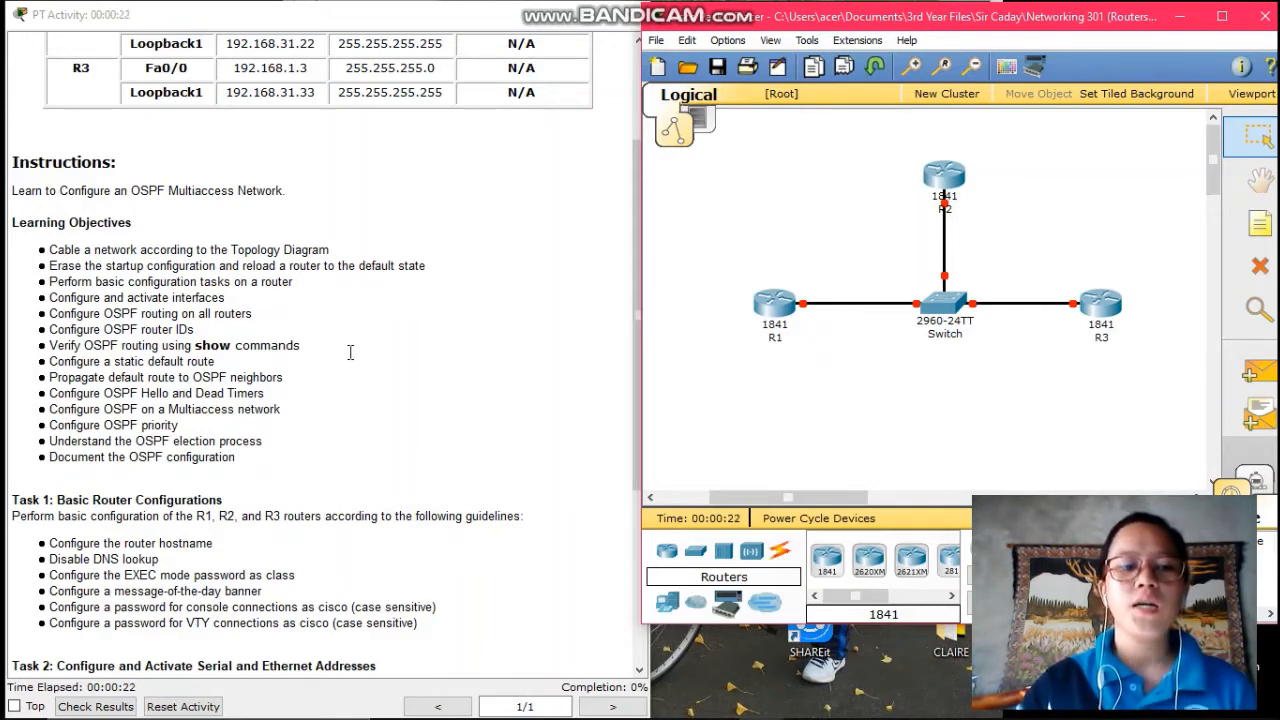
- Scroll the activity instructions down to the tasks and open R1's device window
scroll(350, 351, "down", 2)
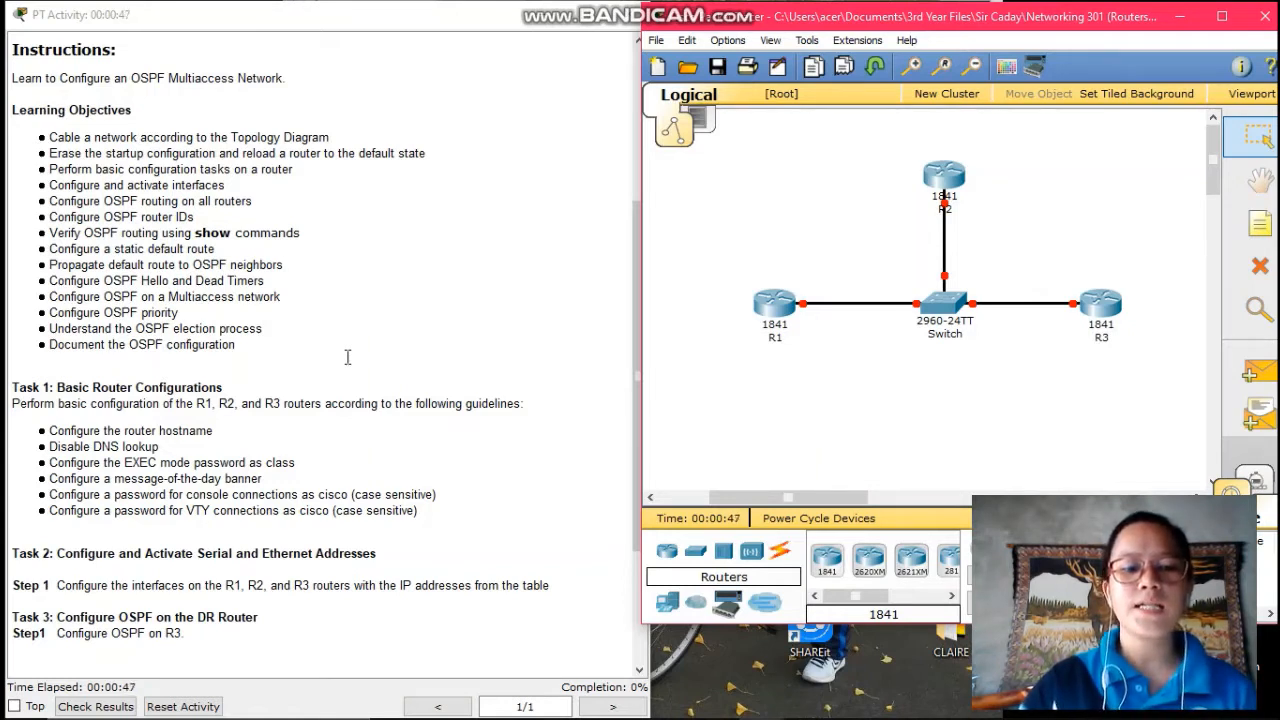
left_click(790, 308)
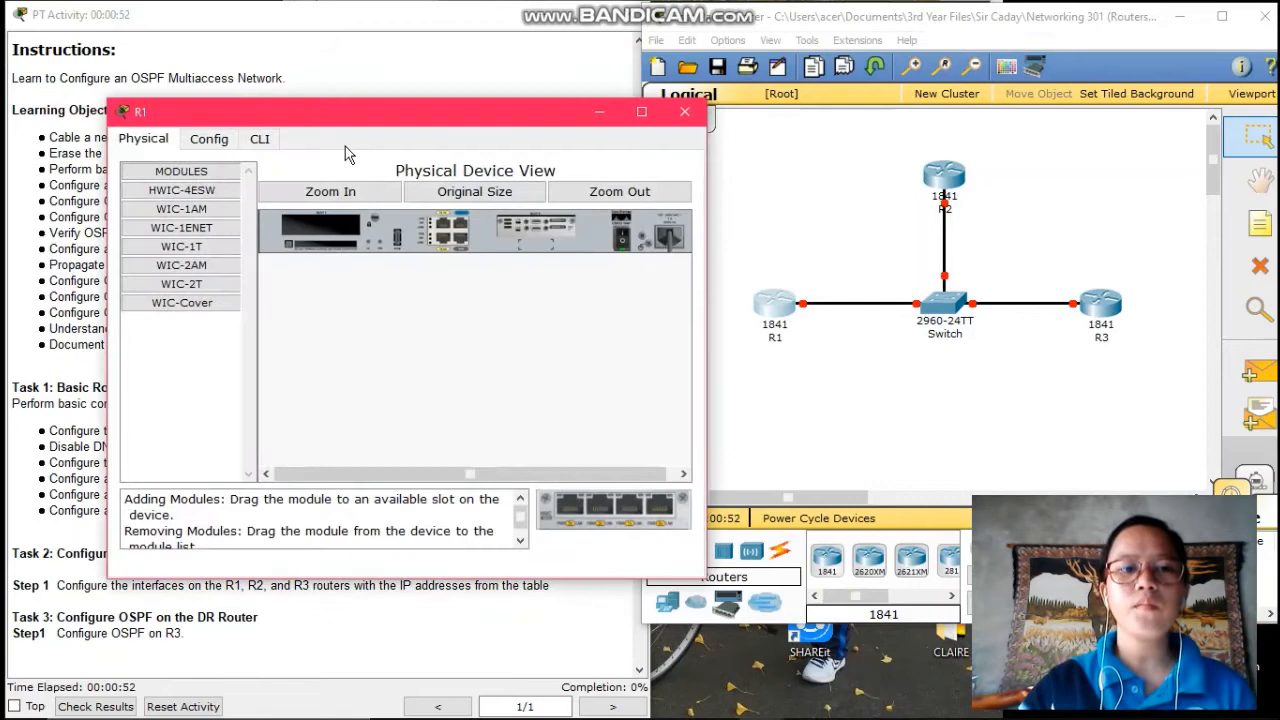
- Start R1's CLI session and enter global configuration mode with enable and config t
left_click(260, 141)
key("Return")
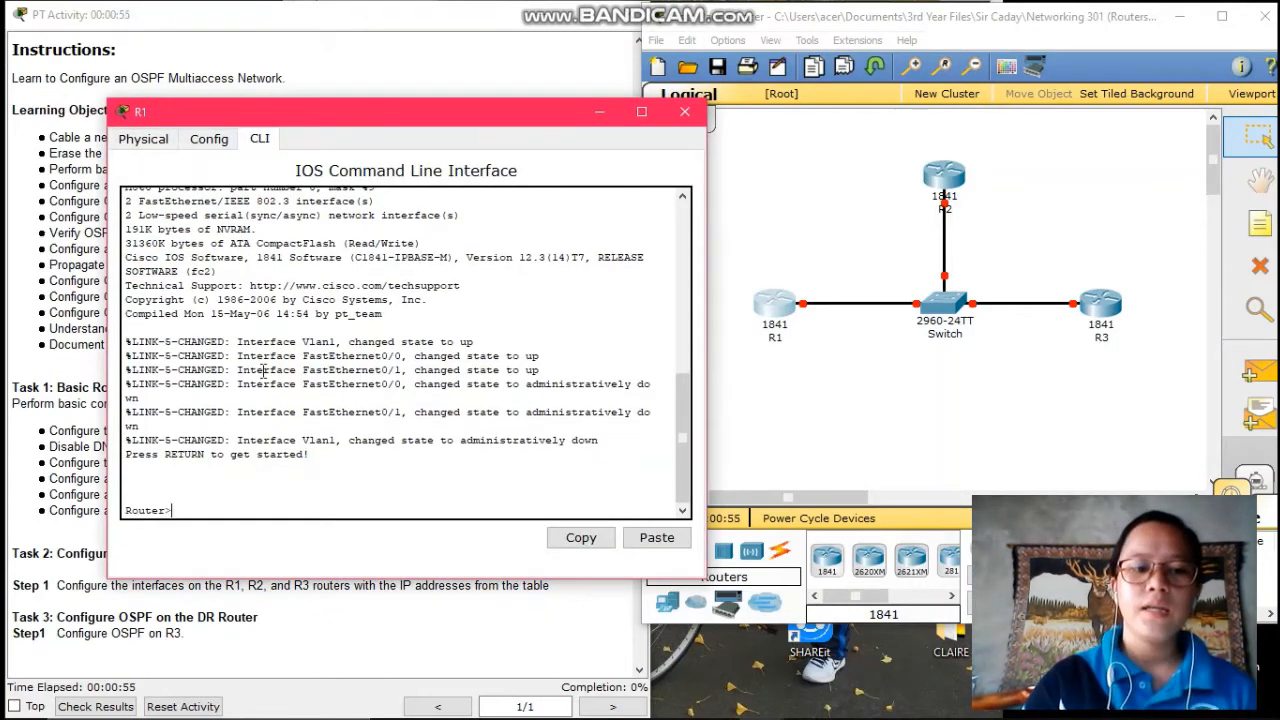
type("enable")
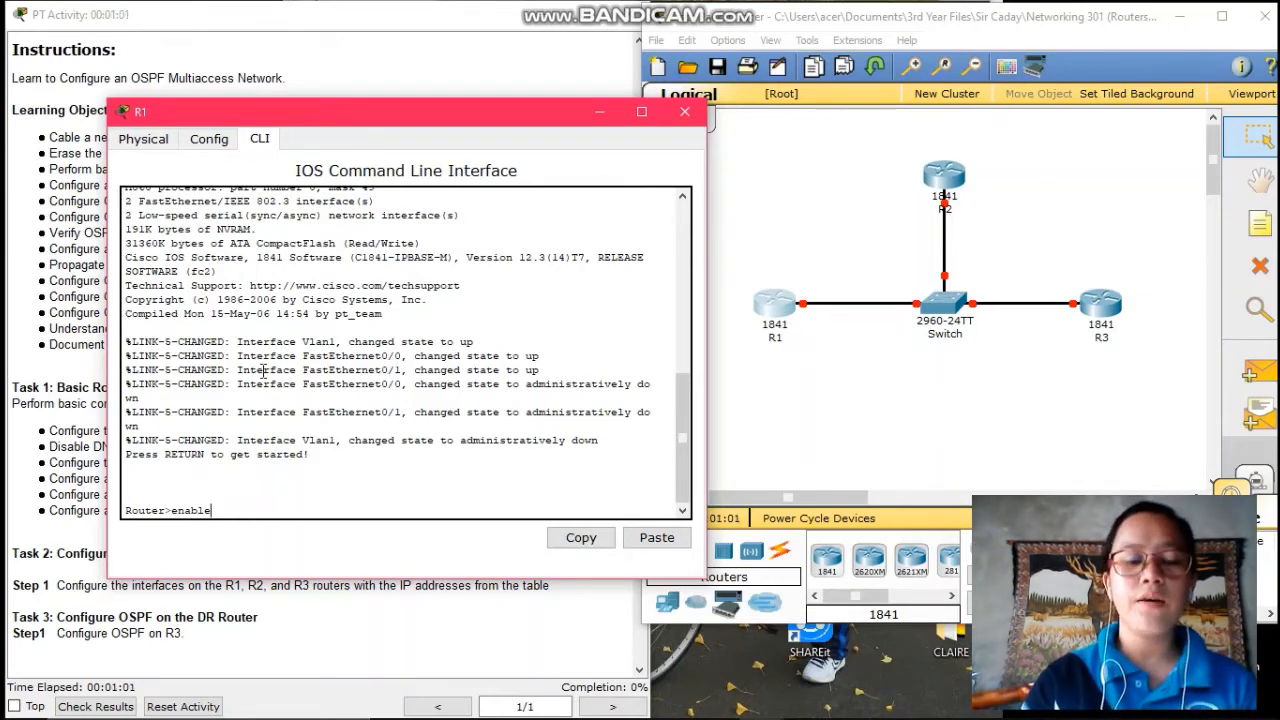
key("Return")
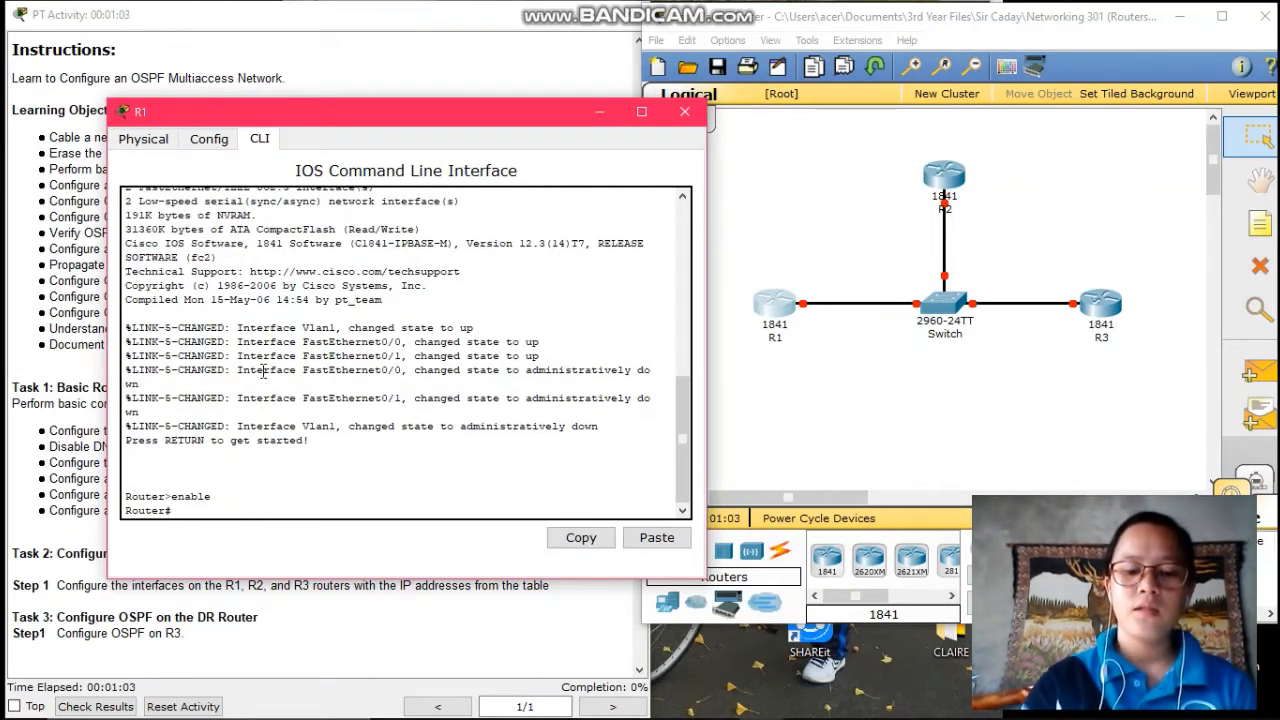
type("config t")
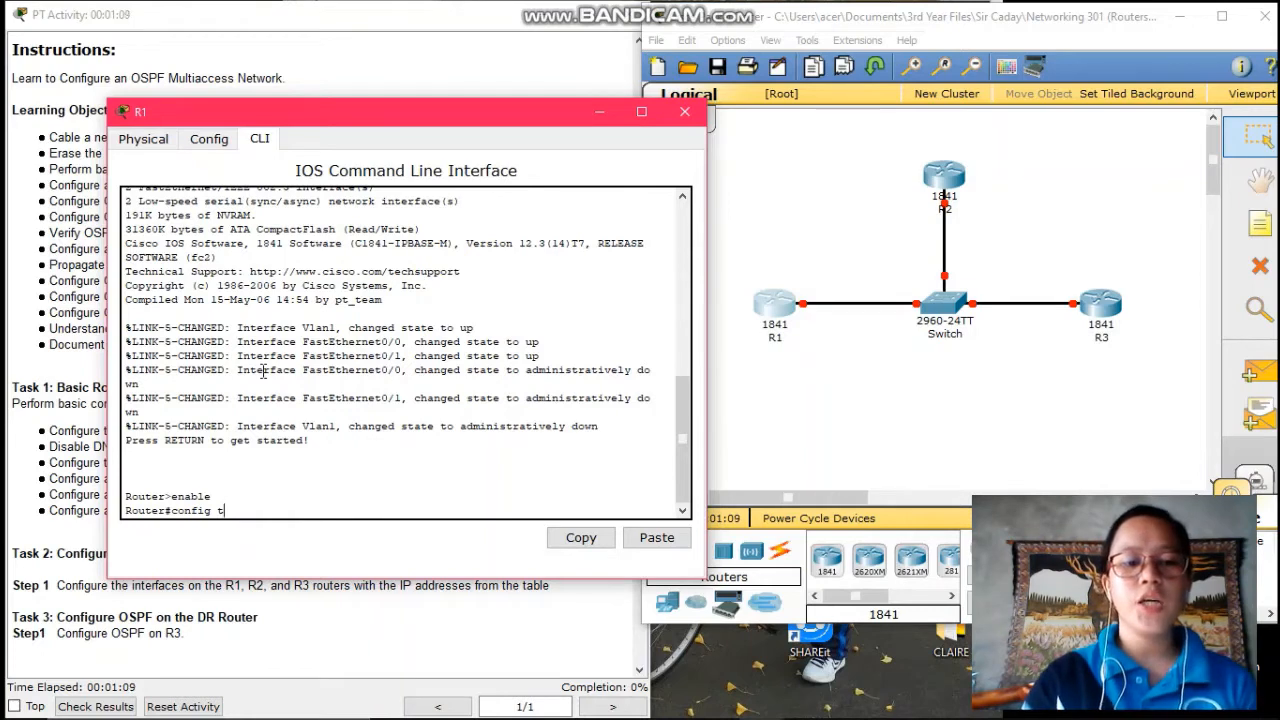
key("Return")
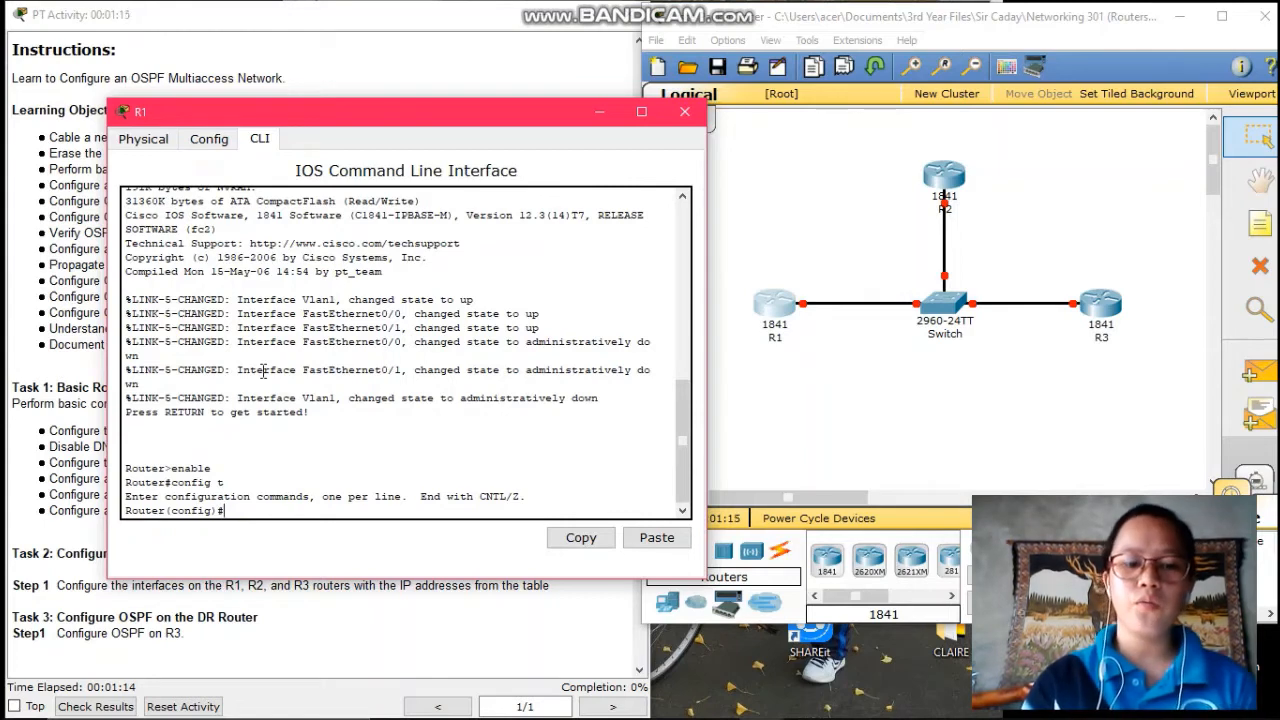
- Set the hostname to R1 and disable DNS lookup with no ip domain-lookup
type("ho")
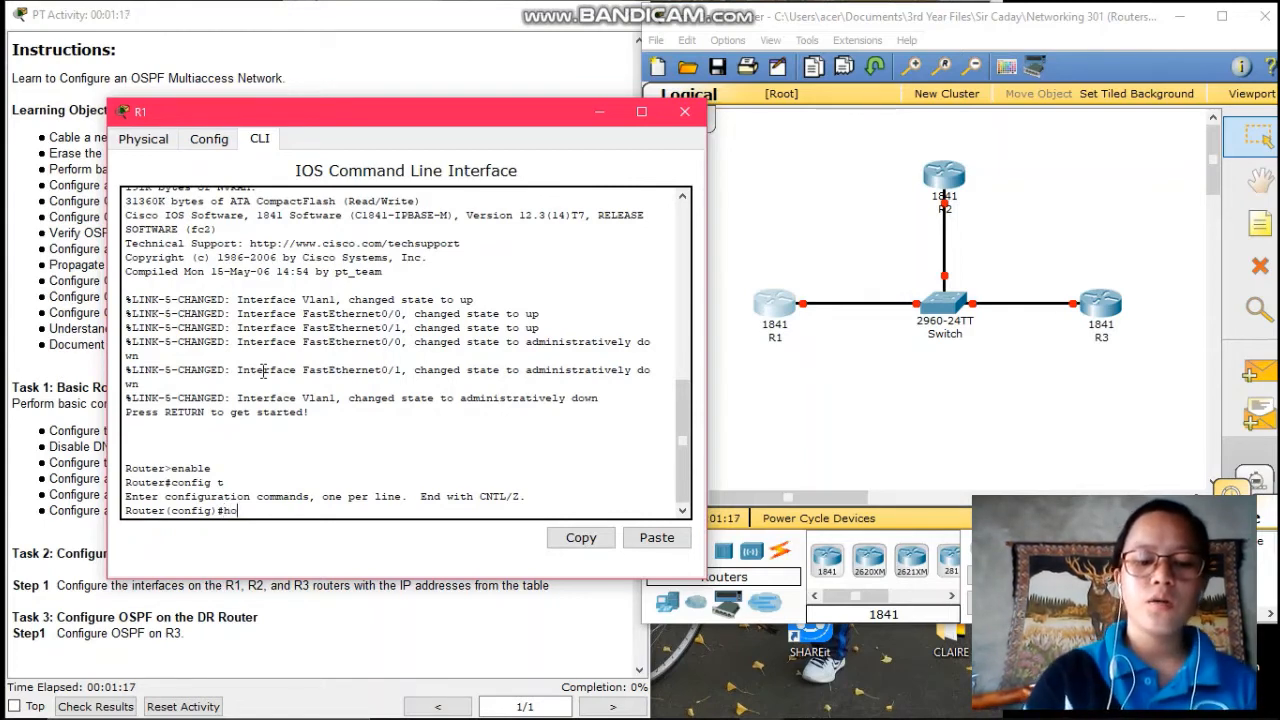
type("stname ")
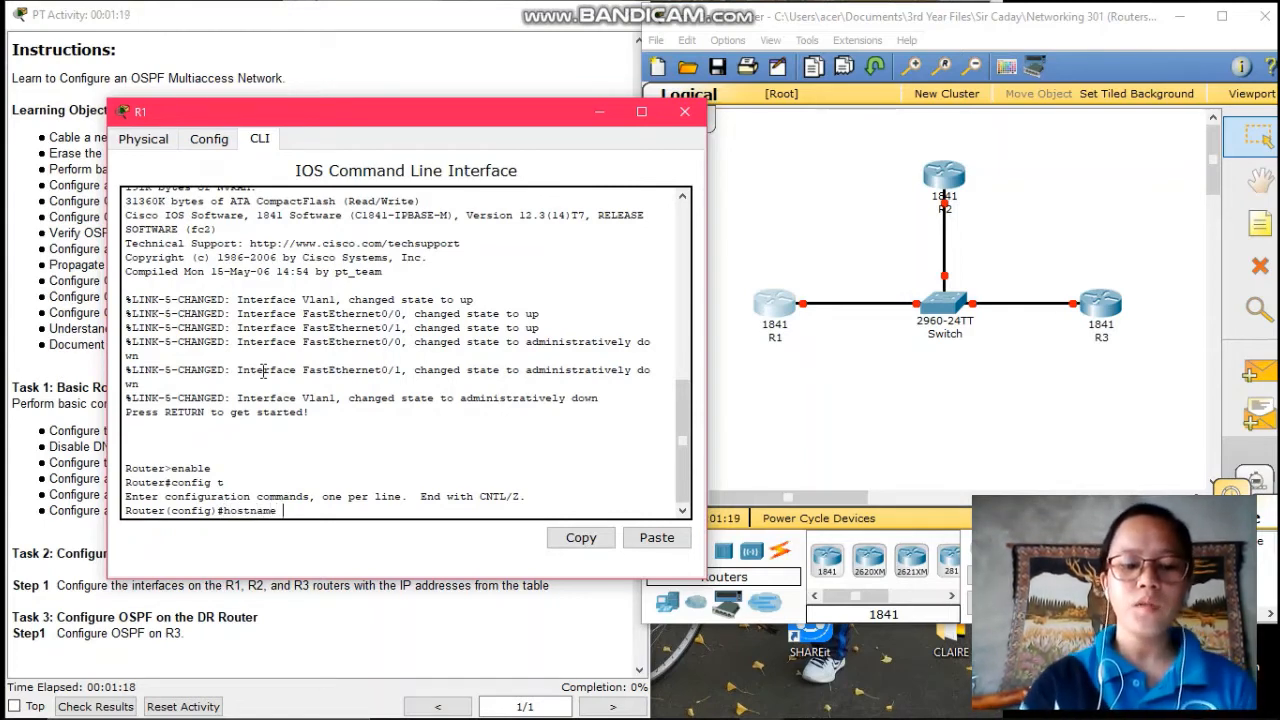
type("R1")
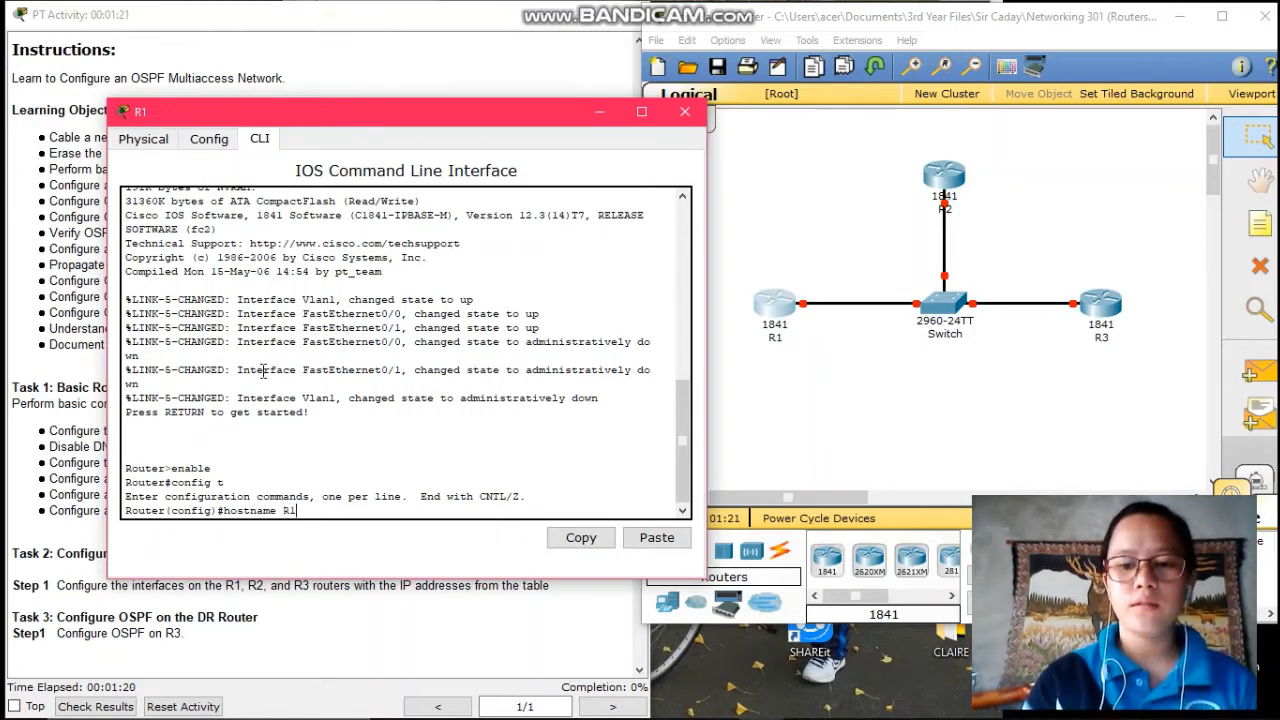
key("Return")
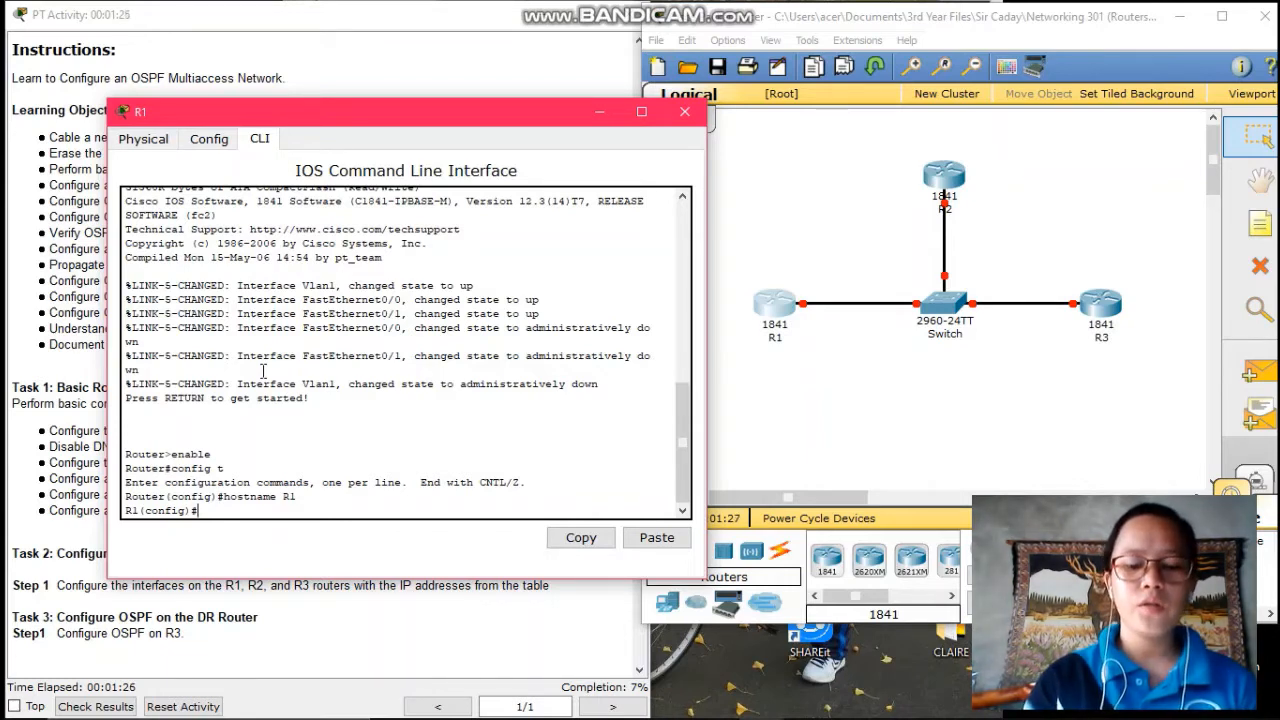
type("no ip")
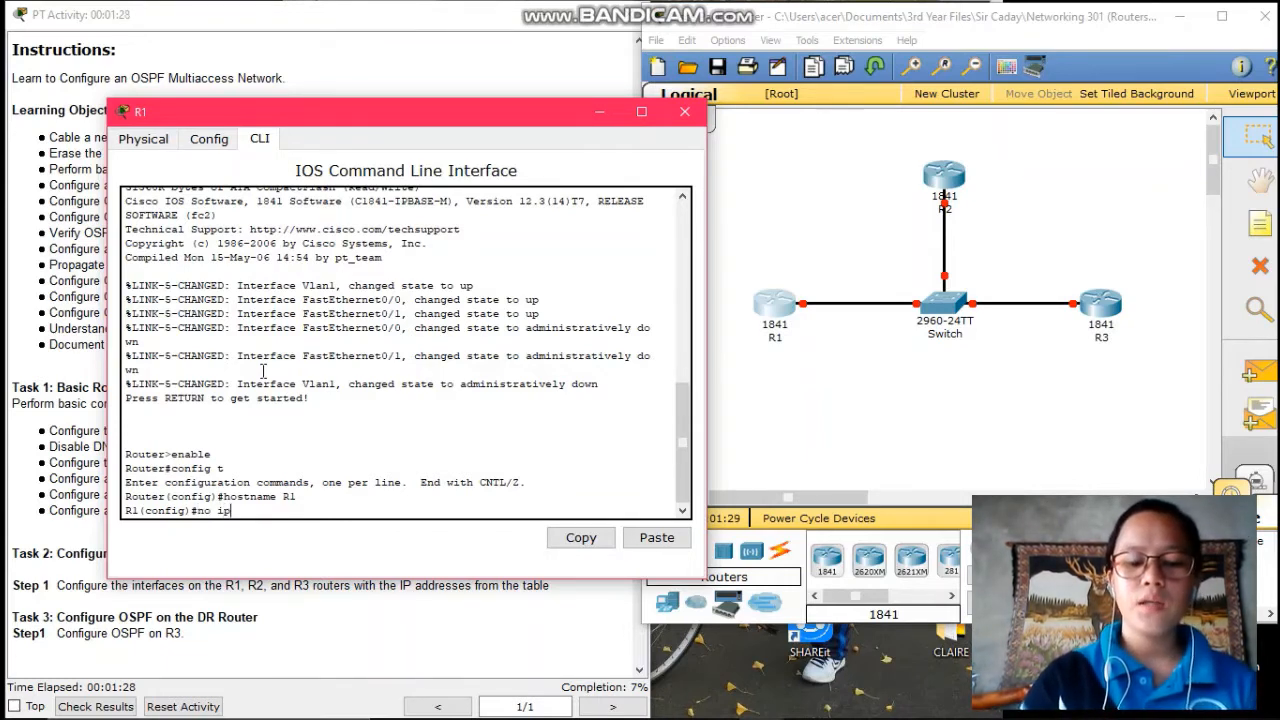
type(" domain")
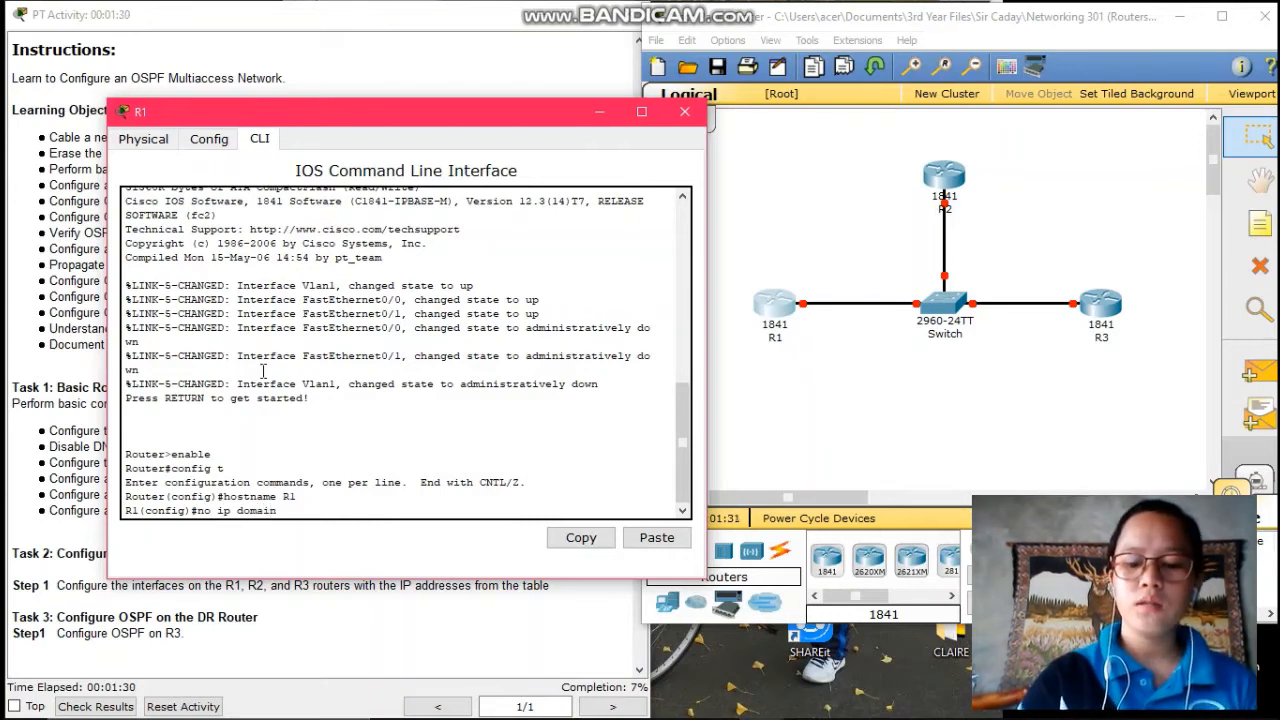
type("-lookup")
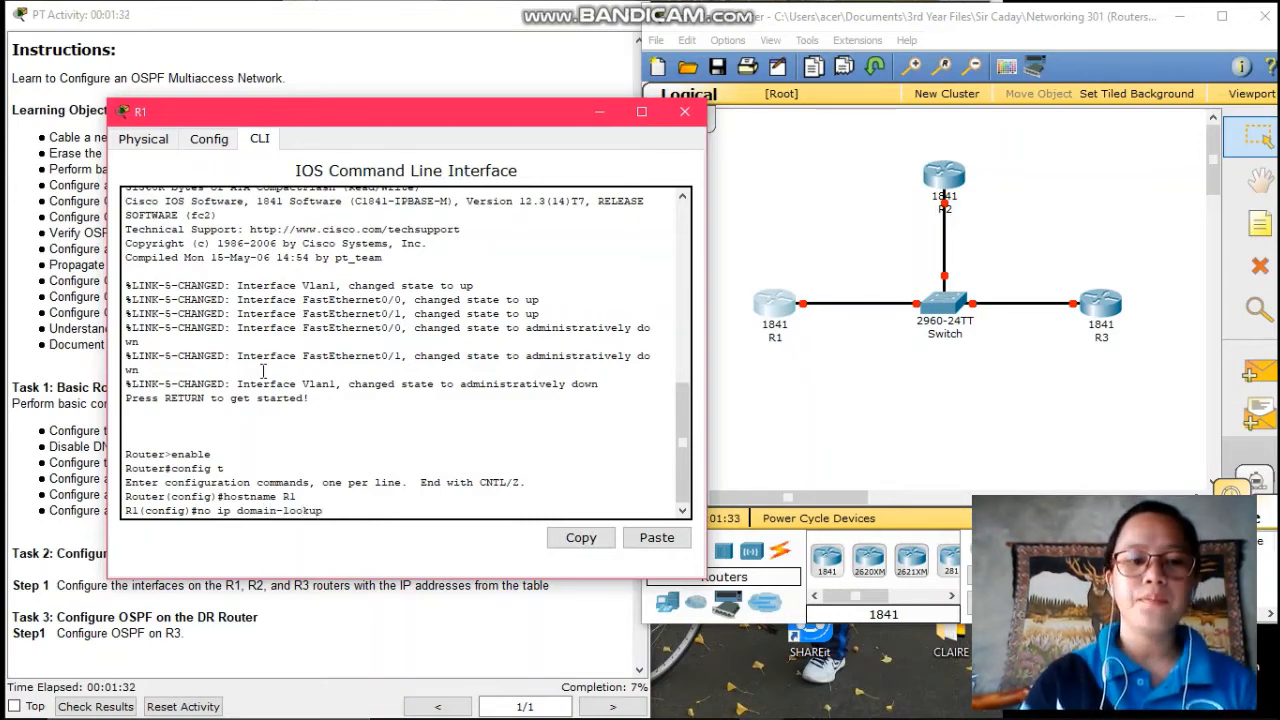
key("Return")
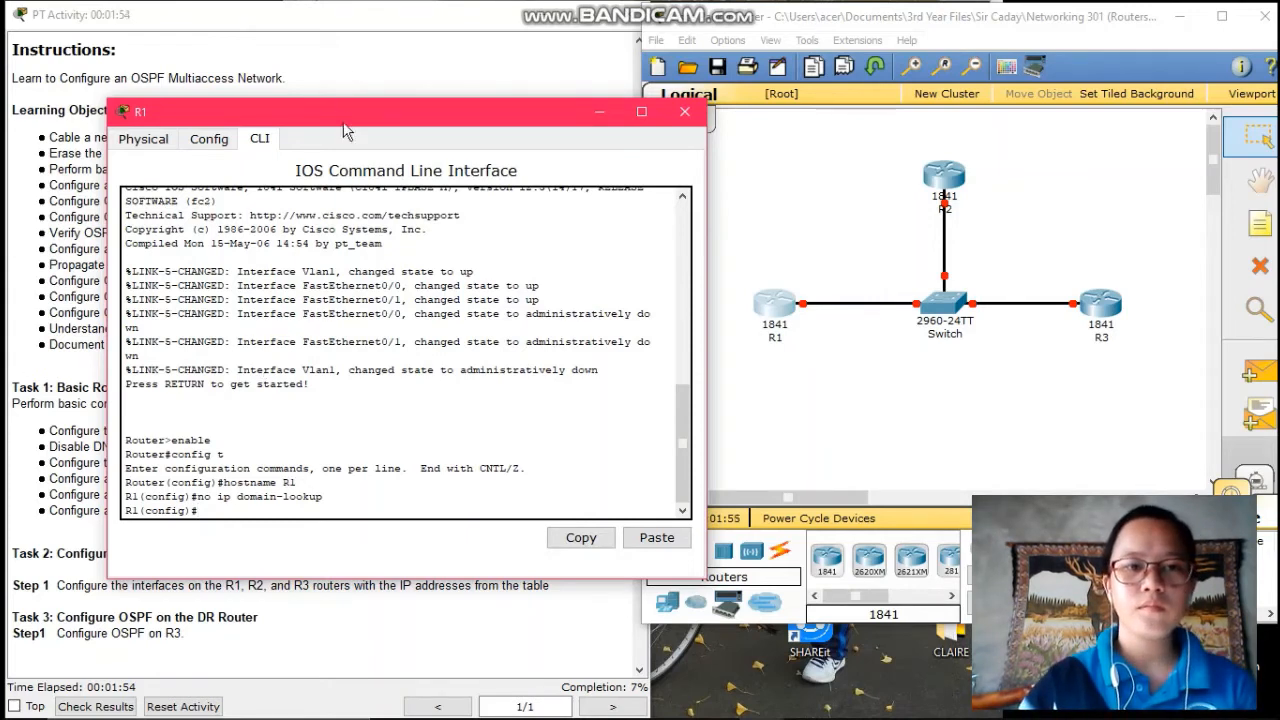
left_click_drag(343, 114, 595, 87)
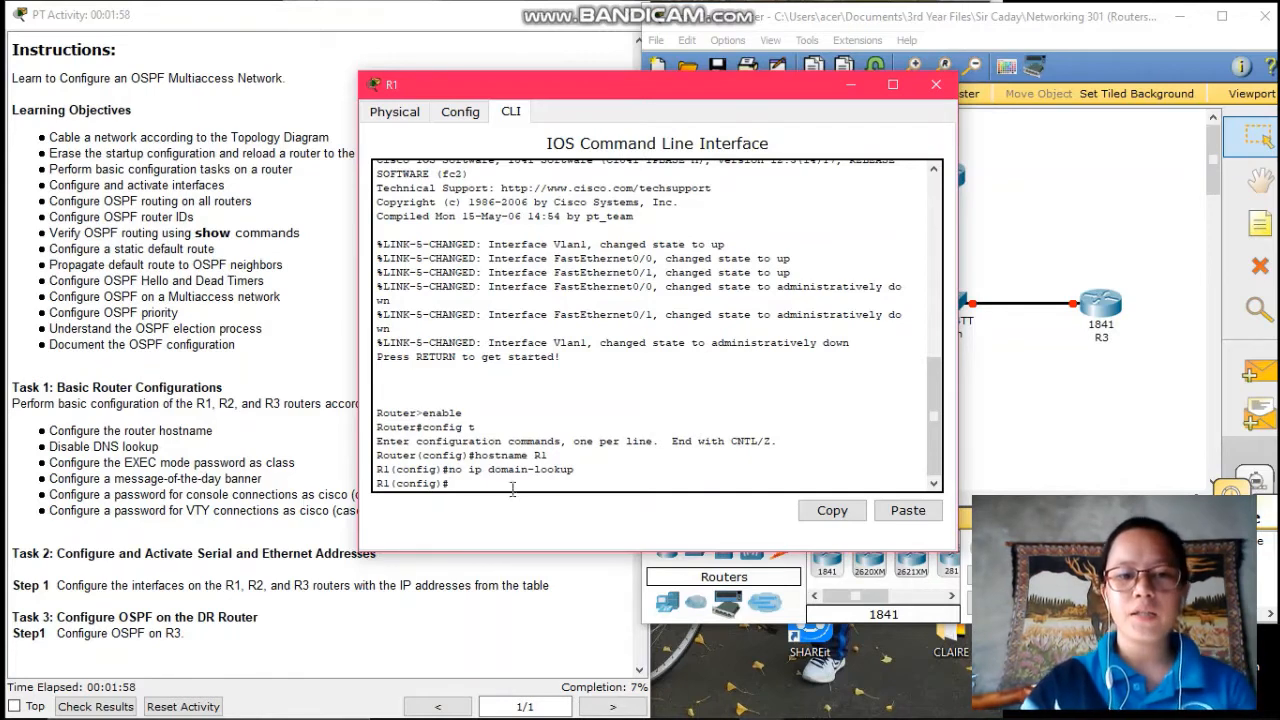
- Add the MOTD banner "This is R1. Authorized access Only." using % as delimiter
type("ban")
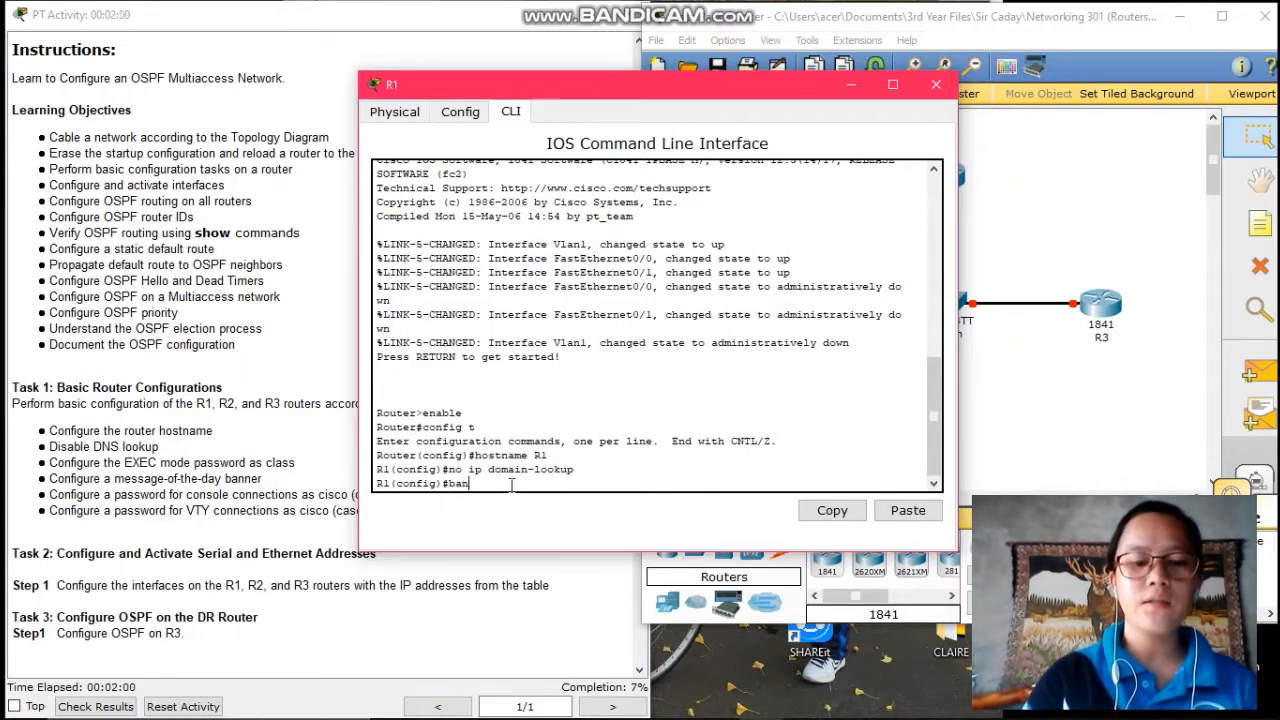
type("ner")
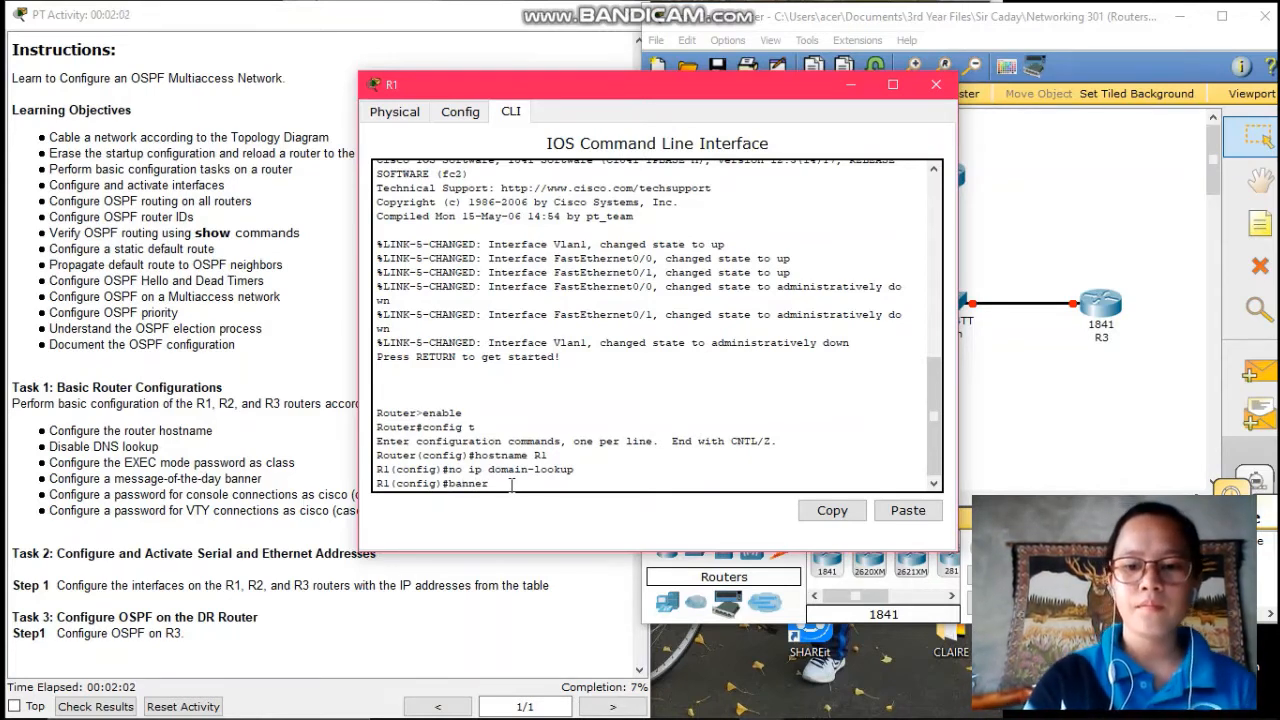
type(" mo")
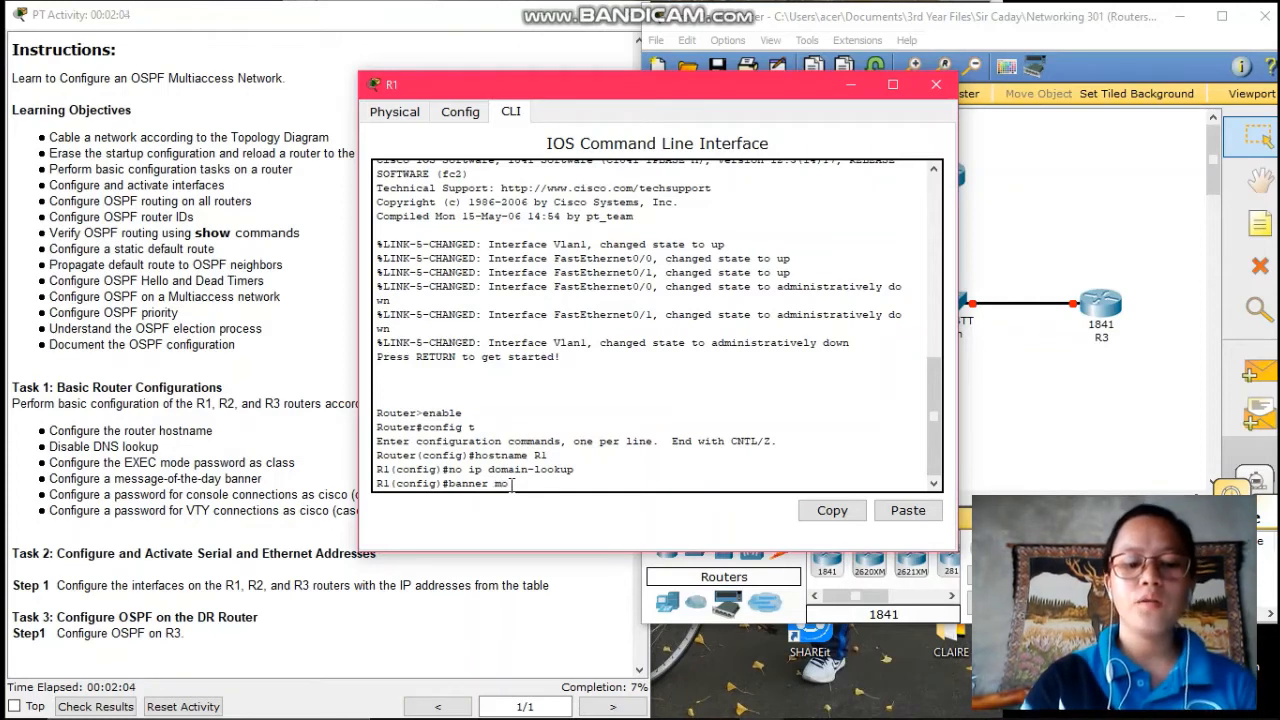
type("td")
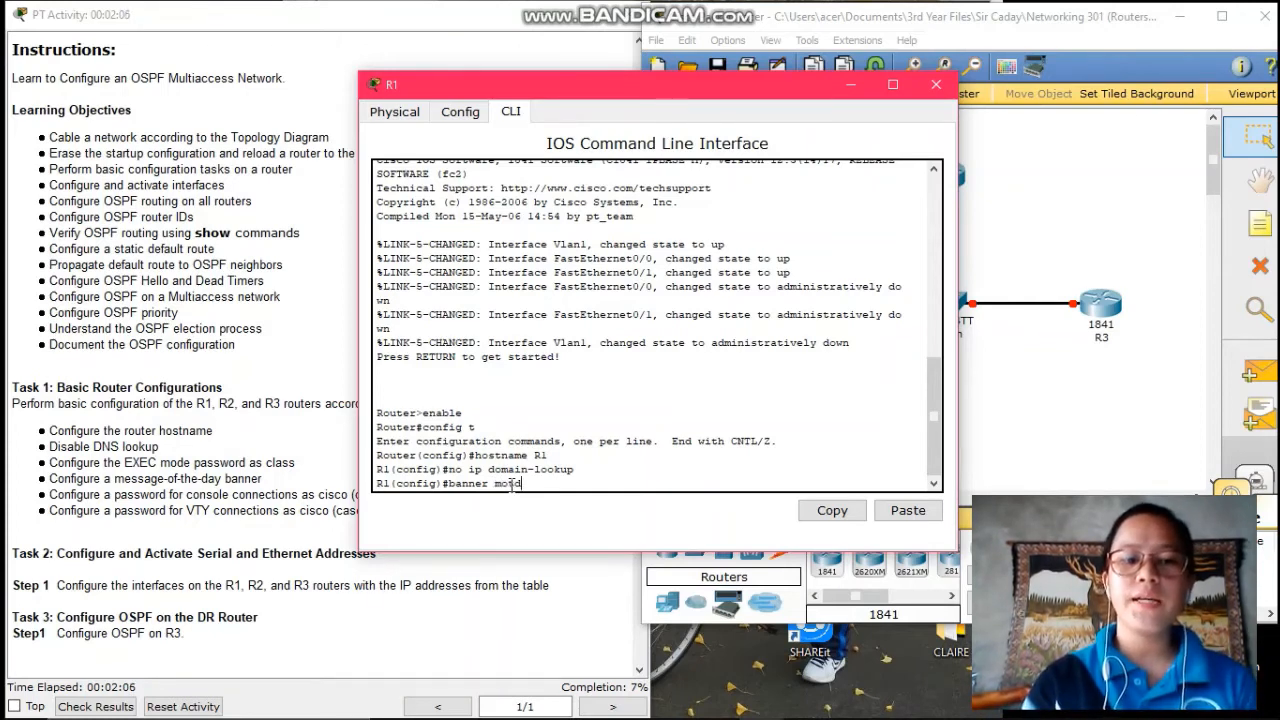
type(" %")
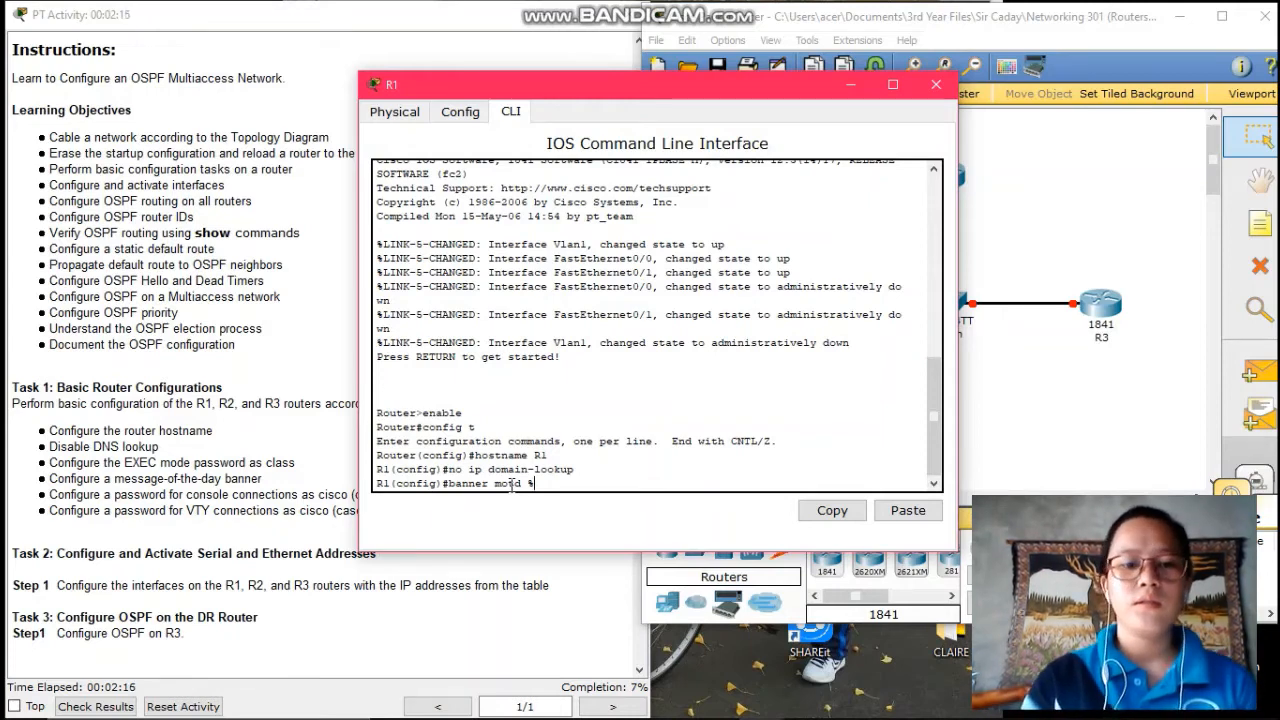
key("Return")
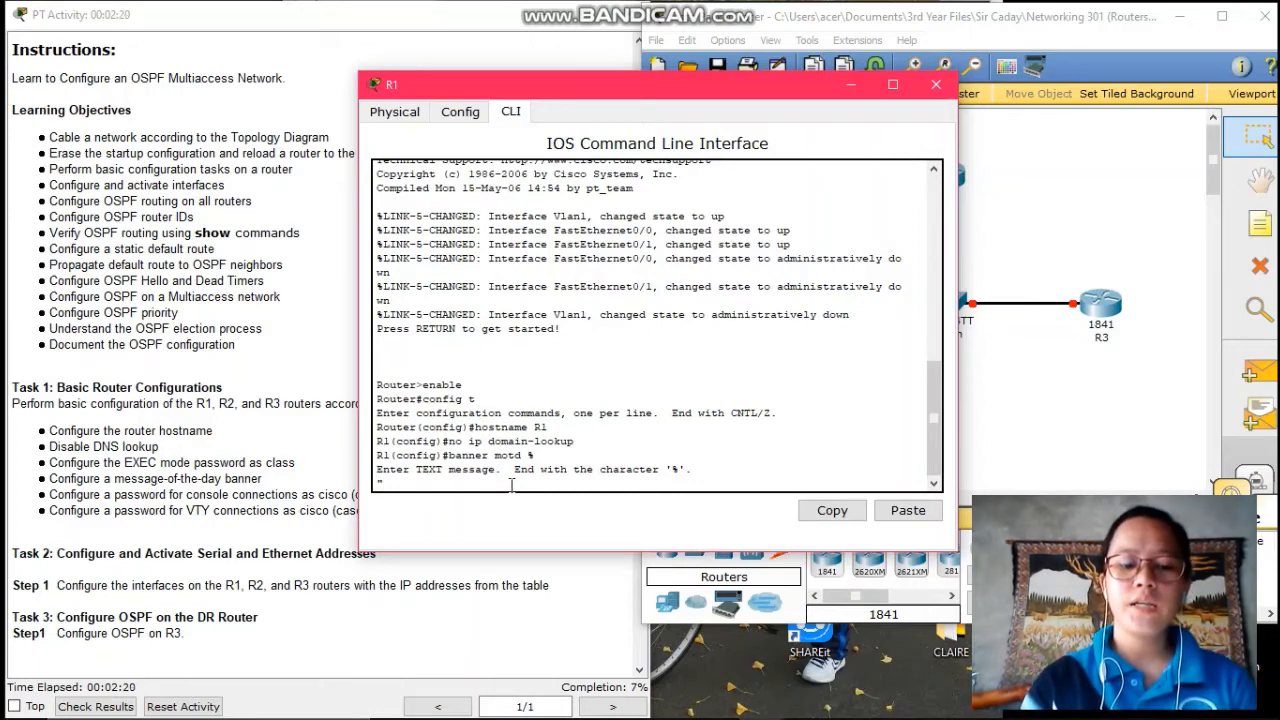
type("\"")
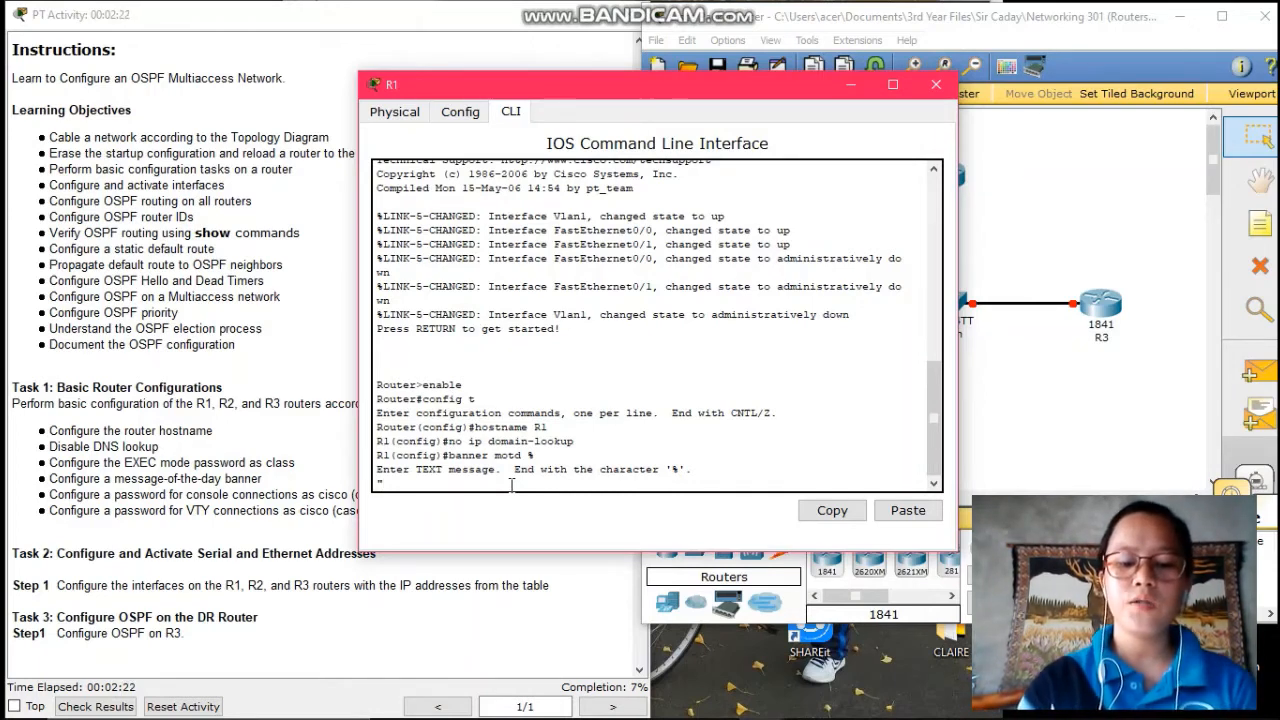
type("This is ")
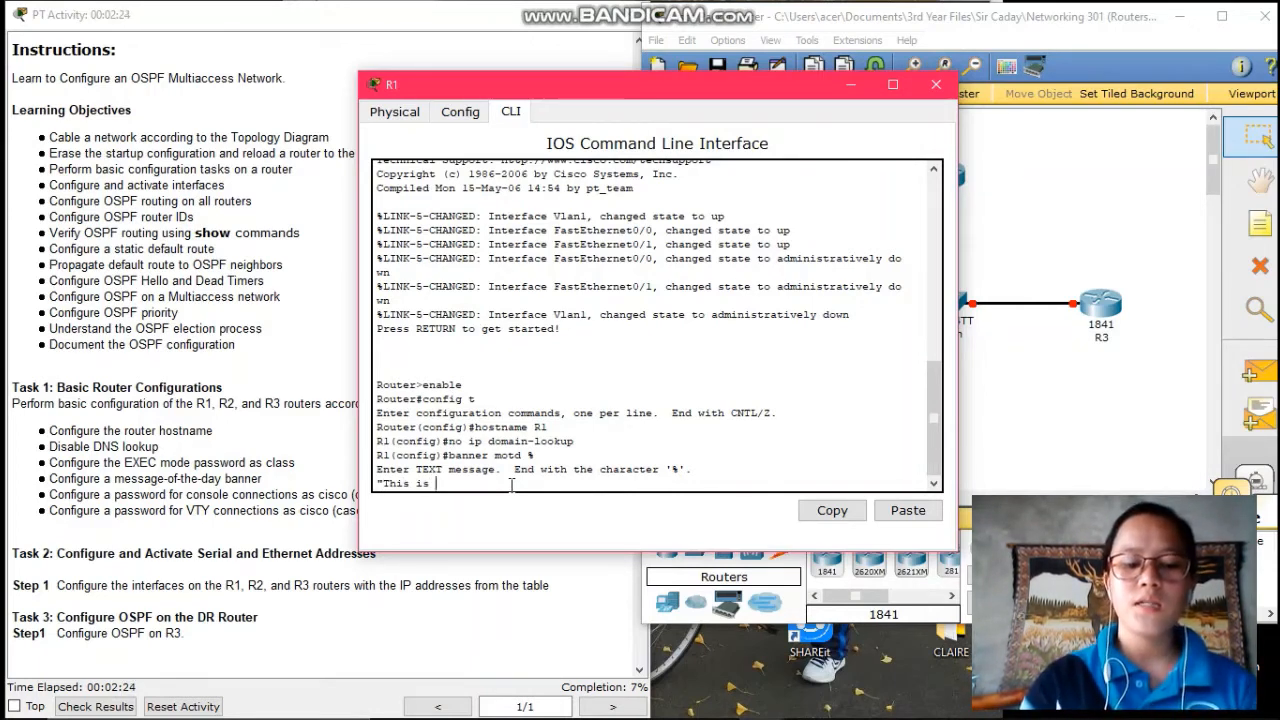
type("R1. Aut")
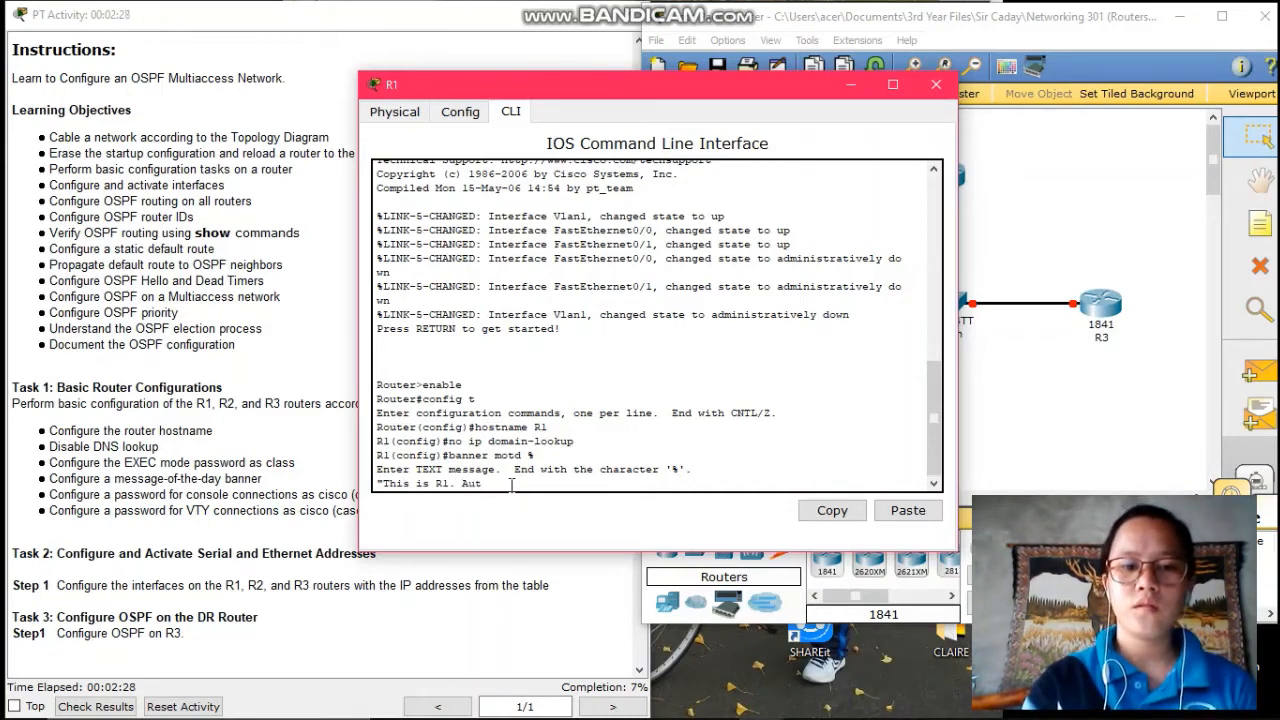
type("hori")
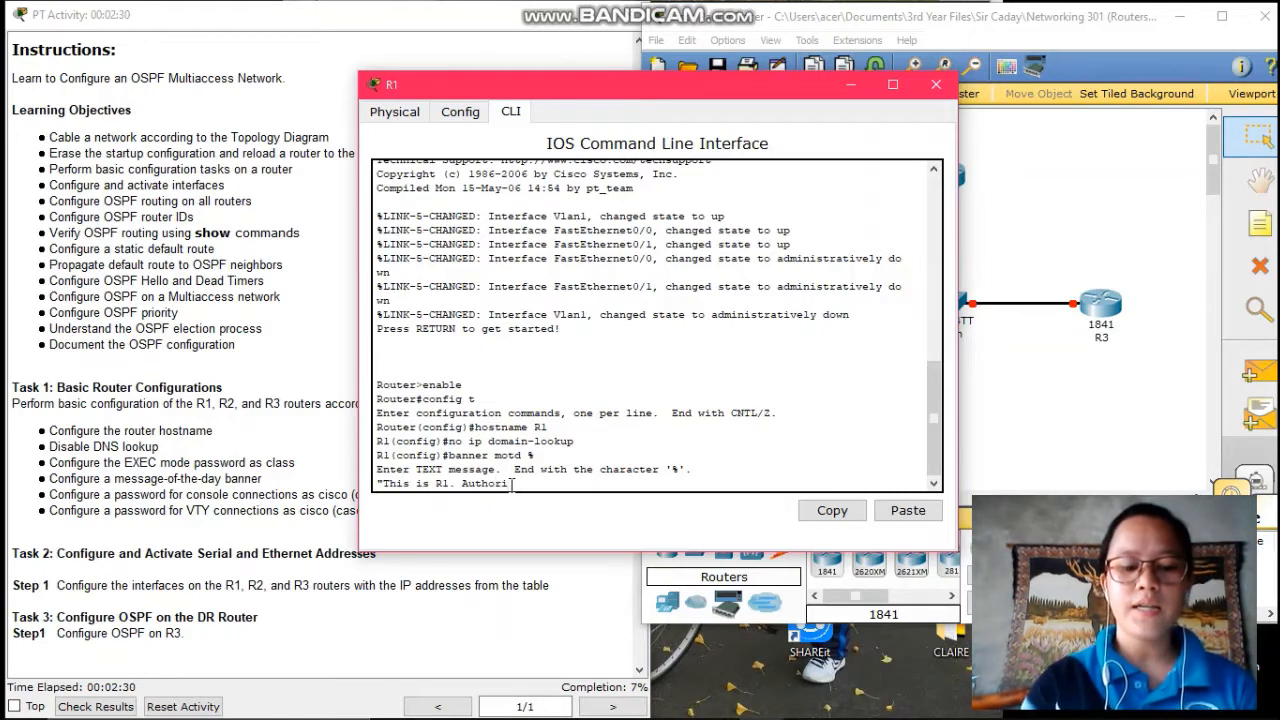
type("zed acc")
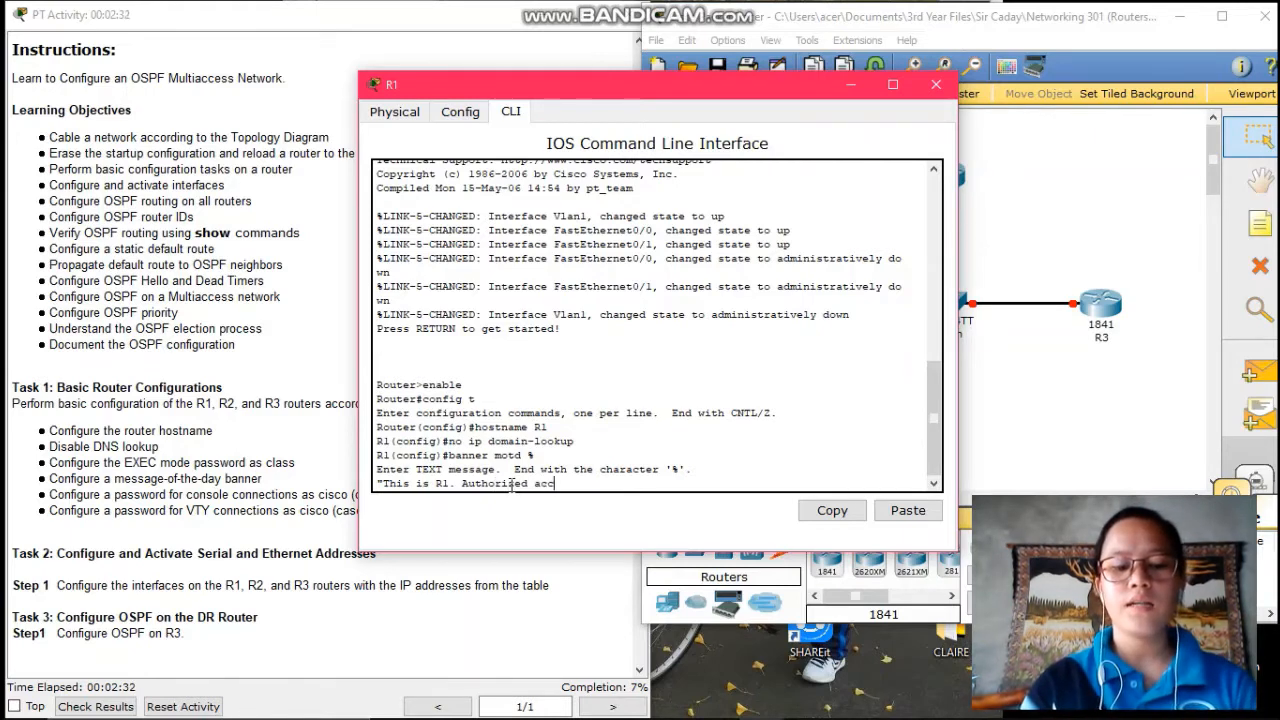
type("ess")
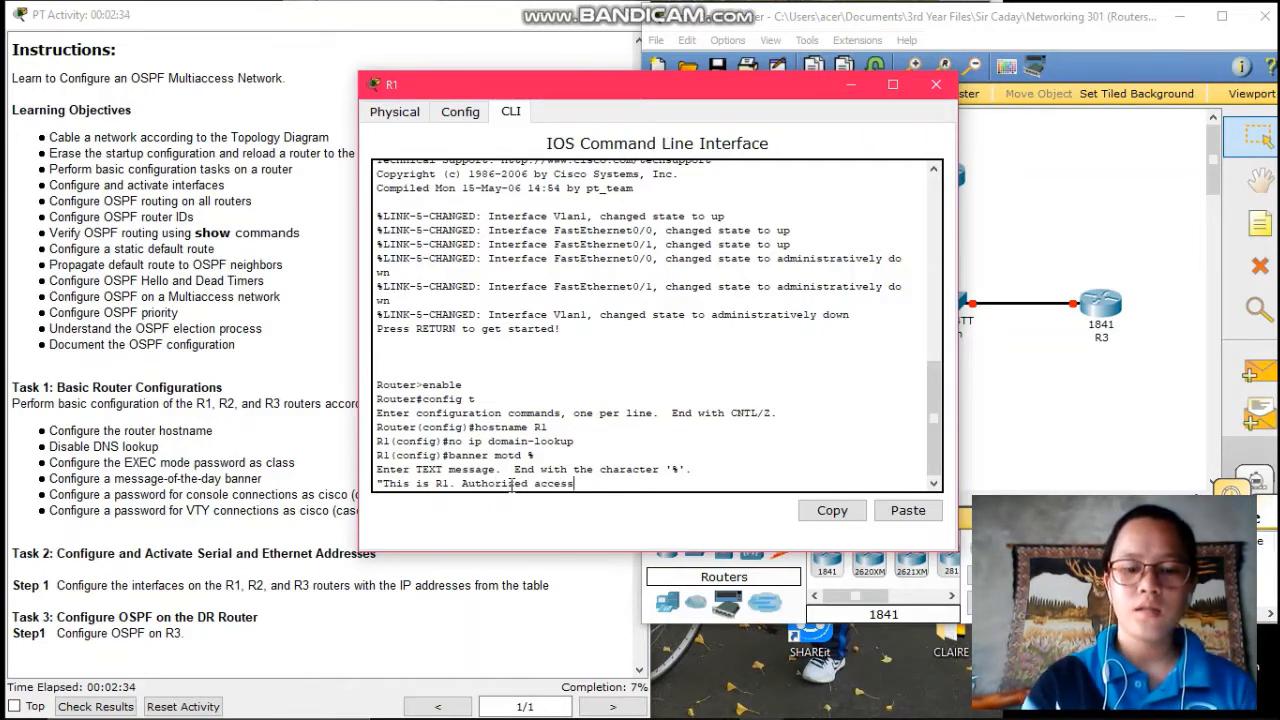
type(" Only.")
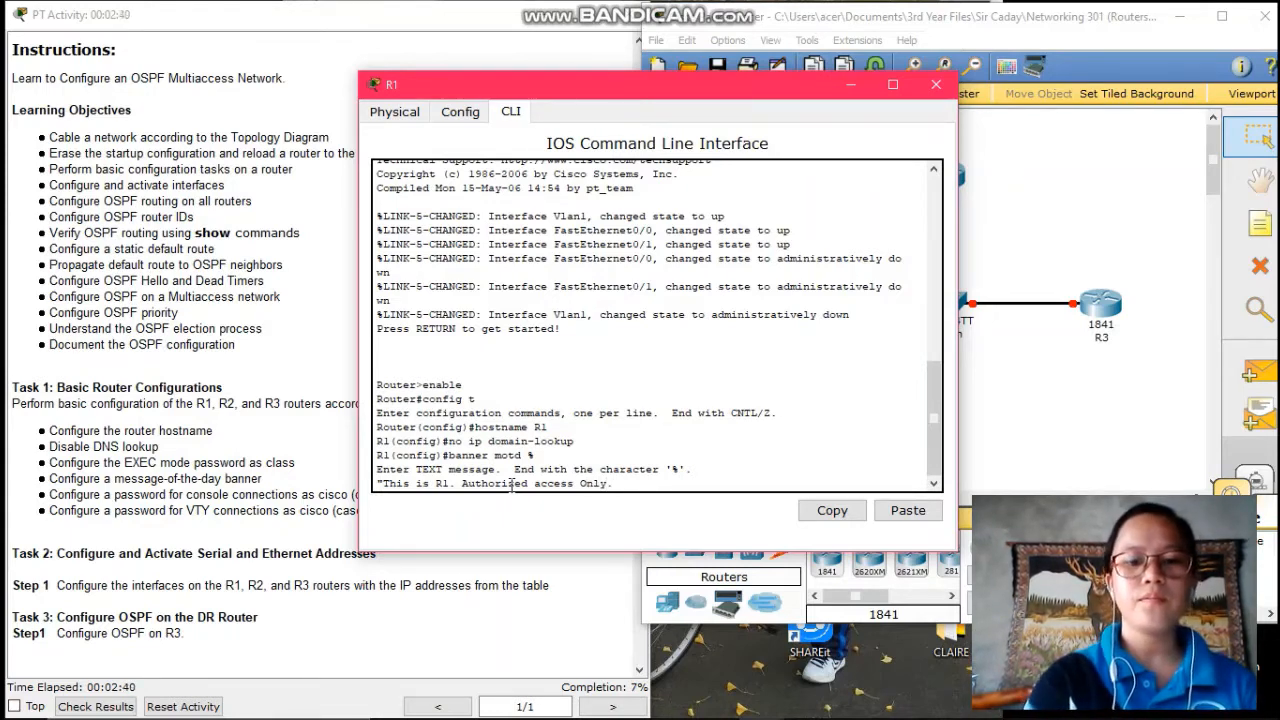
type("%")
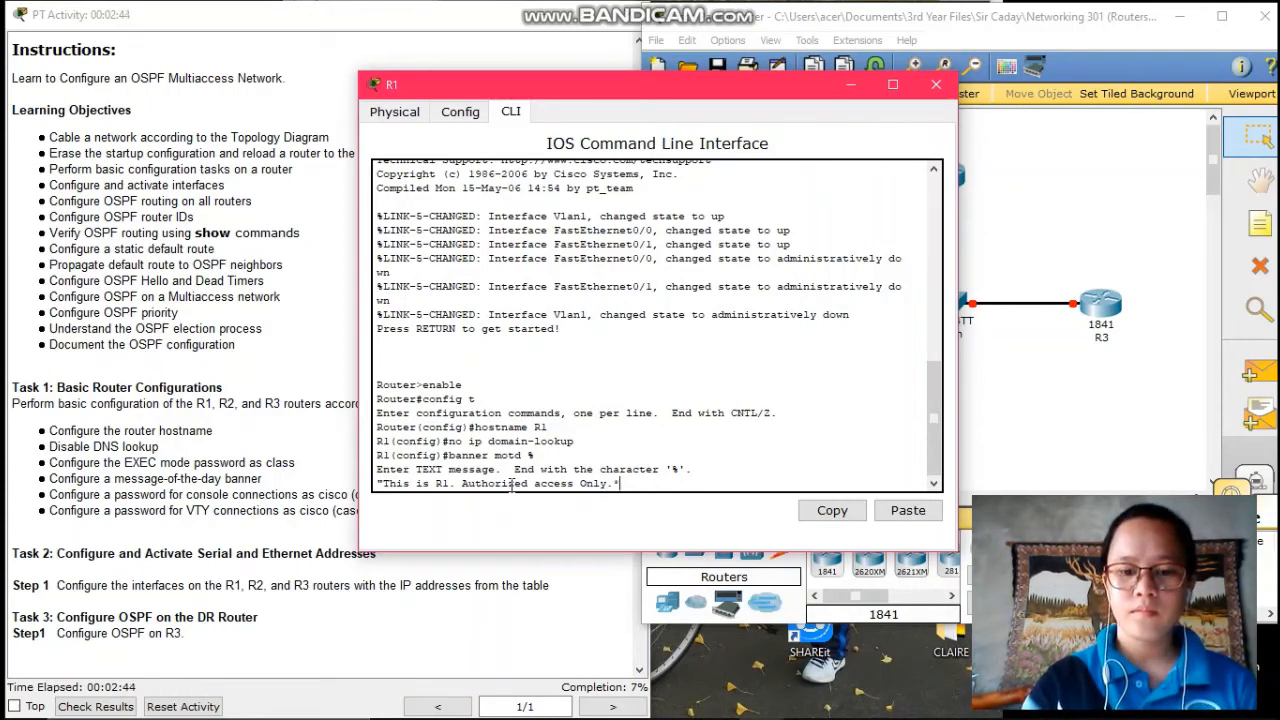
key("BackSpace")
type("\" %")
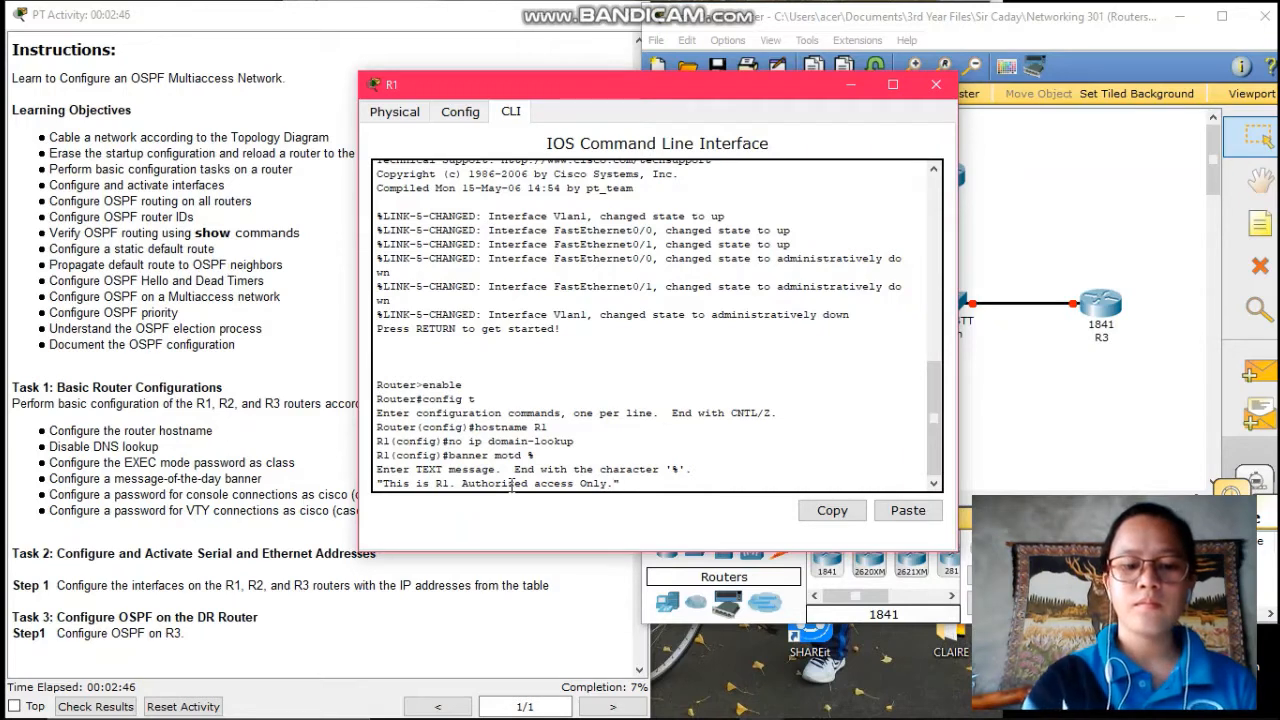
key("Return")
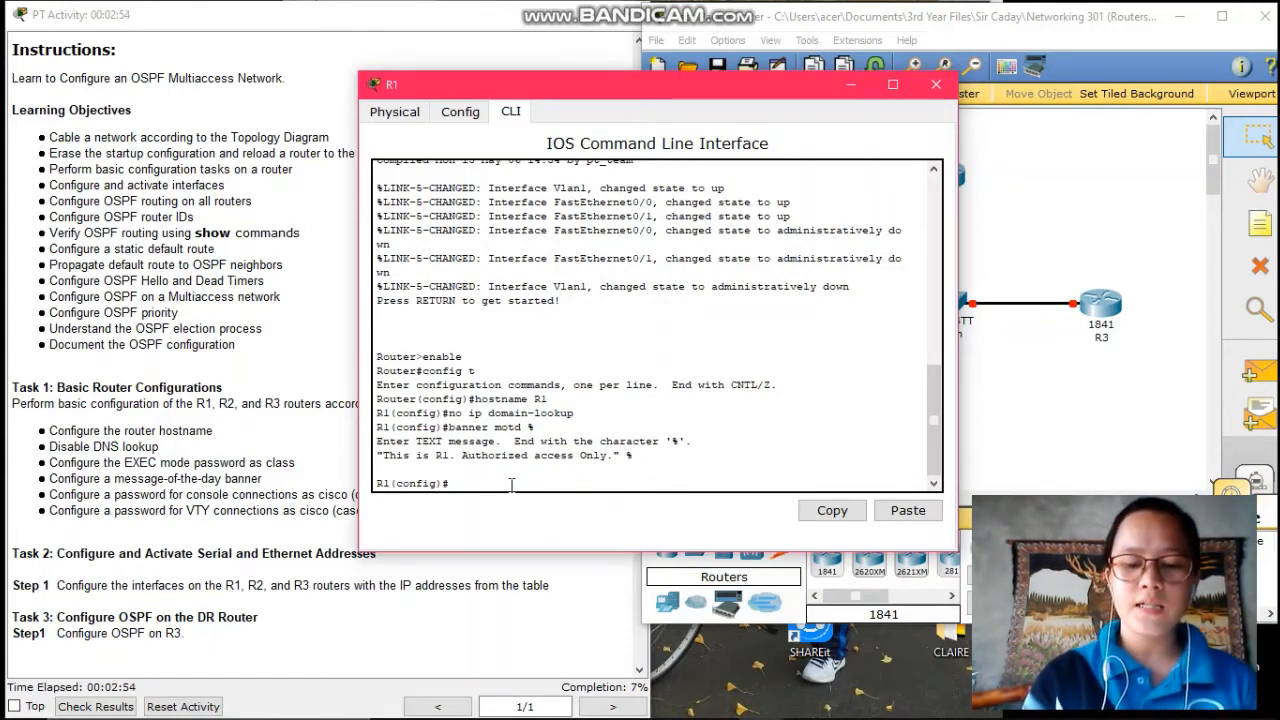
- Set R1's enable secret and a console 0 password with login required
type("na")
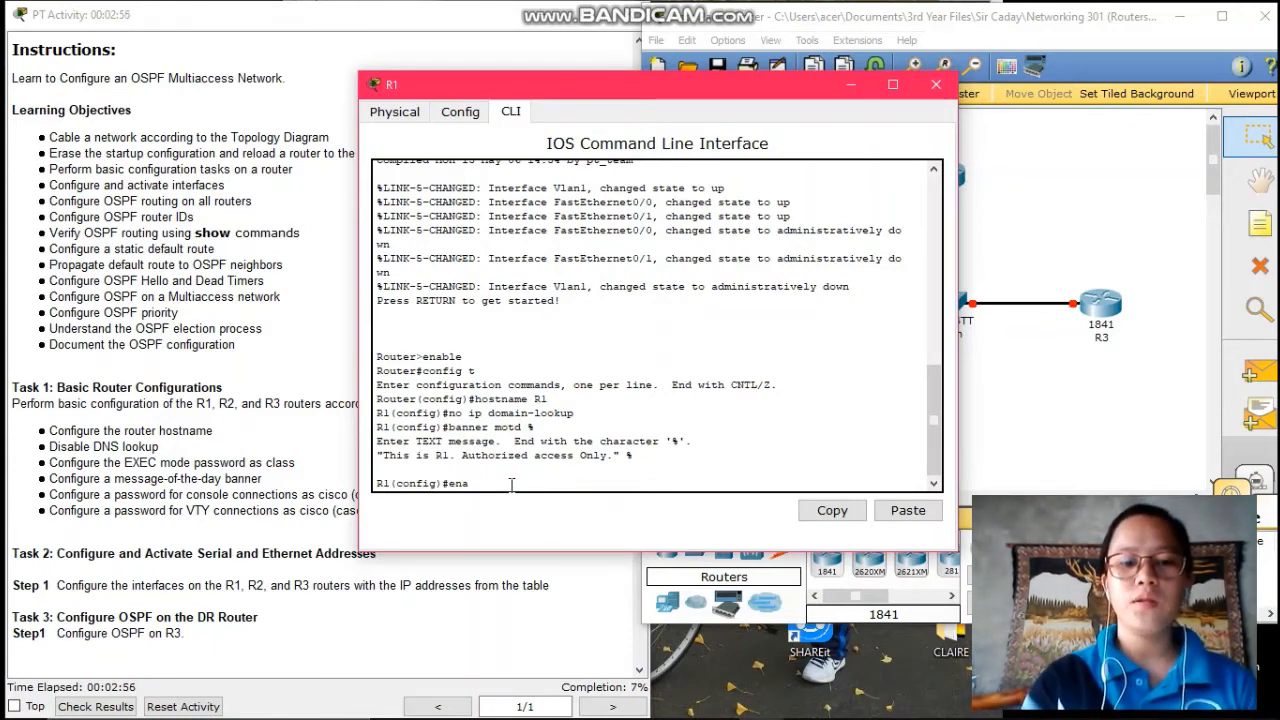
type("ble se")
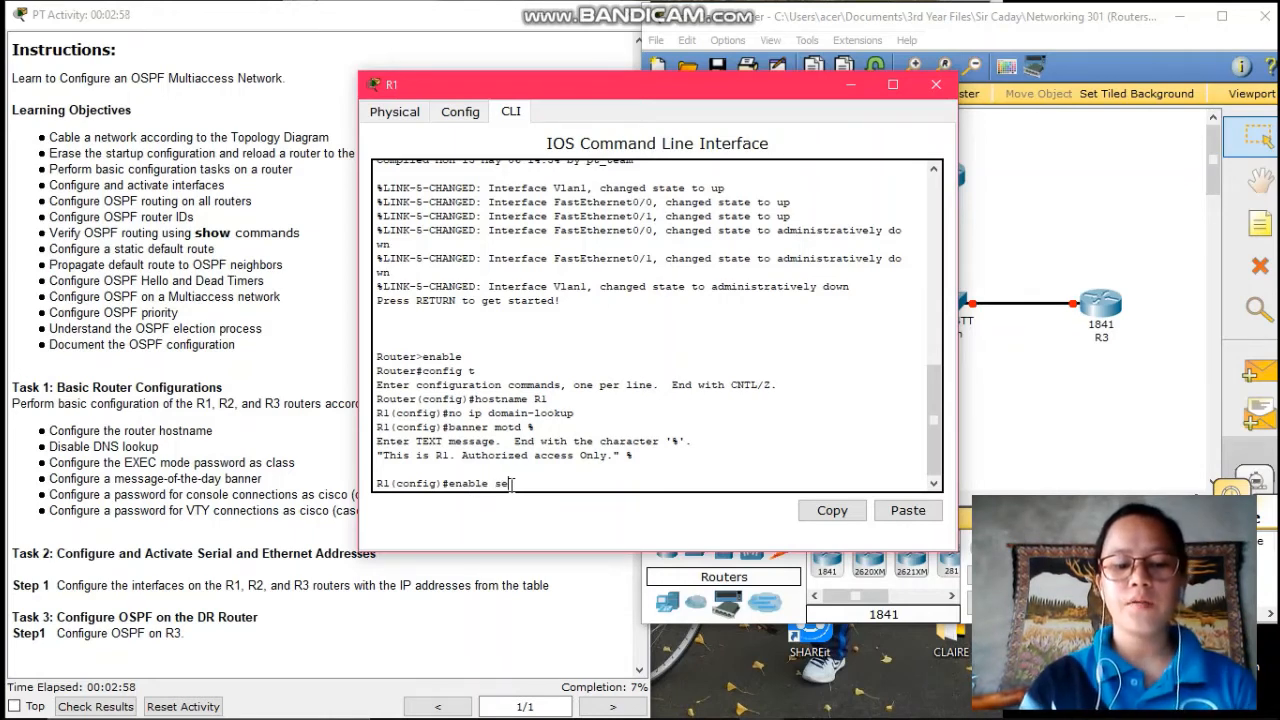
type("cret")
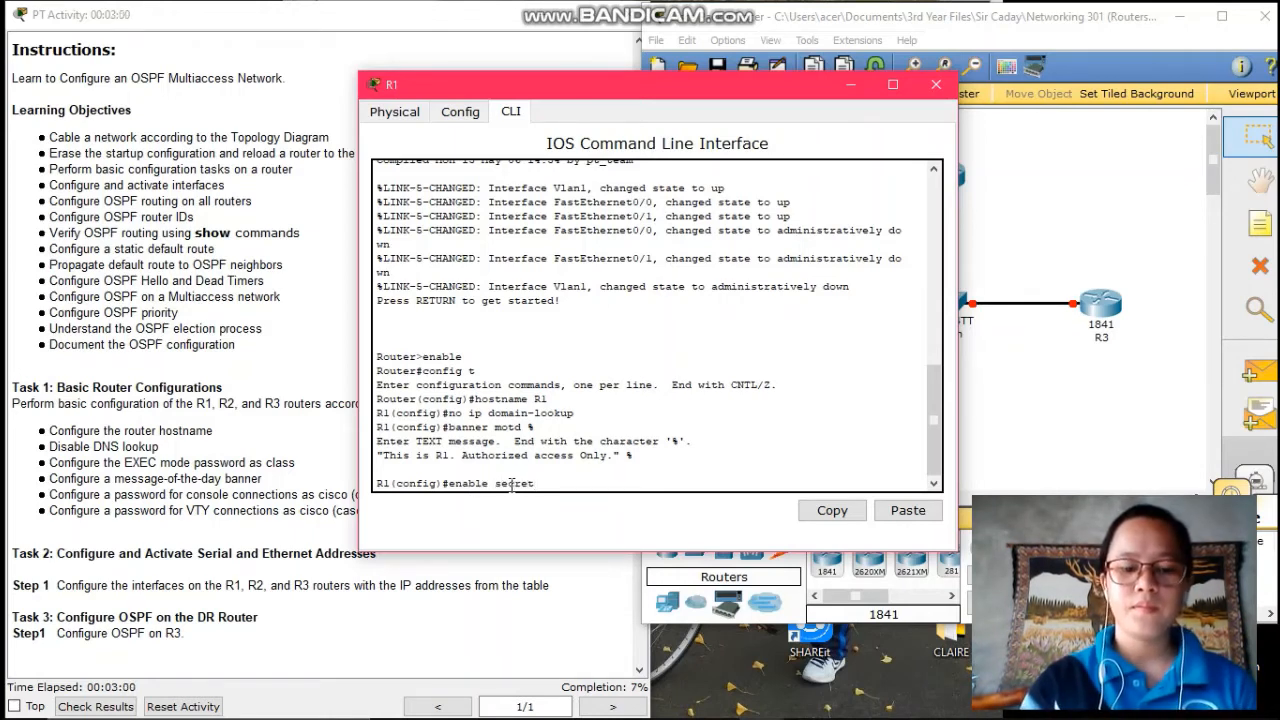
type(" class")
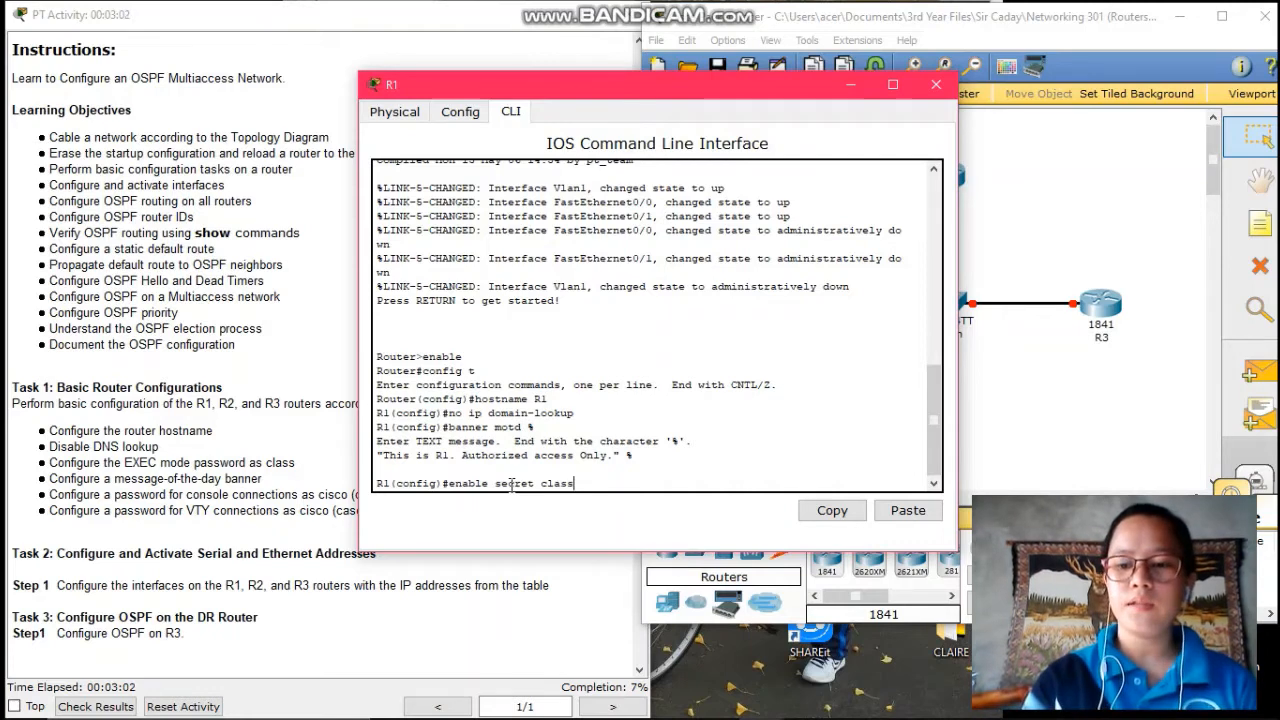
key("Return")
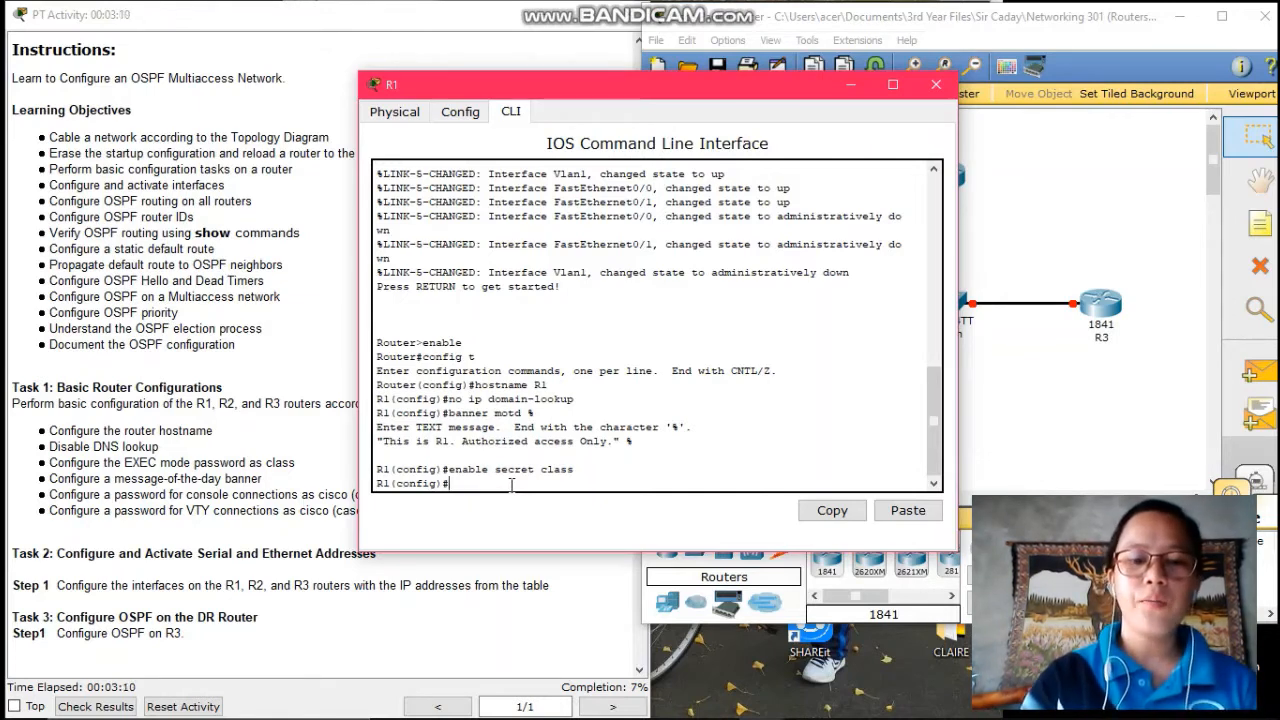
type("line con")
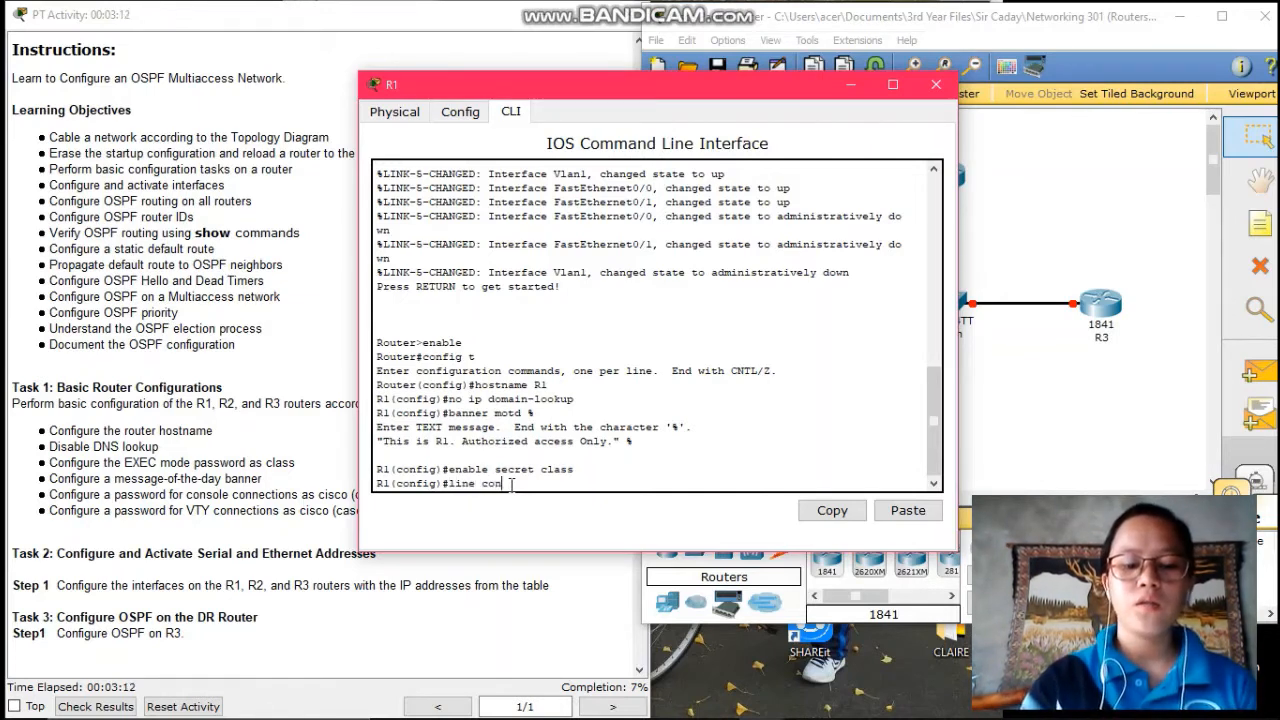
type("sole")
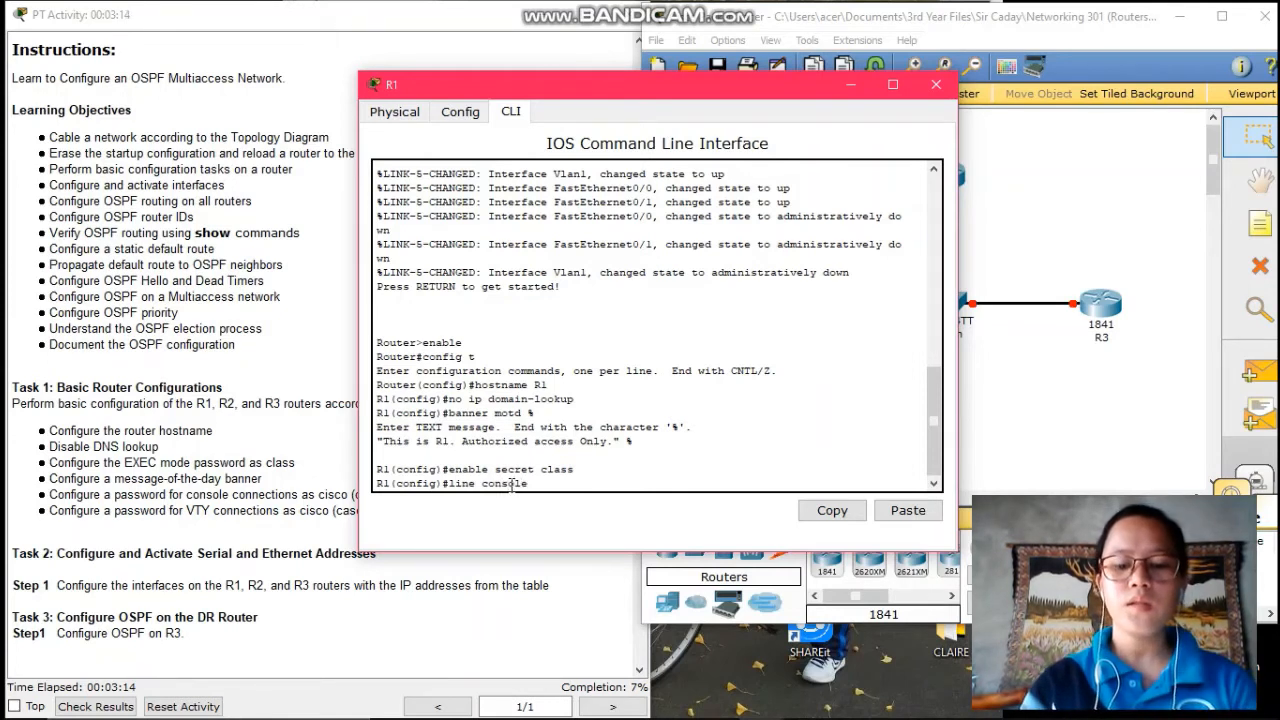
type(" 0")
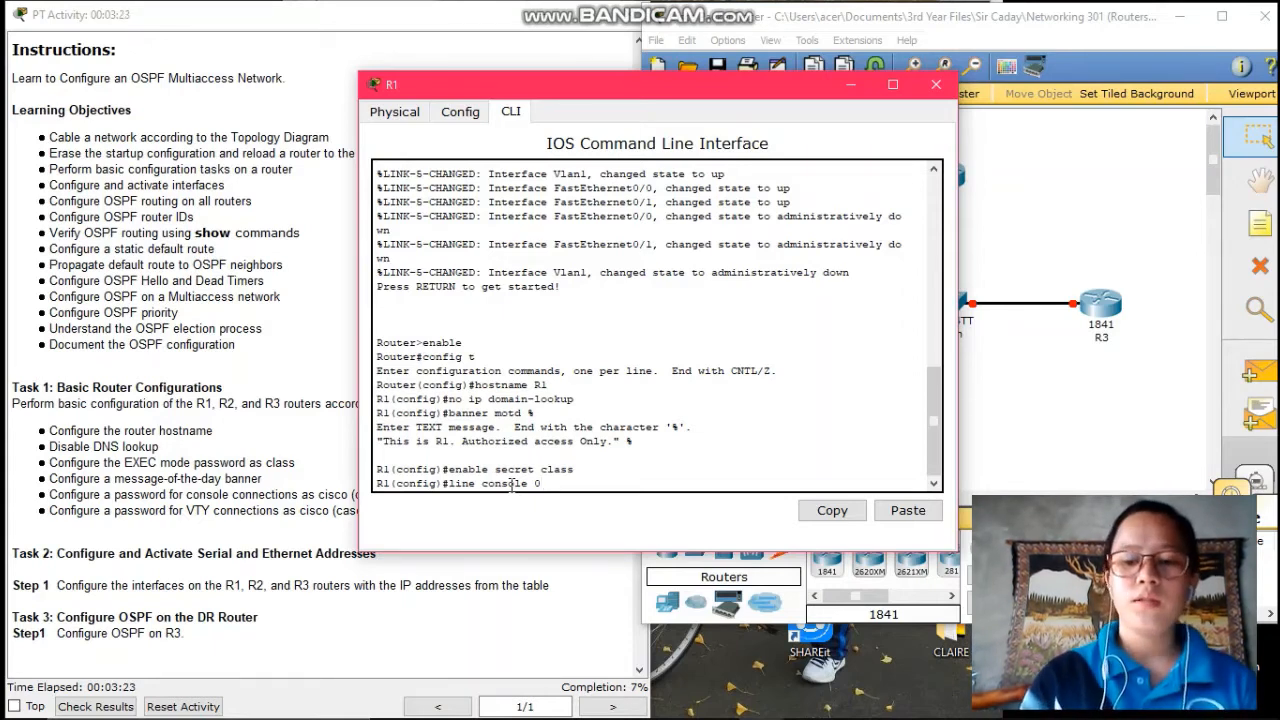
key("Return")
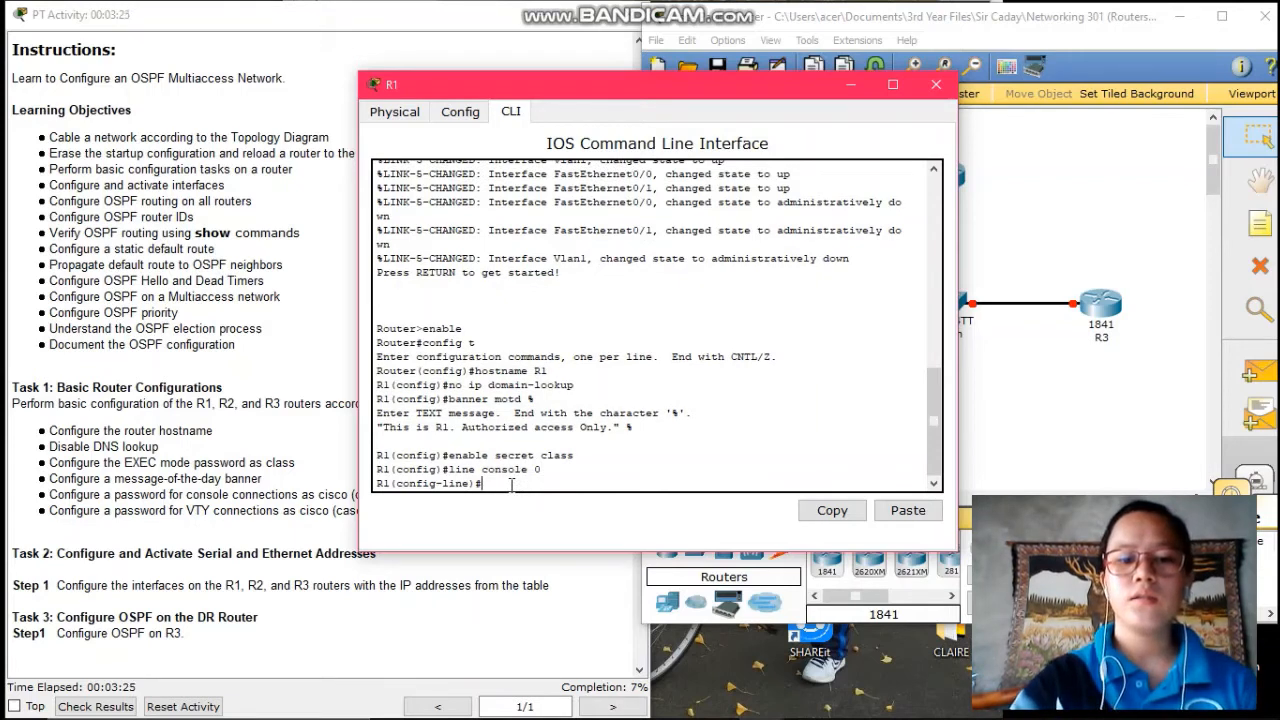
type("pass")
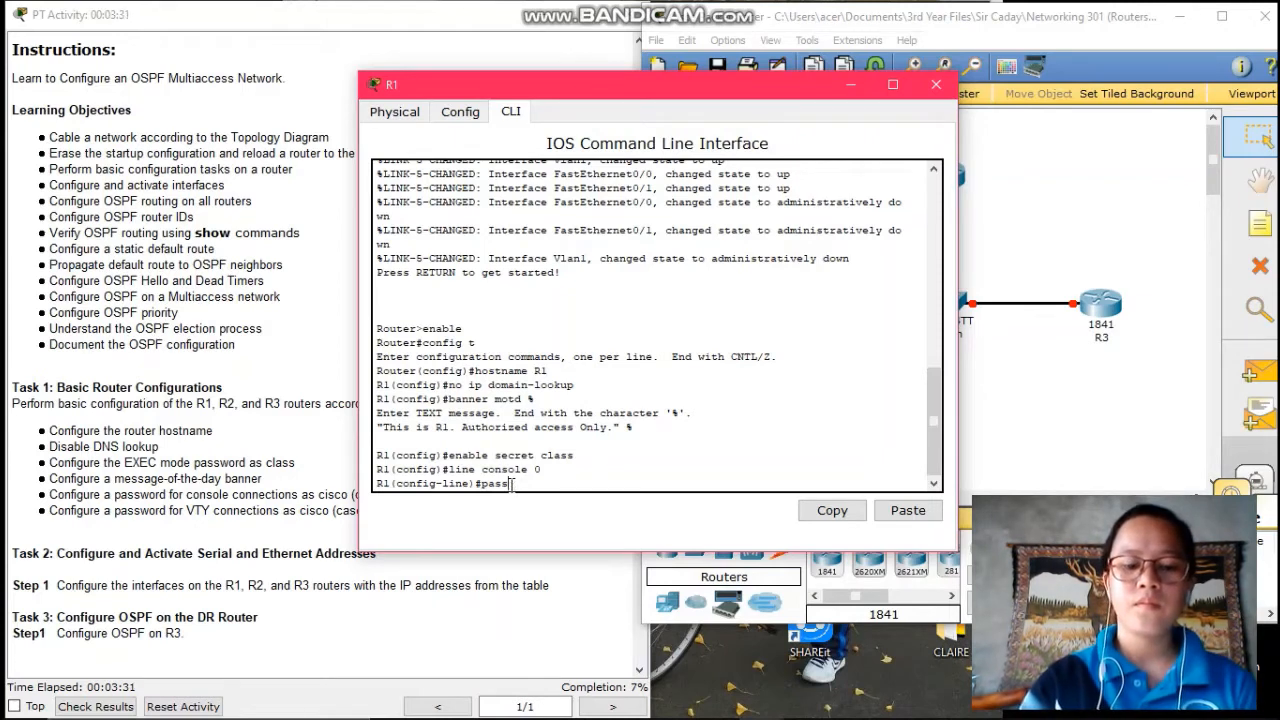
type("word c")
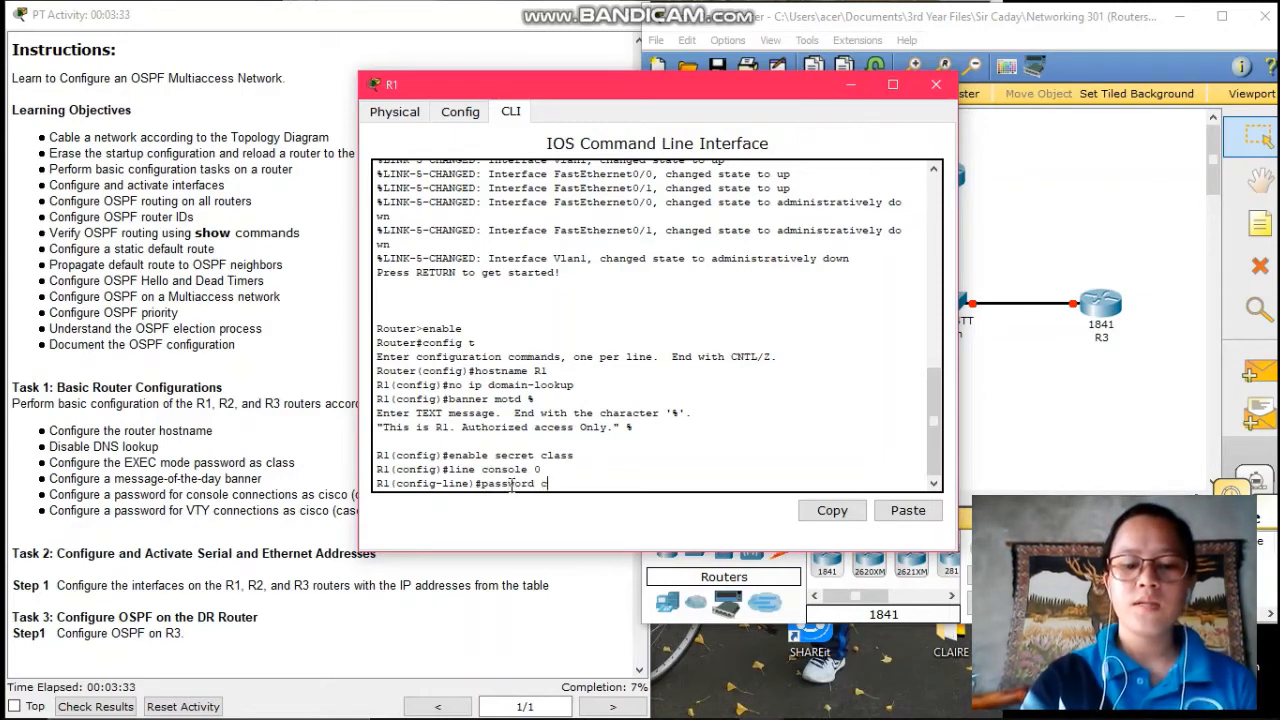
type("isco")
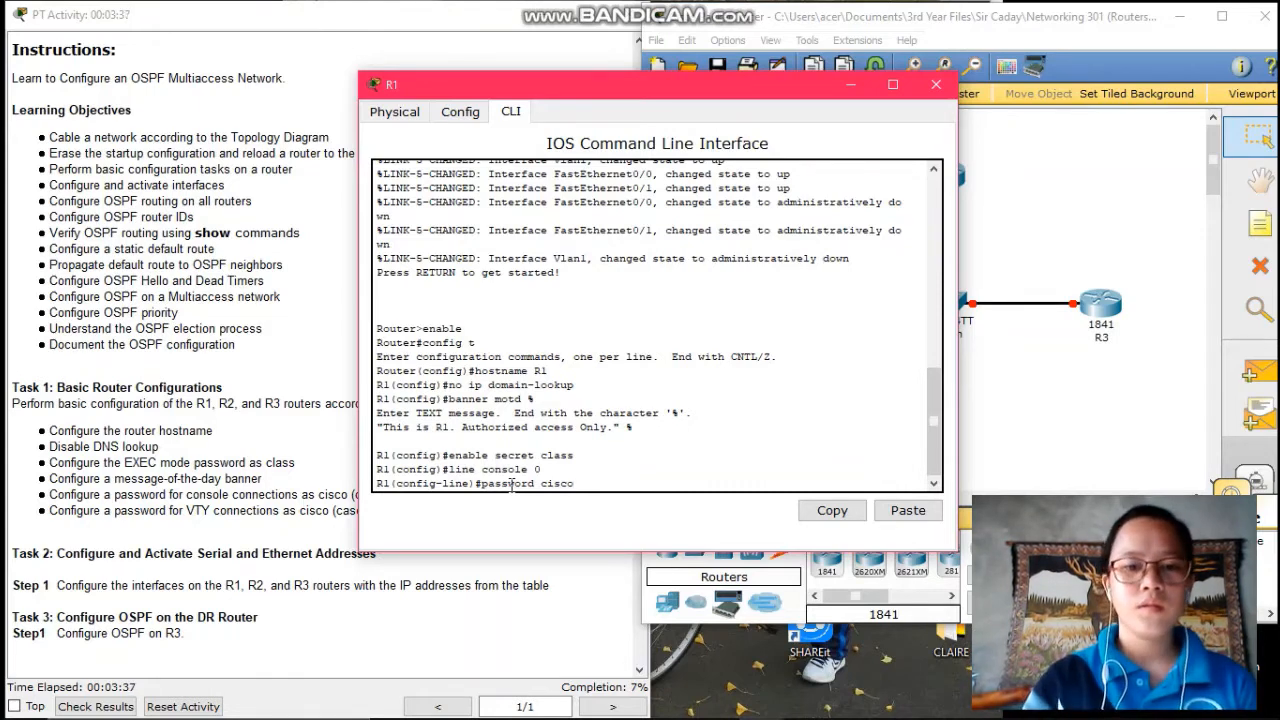
key("Return")
type("login")
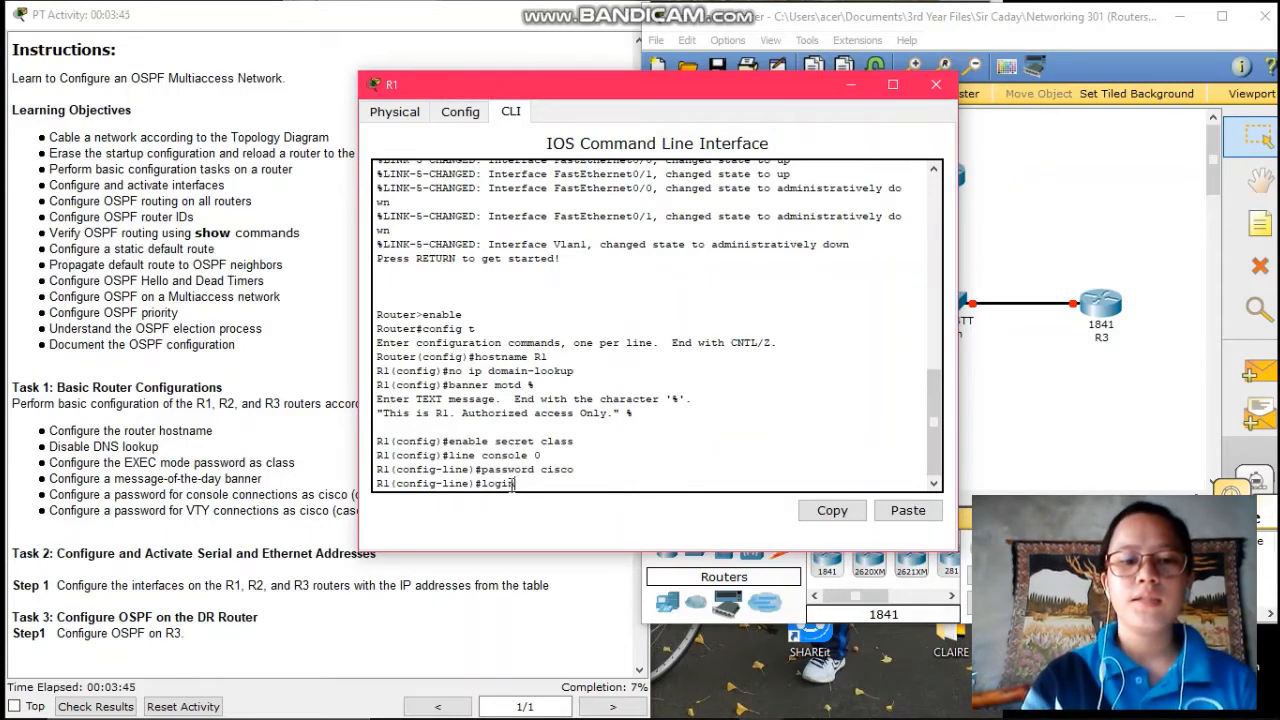
type("n")
key("Return")
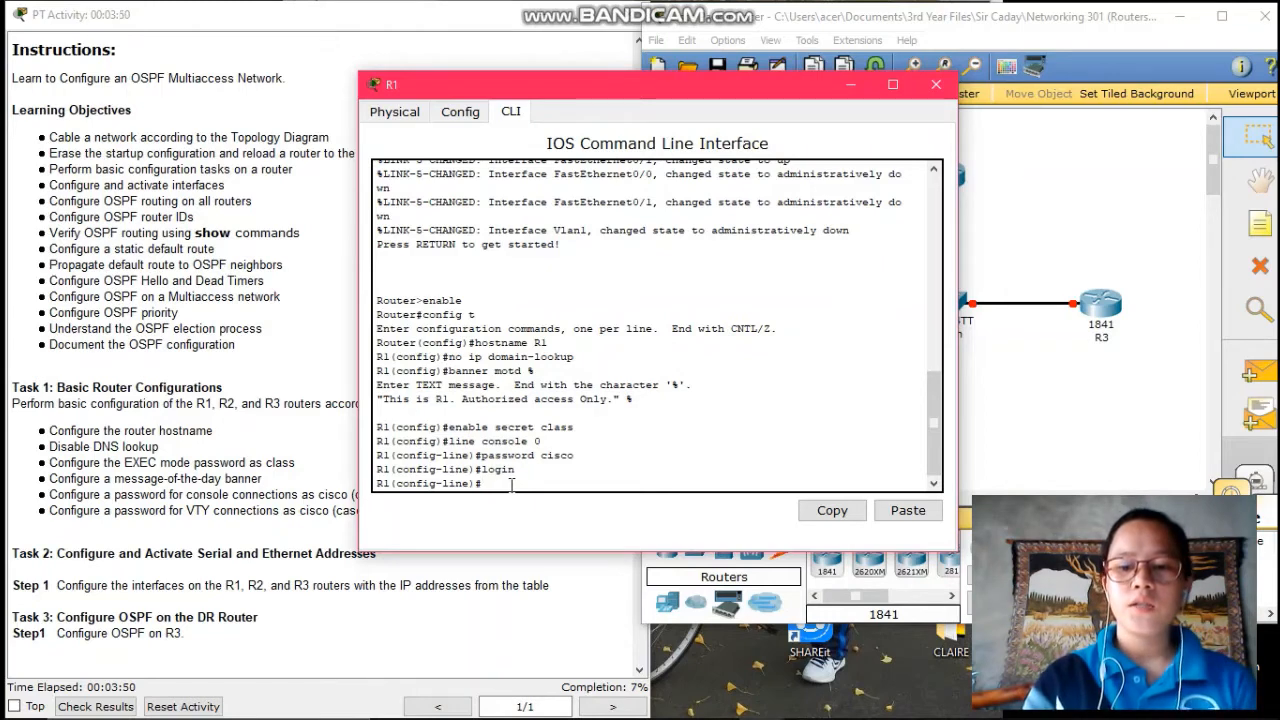
- Set a password on VTY lines 0 15 and exit to global configuration
type("line")
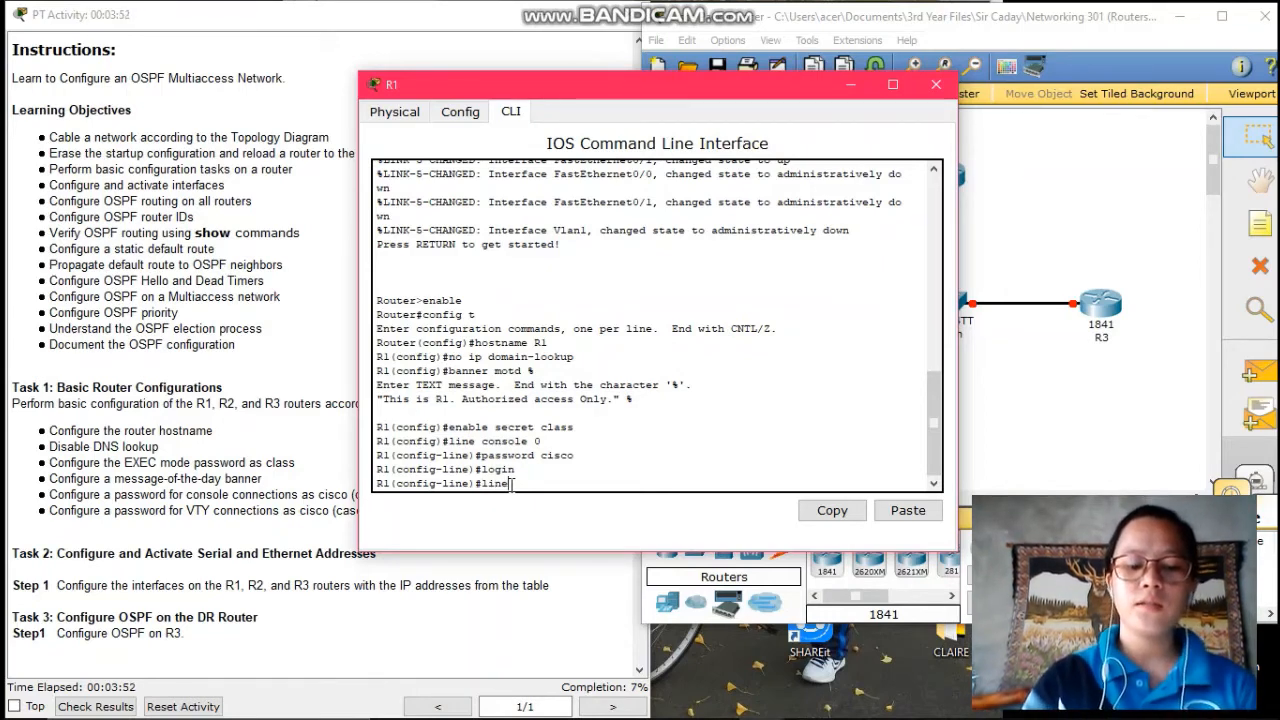
type(" vty")
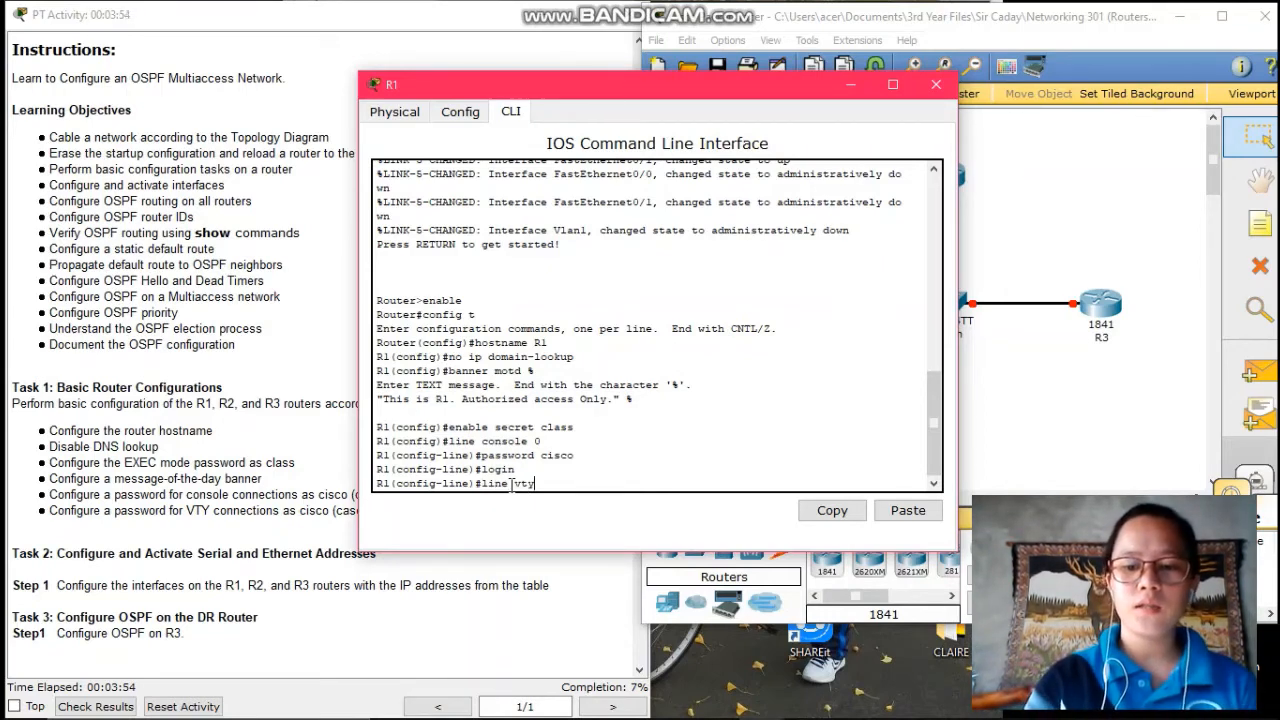
type(" 0 15")
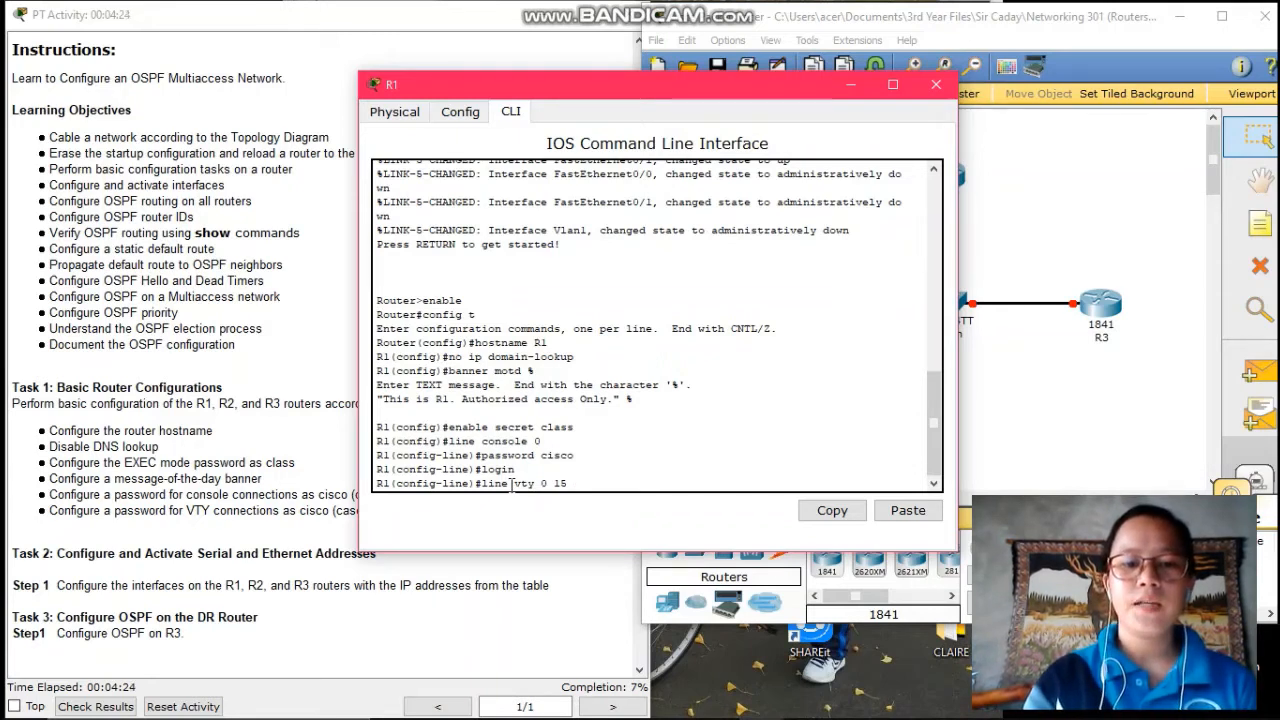
key("Return")
type("pass")
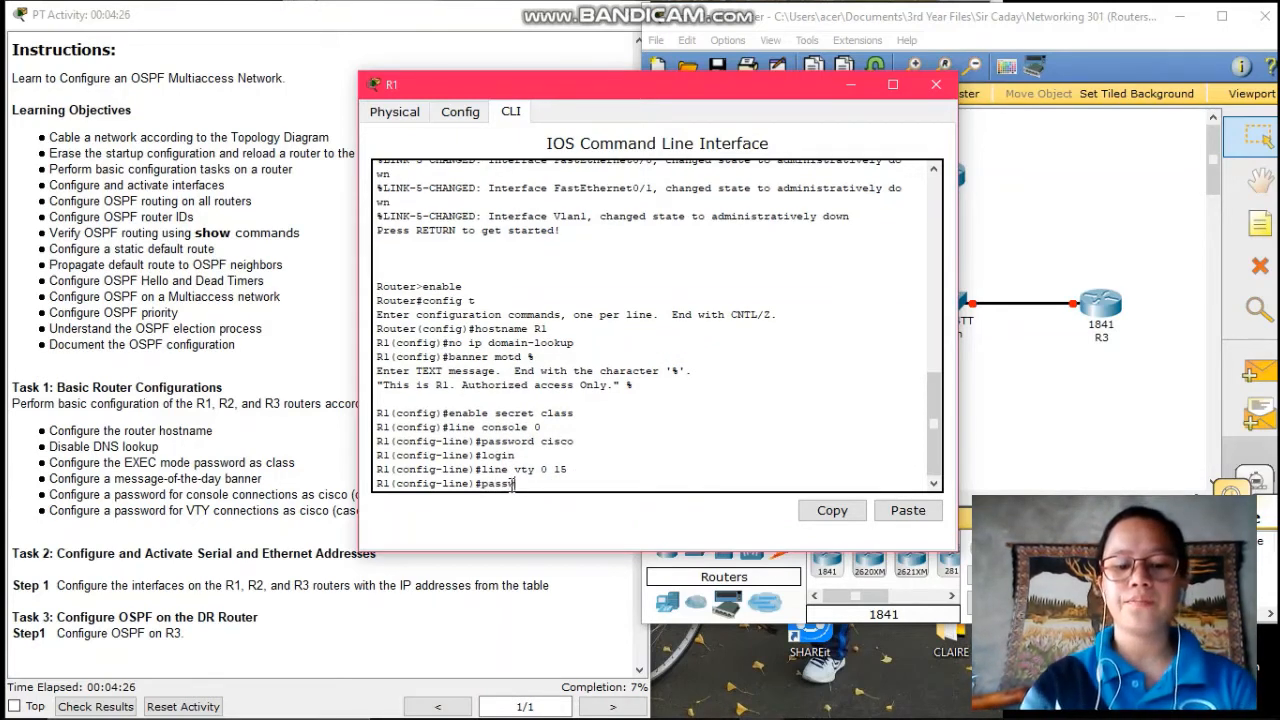
type("word ciso")
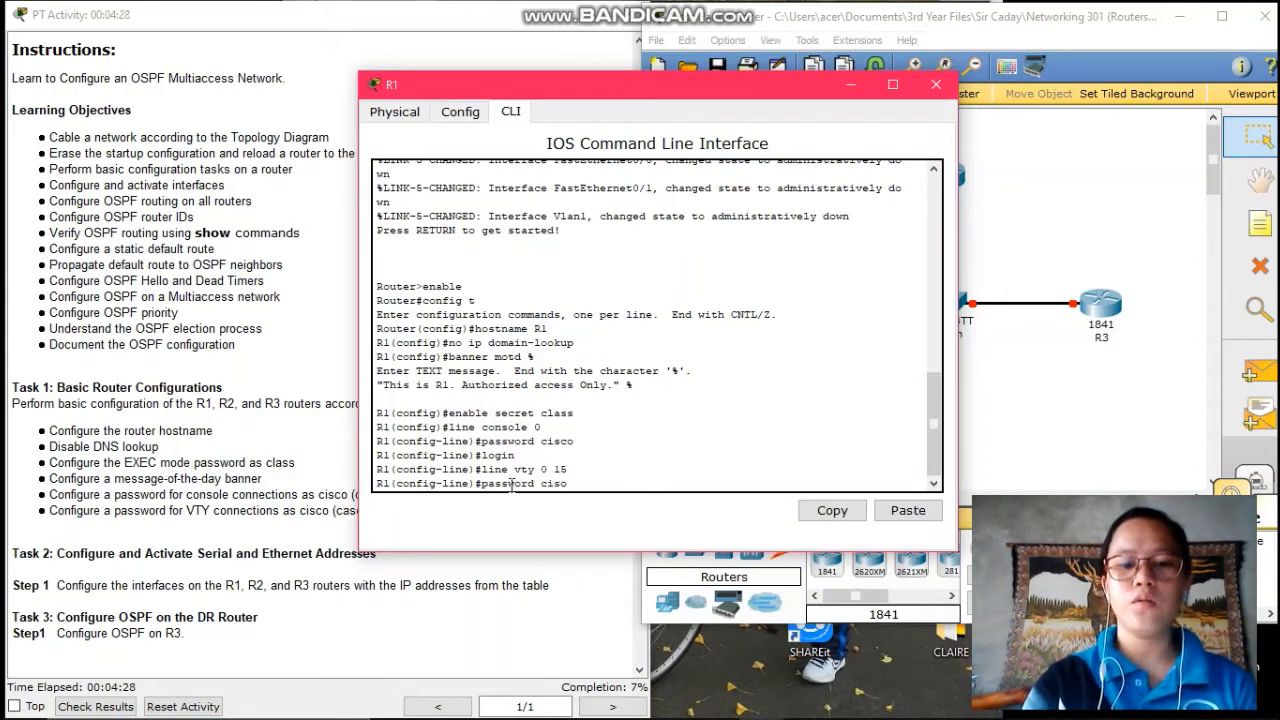
key("BackSpace")
type("co")
key("Return")
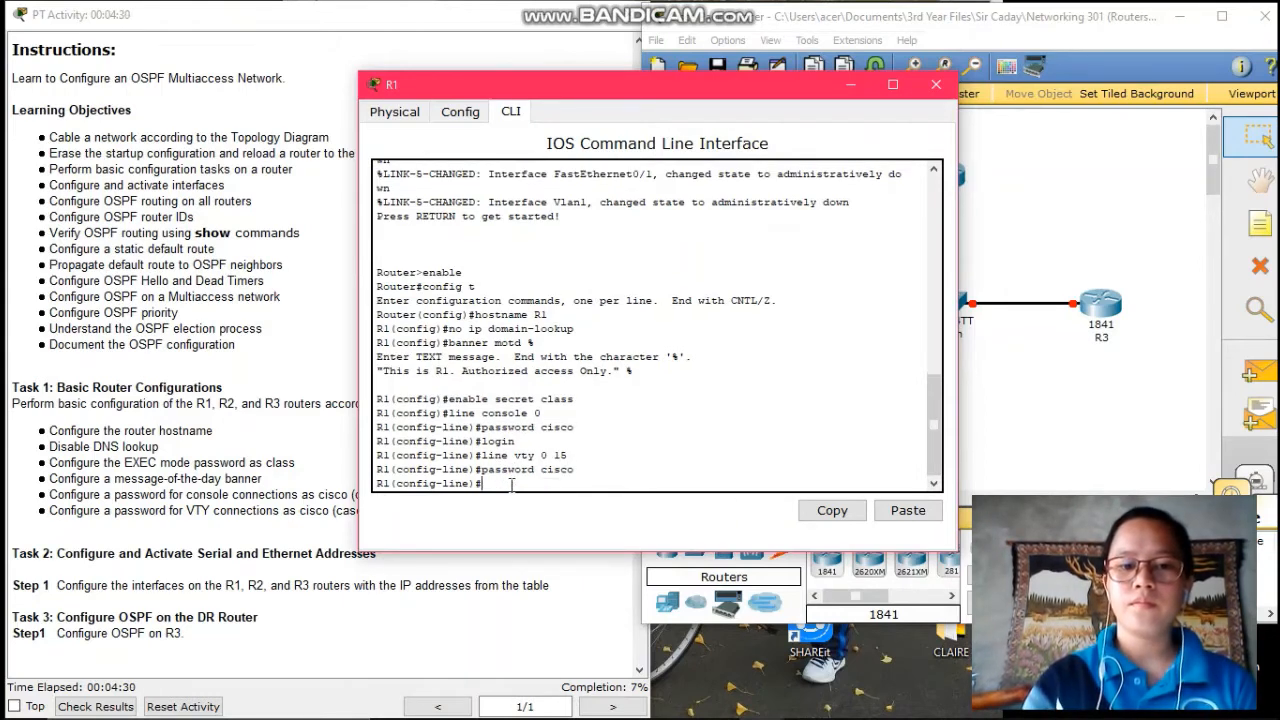
type("exit")
key("Return")
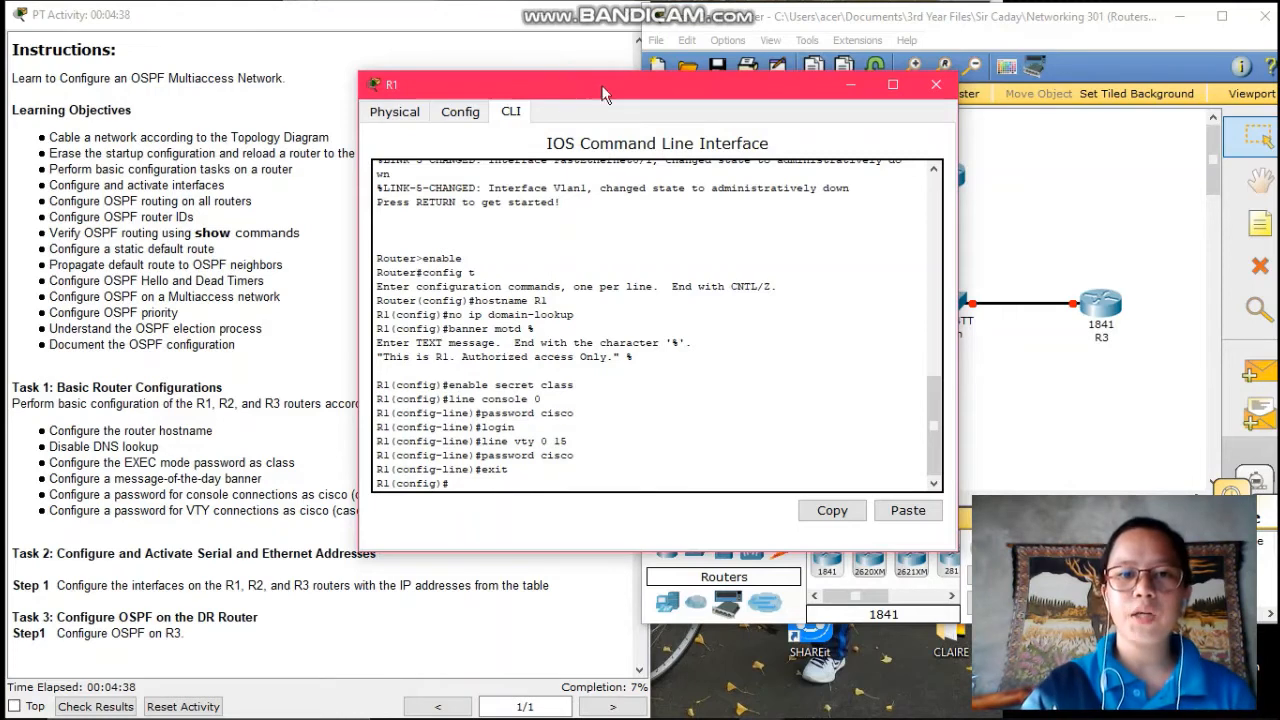
- Give R1's Fa0/0 address 182.168.1.1 255.255.255.0, enable it with no shutdown, then exit
left_click_drag(572, 77, 658, 82)
scroll(313, 247, "up", 3)
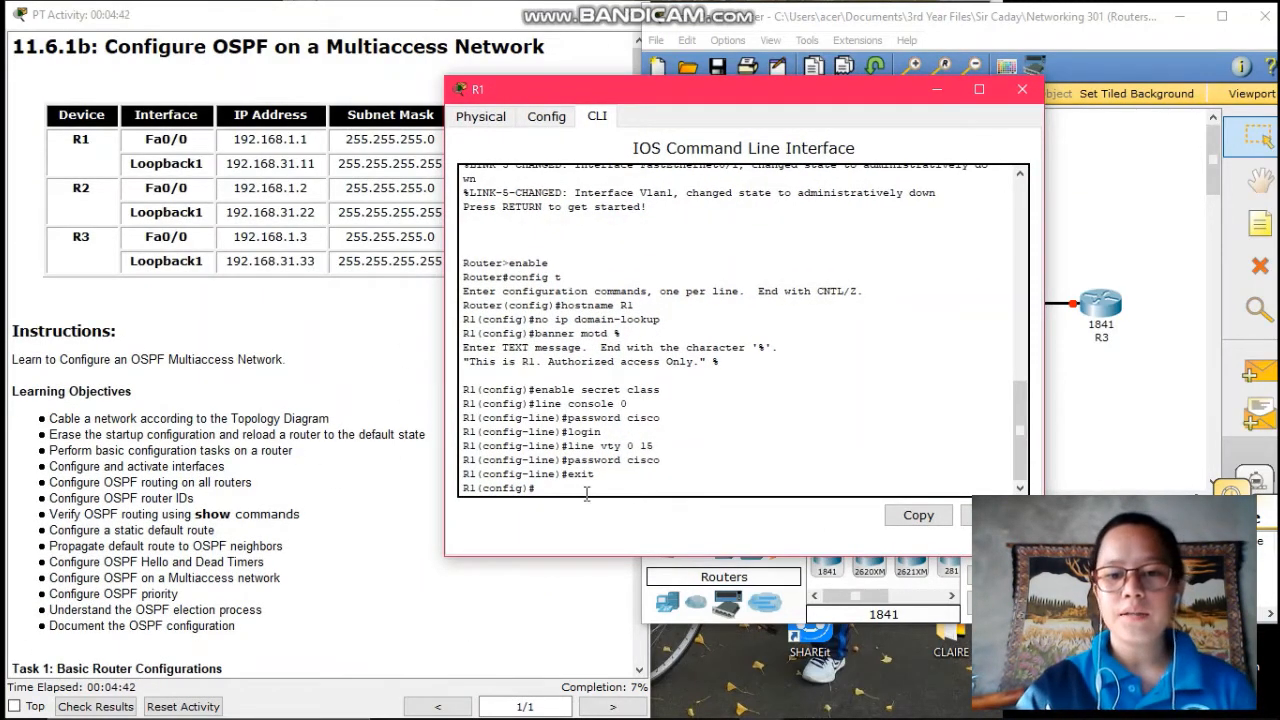
type("i")
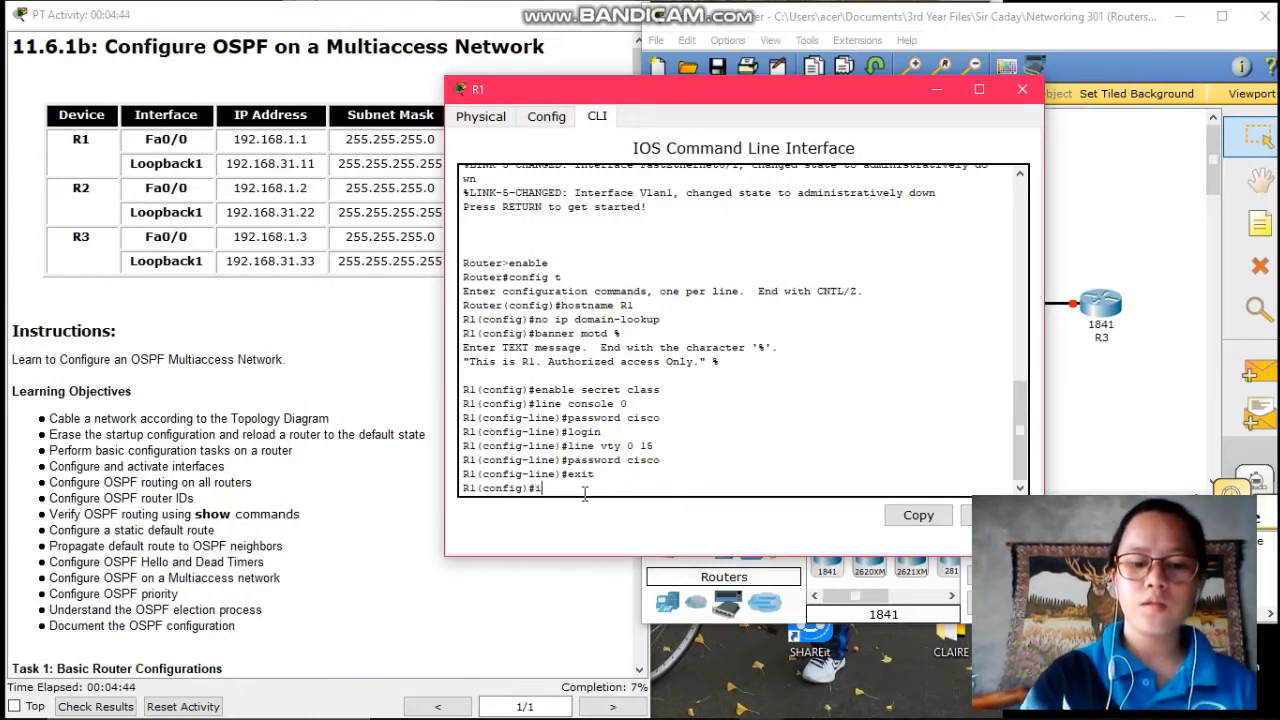
type("nt fa0/0")
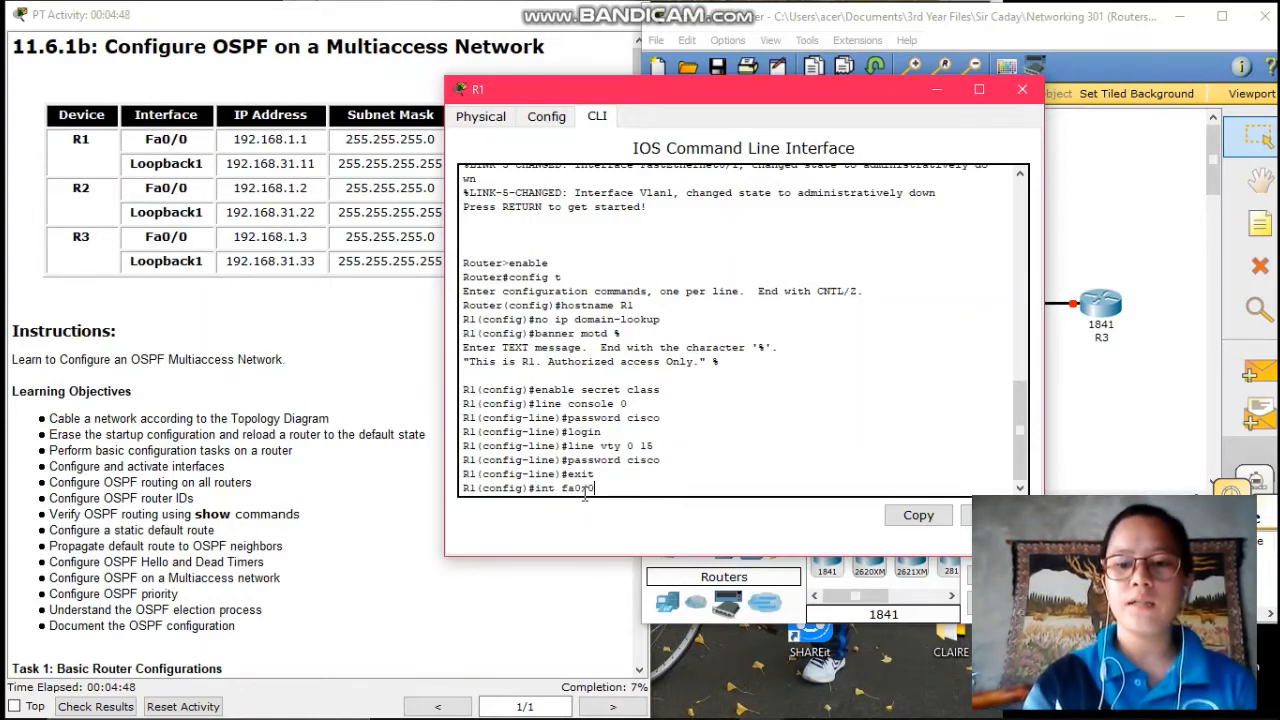
key("Return")
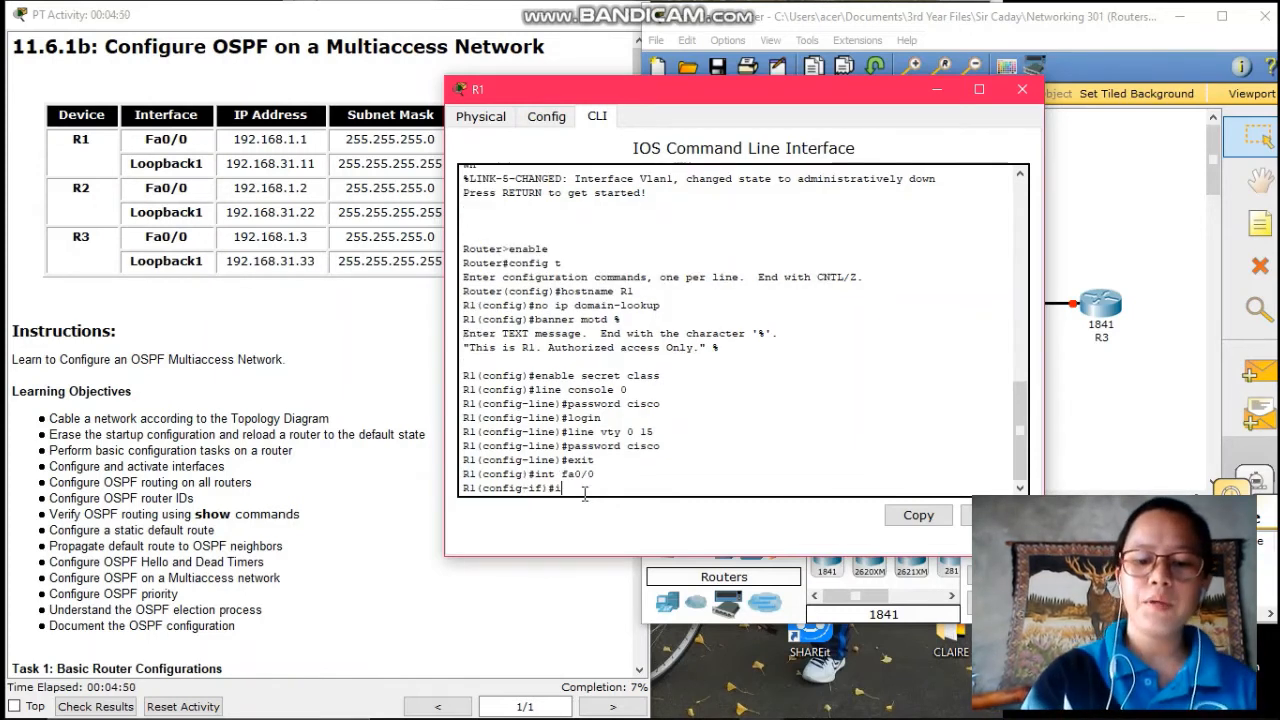
type("ip address")
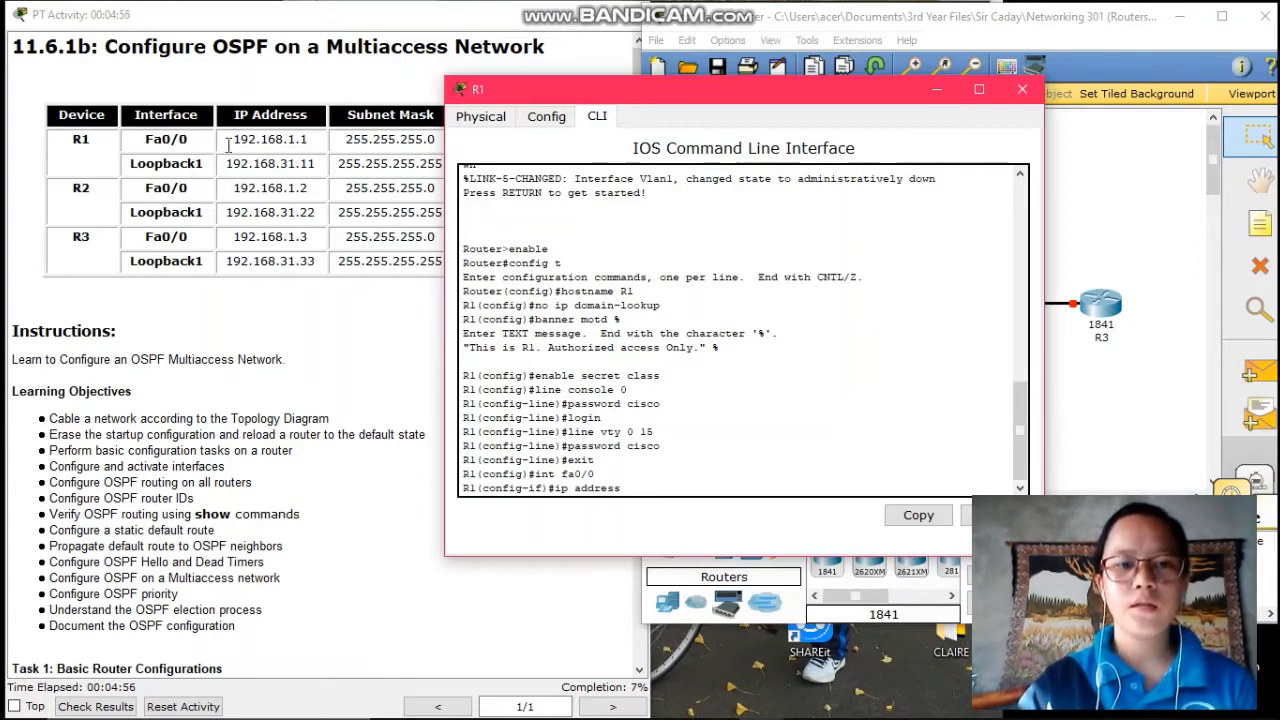
type(" 182.1")
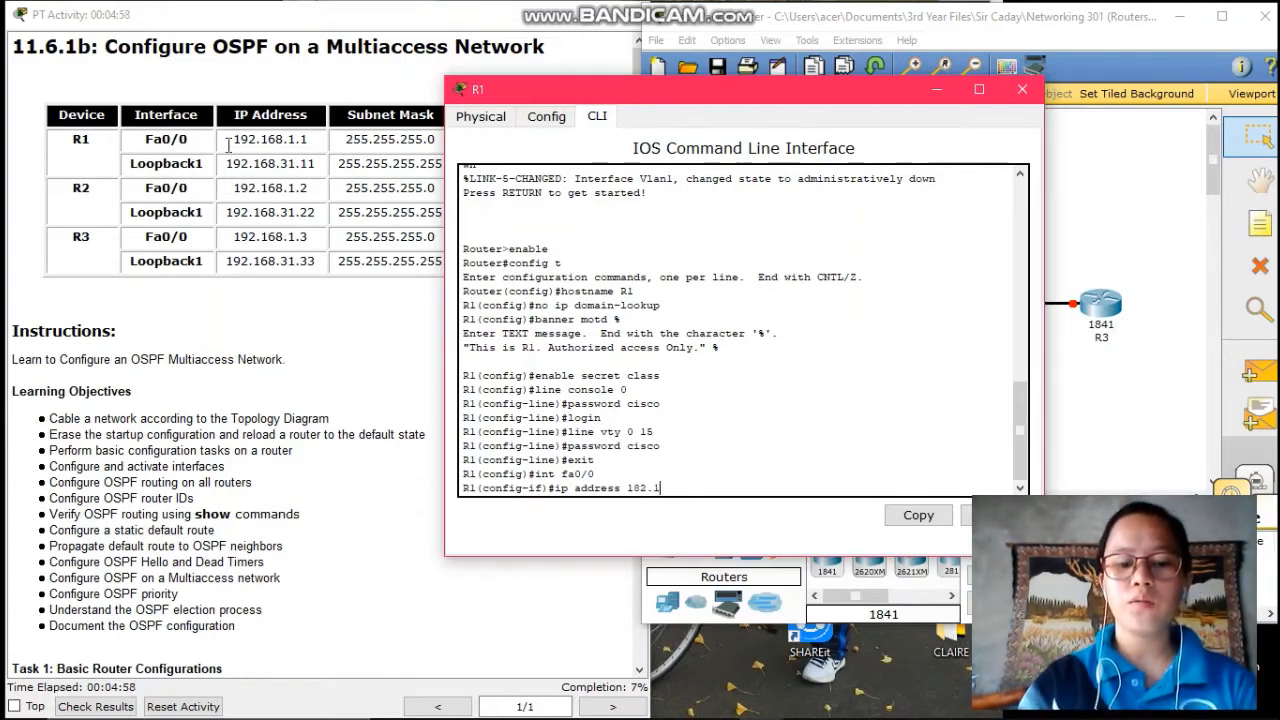
type("68.1.1")
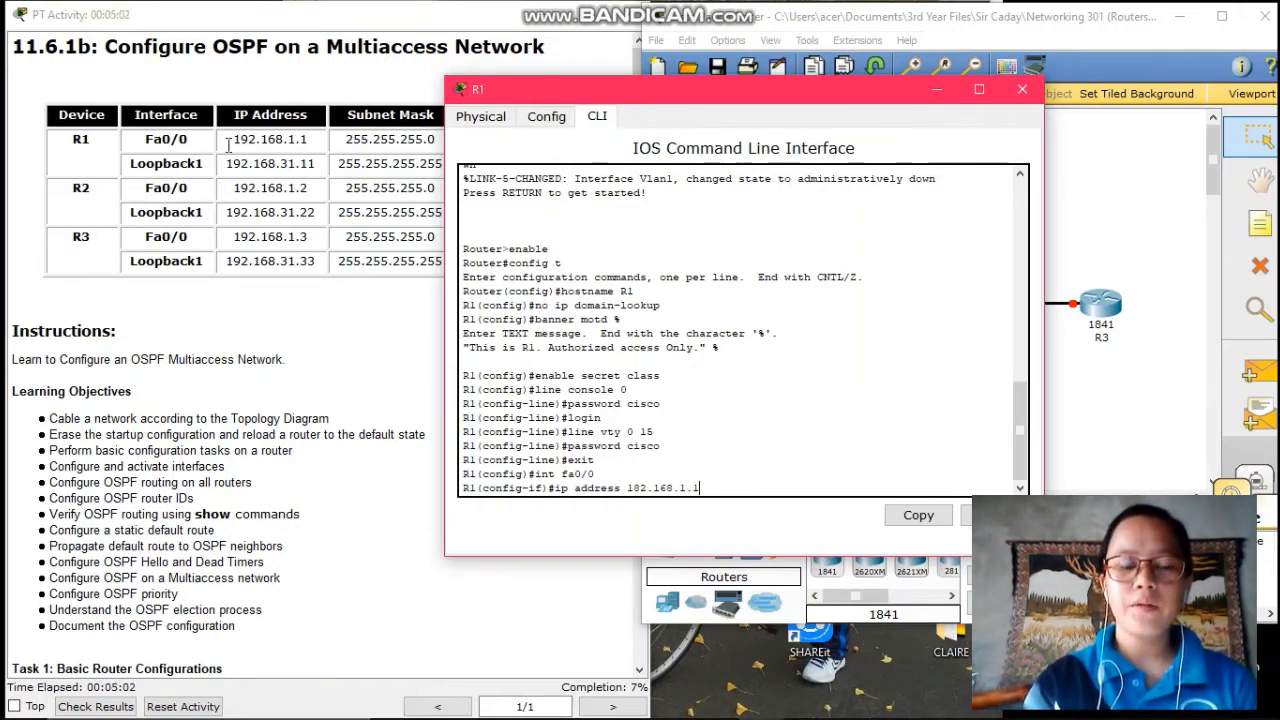
type(" 255.2")
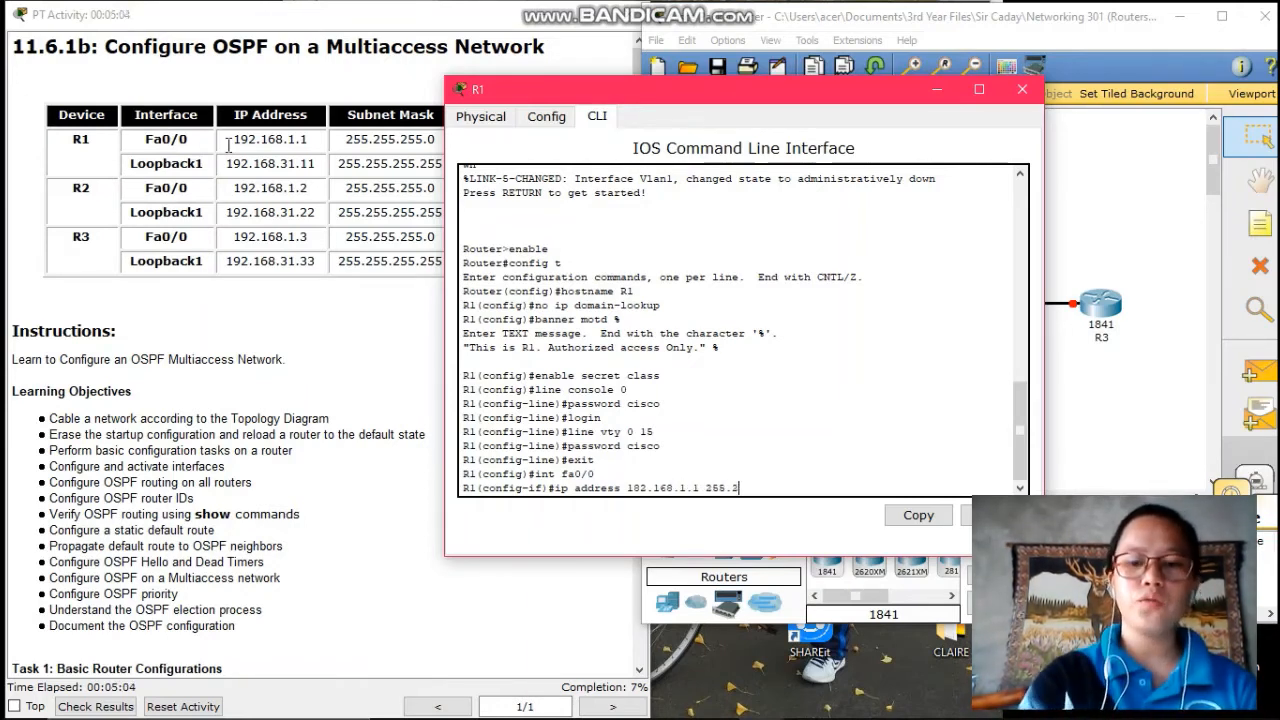
type("55.255")
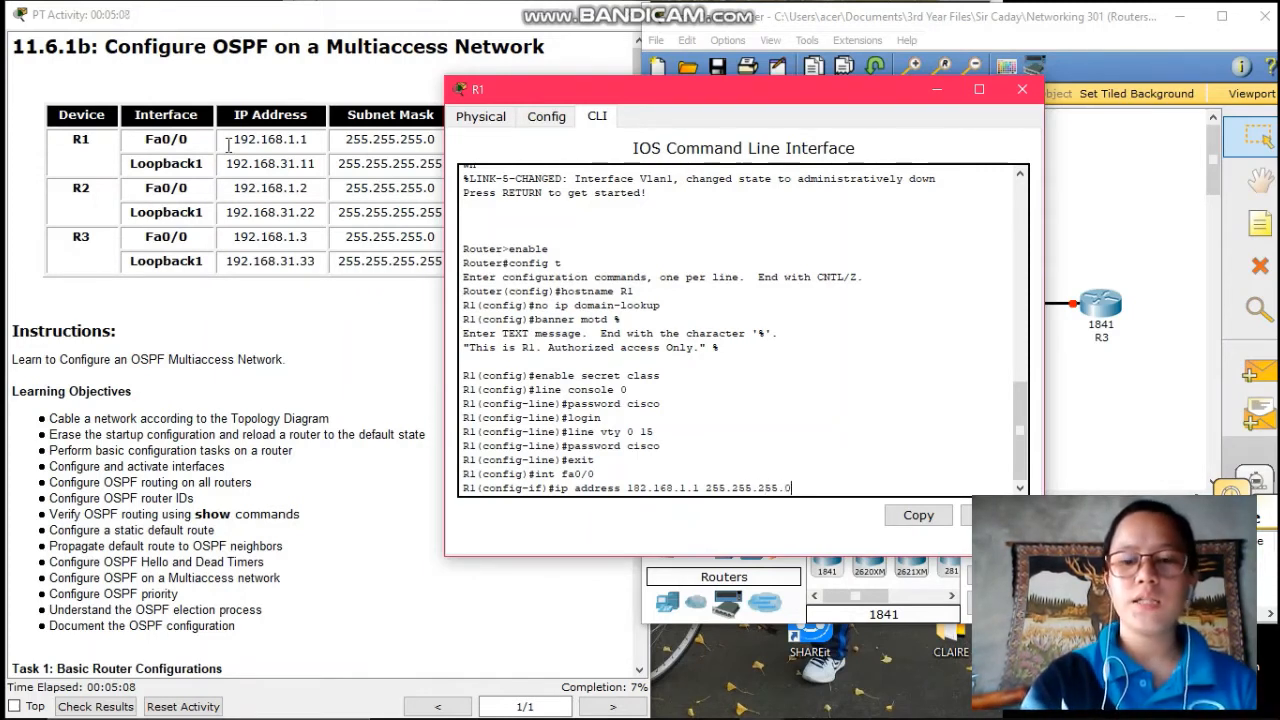
type(".0")
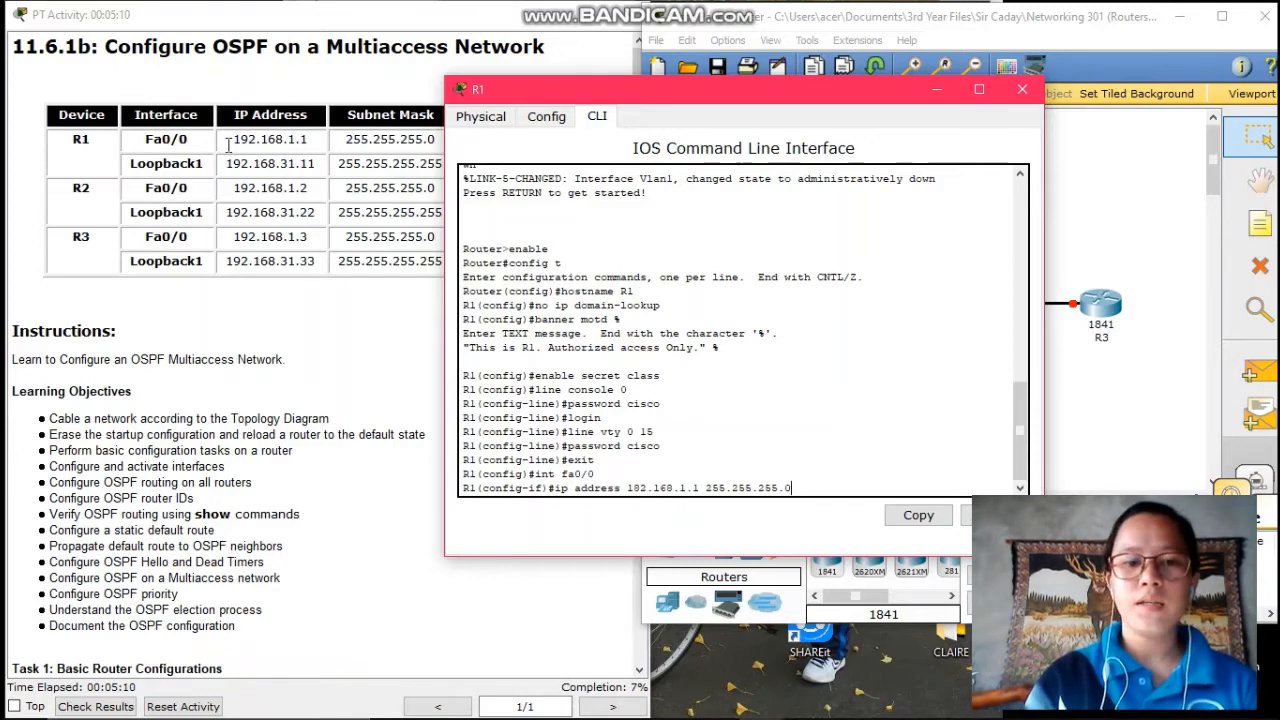
key("Return")
type("no shu")
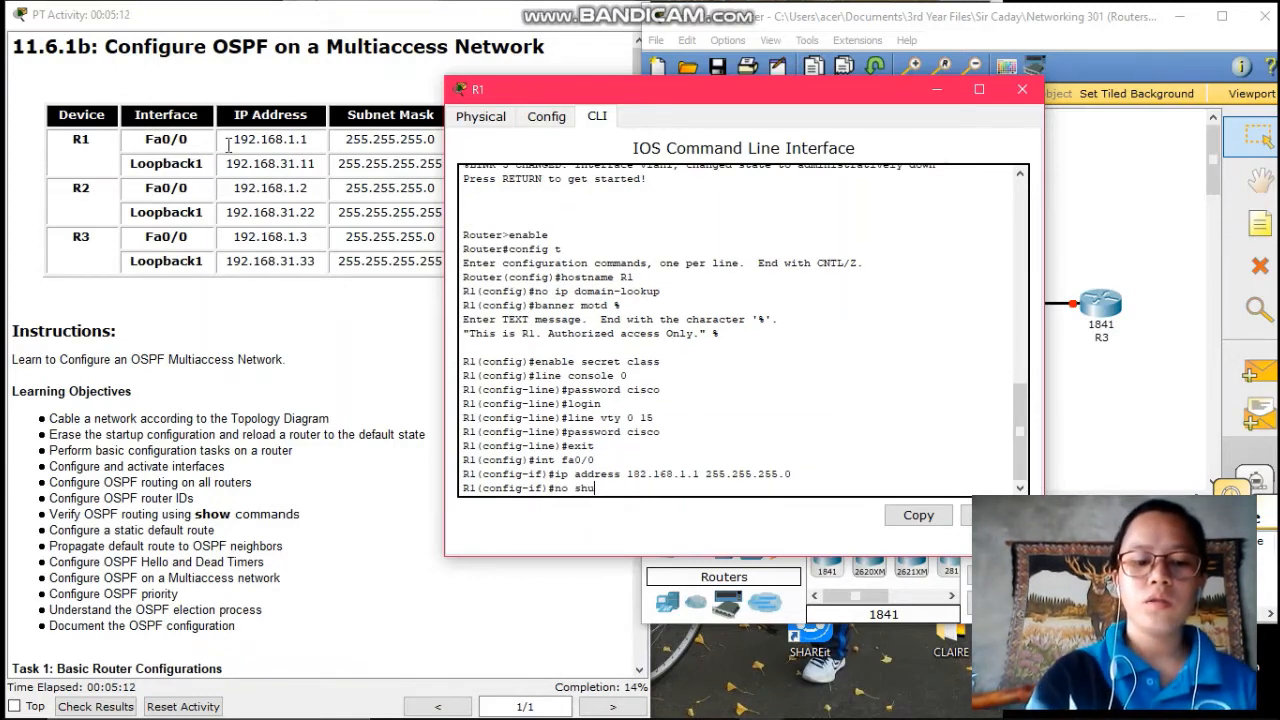
type("tdown")
key("Return")
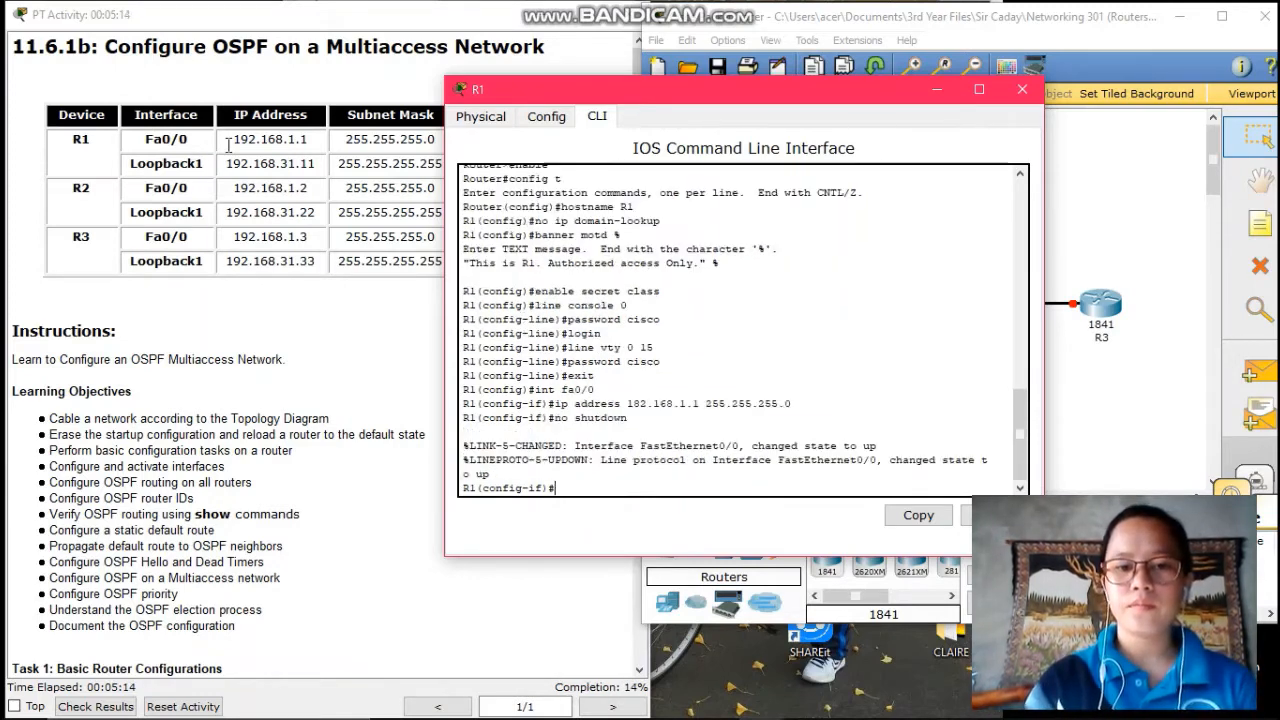
type("ex")
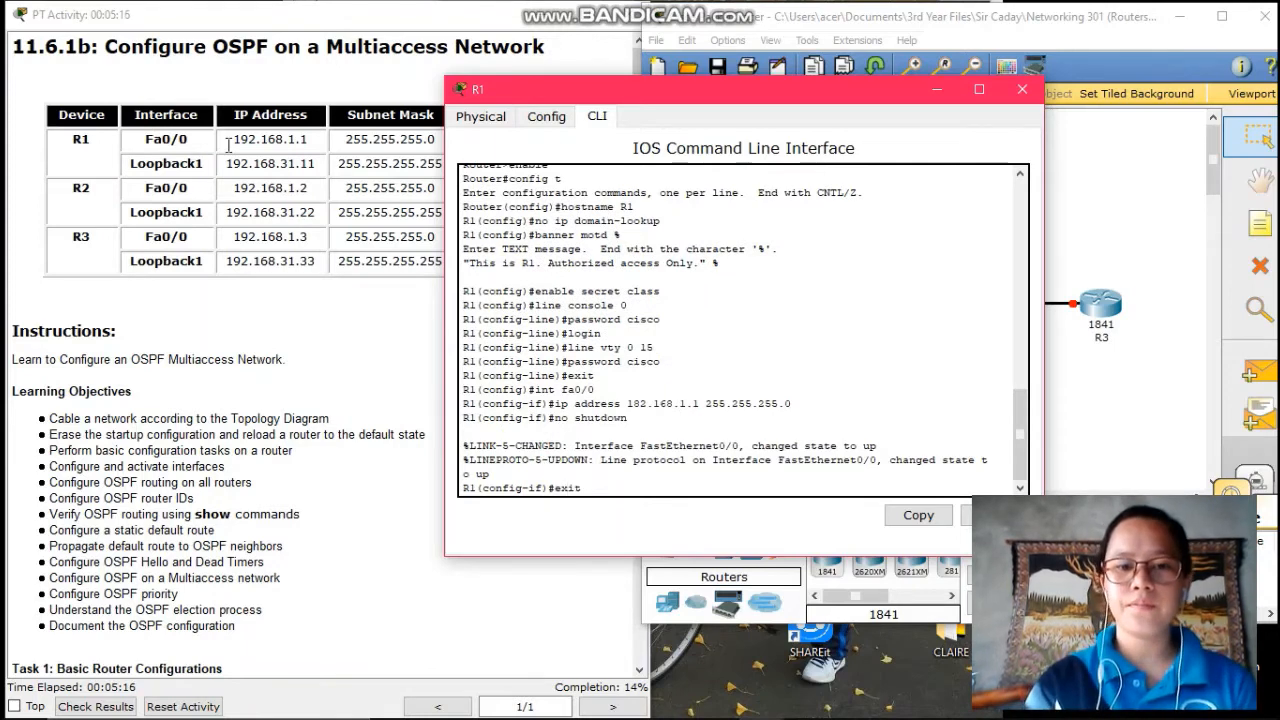
type("it")
key("Return")
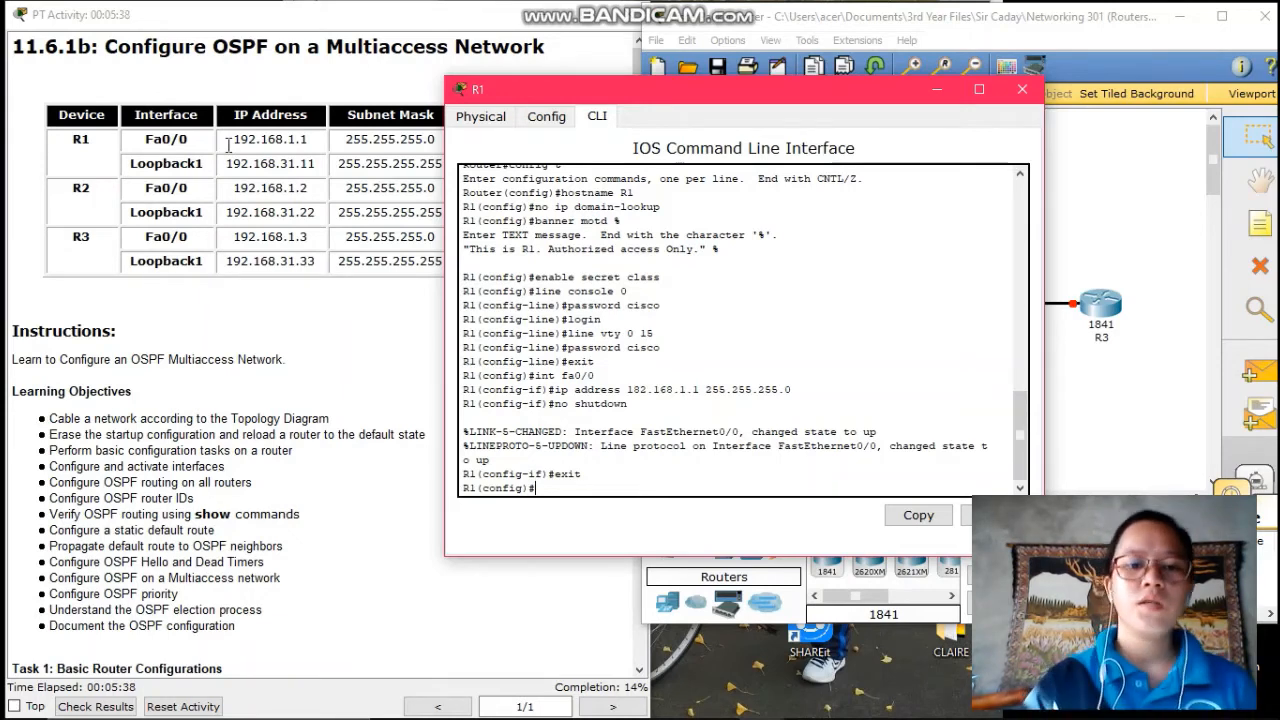
- Scroll the instructions down to Task 4 and close R1's device window
scroll(300, 420, "down", 5)
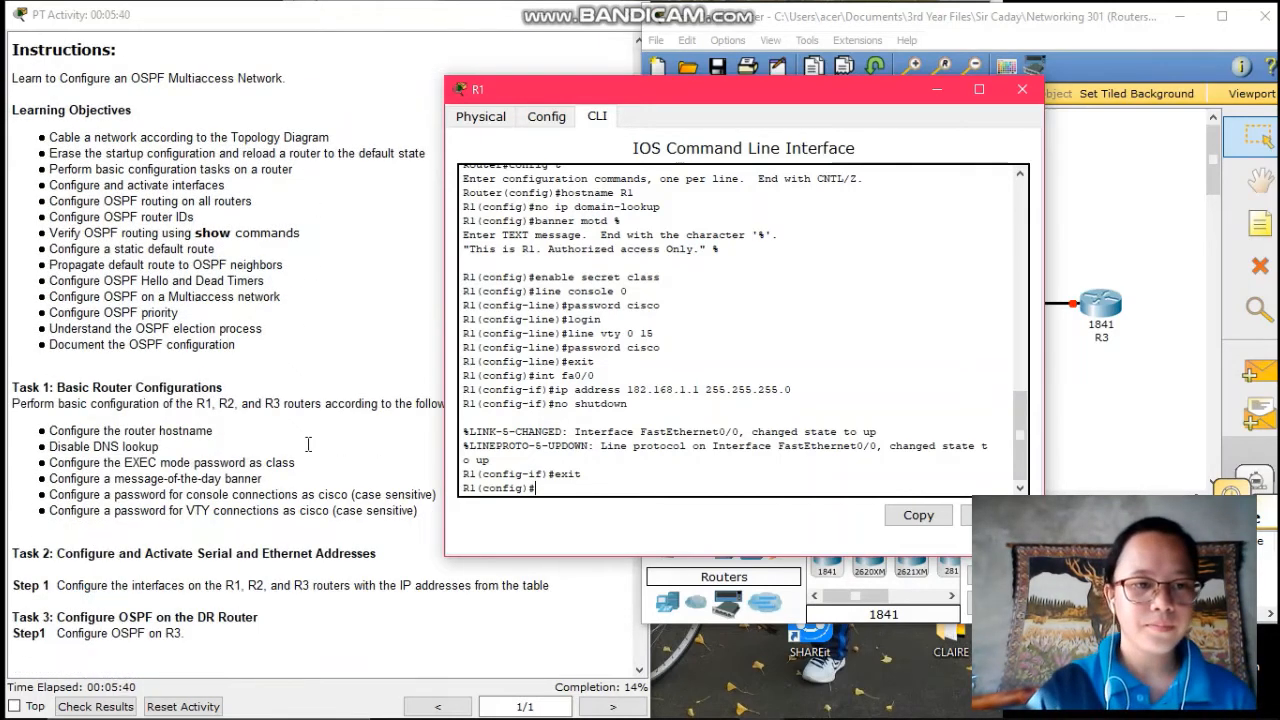
scroll(290, 425, "down", 2)
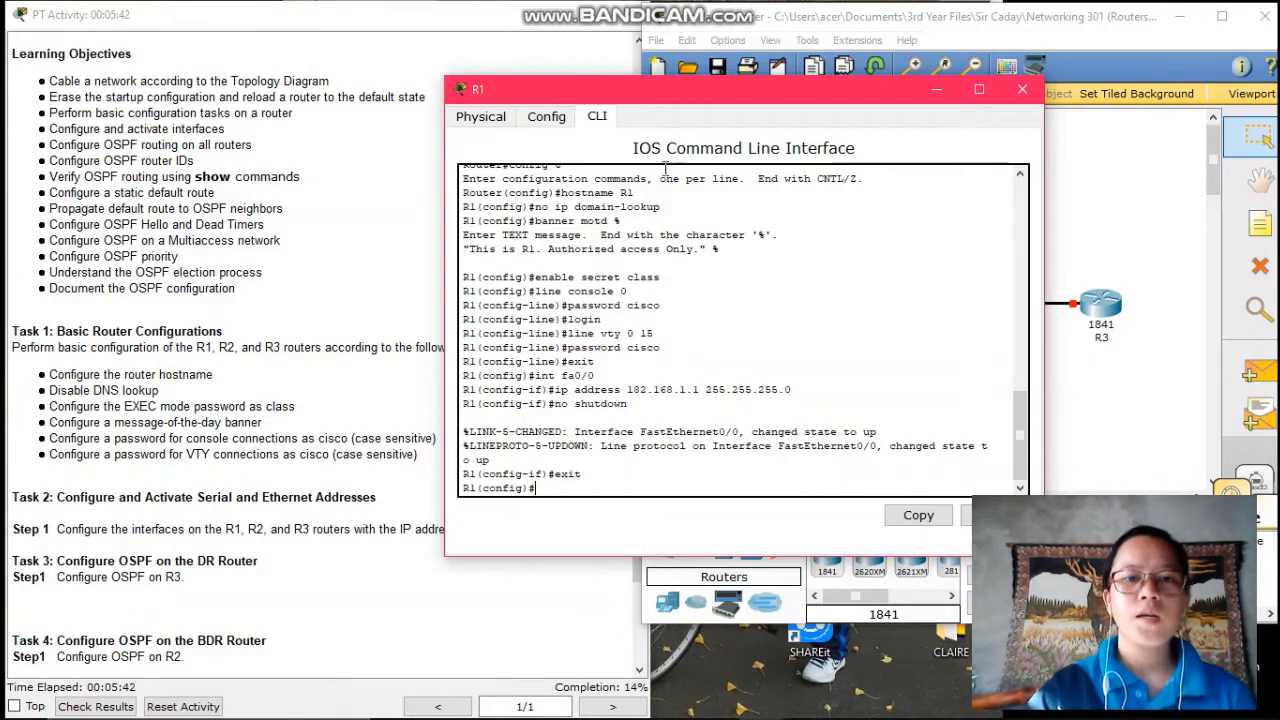
left_click(928, 88)
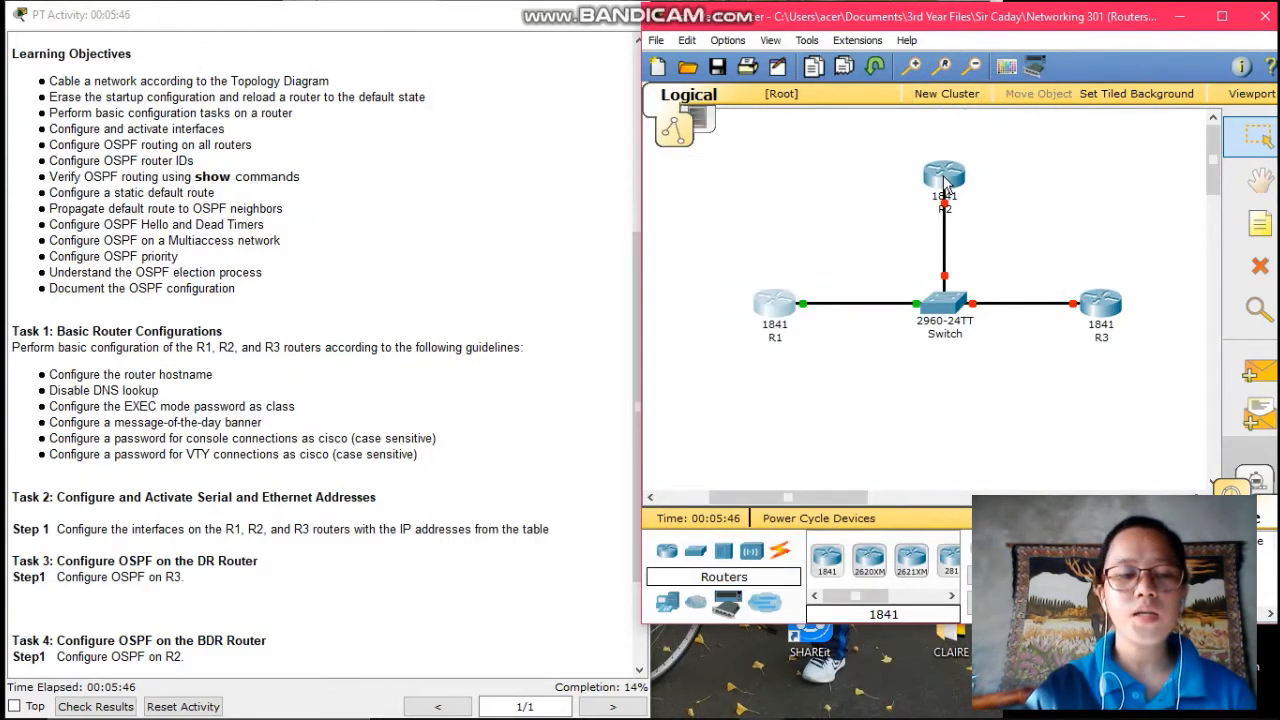
- Open R2's CLI and enter global configuration mode with enable and config t
mouse_move(944, 183)
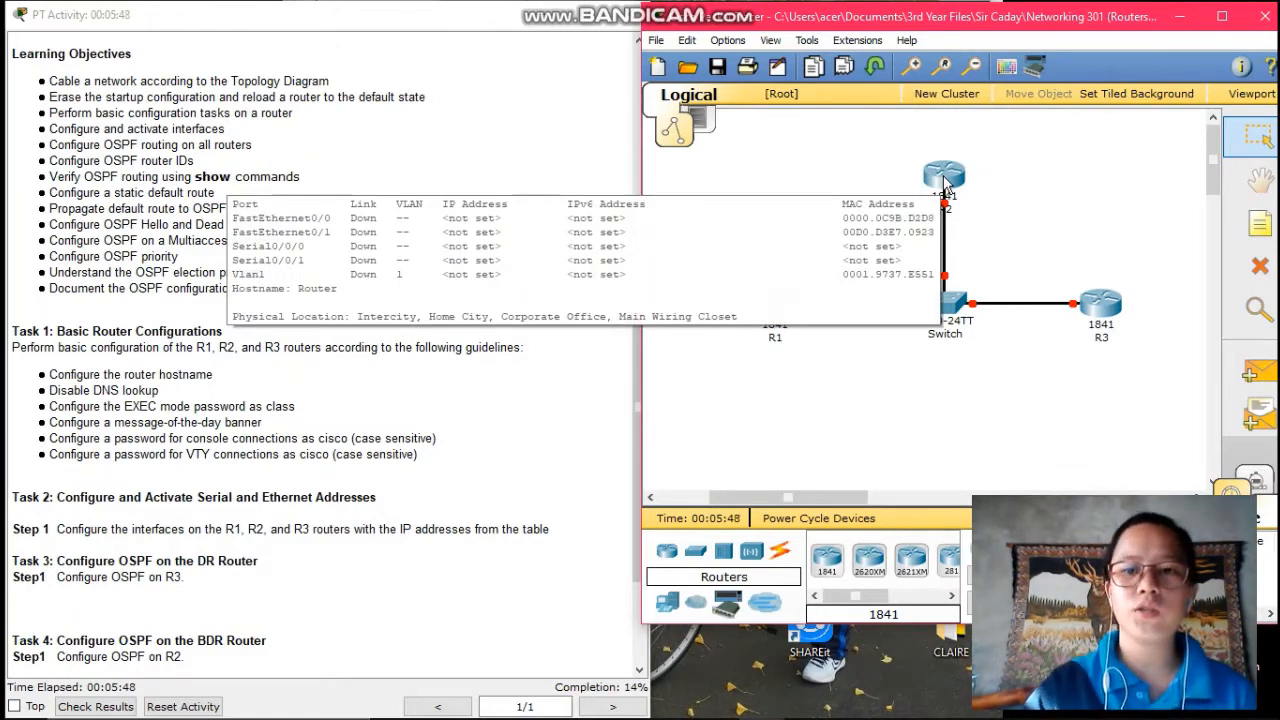
left_click(944, 183)
left_click(292, 168)
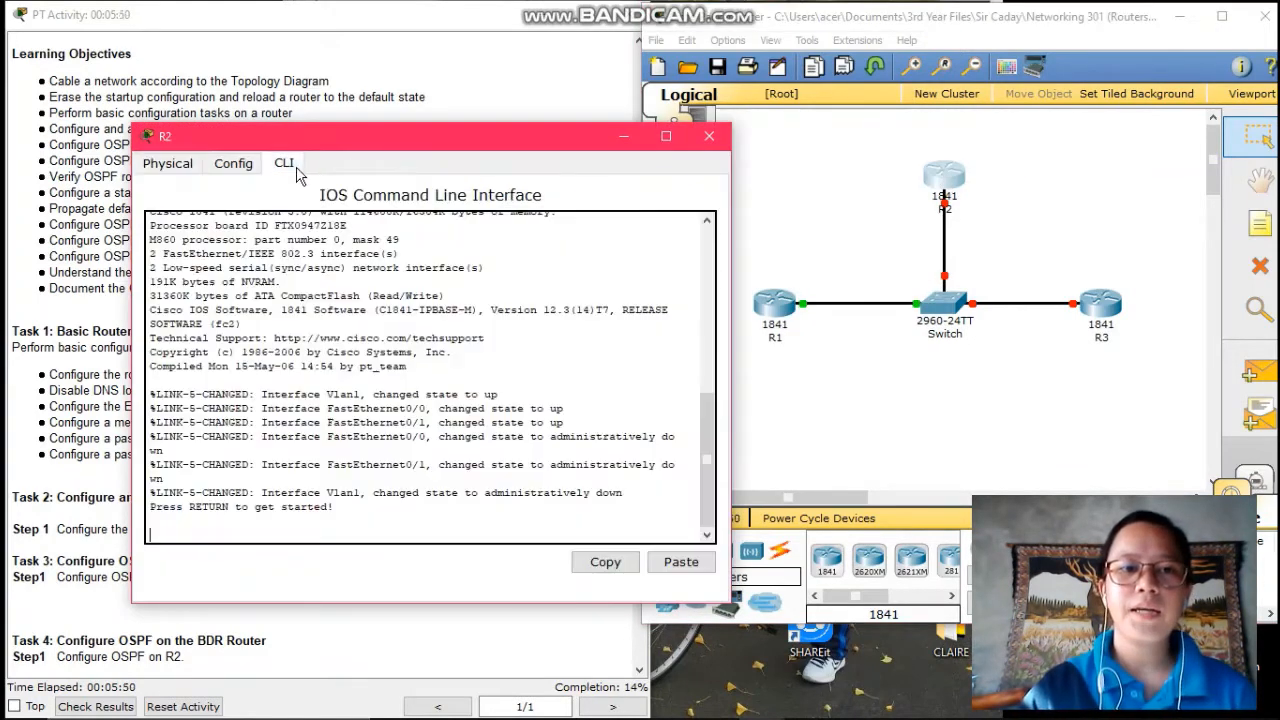
key("Return")
type("ena")
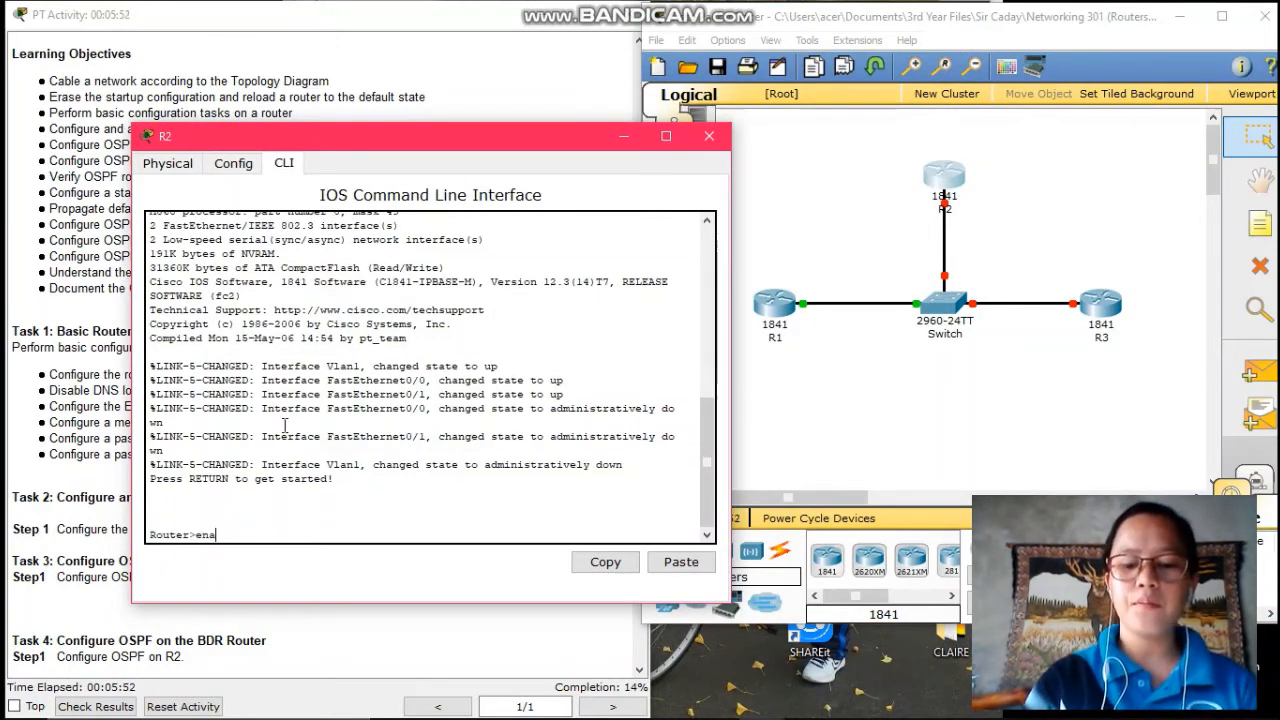
type("ble")
key("Return")
type("co")
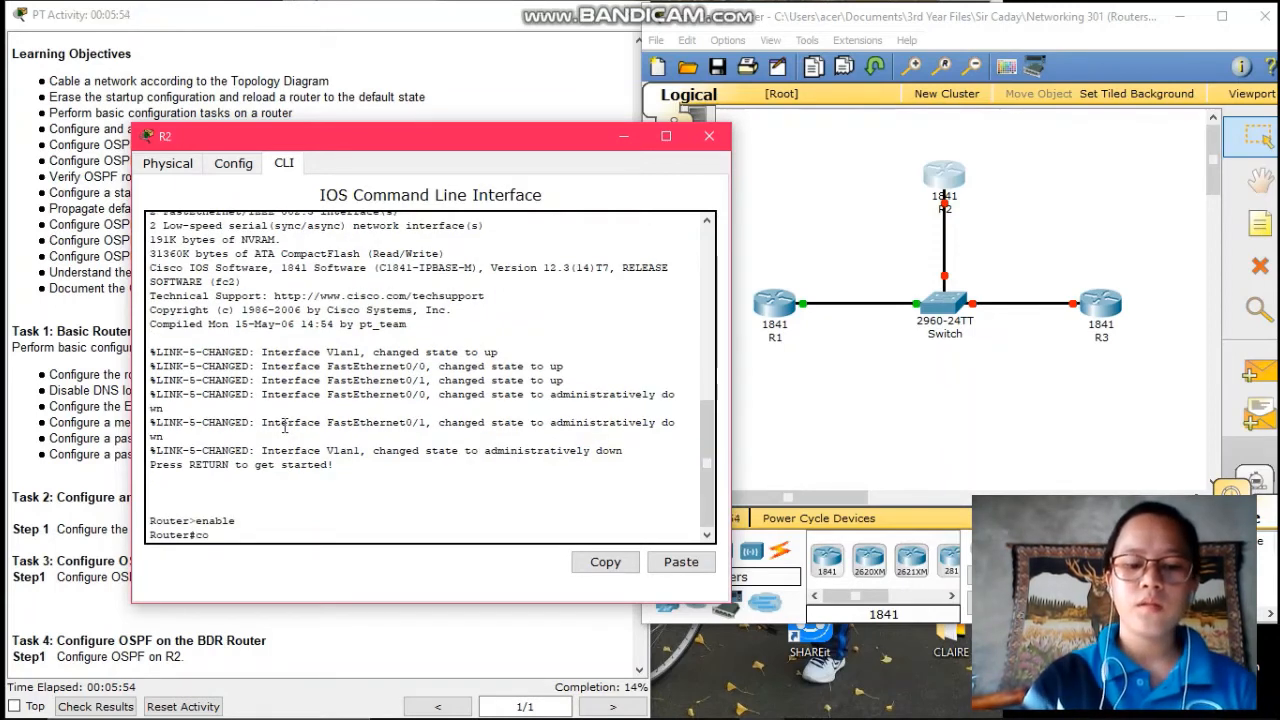
type("nfig t")
key("Return")
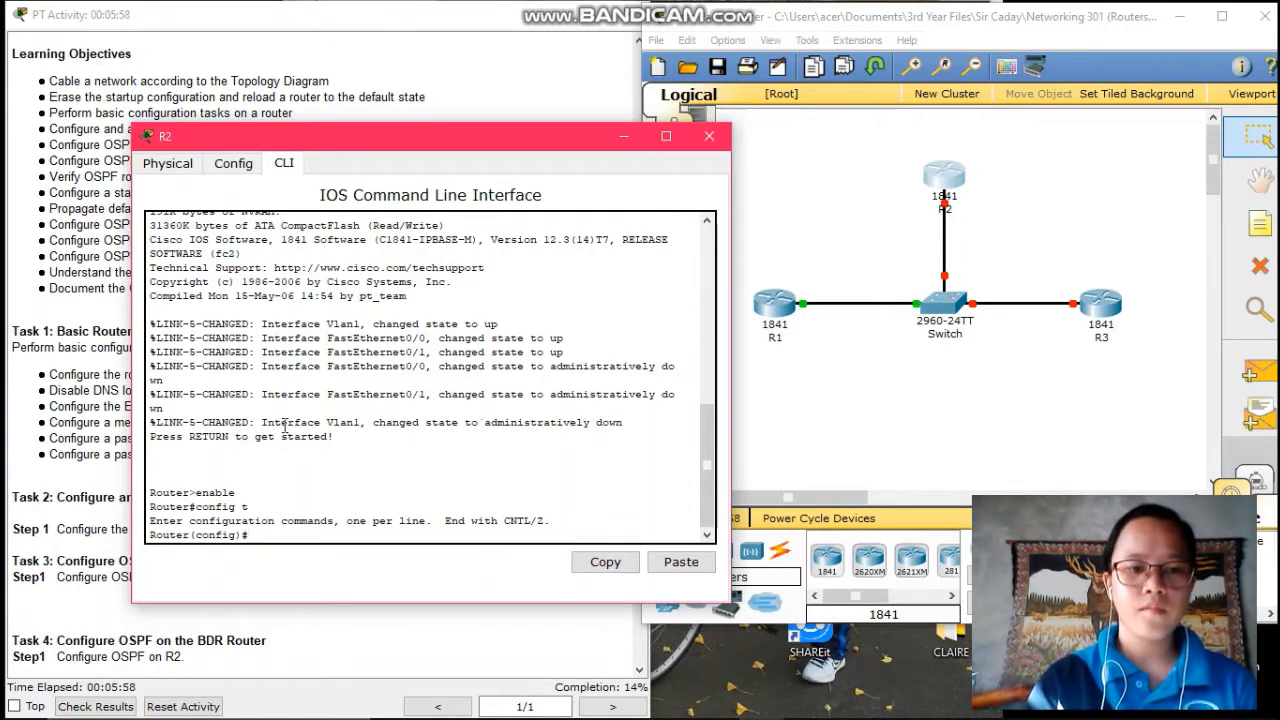
- Name the router R2, disable DNS lookup, and add banner "This is R2. Authorized Access Only."
type("host")
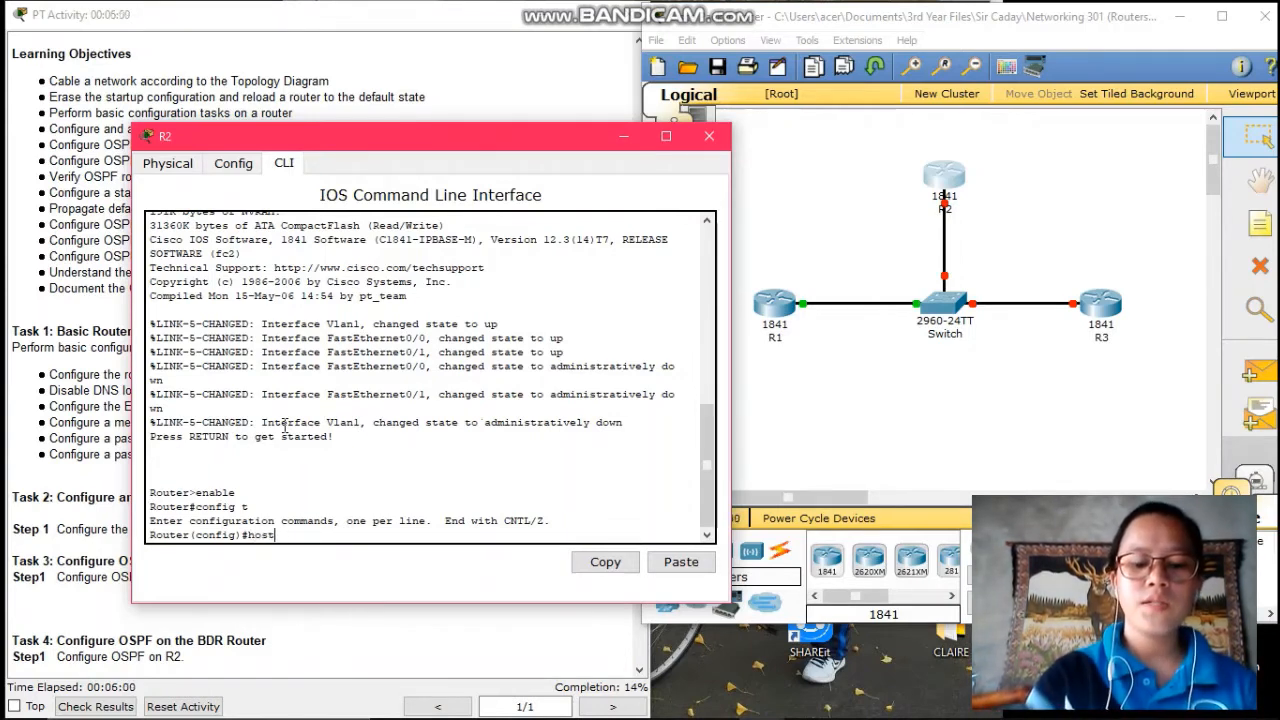
type("name R2")
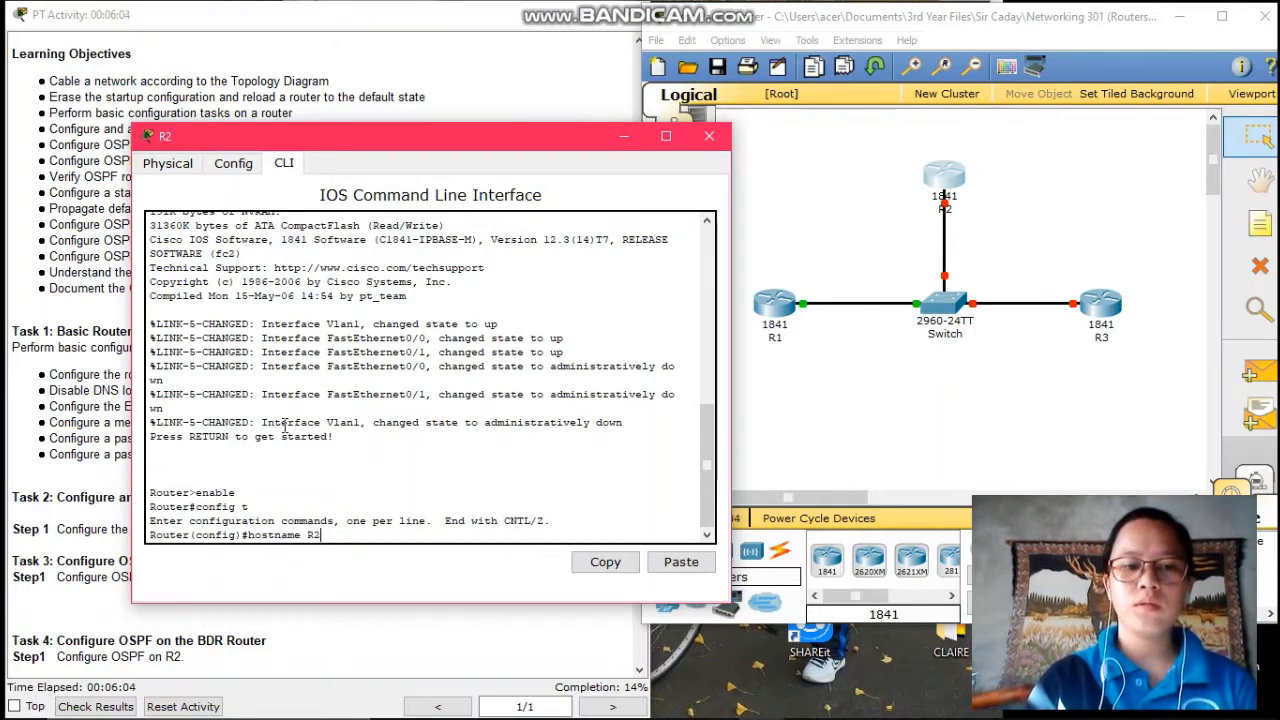
key("Return")
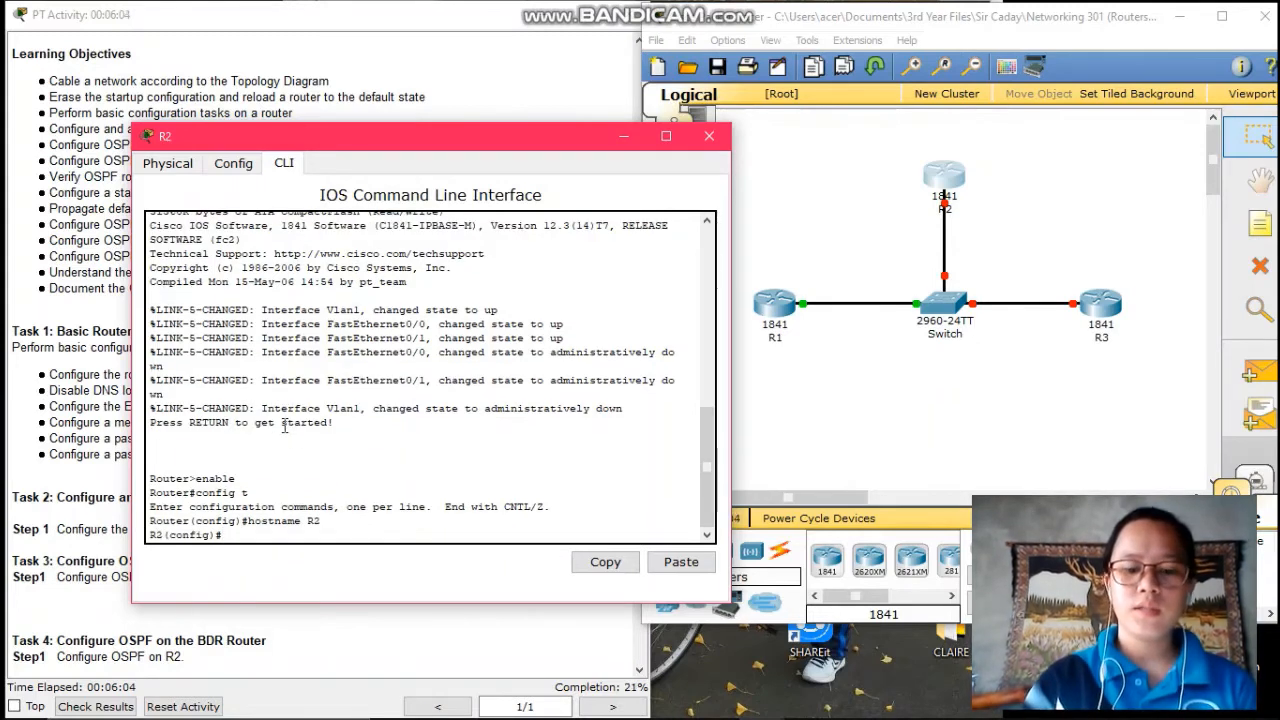
type("no ip")
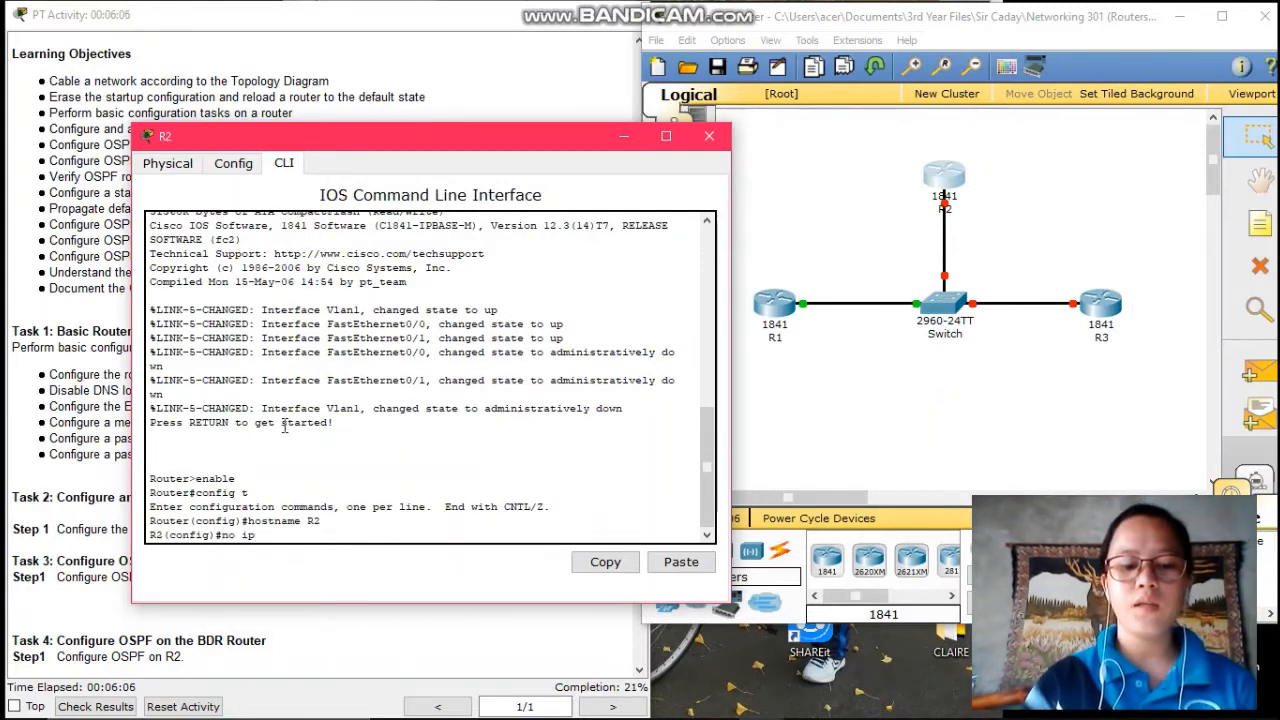
type(" domain-")
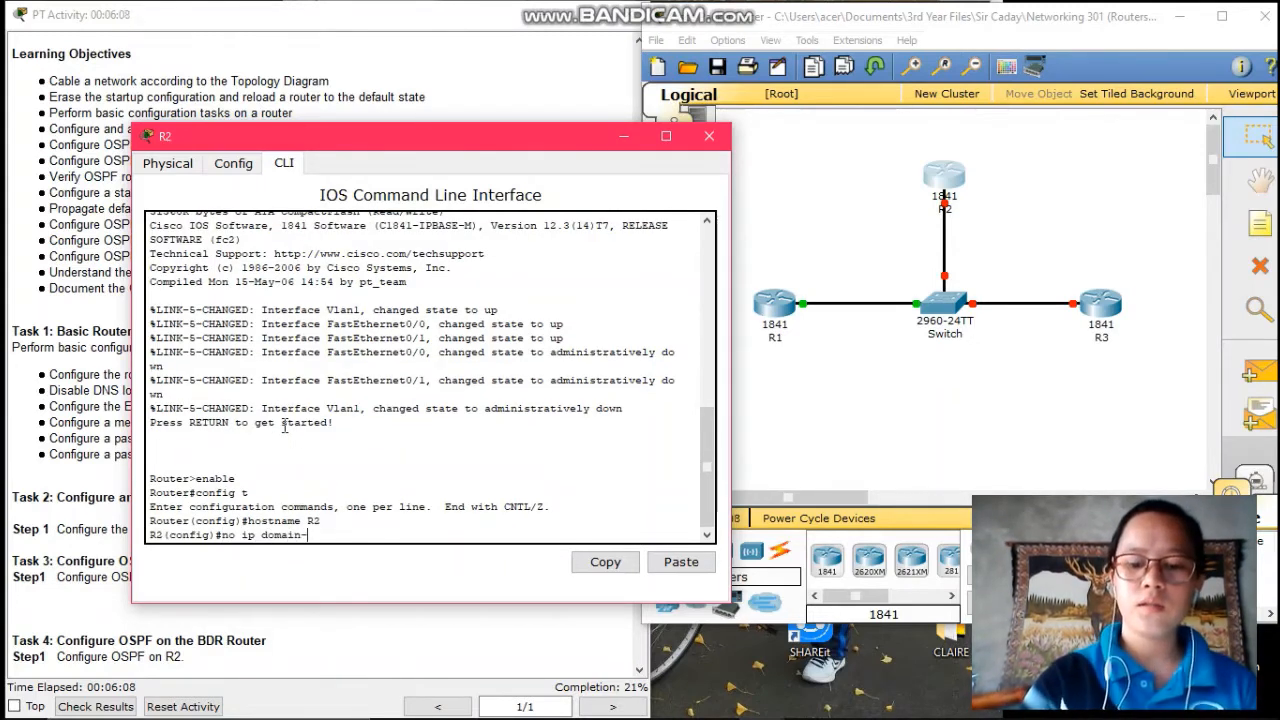
type("lookup")
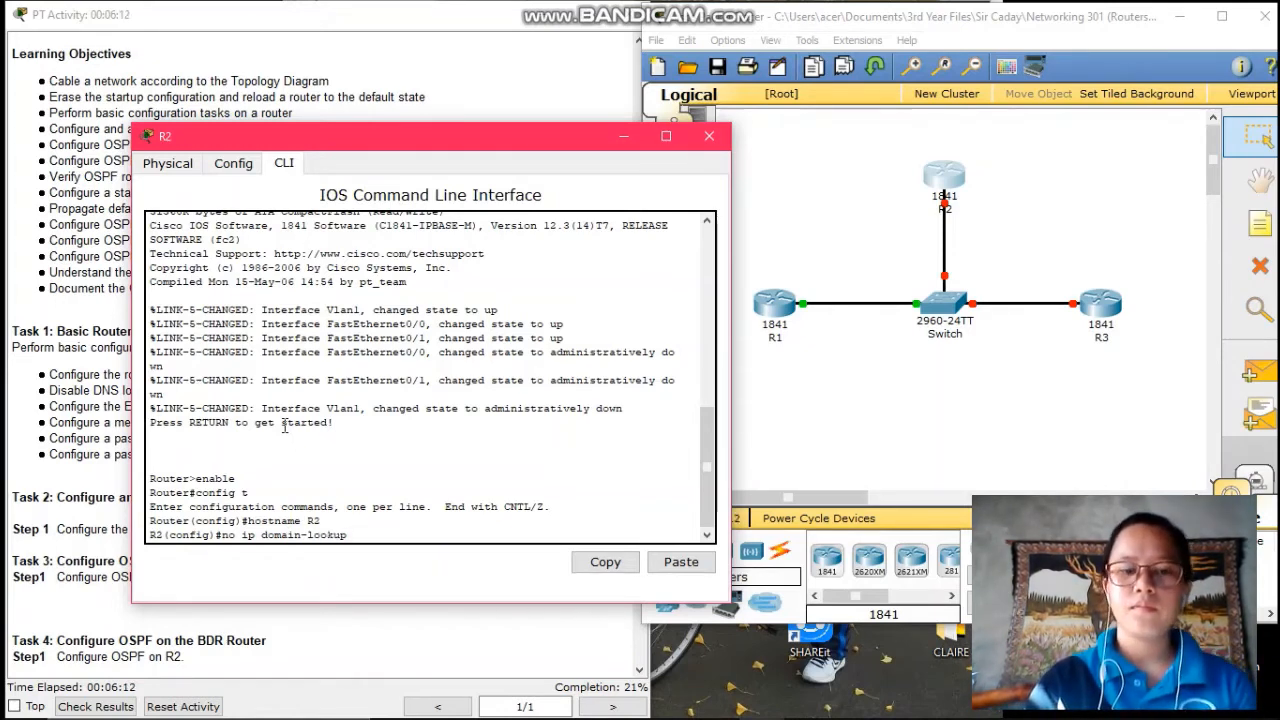
key("Return")
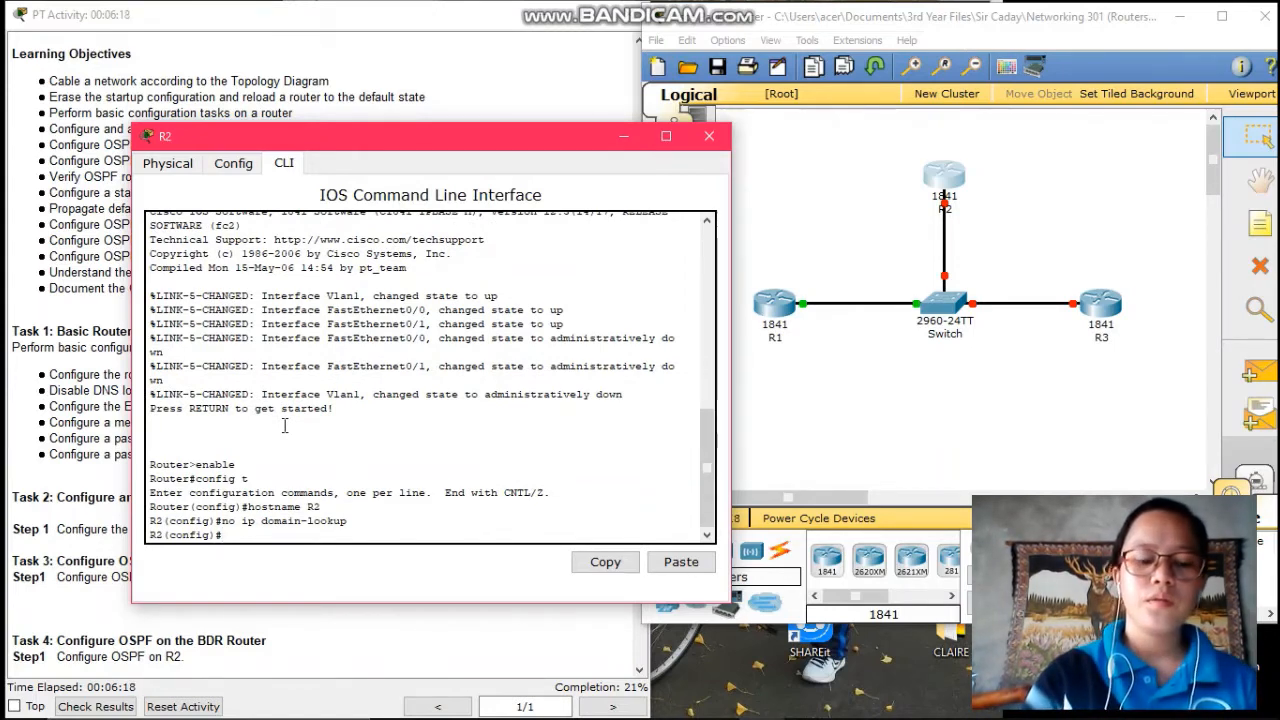
type("banner")
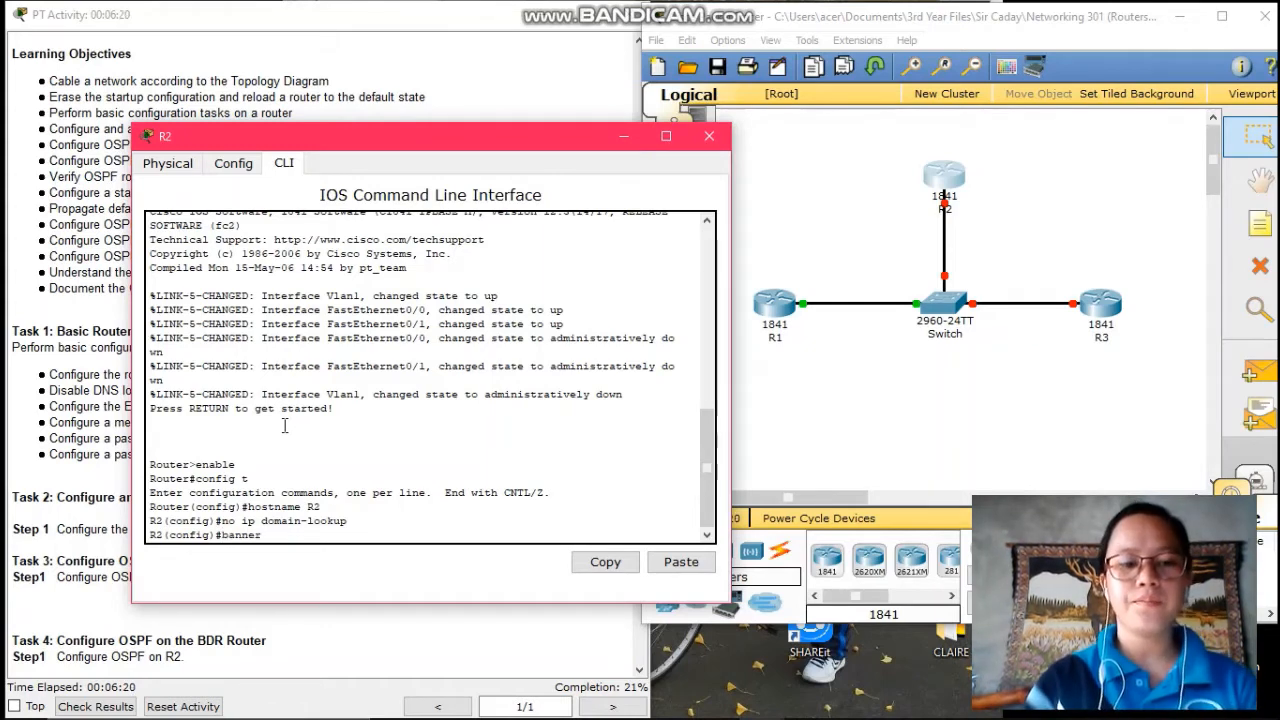
type(" mot")
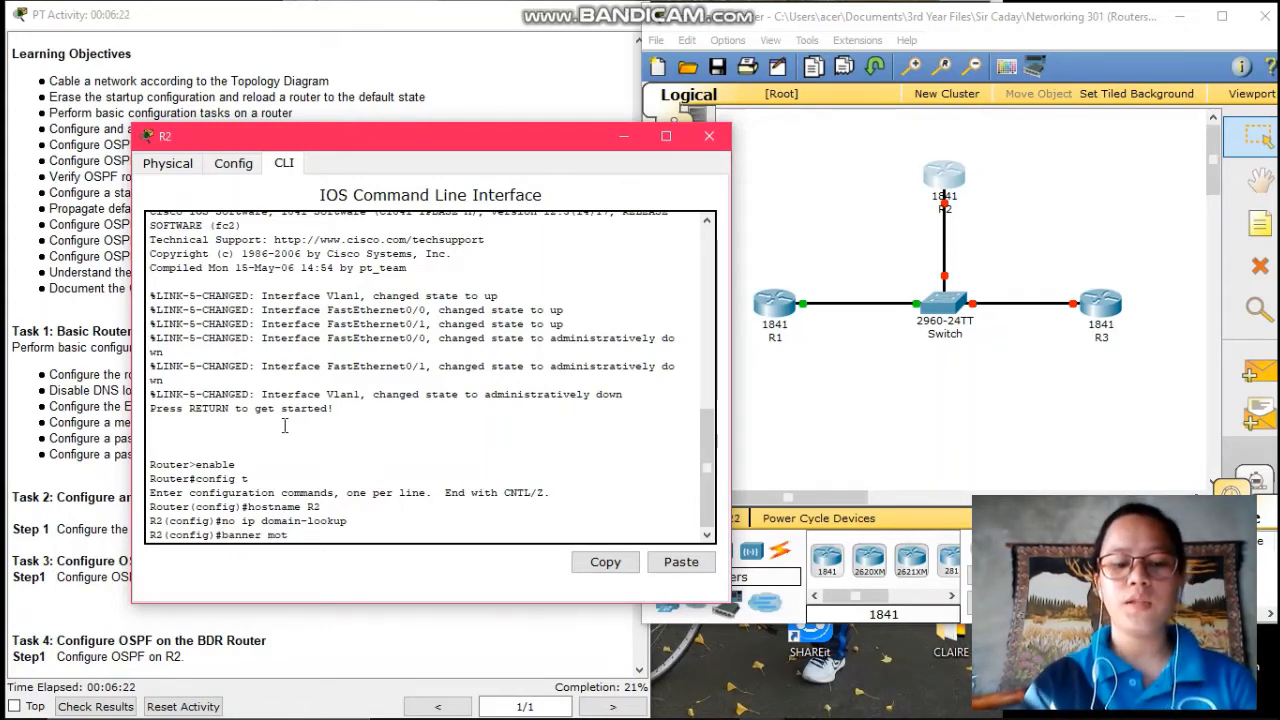
type("d")
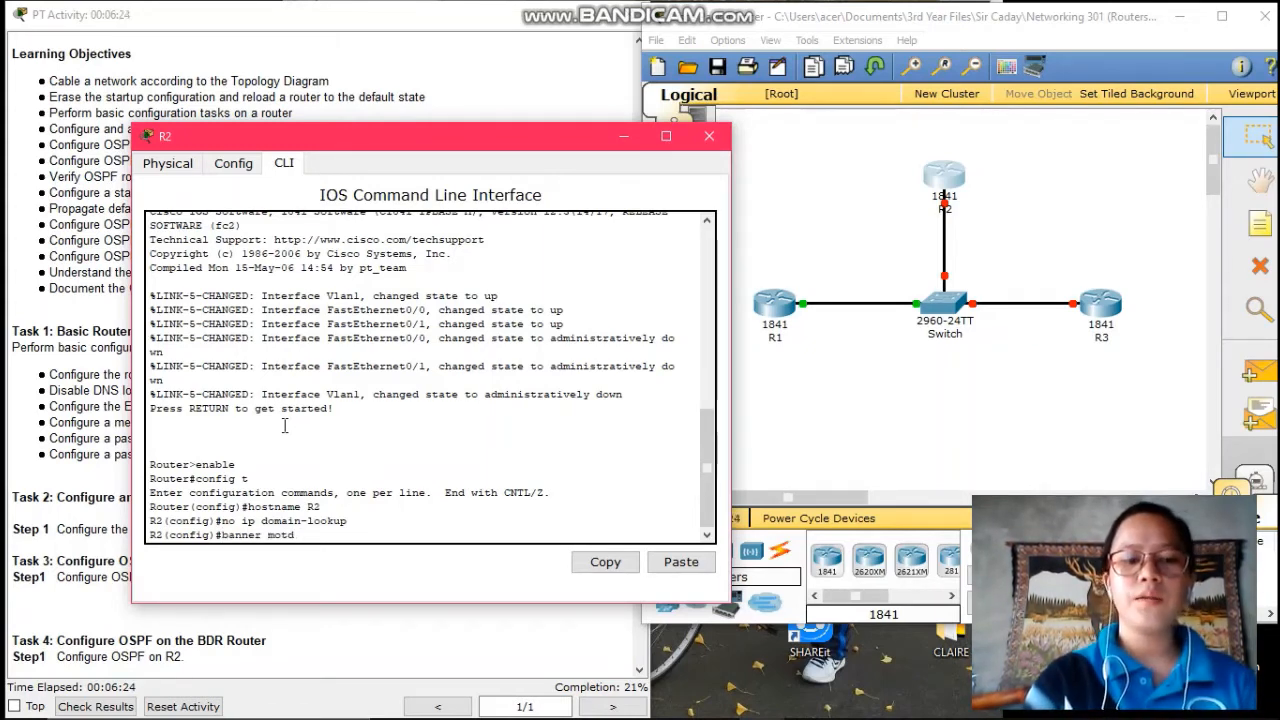
type(" %")
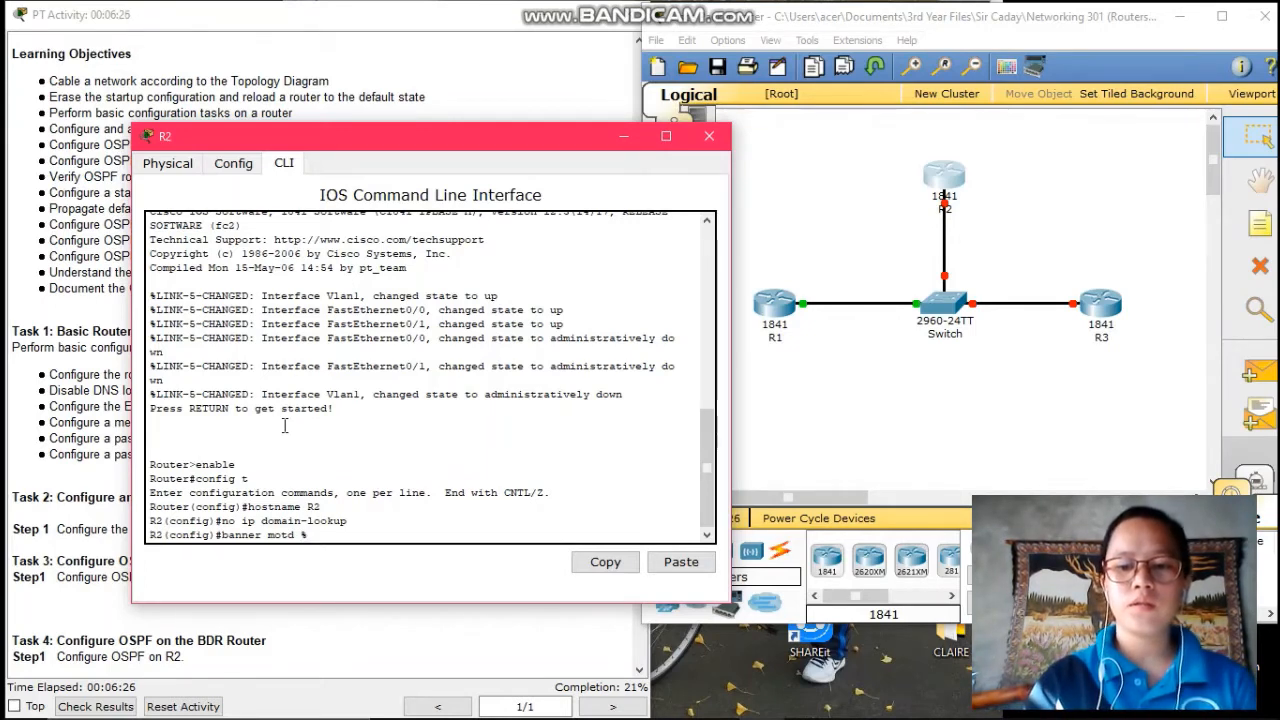
key("Return")
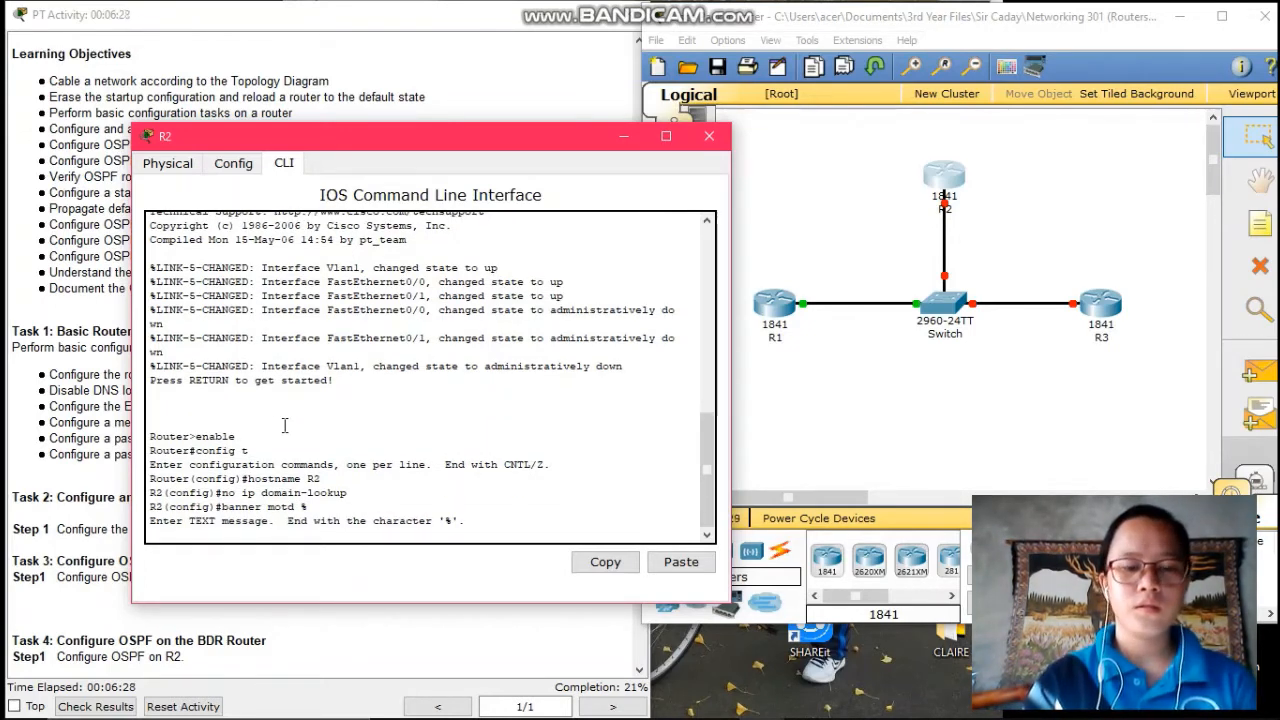
type("\"This")
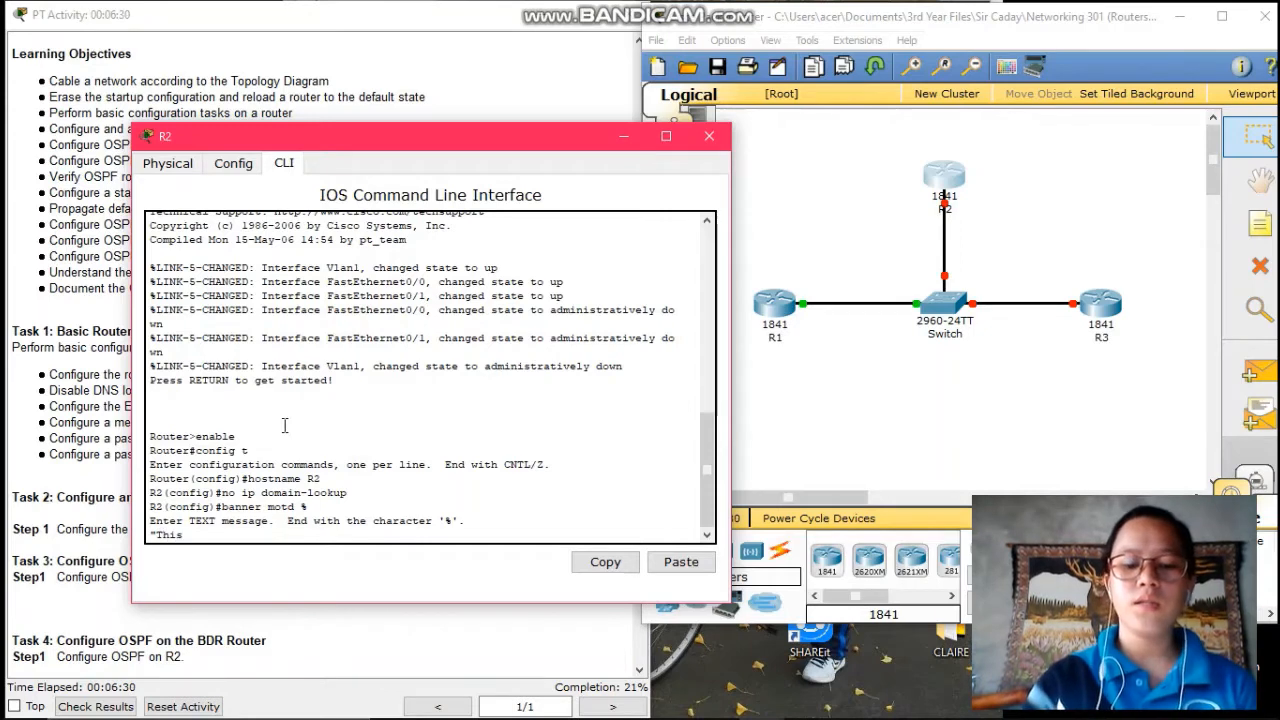
type(" is R2")
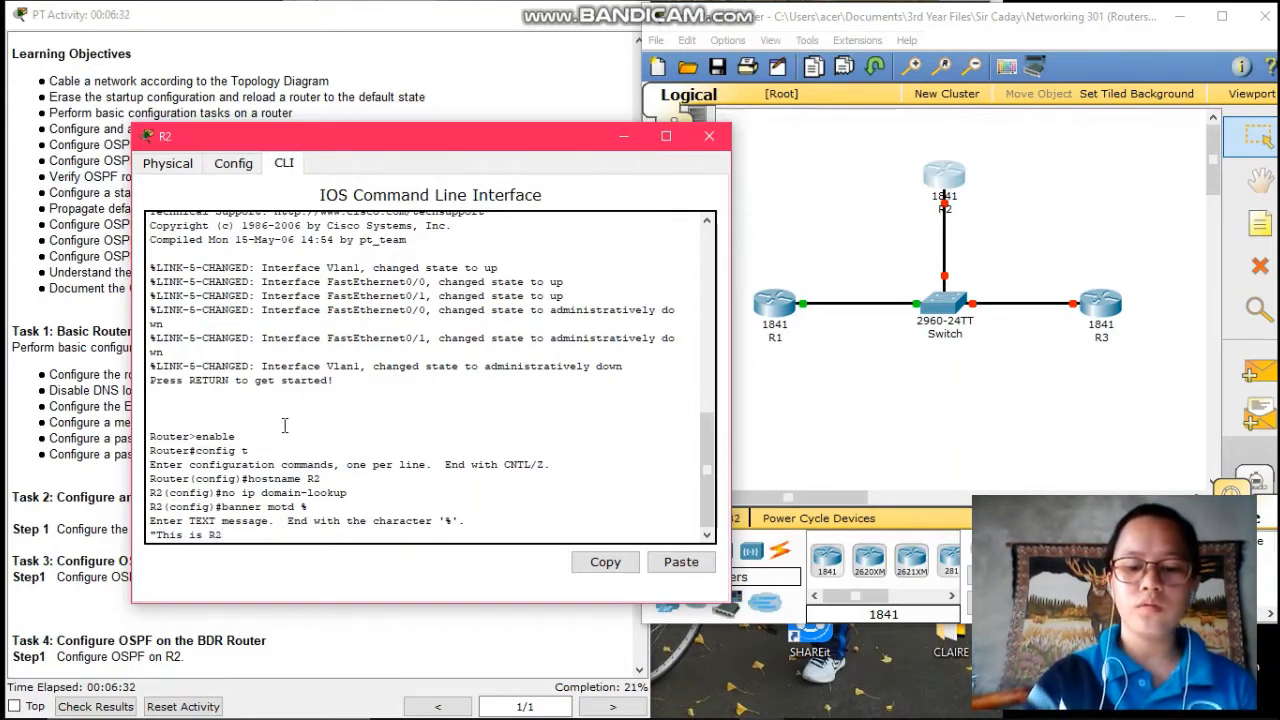
type(". Autho")
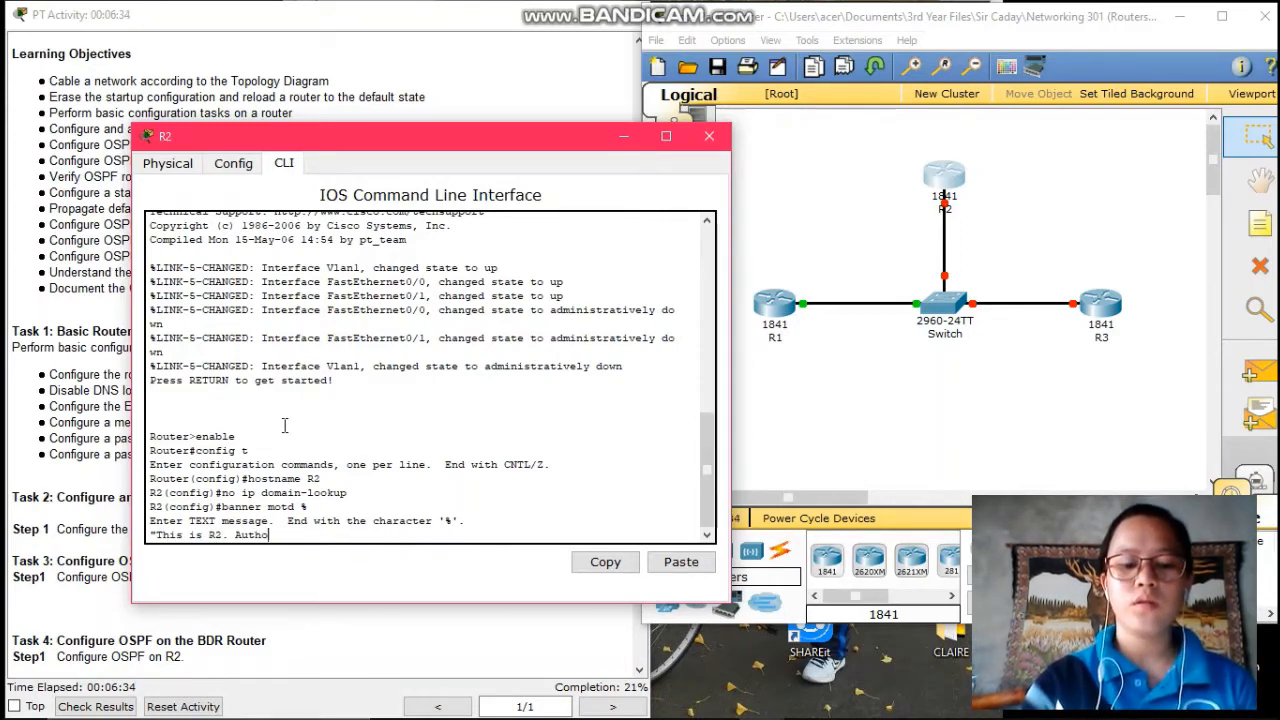
type("rized")
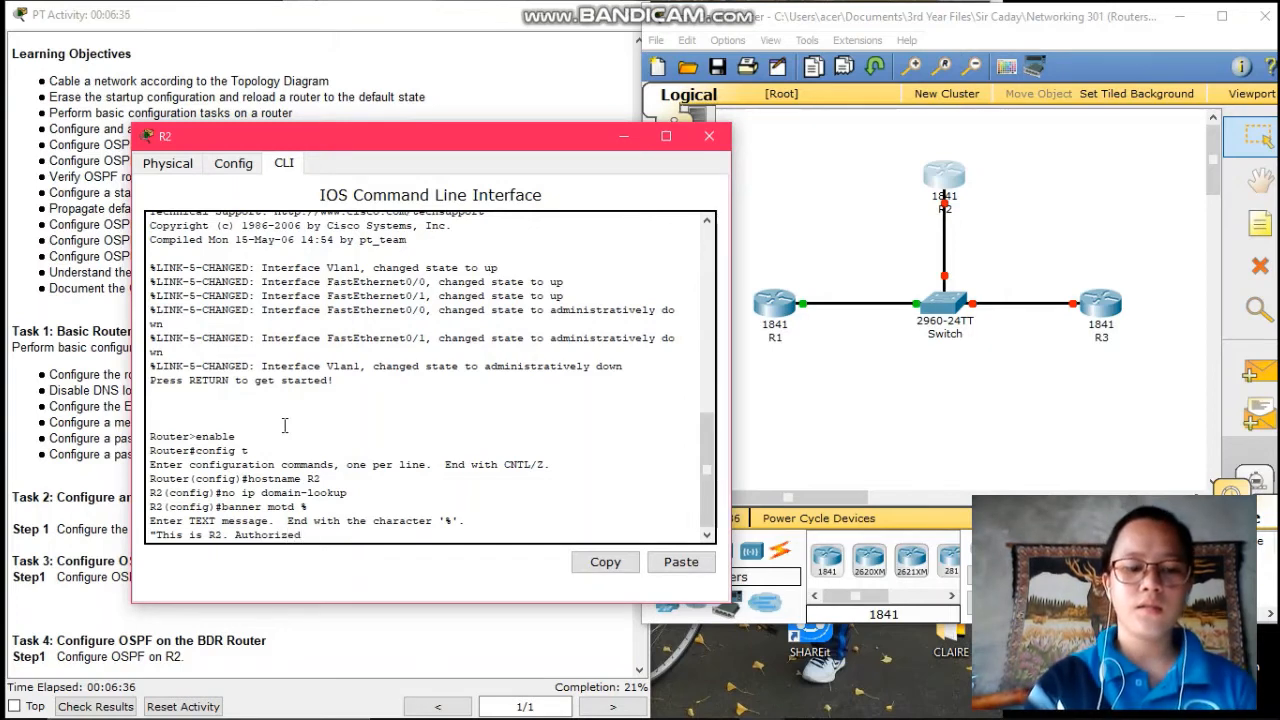
type(" Access")
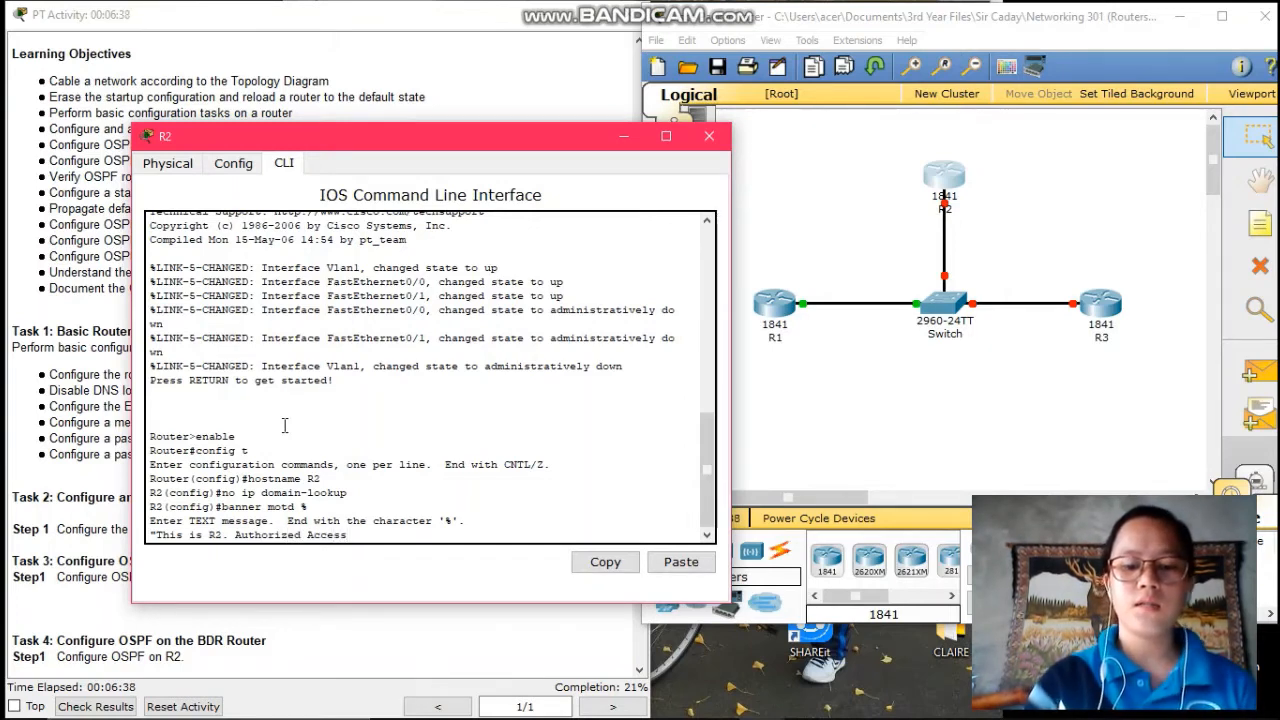
type(" Only.")
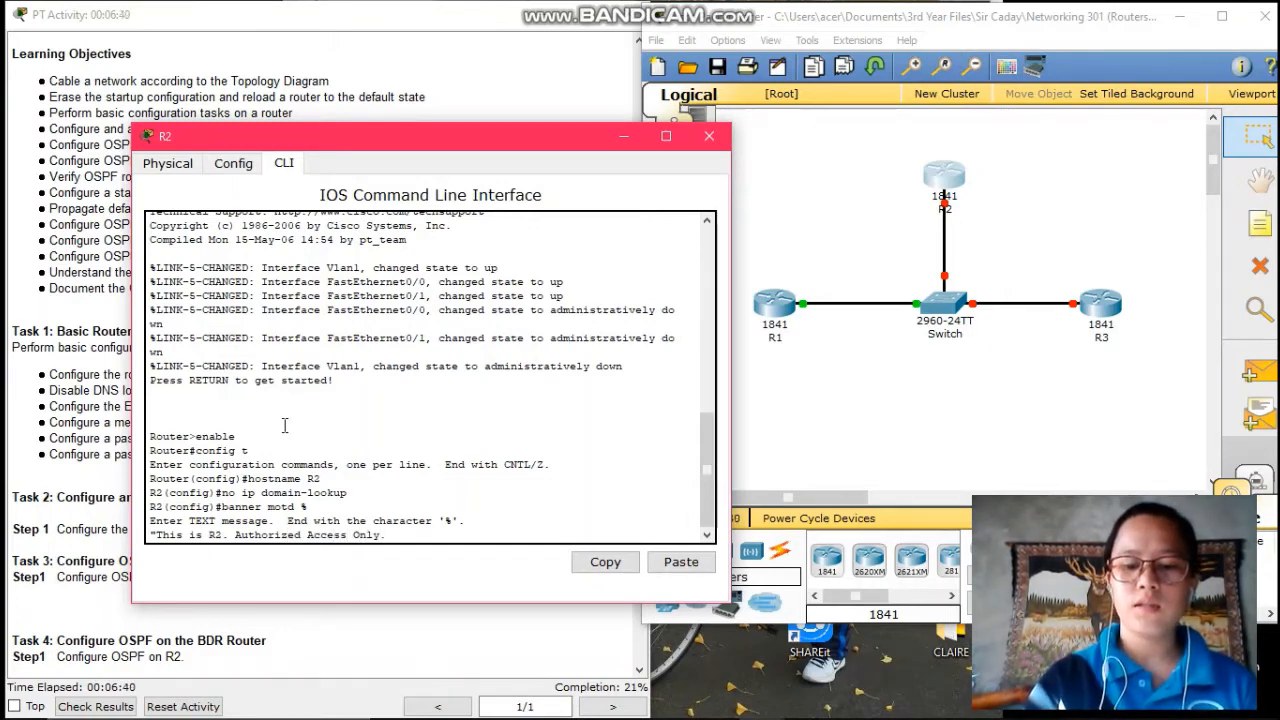
type("\"")
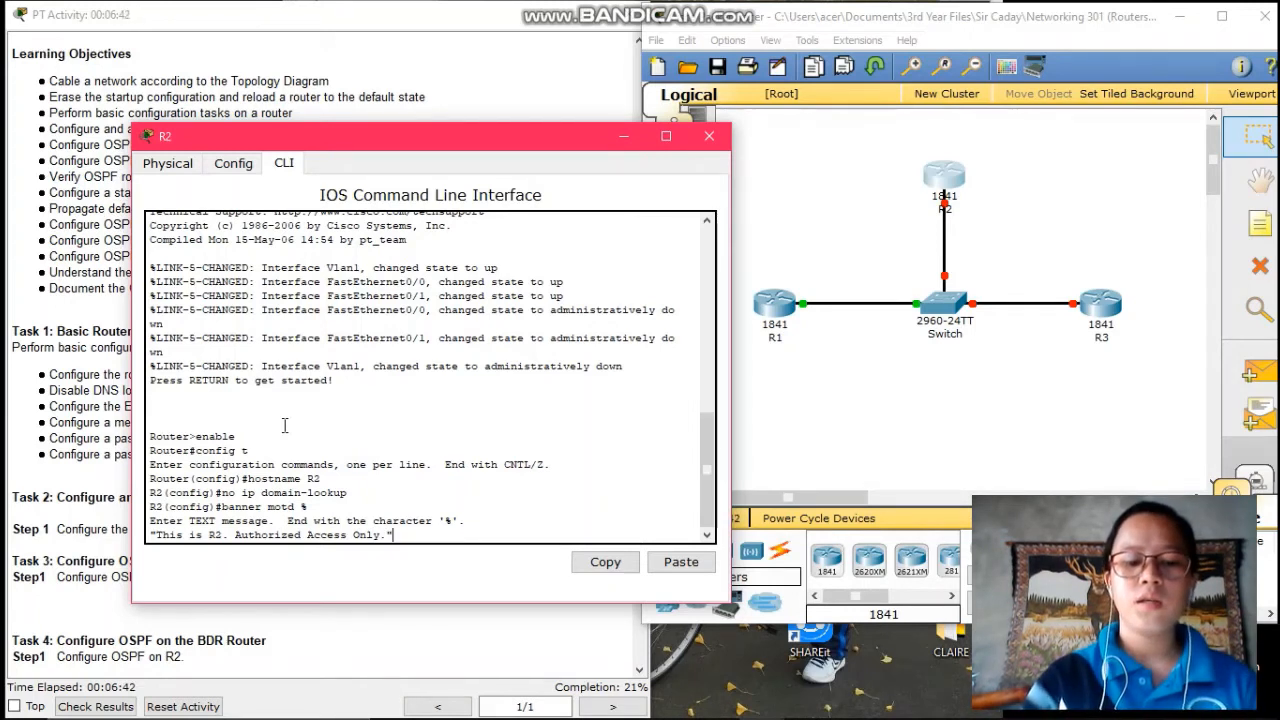
type(" 5")
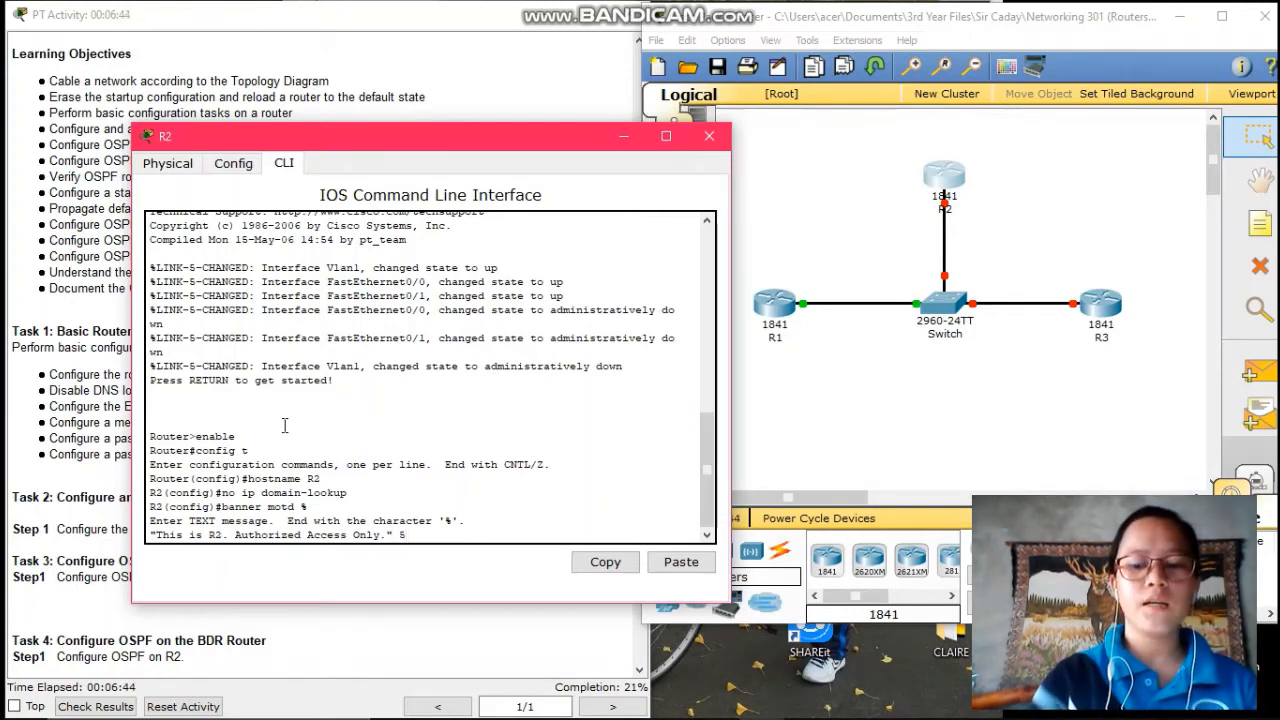
key("BackSpace")
type("%")
key("Return")
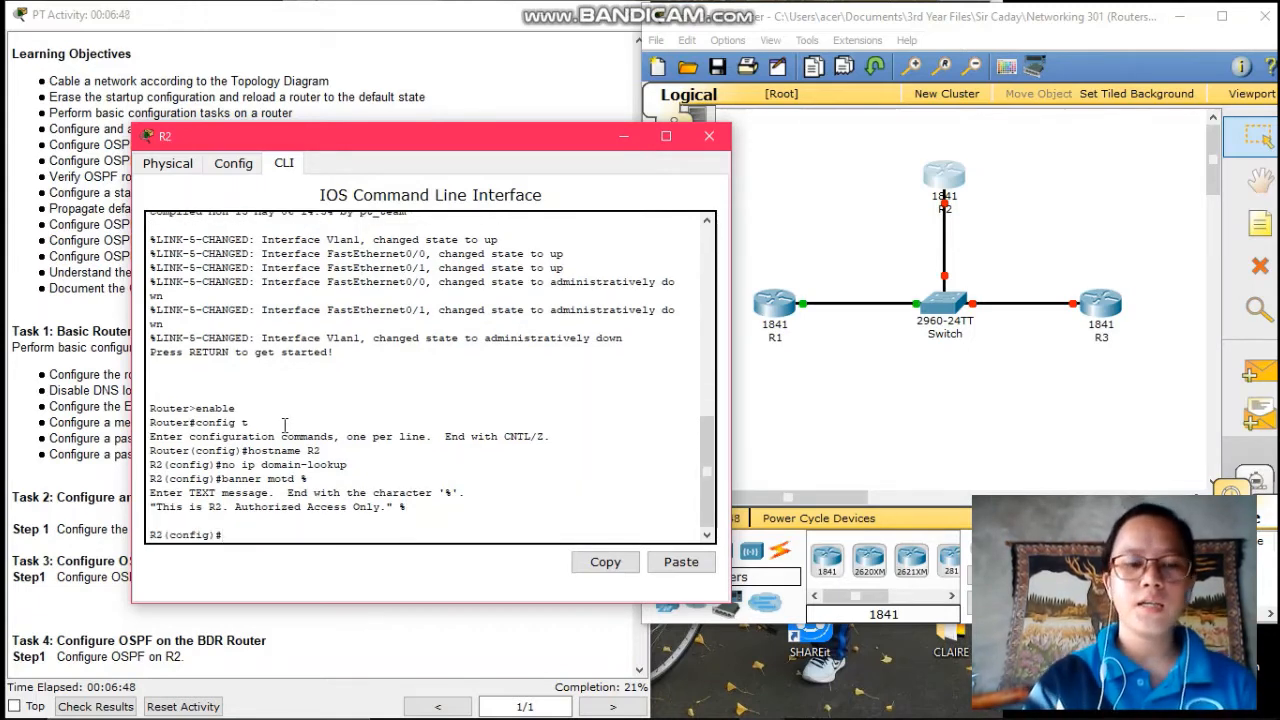
- Set R2's enable secret and a console 0 password with login required
type("enable ")
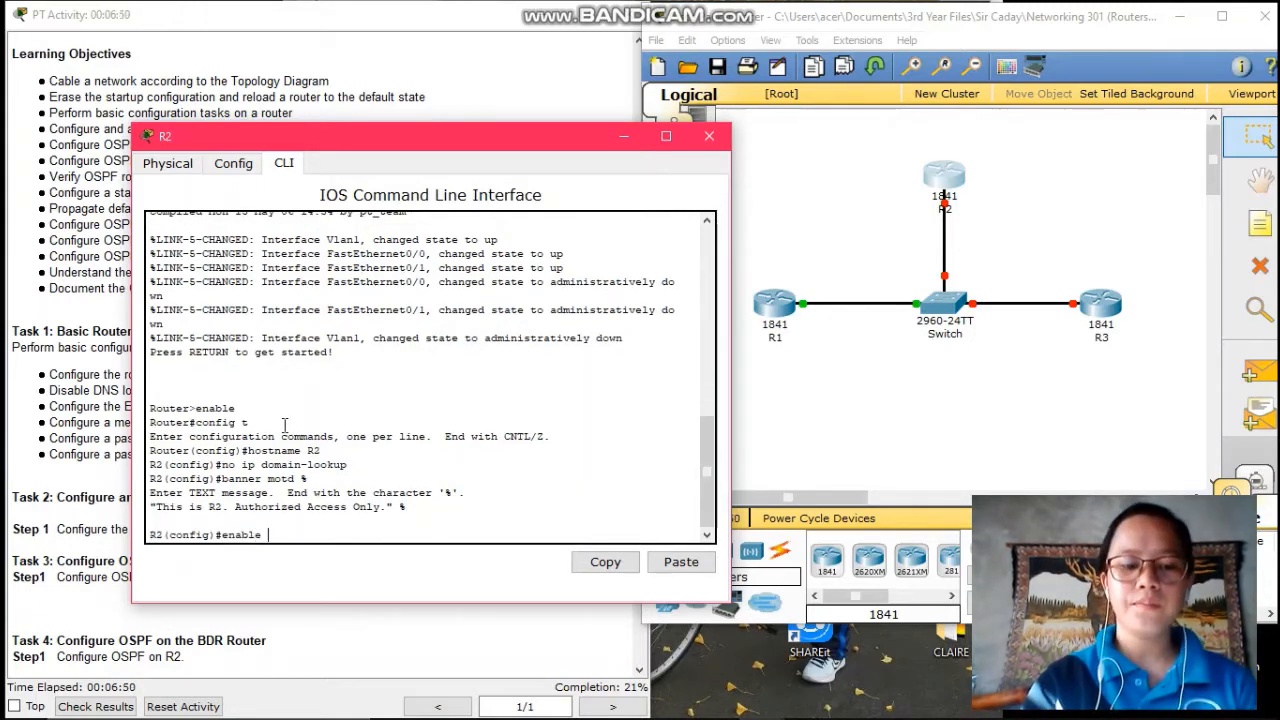
type("secre")
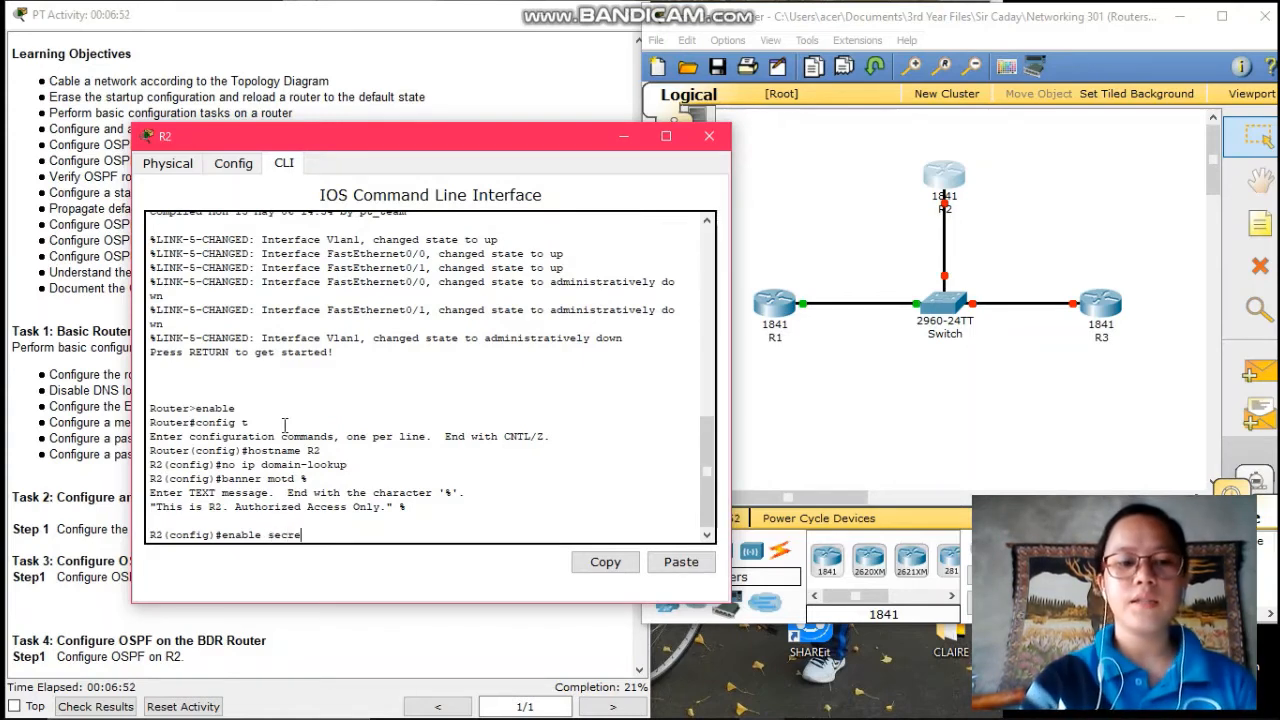
type("t cisco")
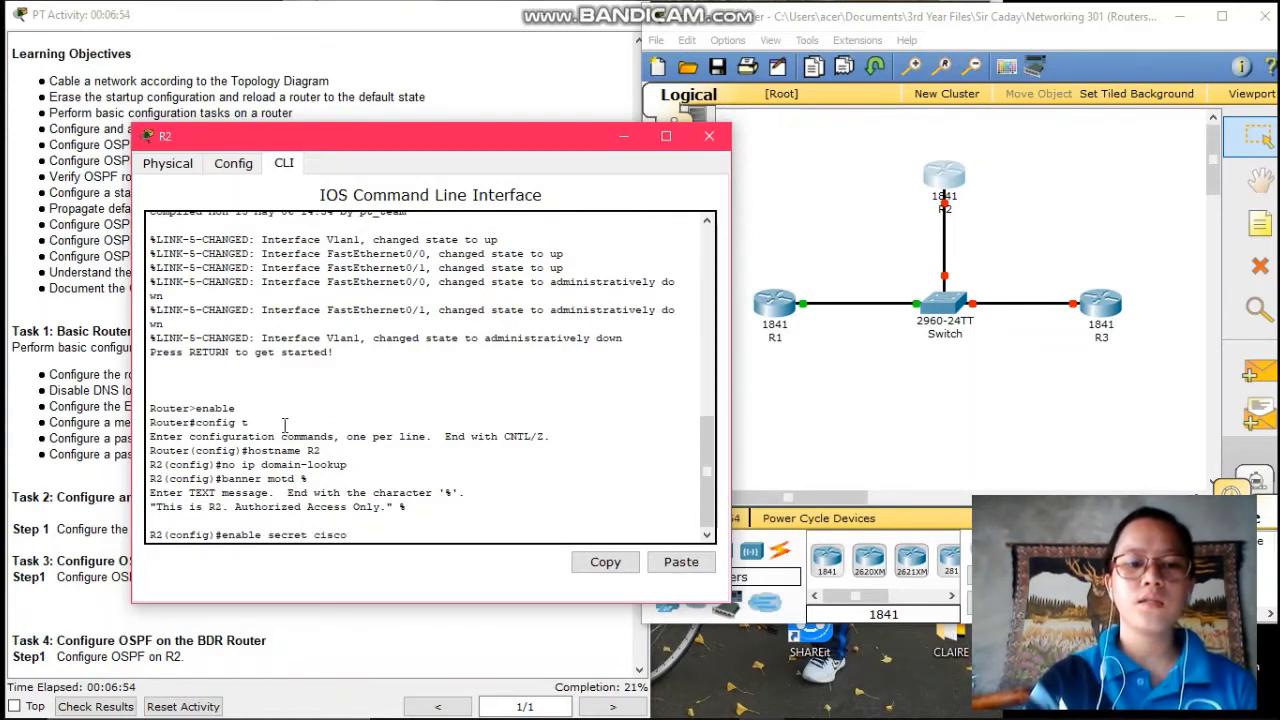
key("BackSpace")
key("BackSpace")
key("BackSpace")
key("BackSpace")
type("las")
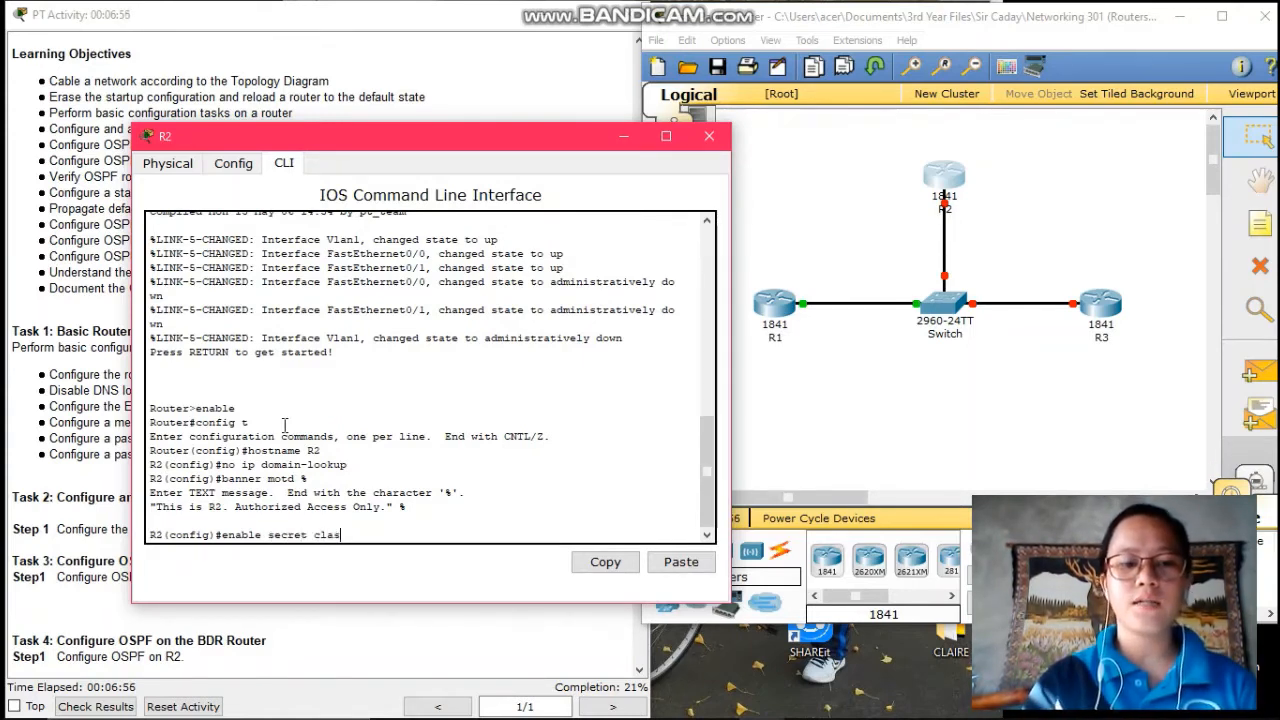
type("s")
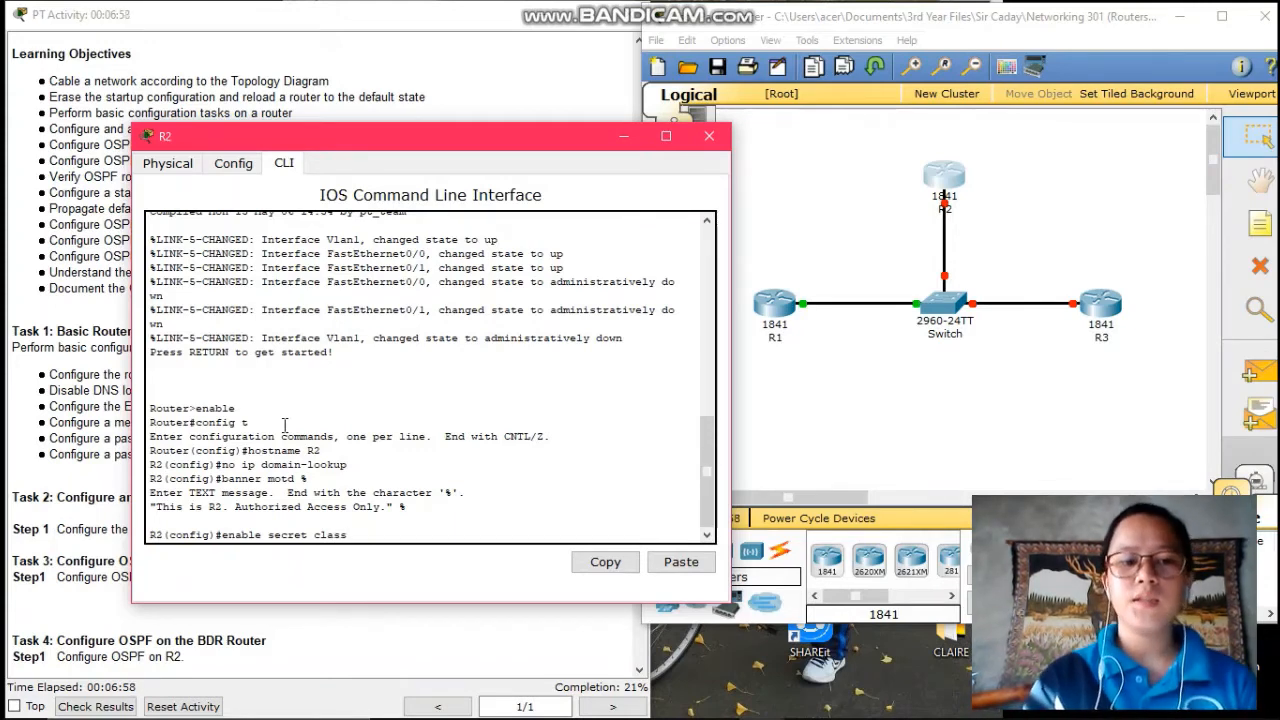
key("Return")
type("li")
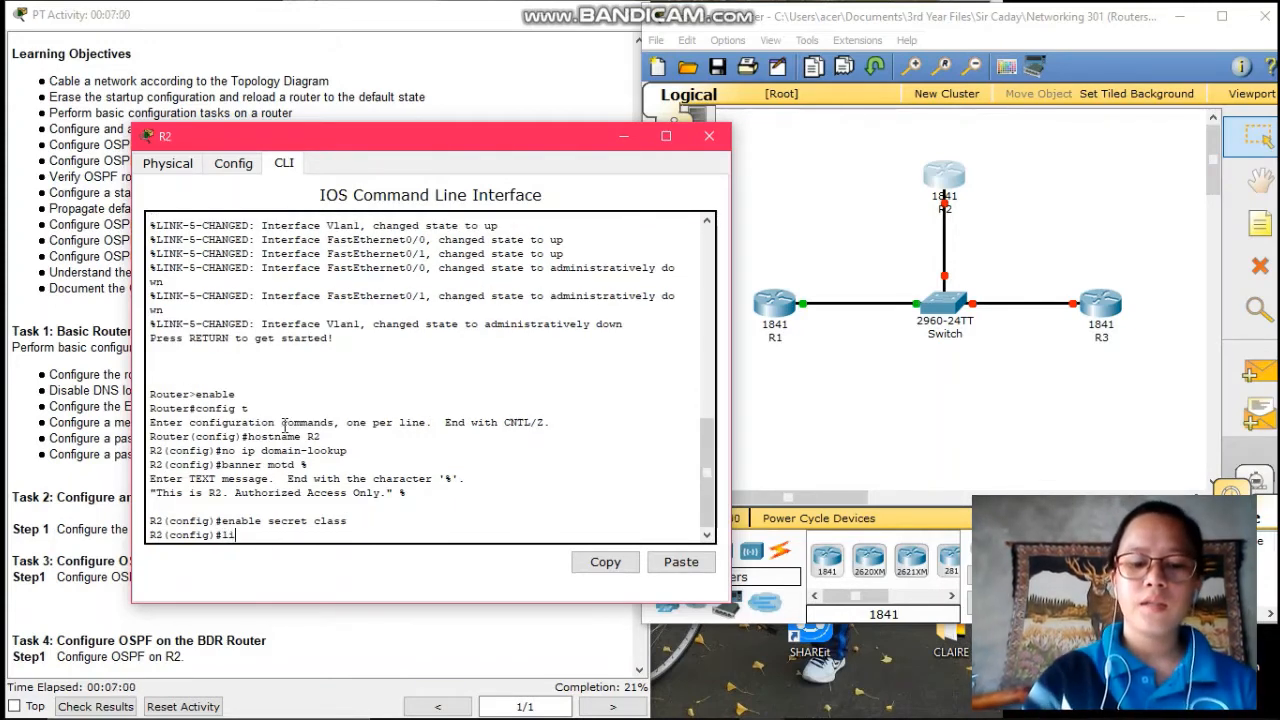
type("ne con")
type("sole 0")
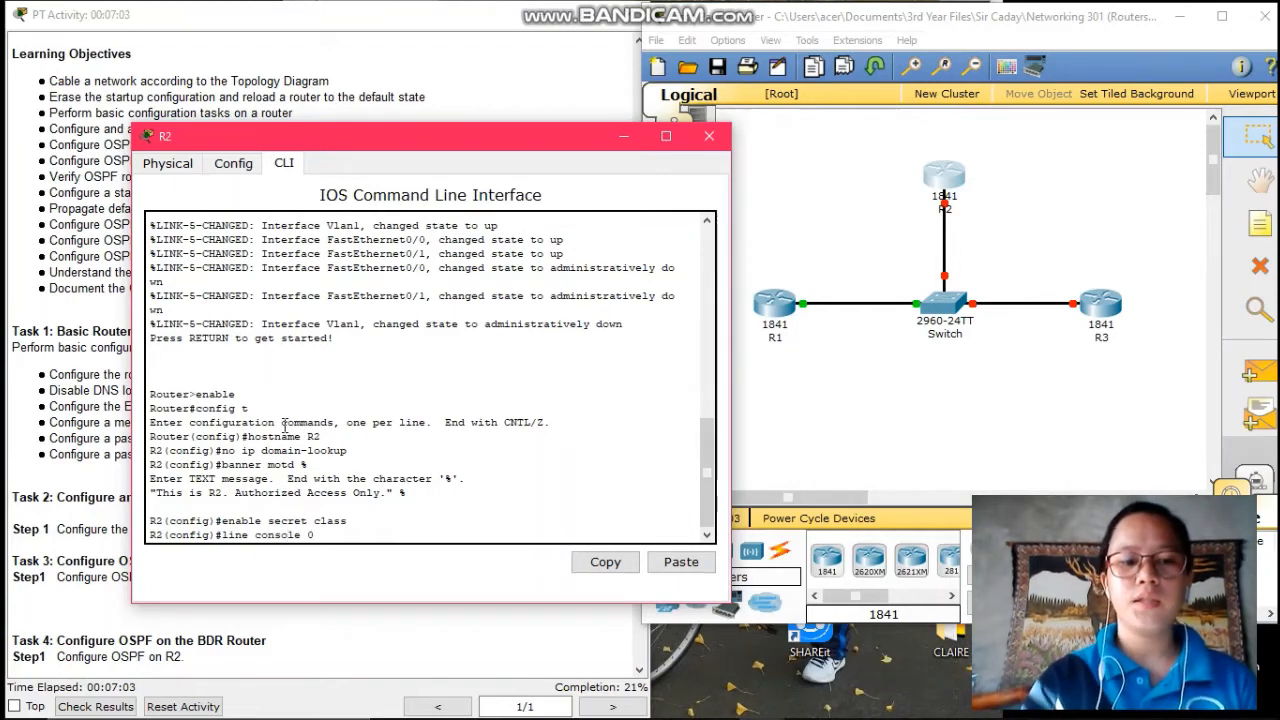
key("Return")
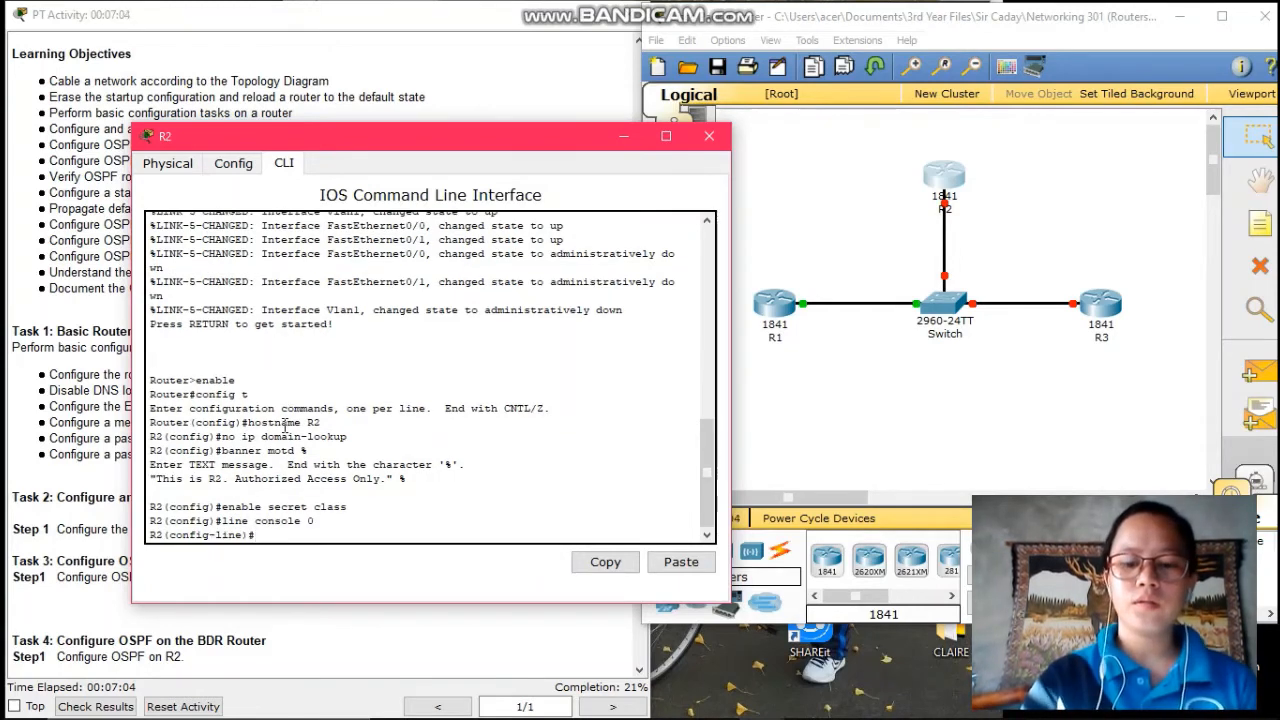
type("passo")
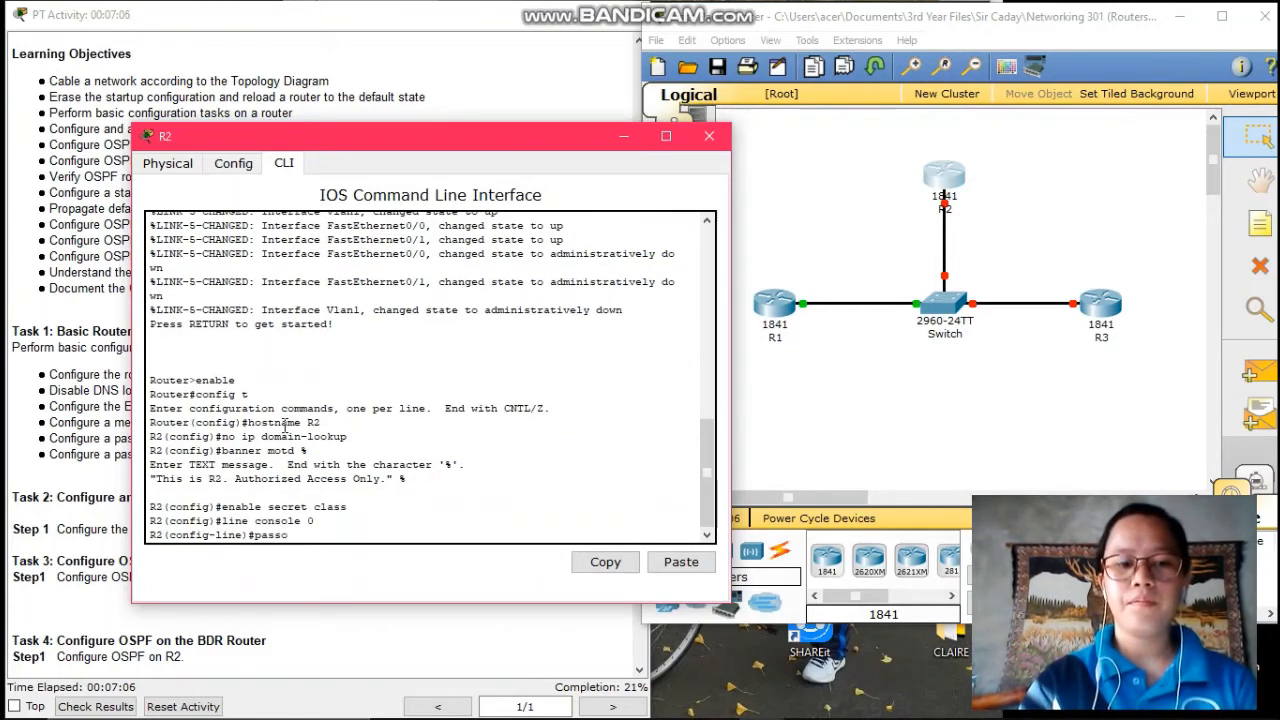
key("BackSpace")
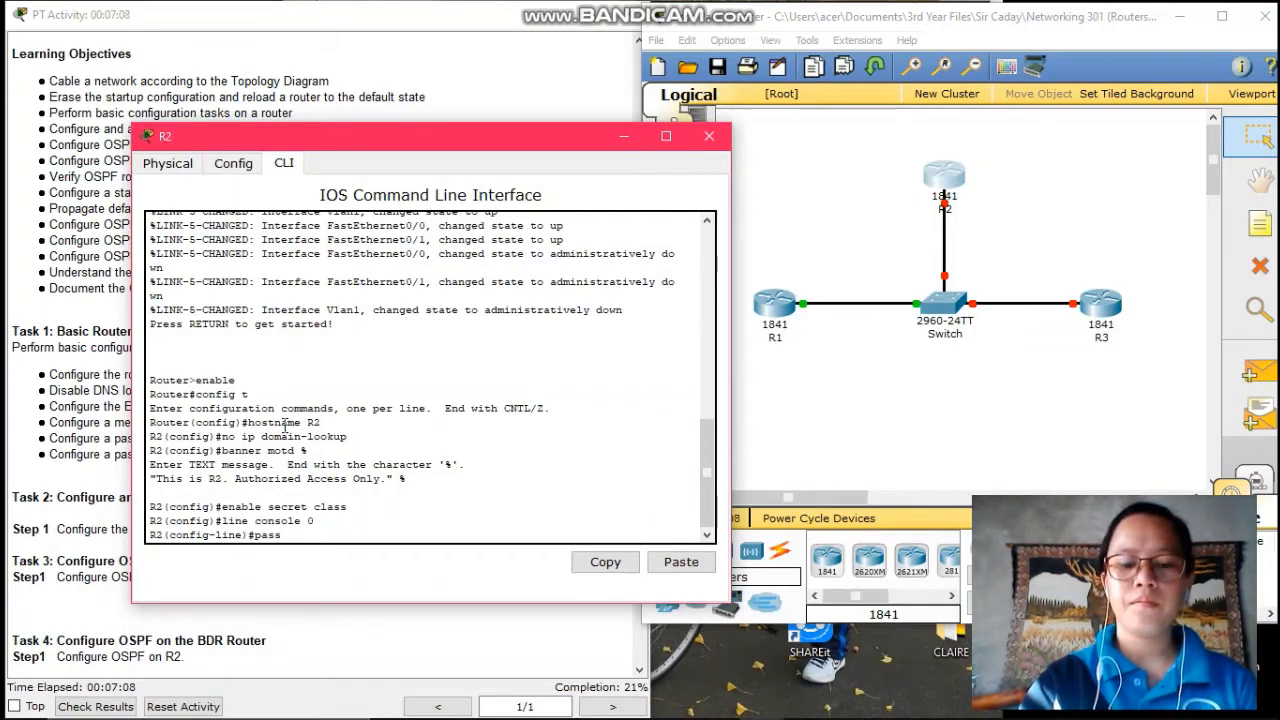
type("word ci")
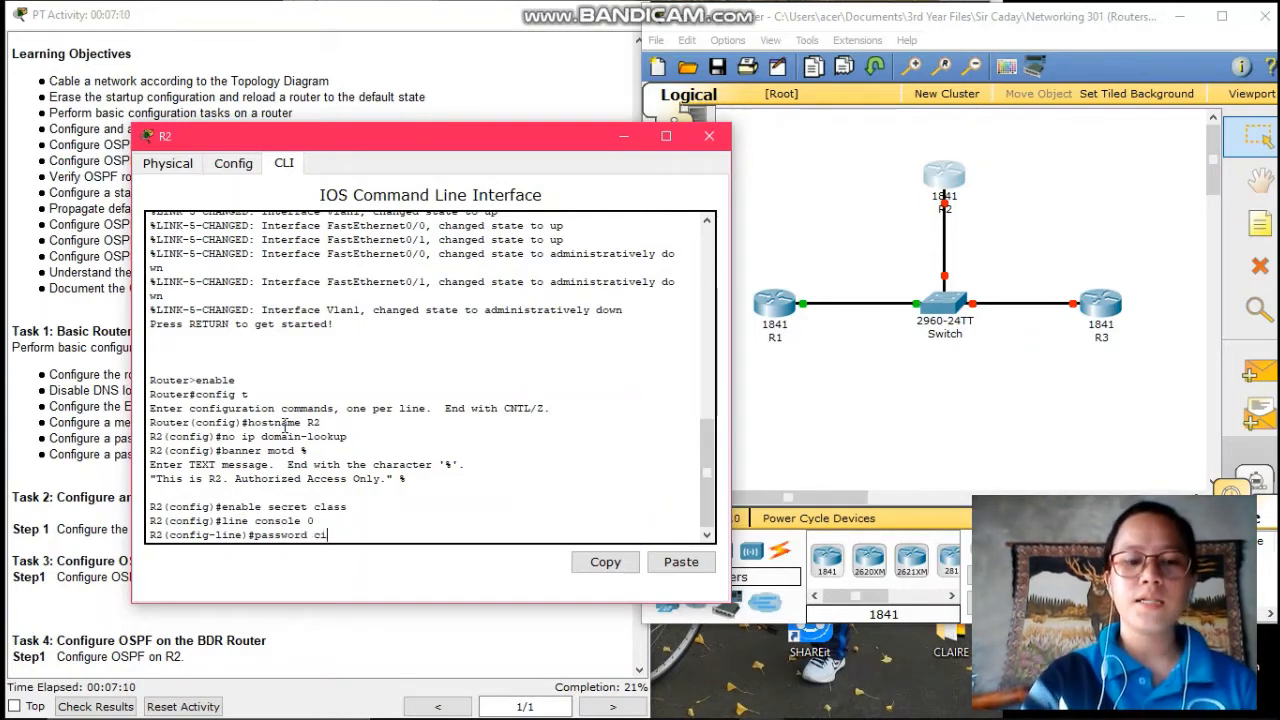
type("sco")
key("Return")
type("lo")
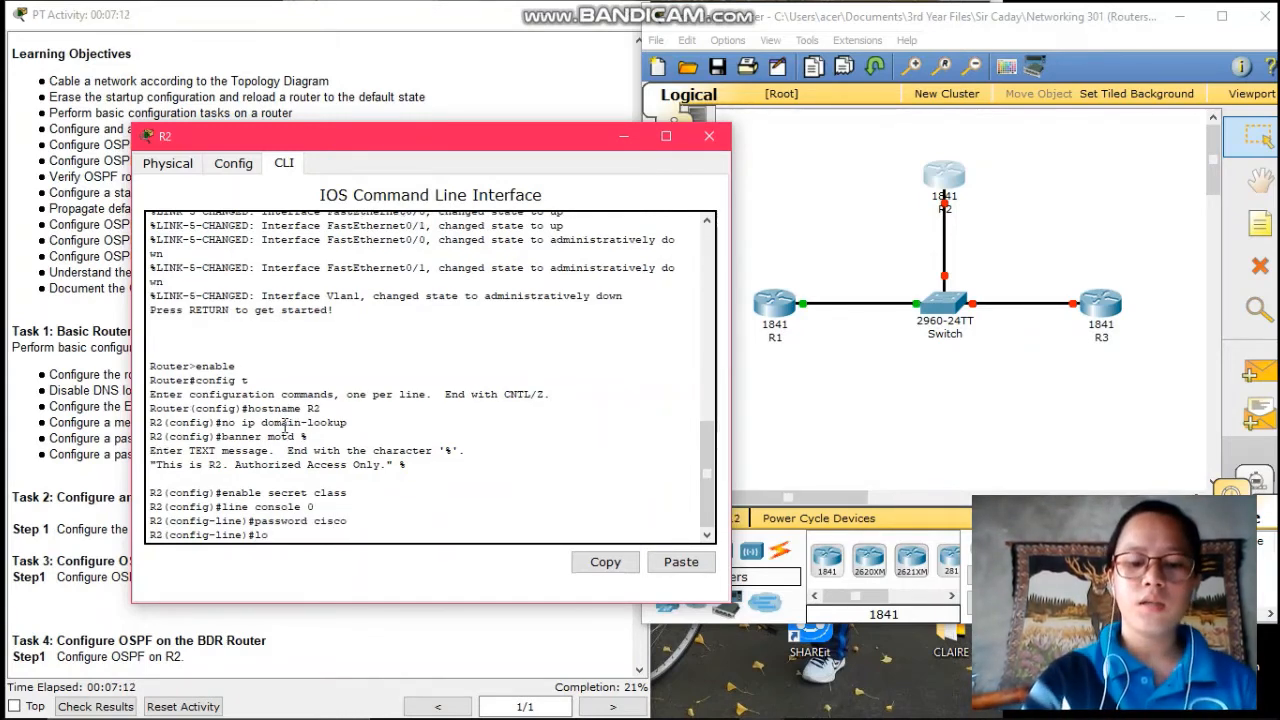
type("gin")
key("Return")
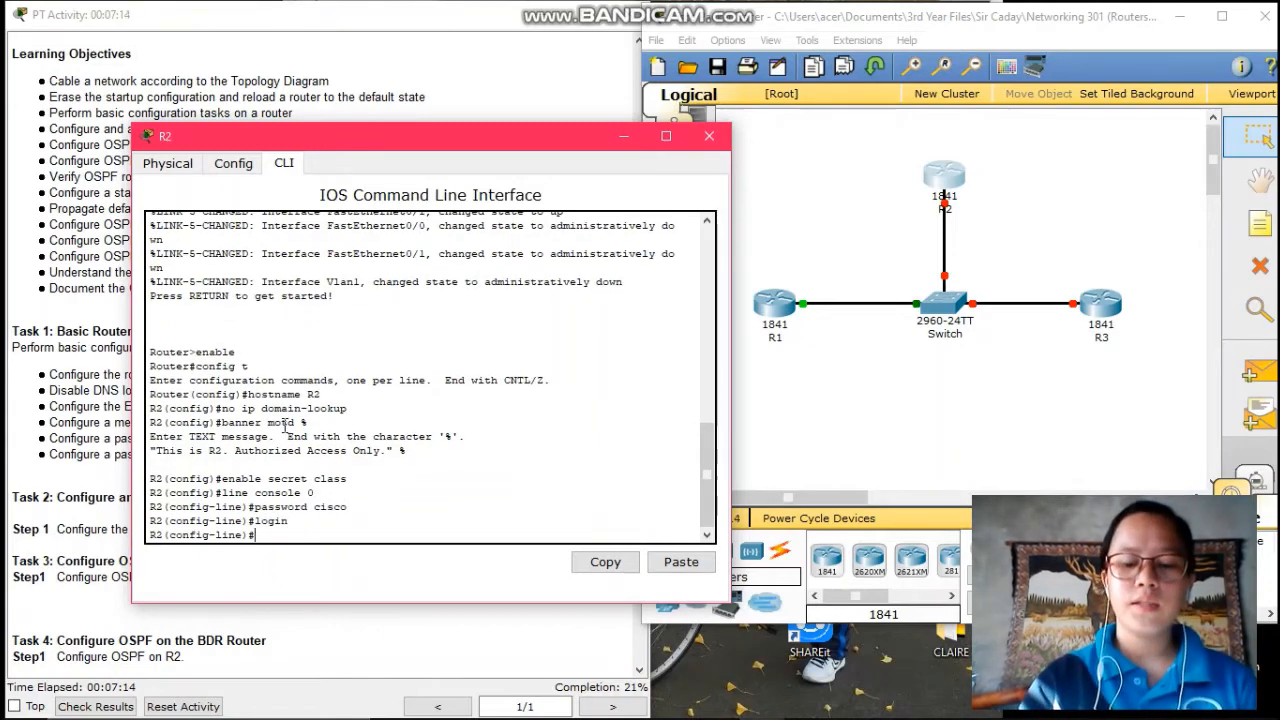
- Set a password on VTY lines 0 15 and exit to global configuration
type("line vty 0 15")
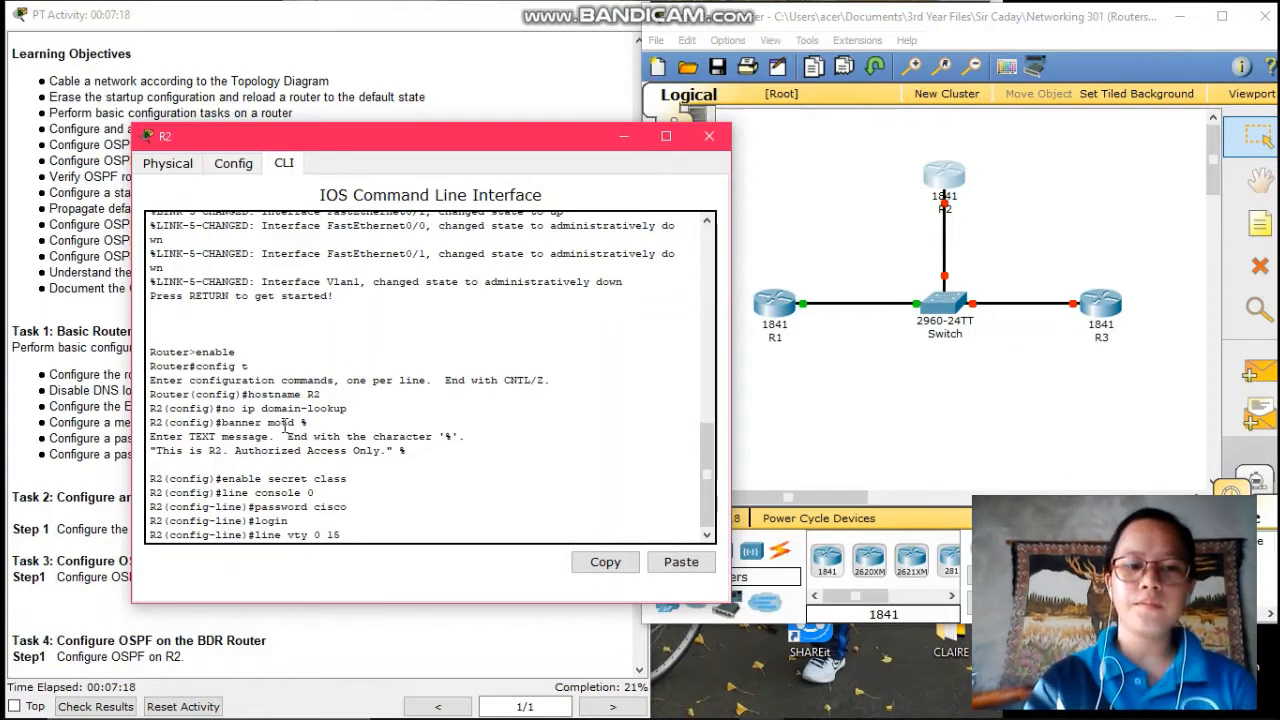
key("Return")
type("pass")
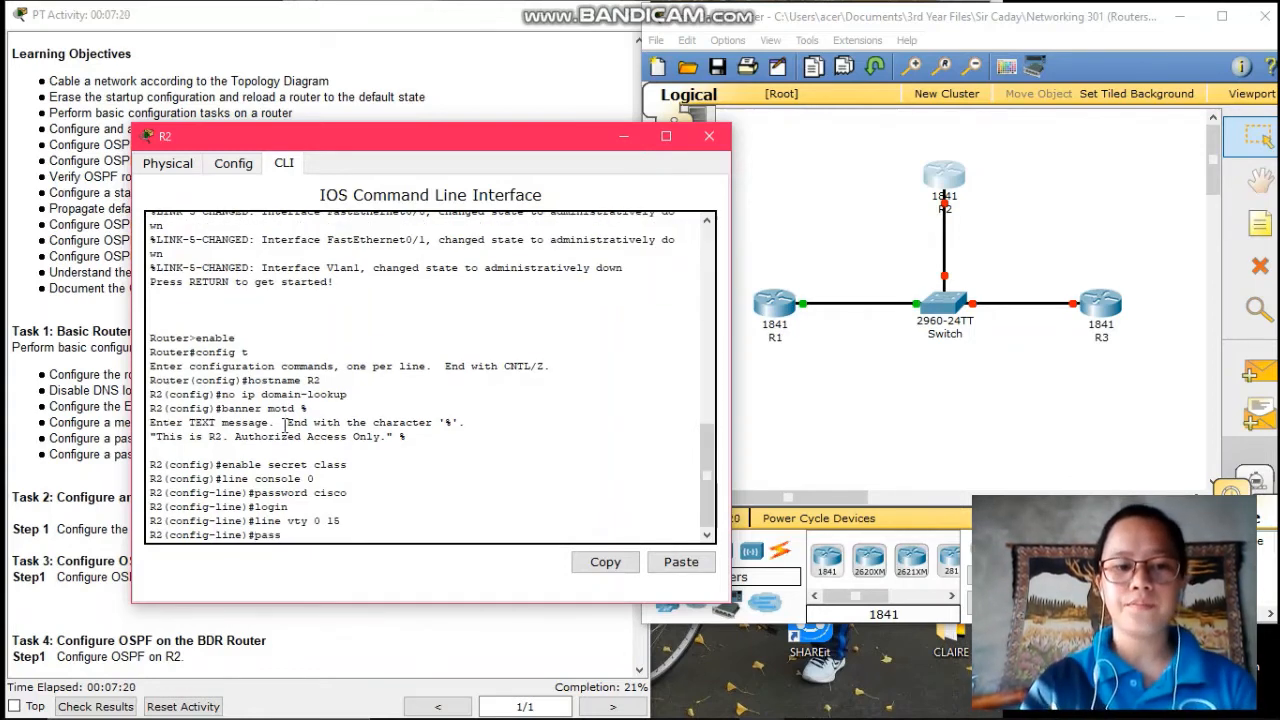
type("word")
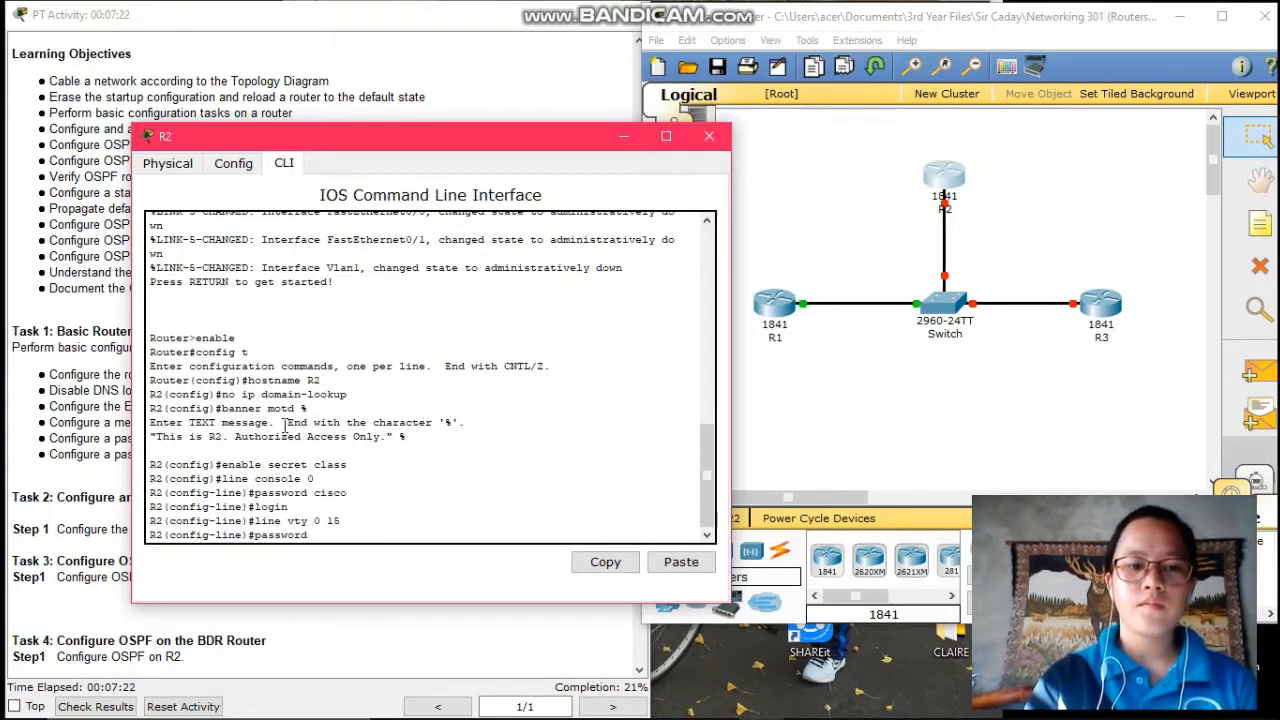
type(" cisco")
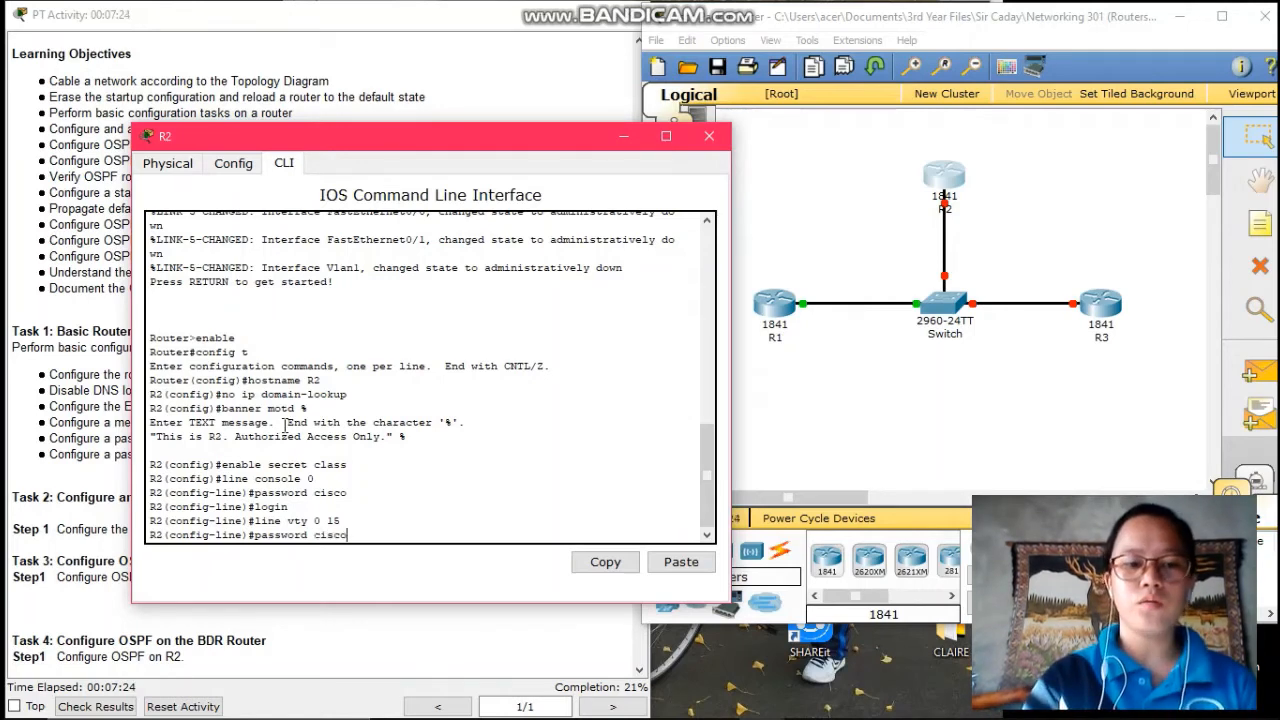
key("Return")
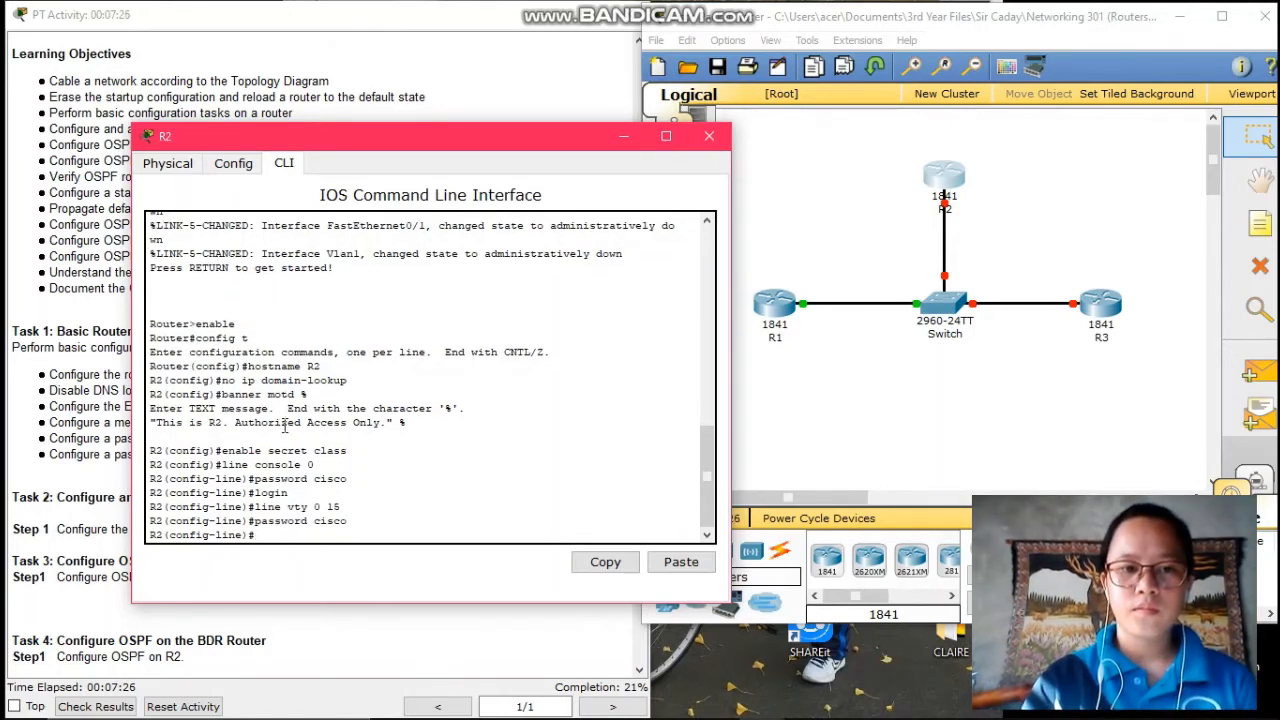
type("exit")
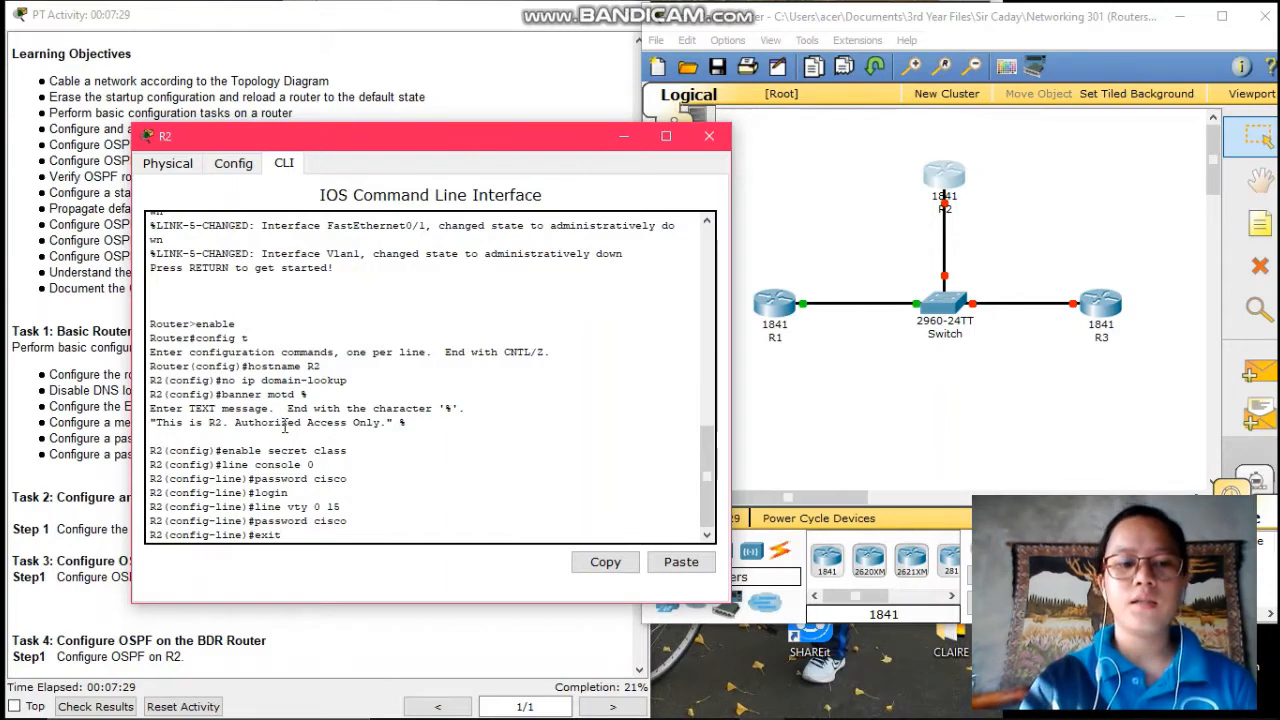
key("Return")
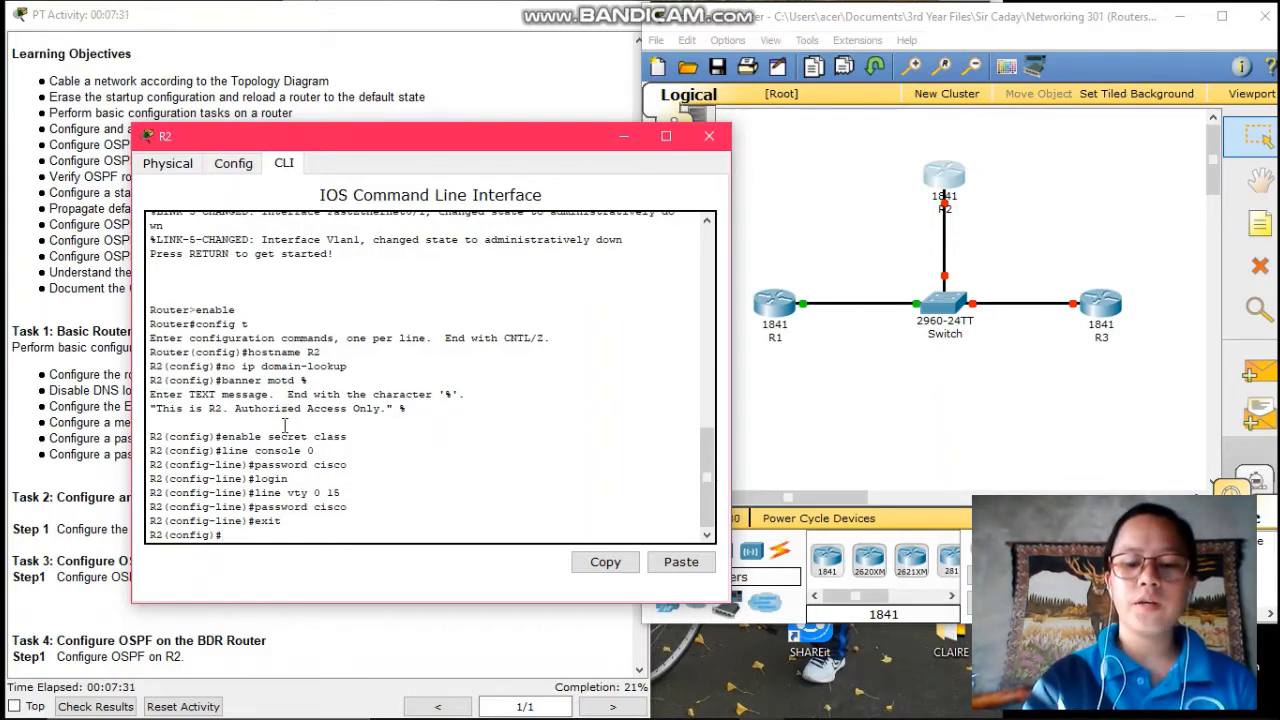
- Give R2's Fa0/0 address 192.168.1.2 255.255.255.0, enable it with no shutdown, then exit
type("int ")
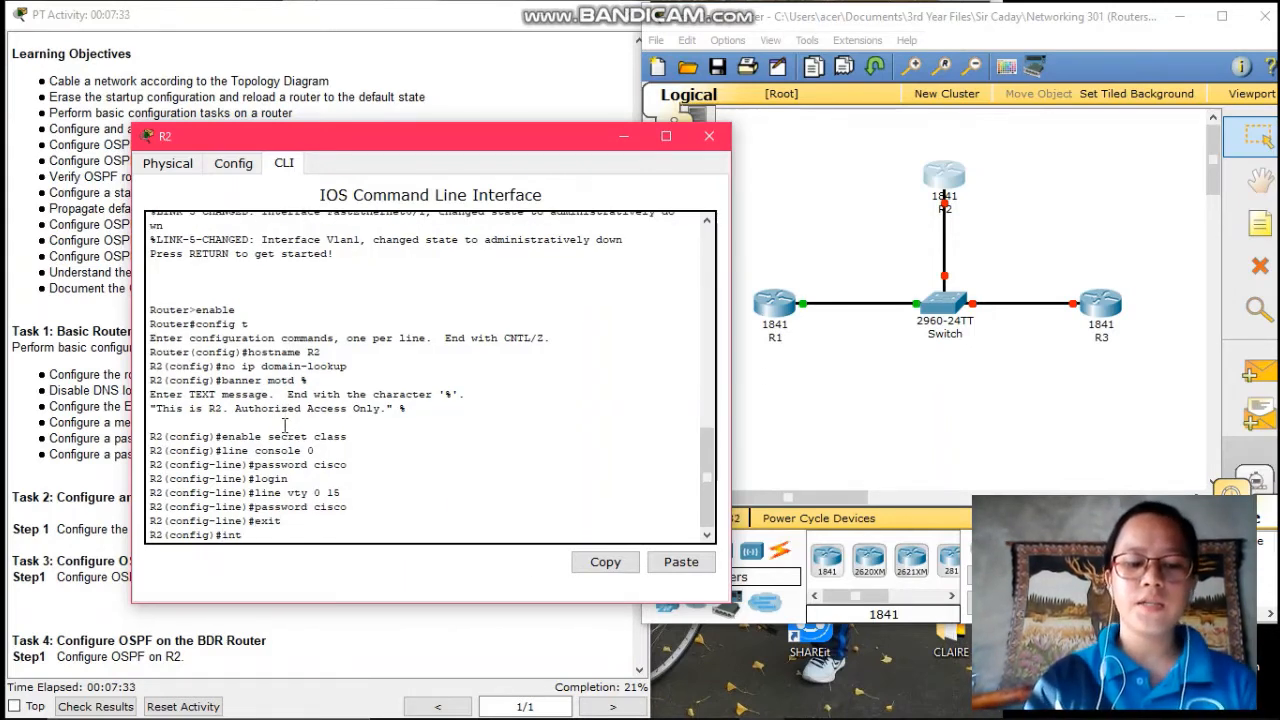
type("f0/0")
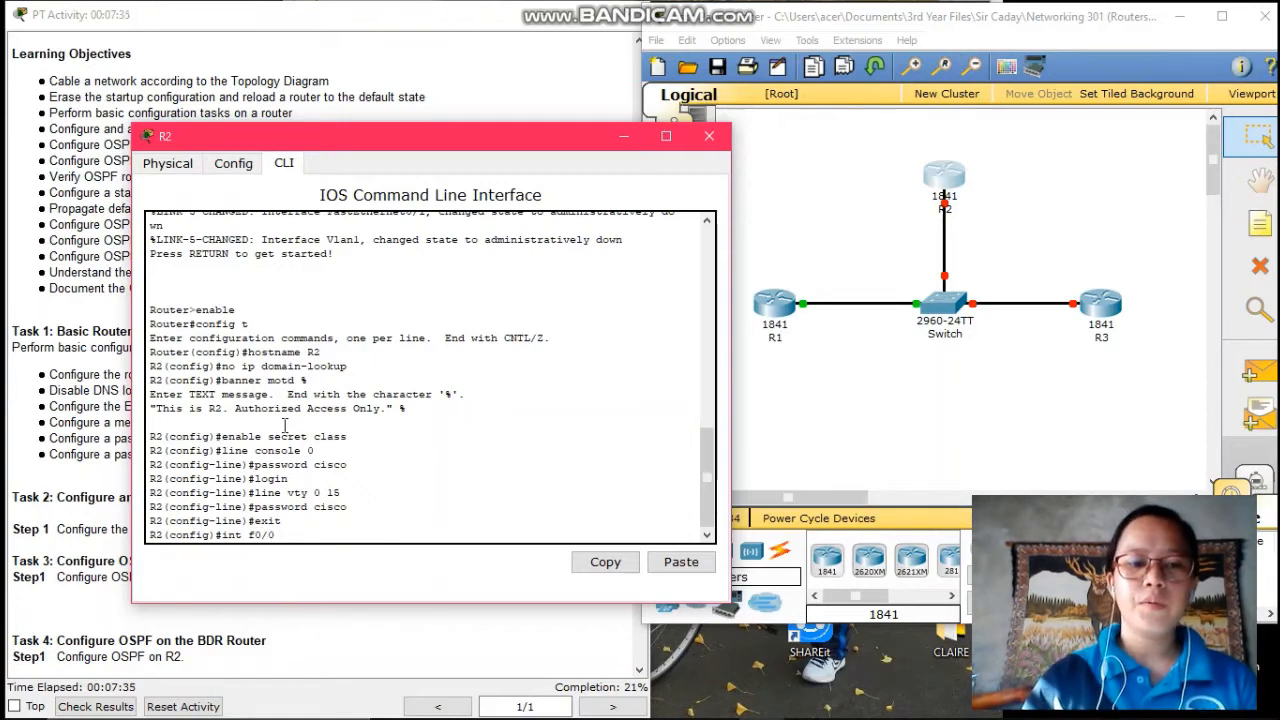
key("BackSpace")
key("BackSpace")
key("BackSpace")
type("a")
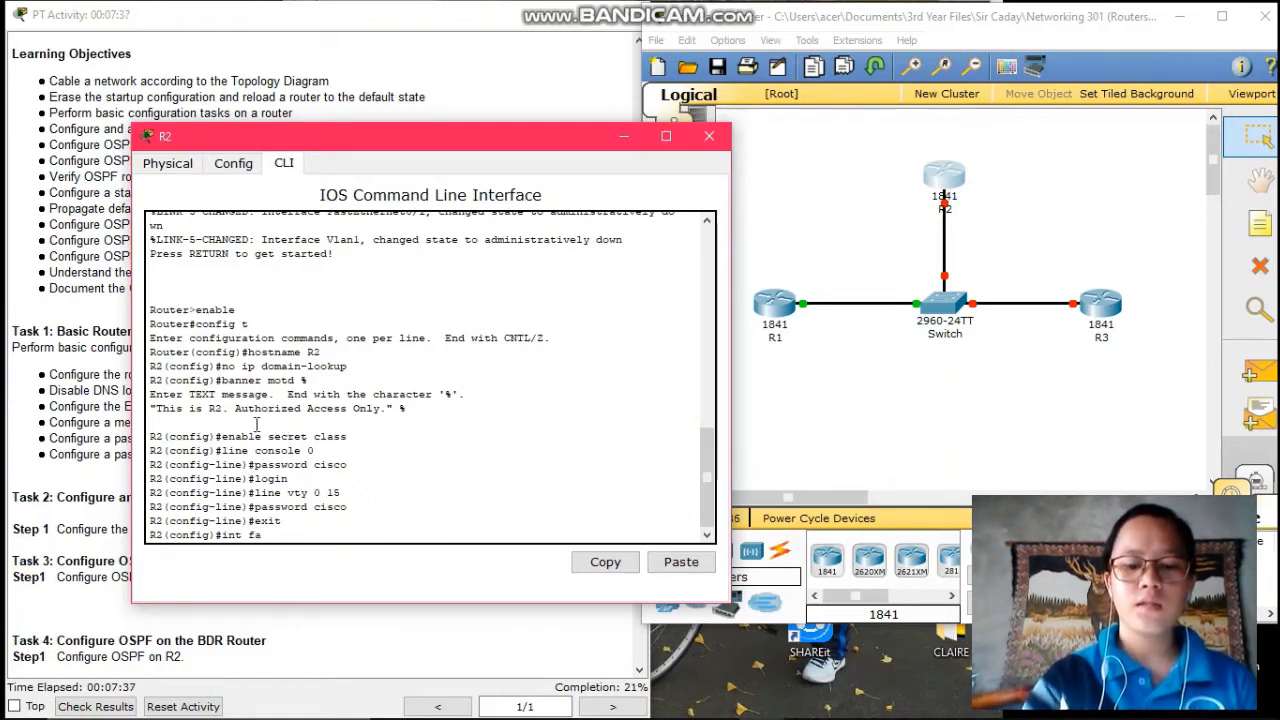
type("0/0")
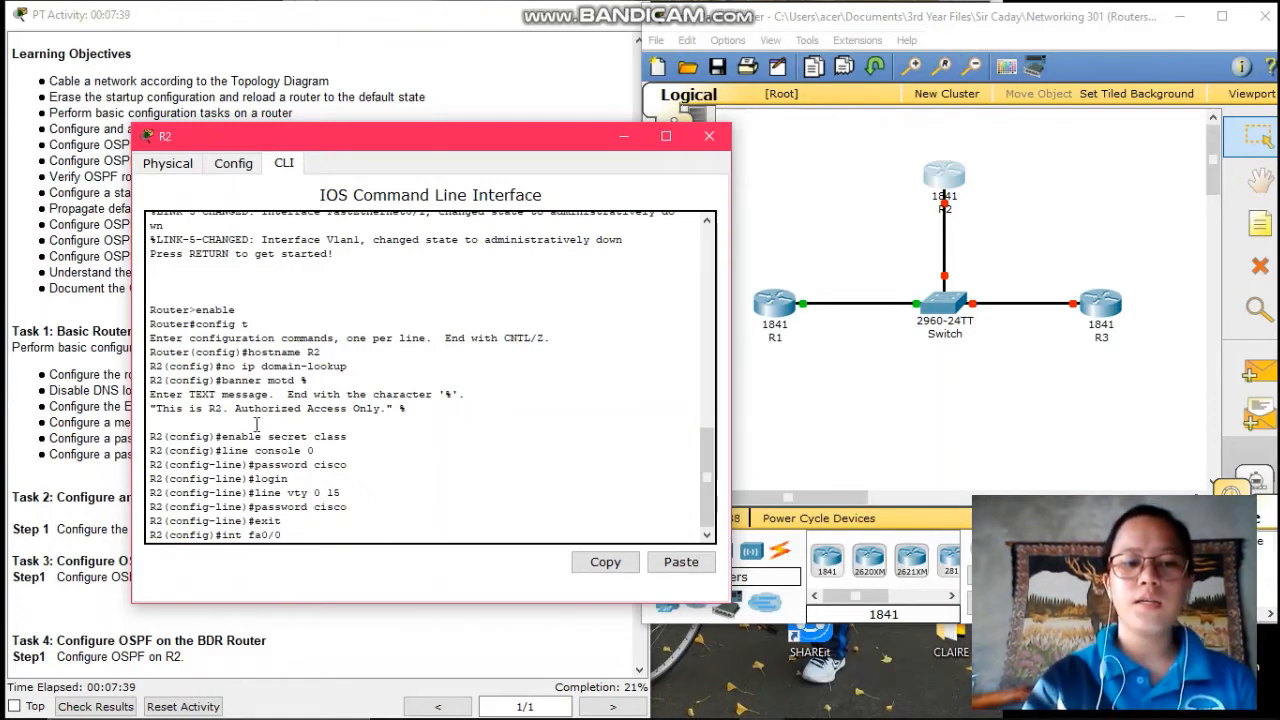
key("Return")
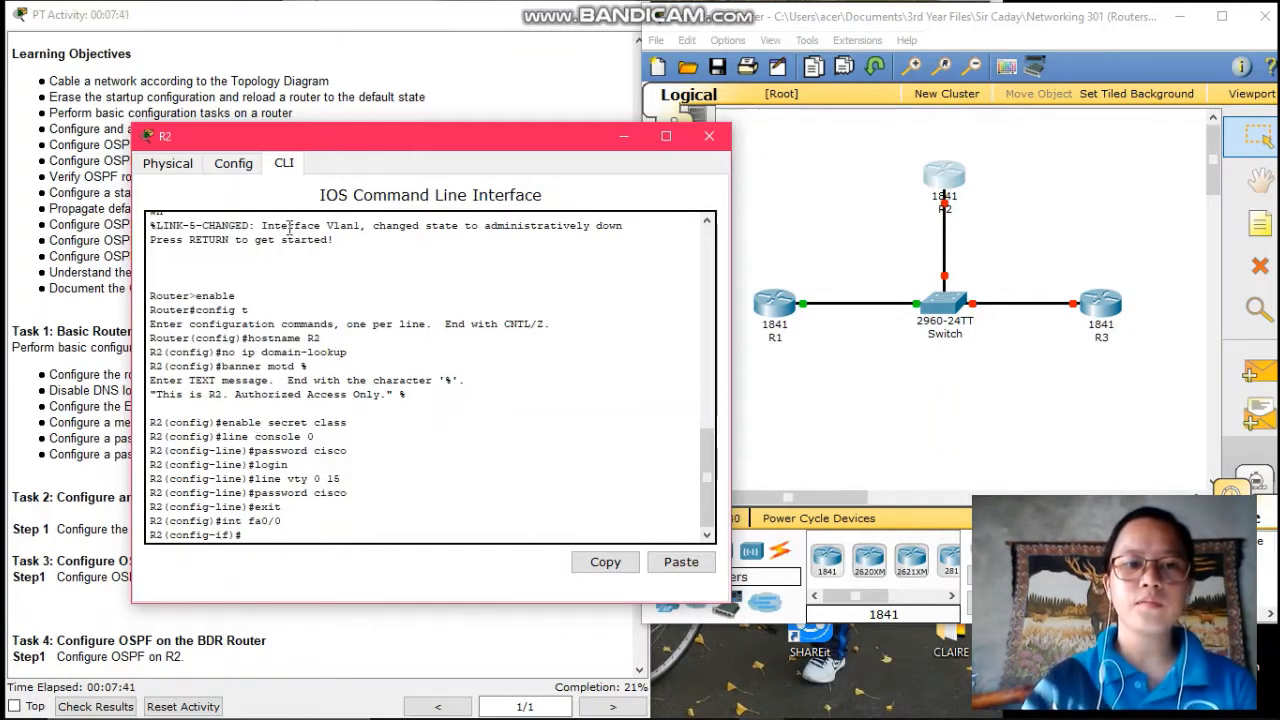
left_click_drag(365, 141, 709, 126)
scroll(152, 228, "up", 5)
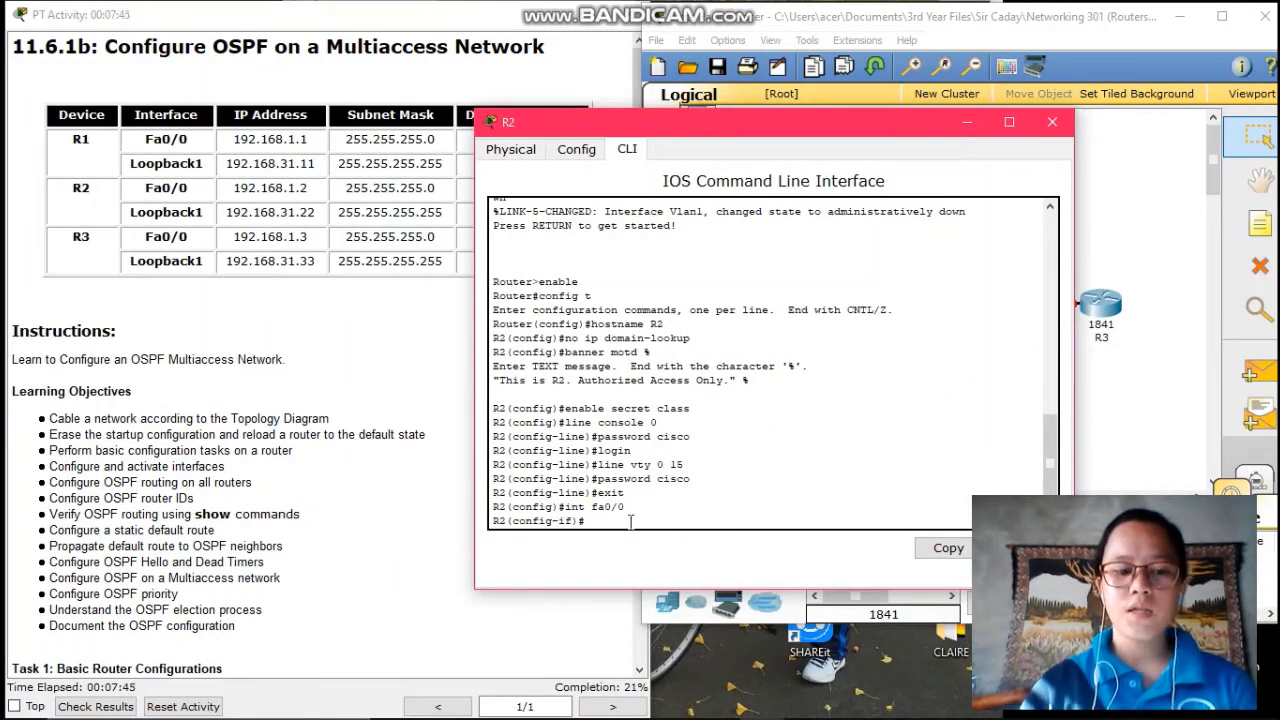
type("ip a")
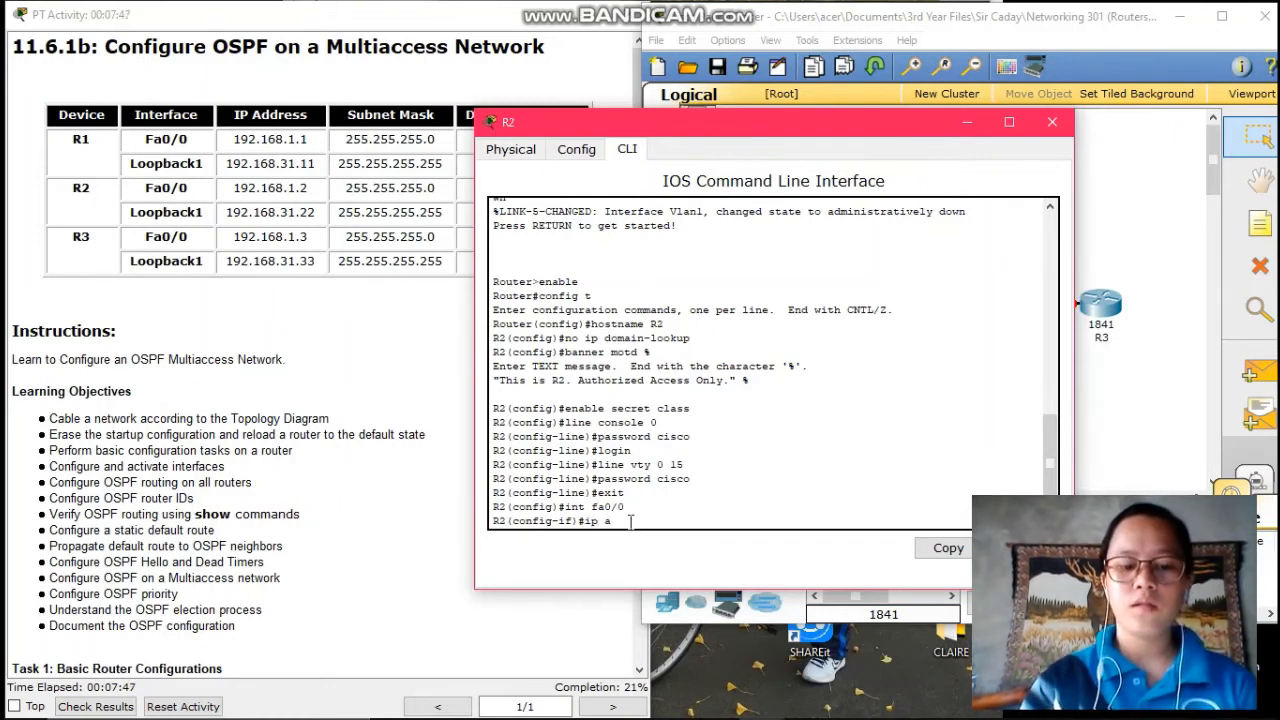
type("ddress 1")
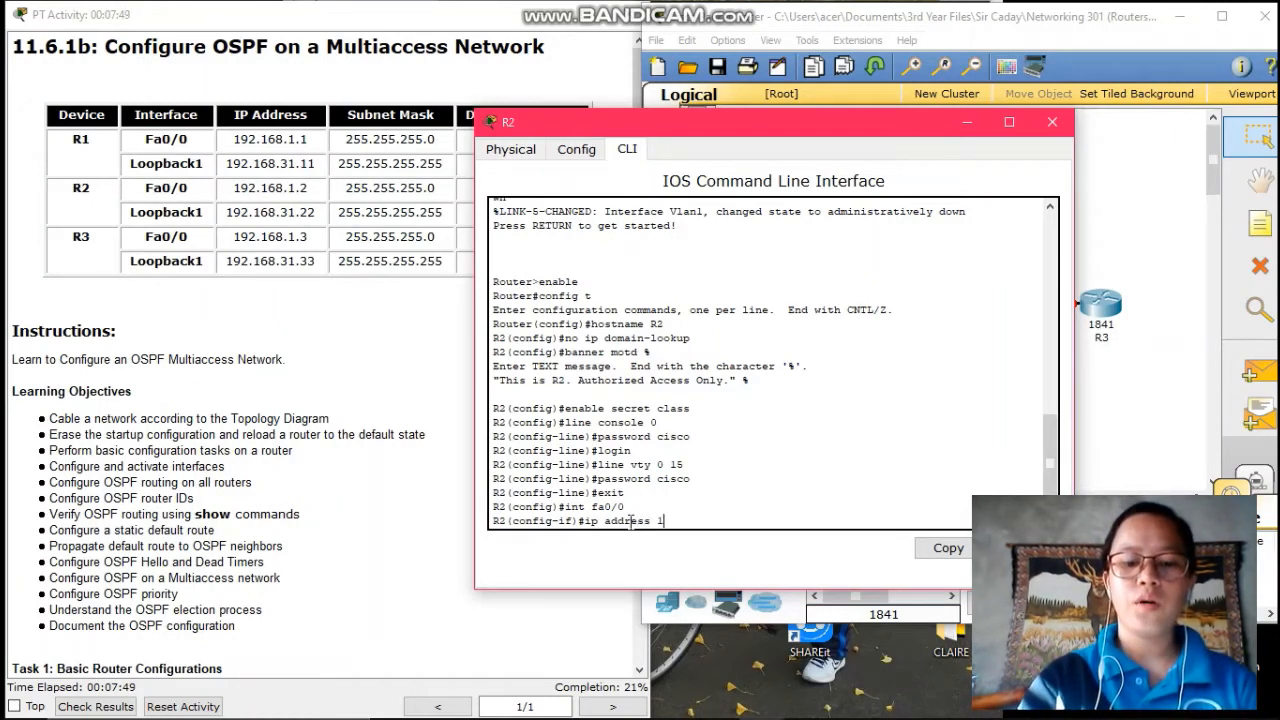
type("92.1")
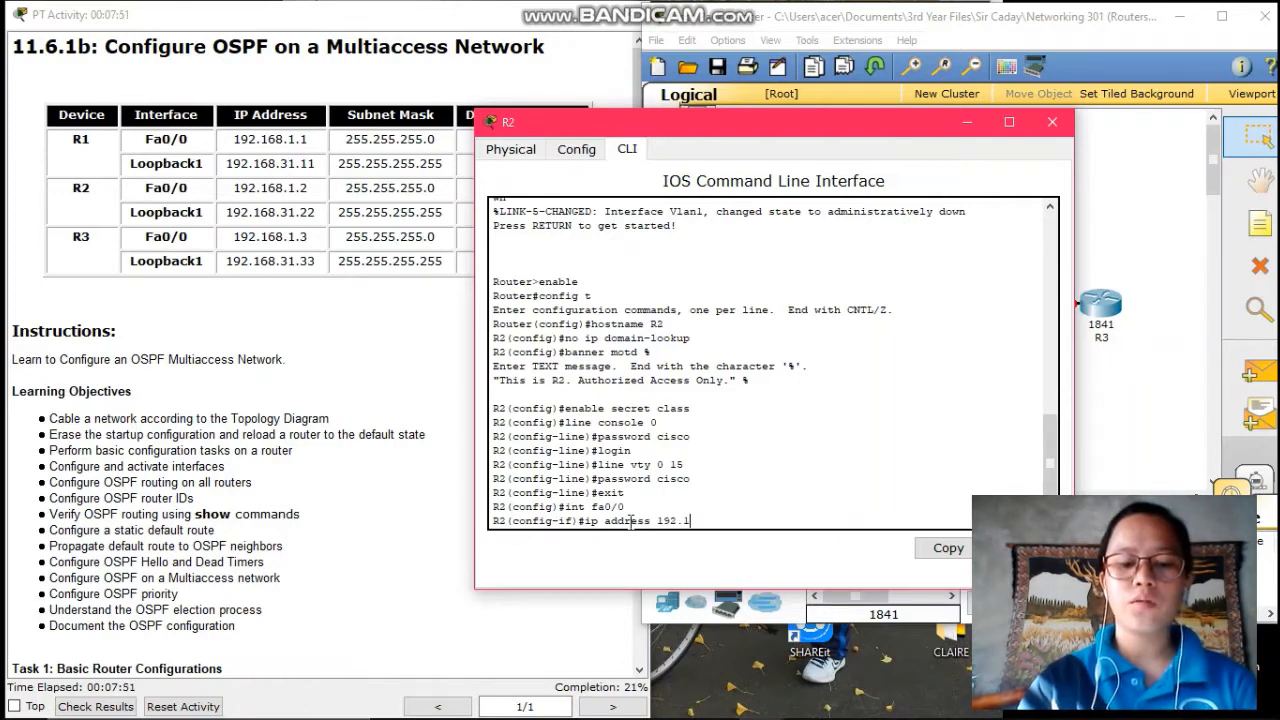
type("68.")
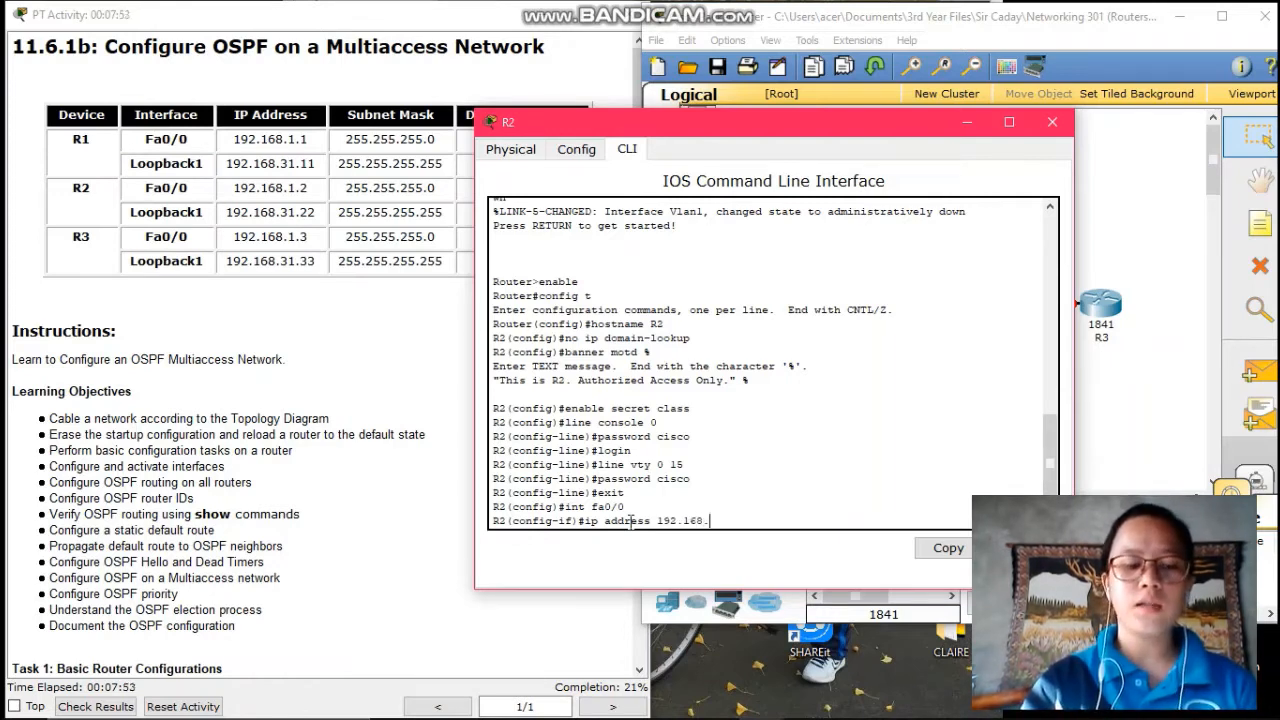
type("1.2")
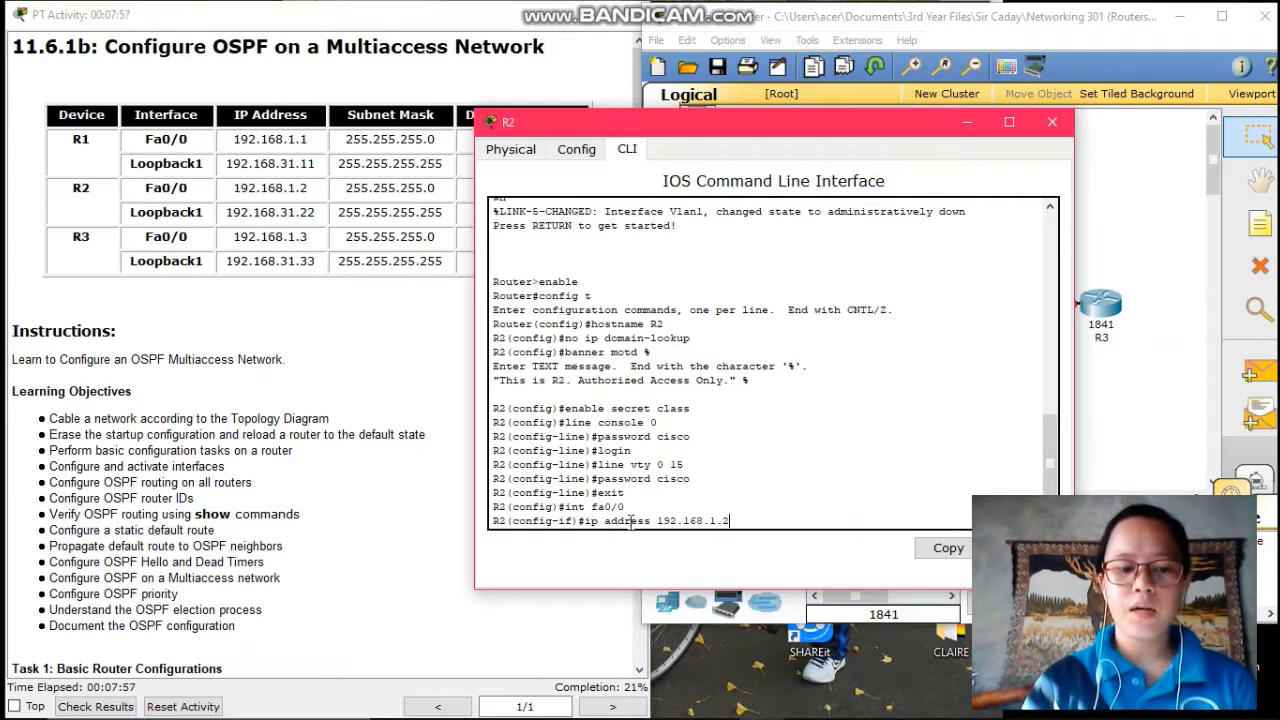
type(" 255.255")
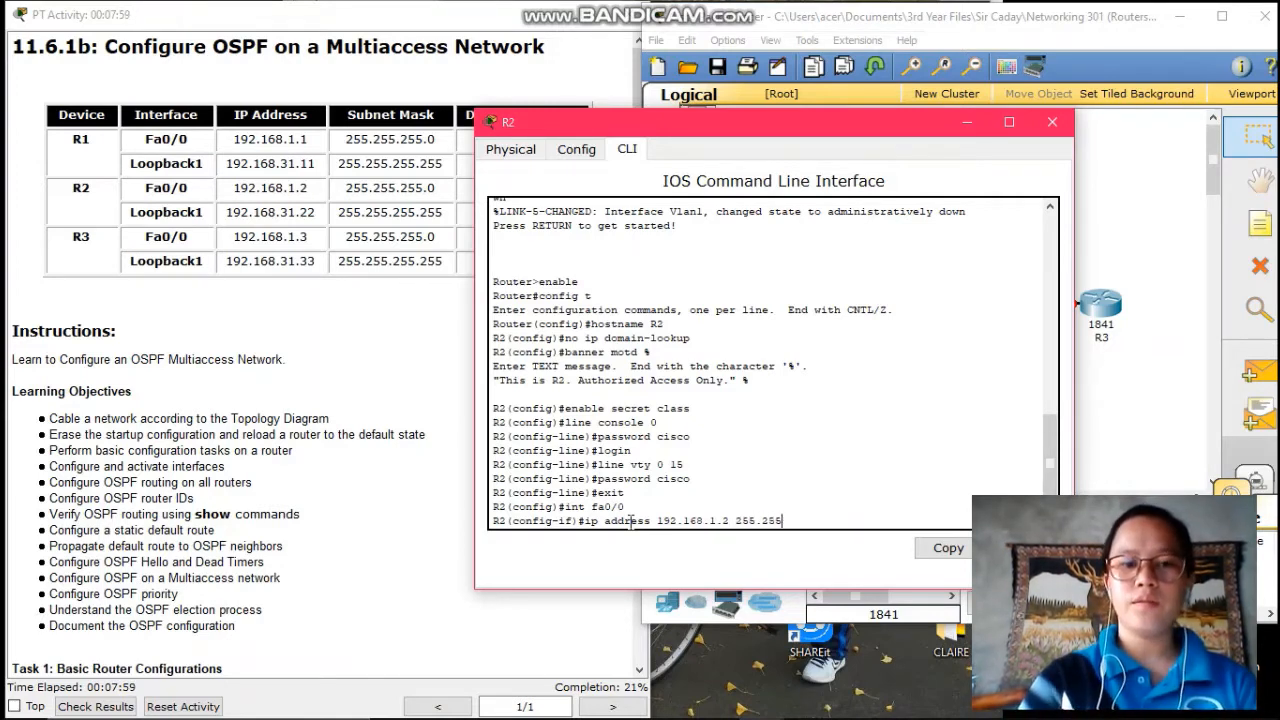
type(".255")
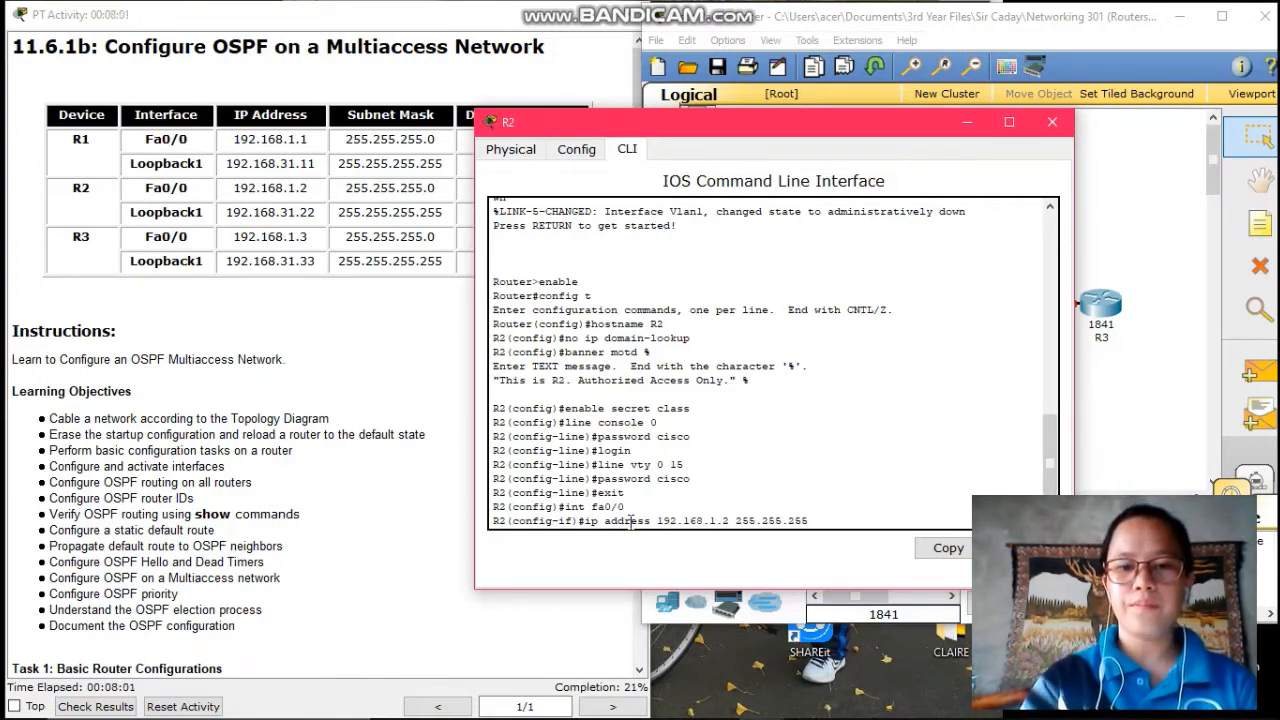
type(".0")
key("Return")
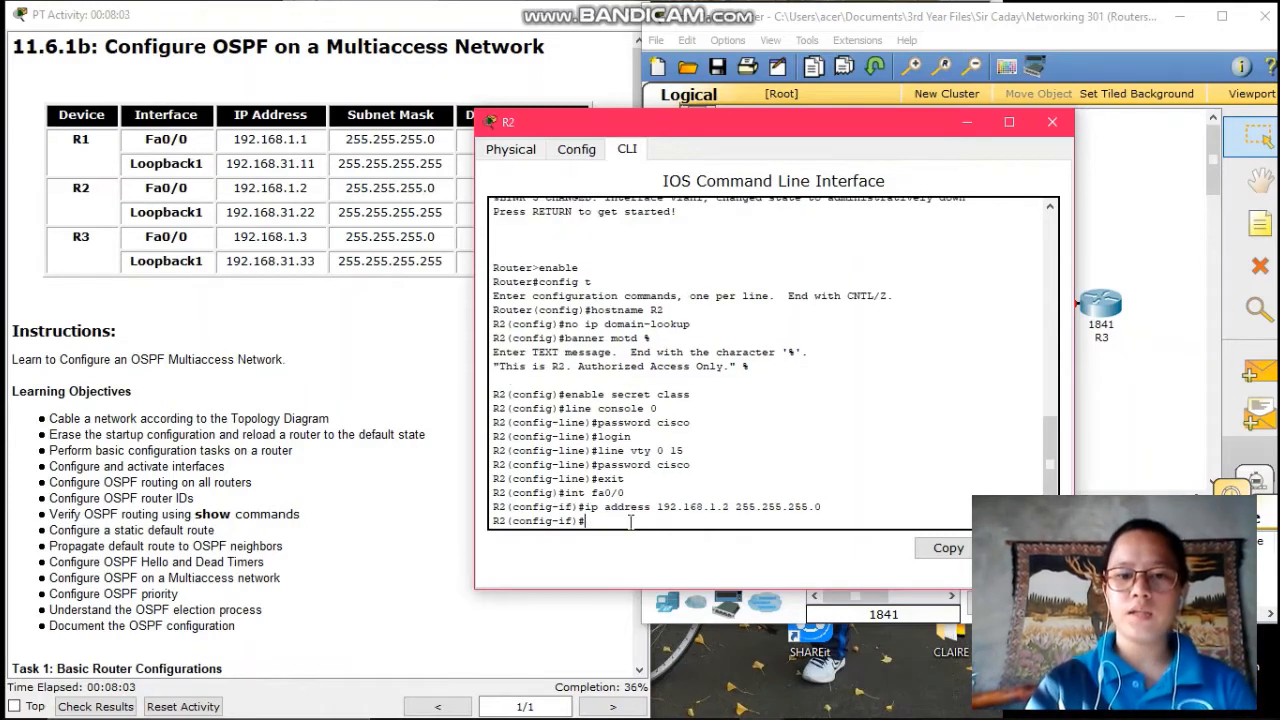
type("no shu")
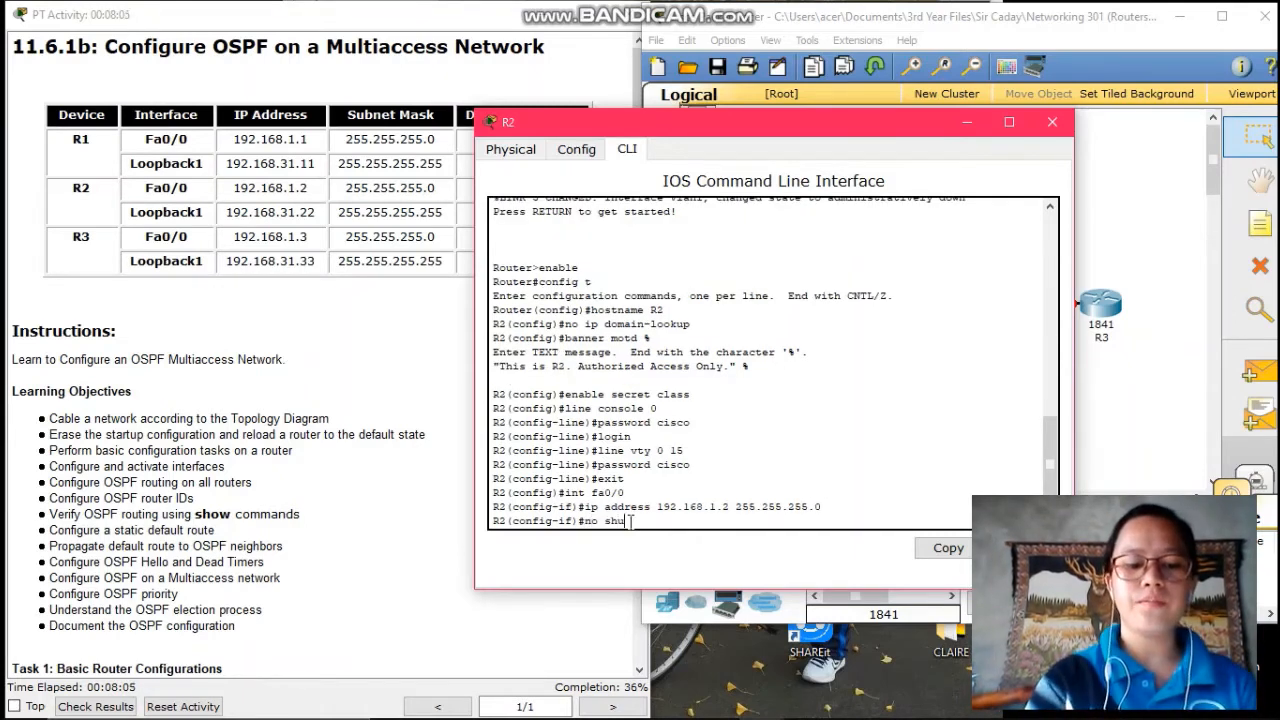
type("tdown")
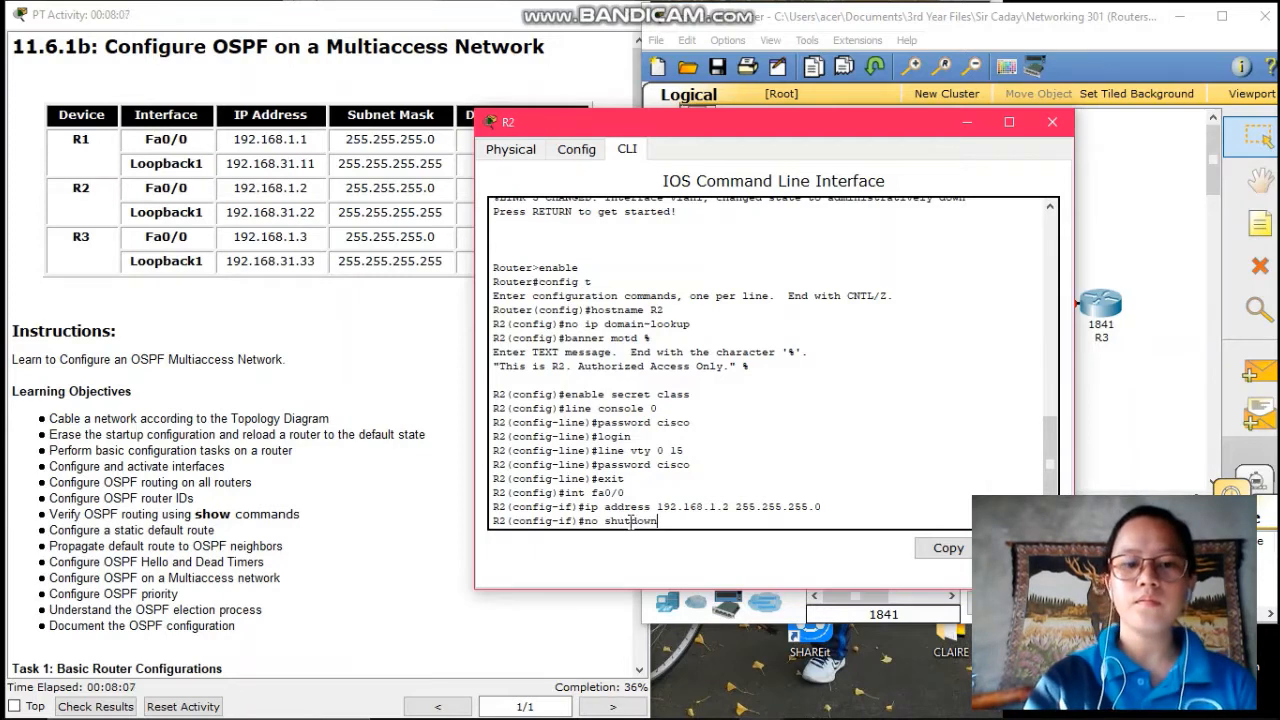
key("Return")
type("exit")
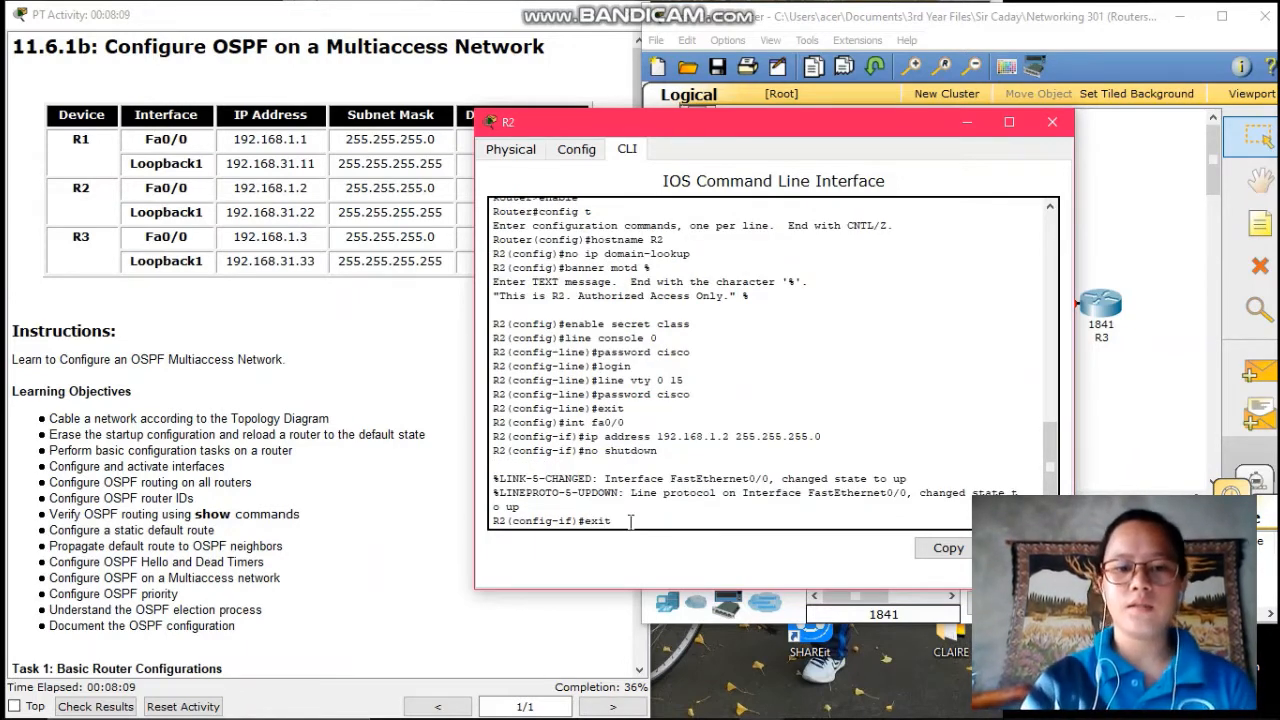
key("Return")
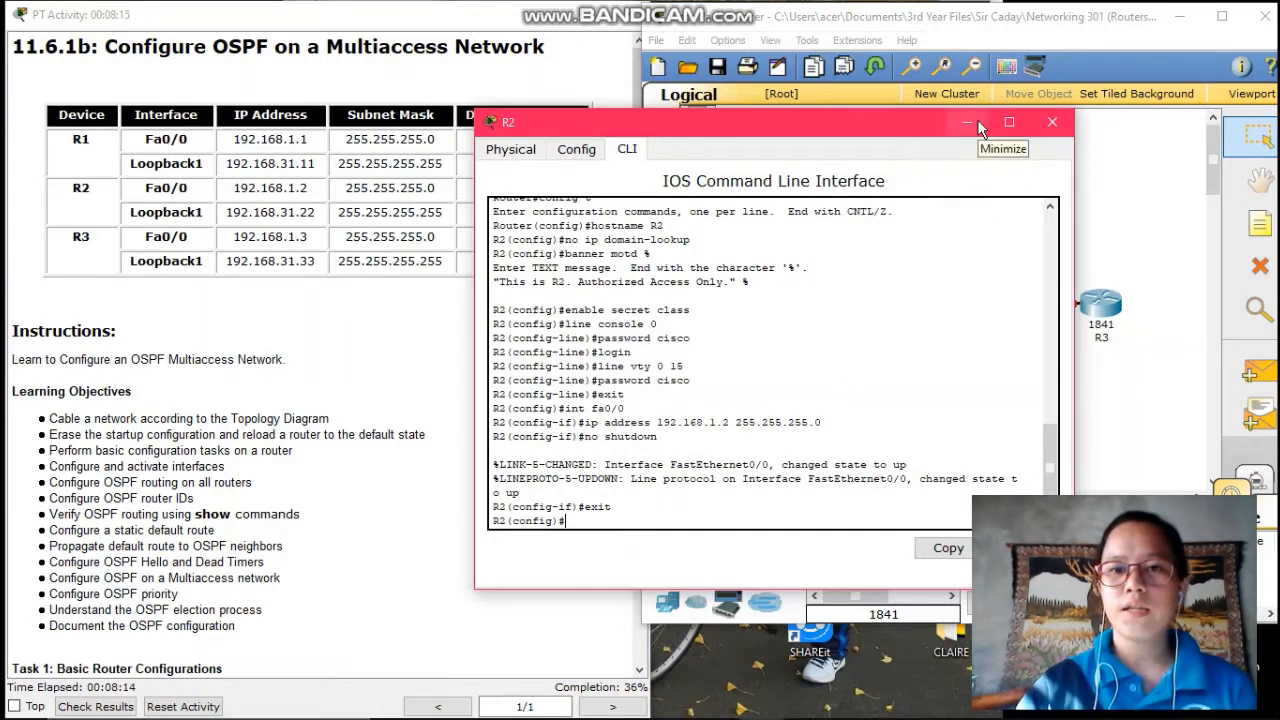
- Close R2's window, open R3's CLI, and enter global configuration mode
left_click(977, 120)
left_click(1100, 305)
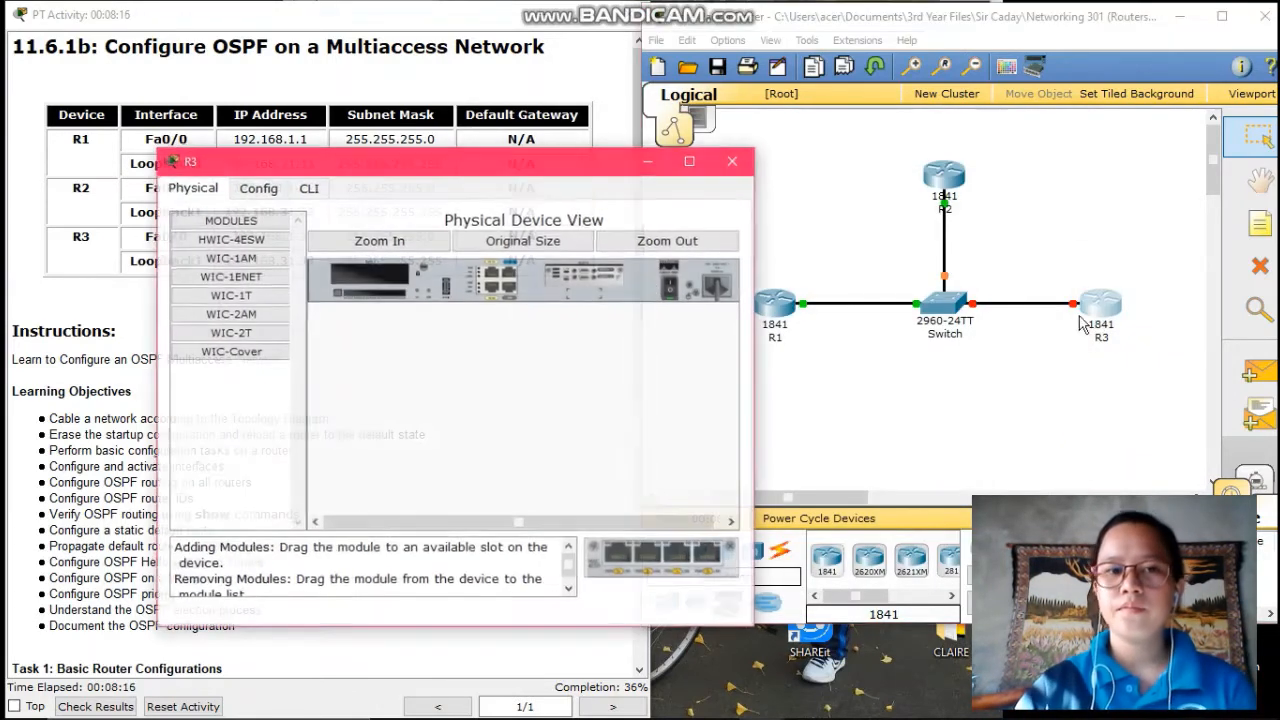
left_click(308, 188)
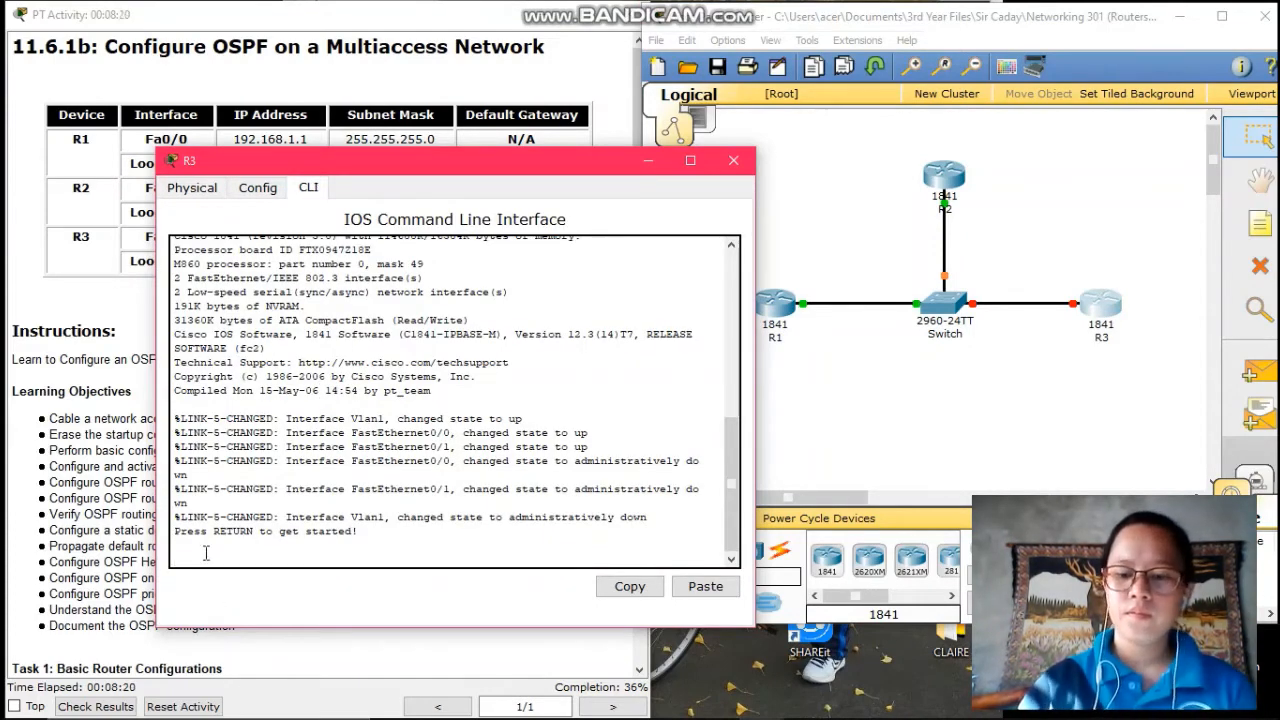
key("Return")
type("enable")
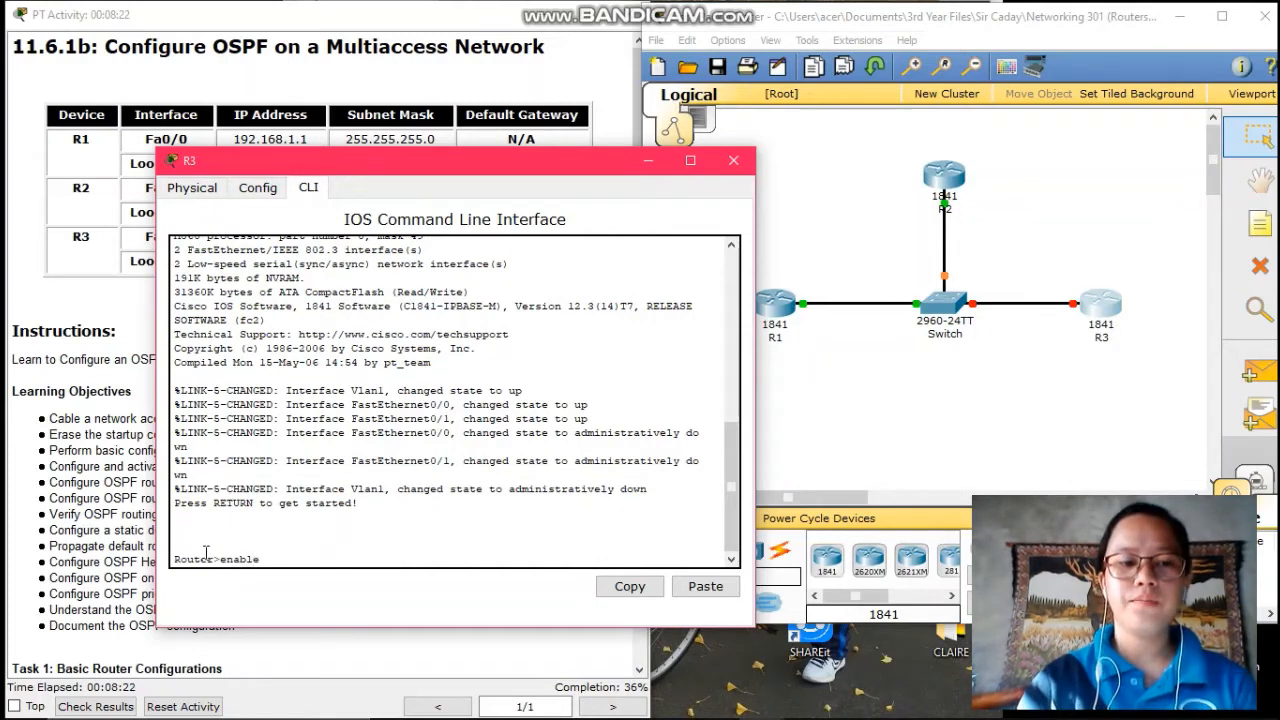
key("Return")
type("config t")
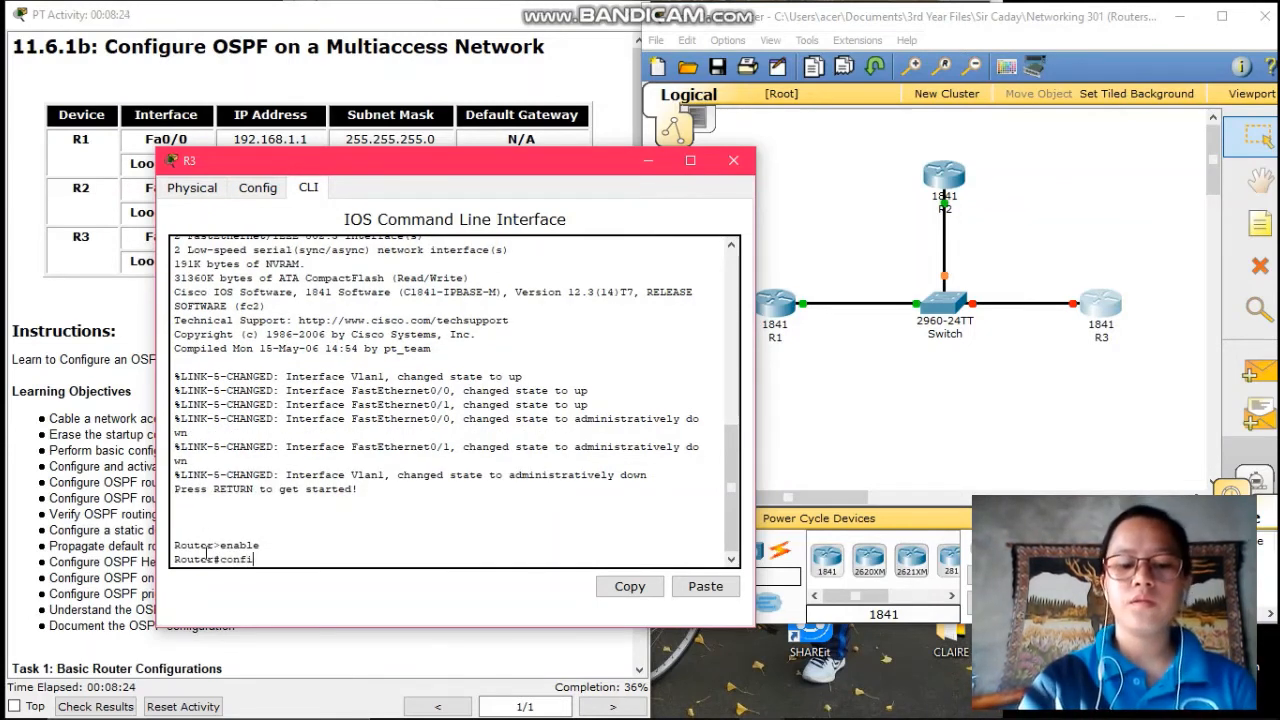
key("Return")
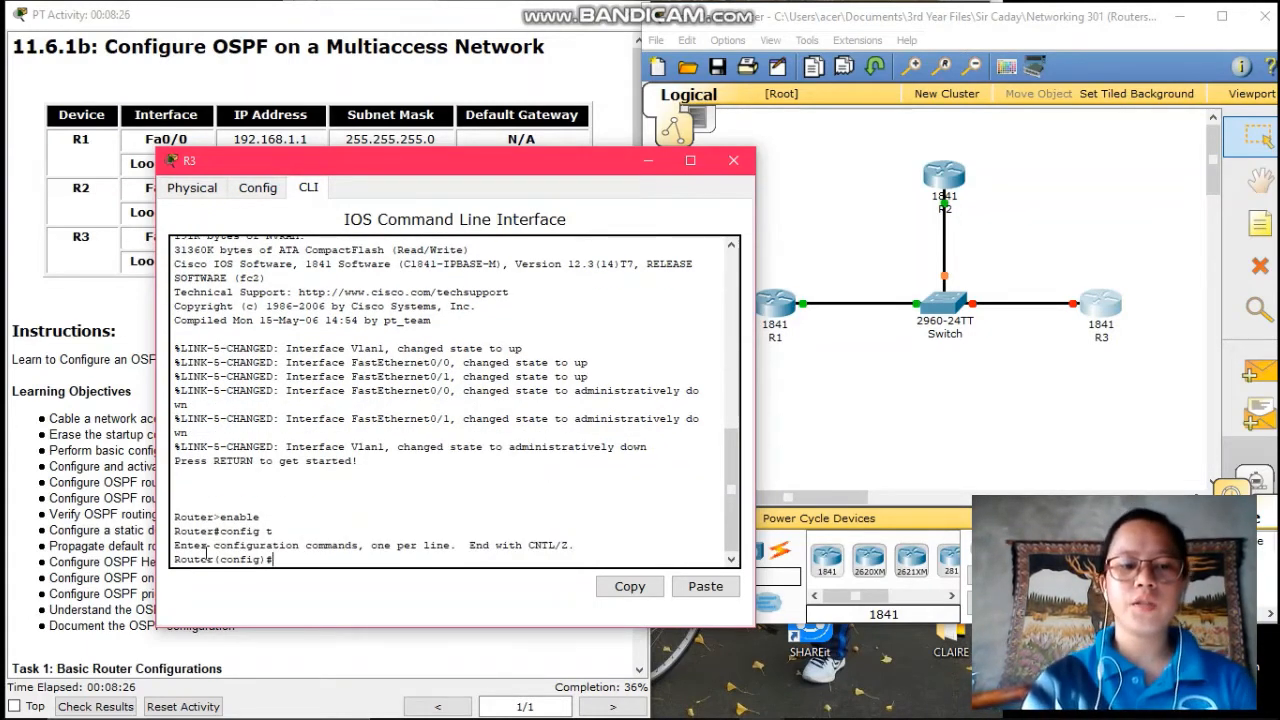
- Set the hostname to R3 and disable DNS lookup with no ip domain-lookup
type("host")
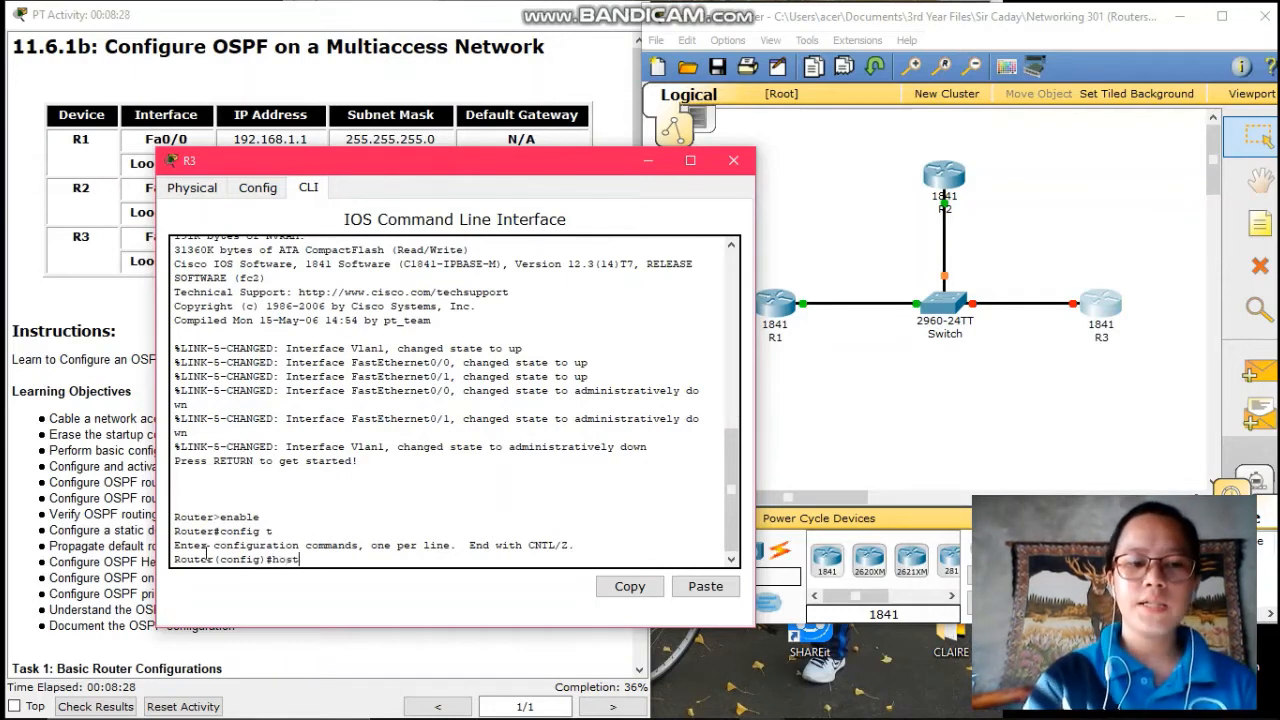
type("name")
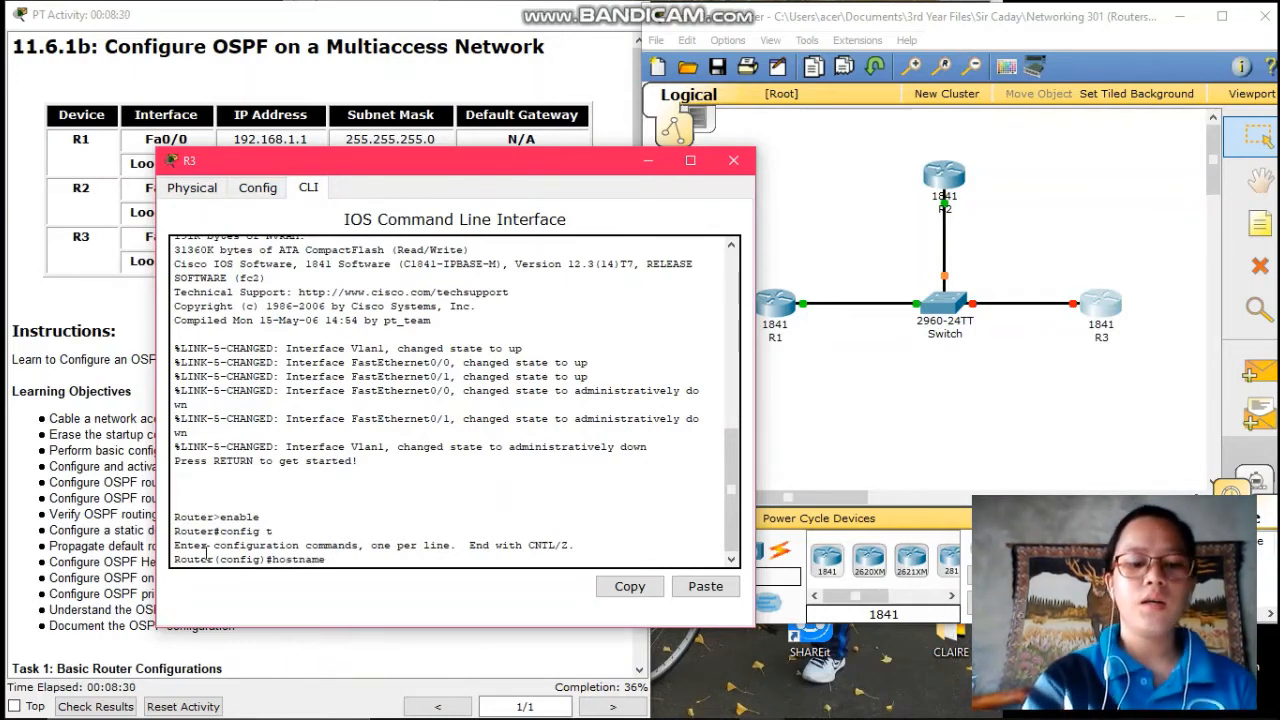
type(" R3")
key("Return")
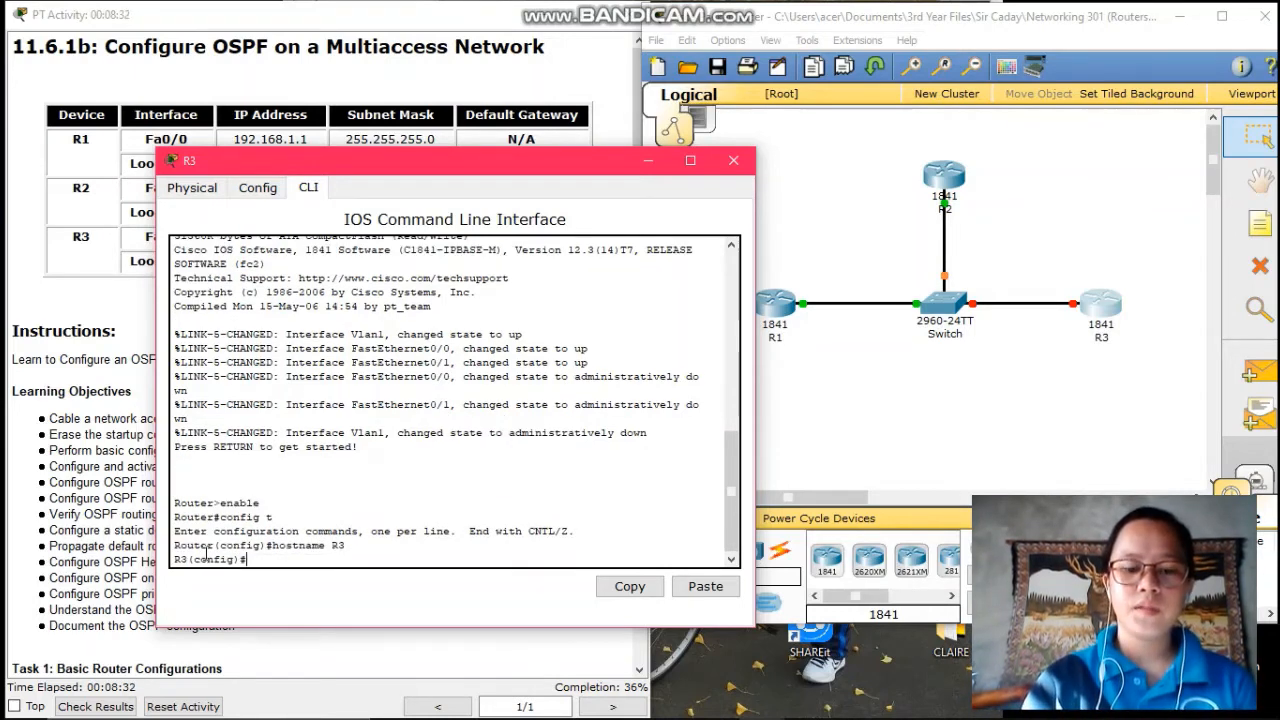
type("no ip")
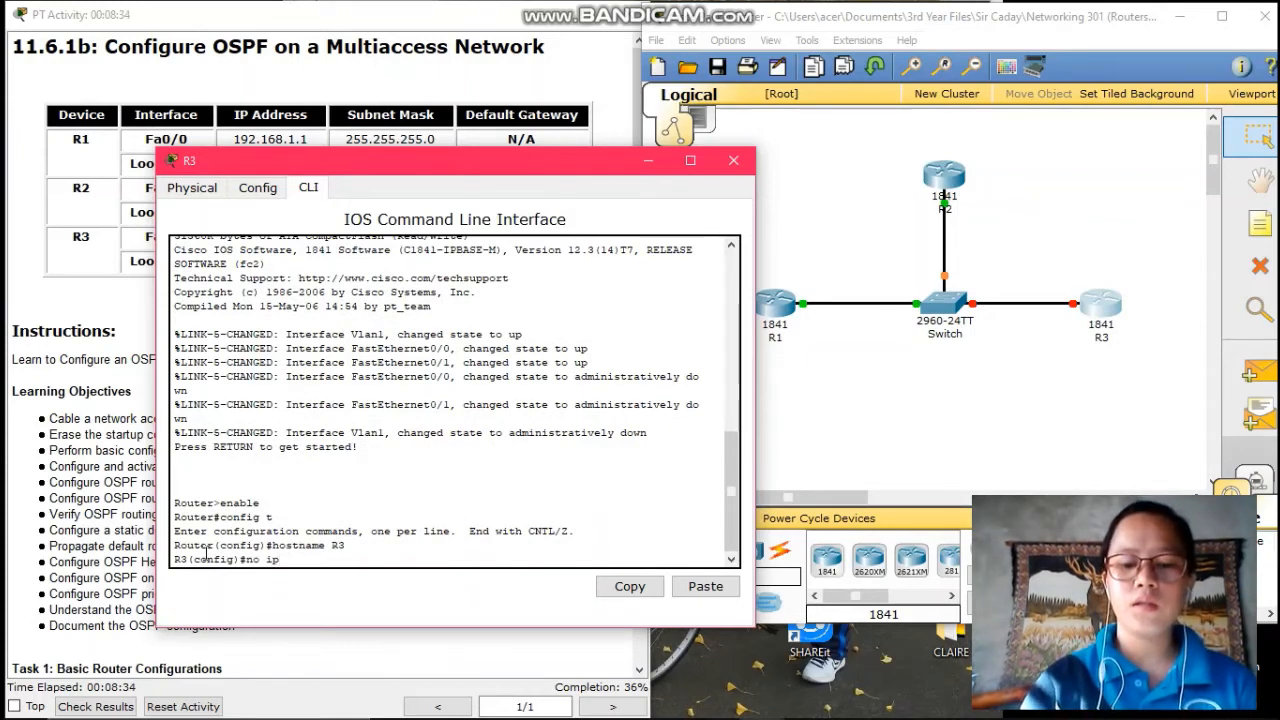
type(" domain")
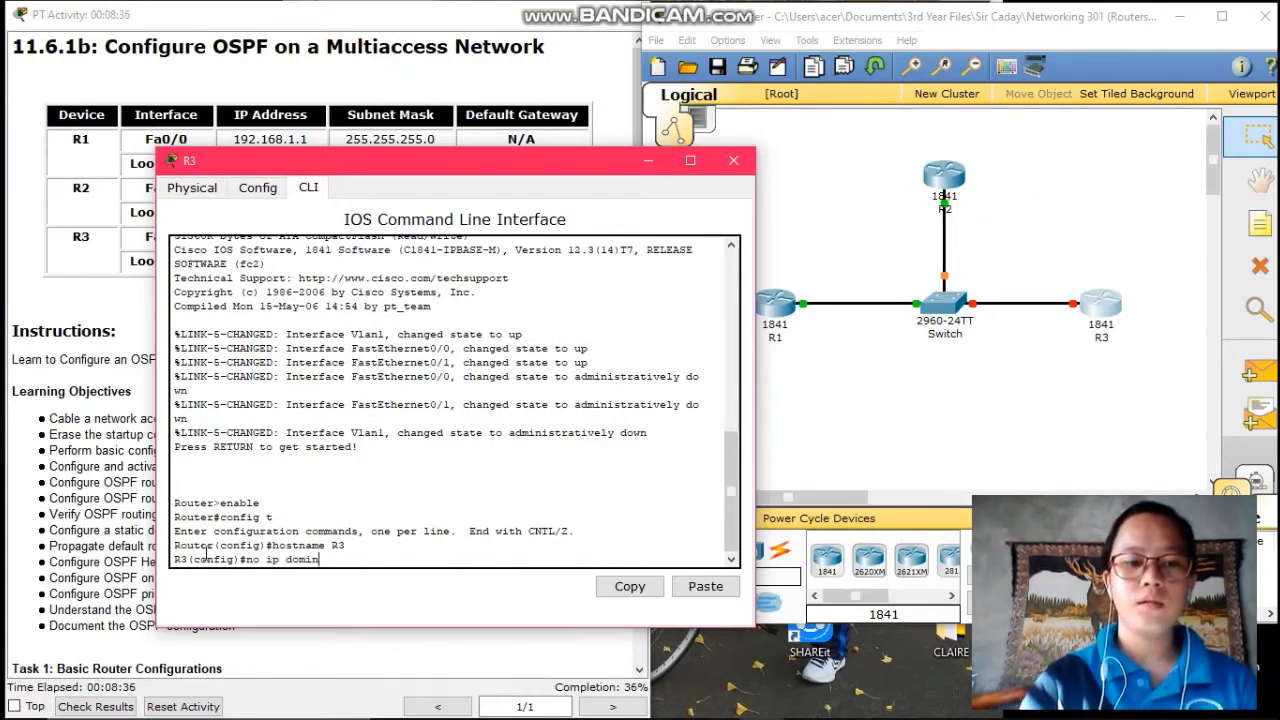
key("BackSpace")
key("BackSpace")
type("ai")
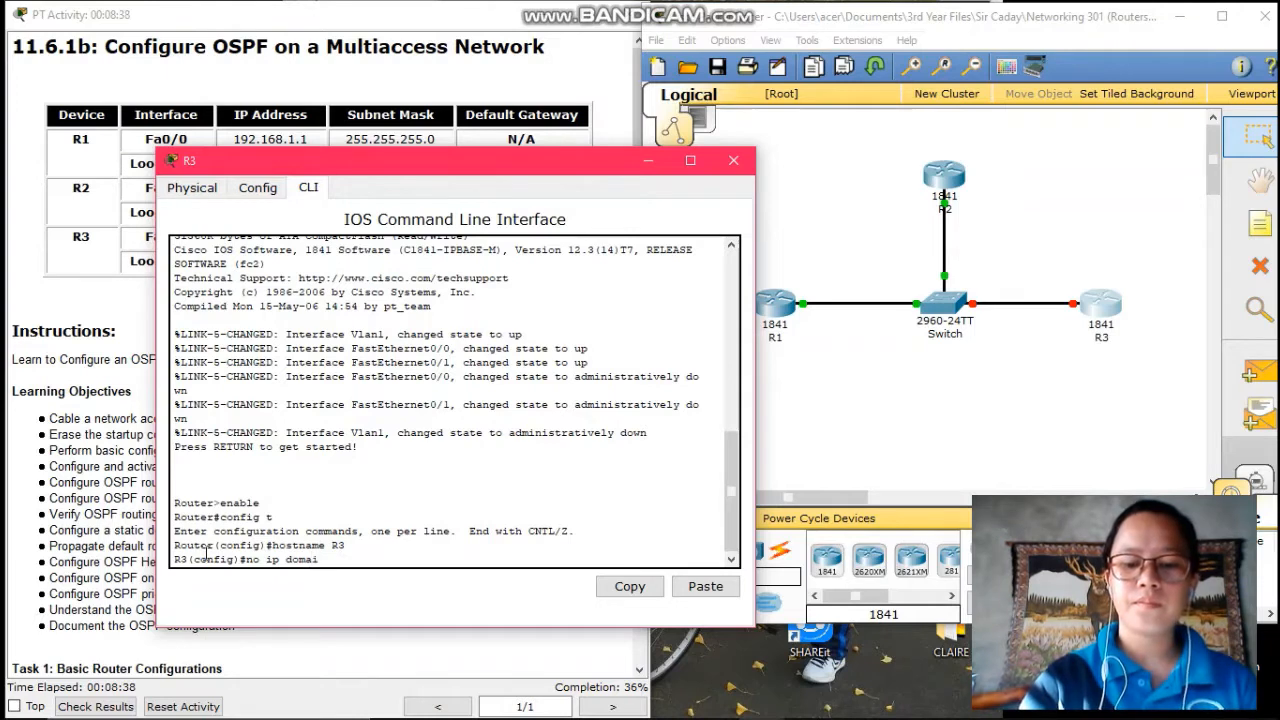
type("n-lo")
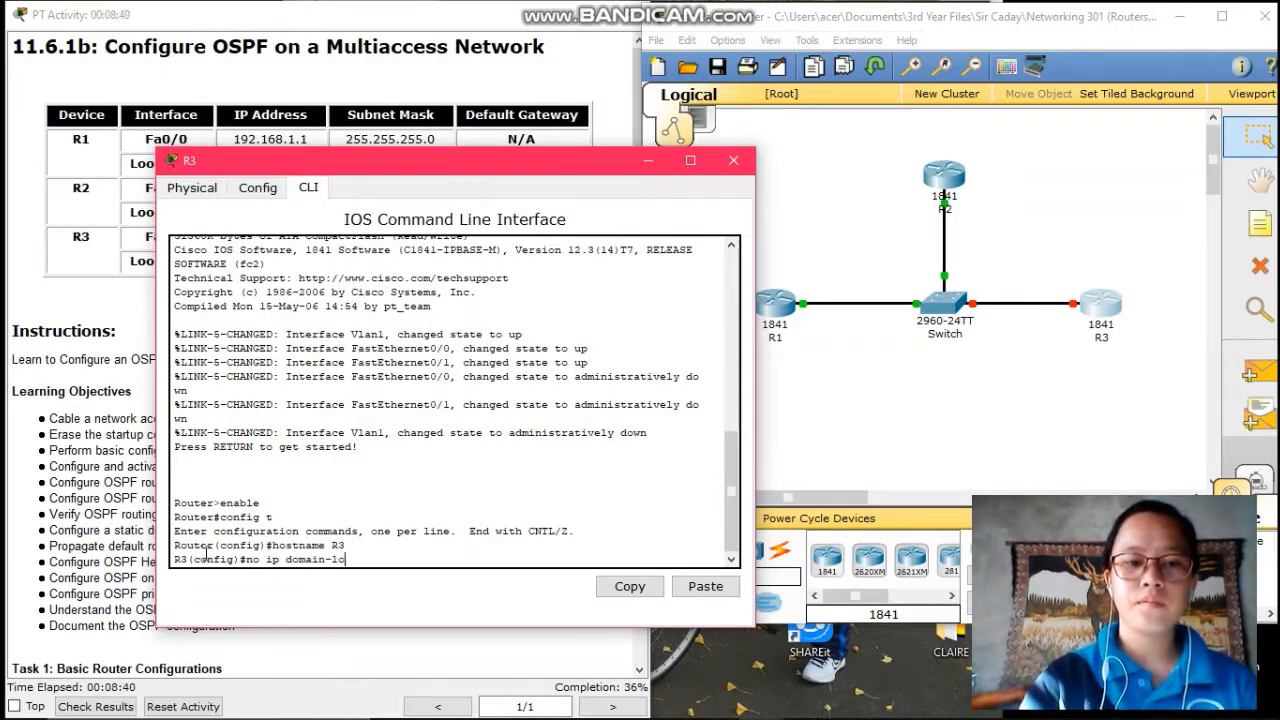
type("oku")
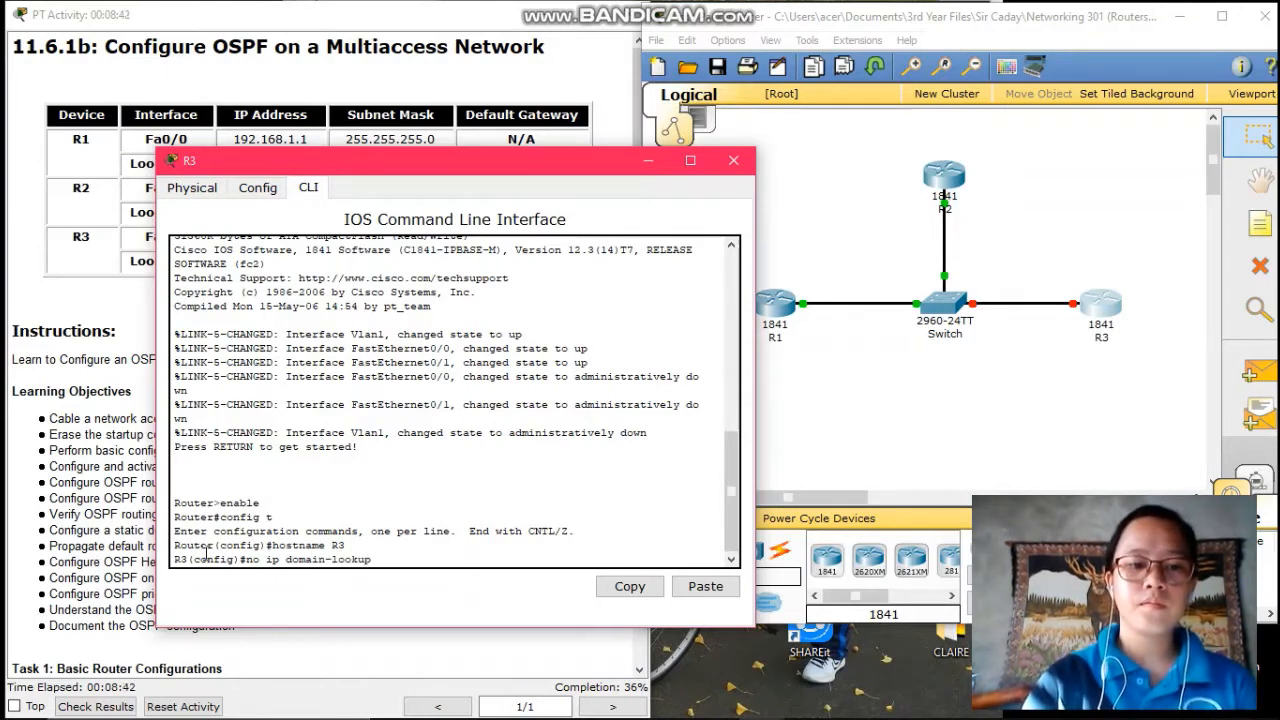
type("p")
key("Return")
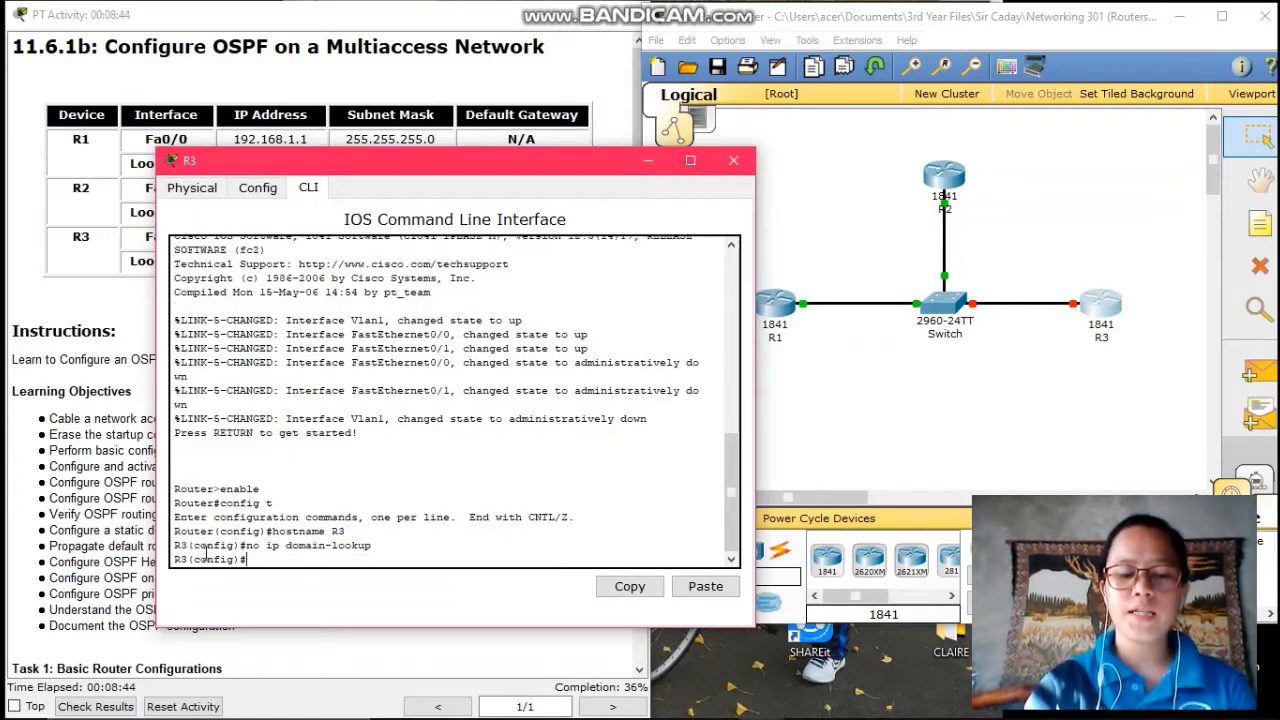
- Add the MOTD banner "This is R3. Authorized Access Only." using % as delimiter
type("banner")
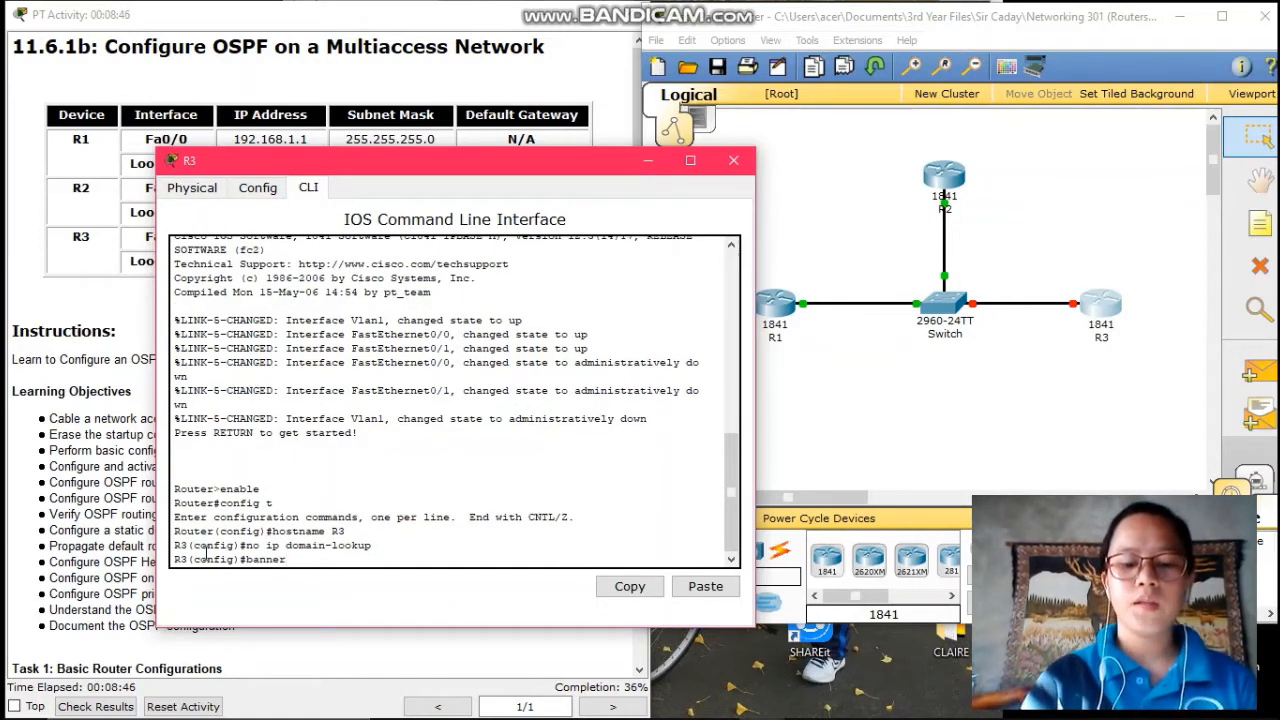
type(" motd")
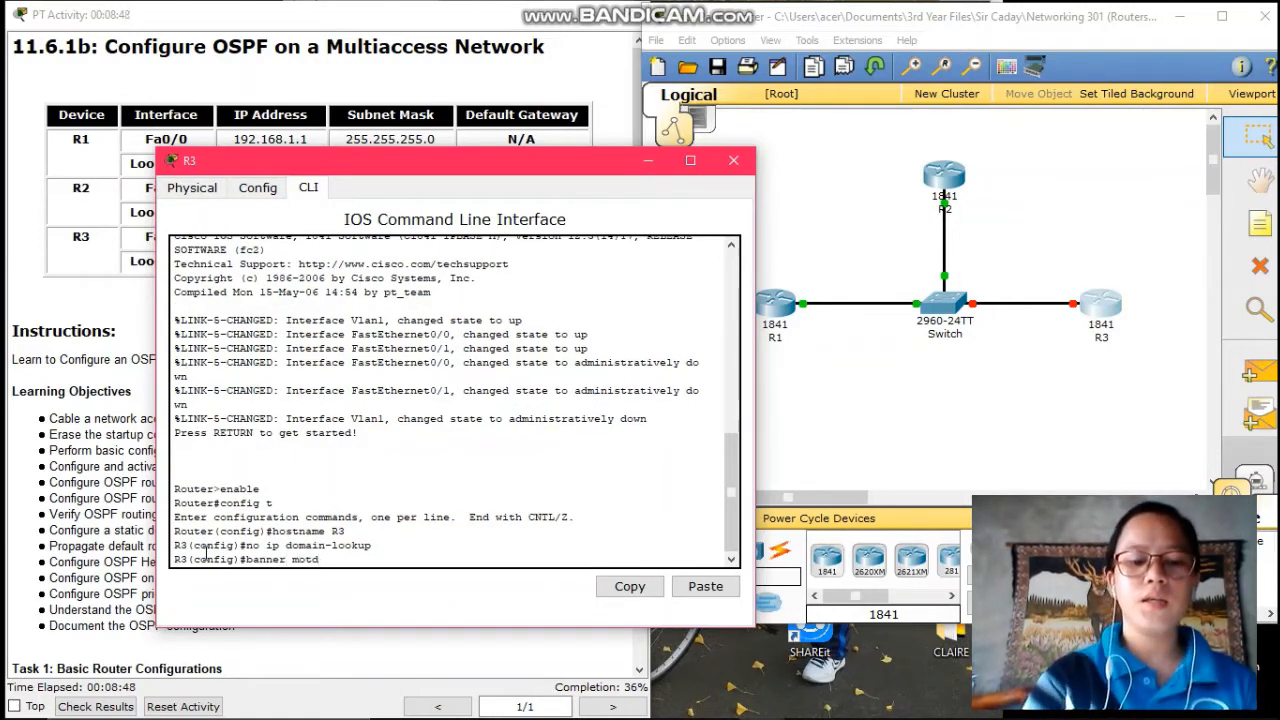
type(" %")
key("Return")
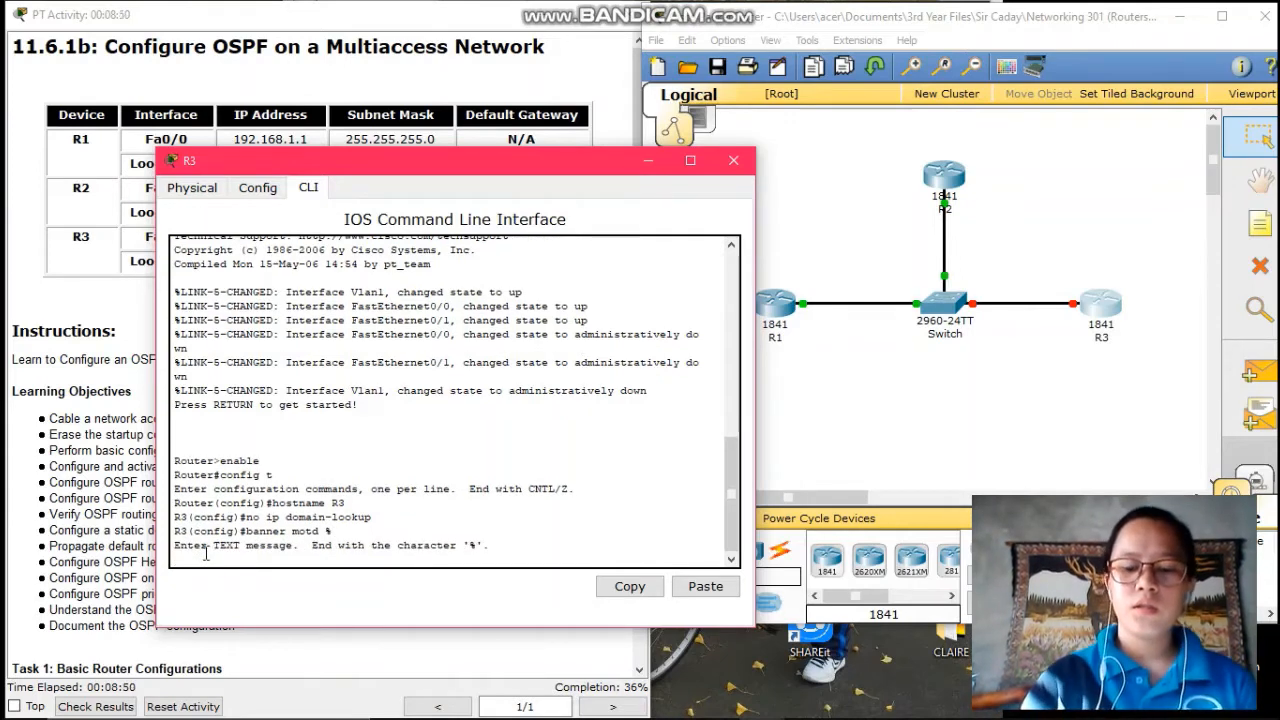
type("\"This")
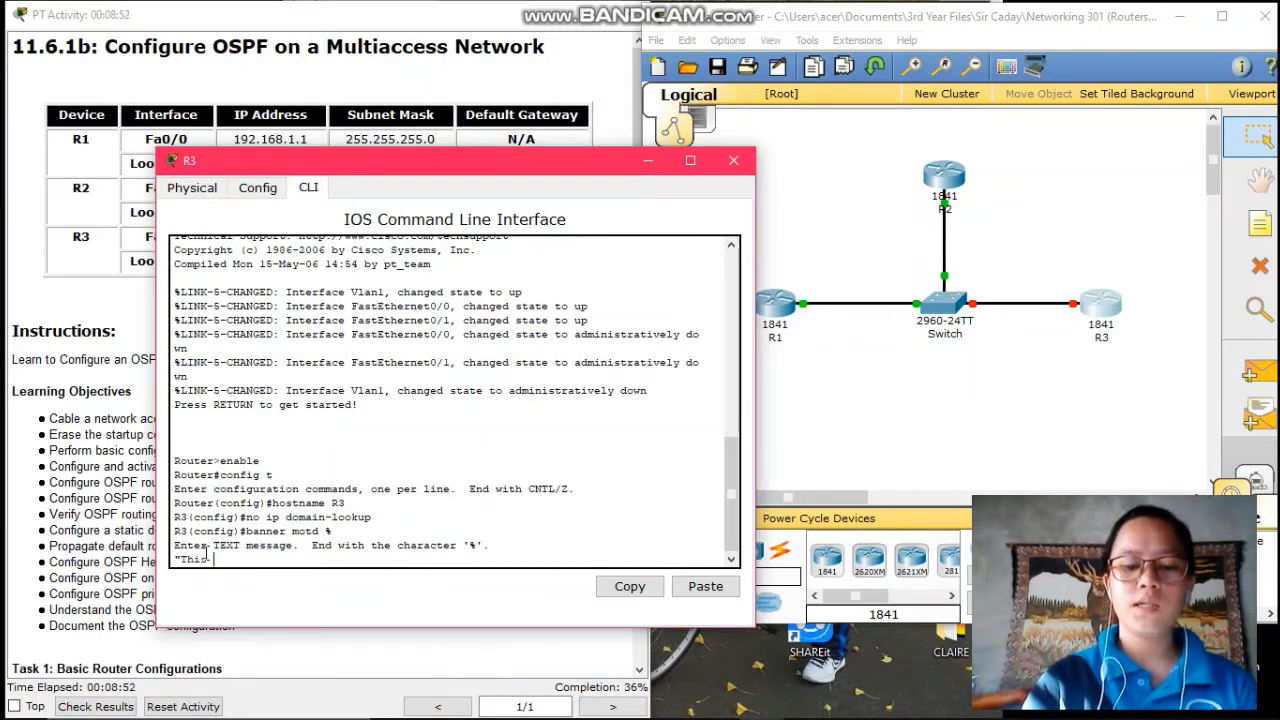
type(" is R")
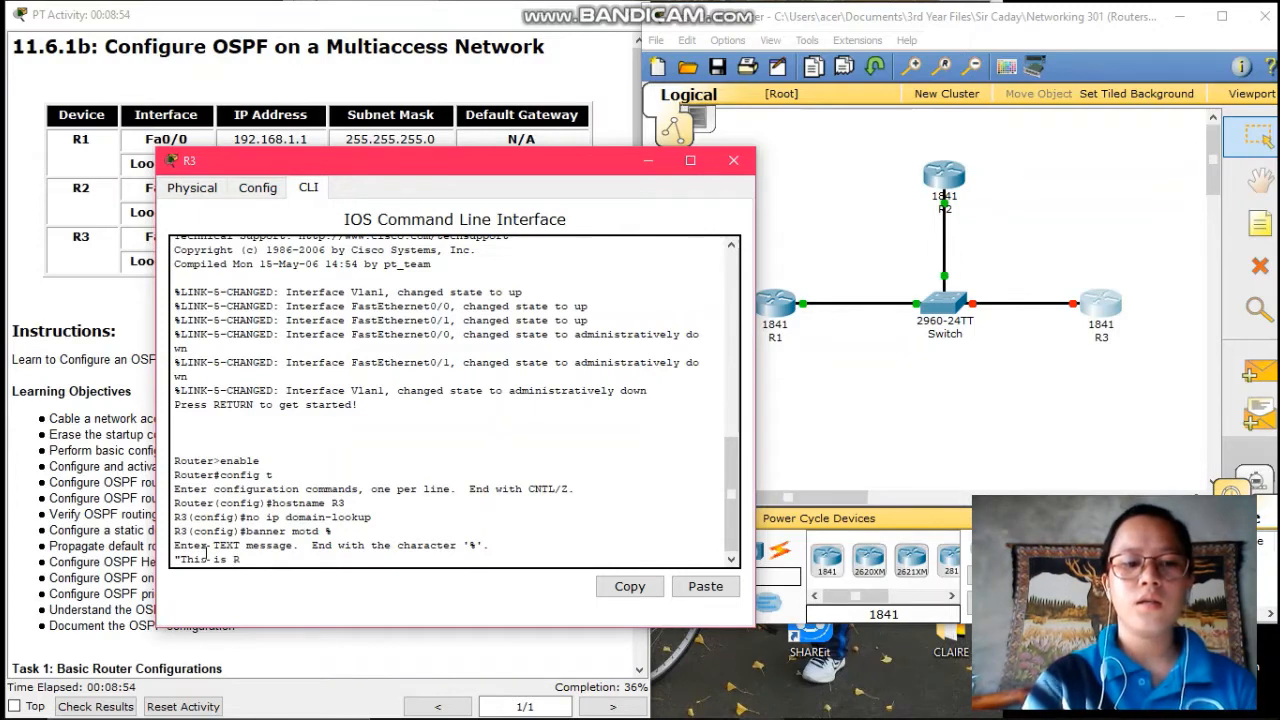
type("3")
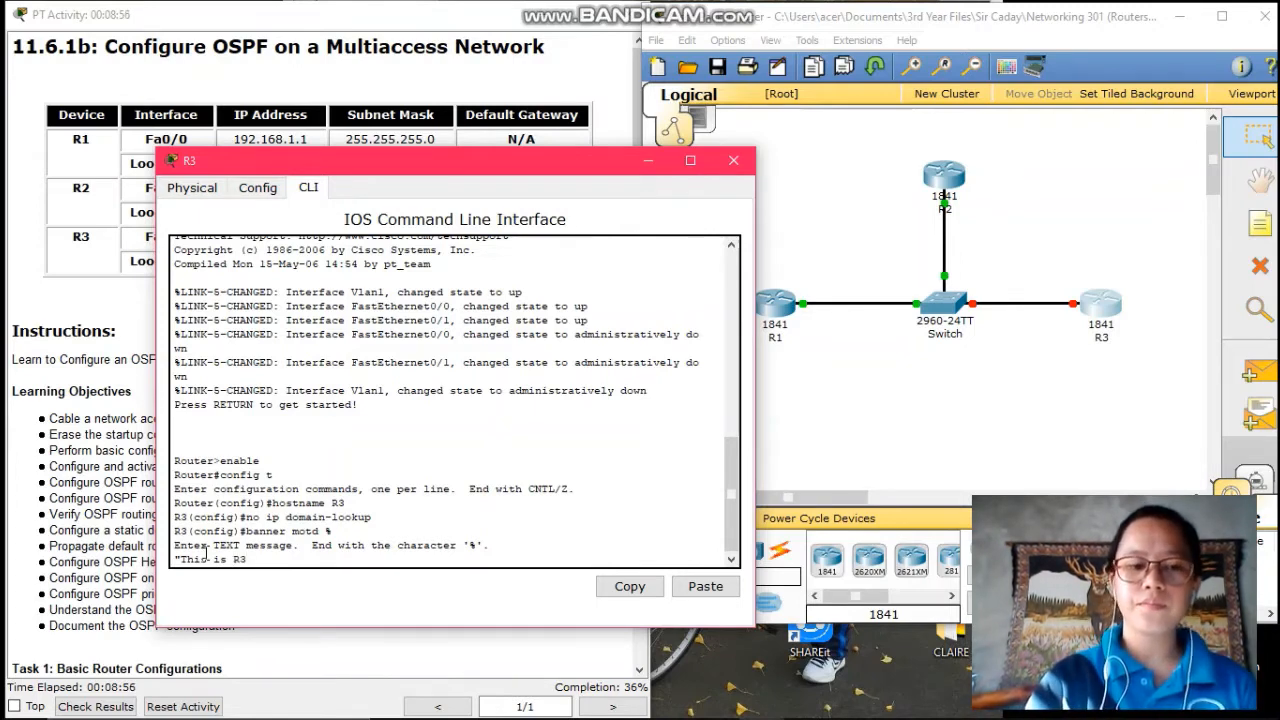
type(". ")
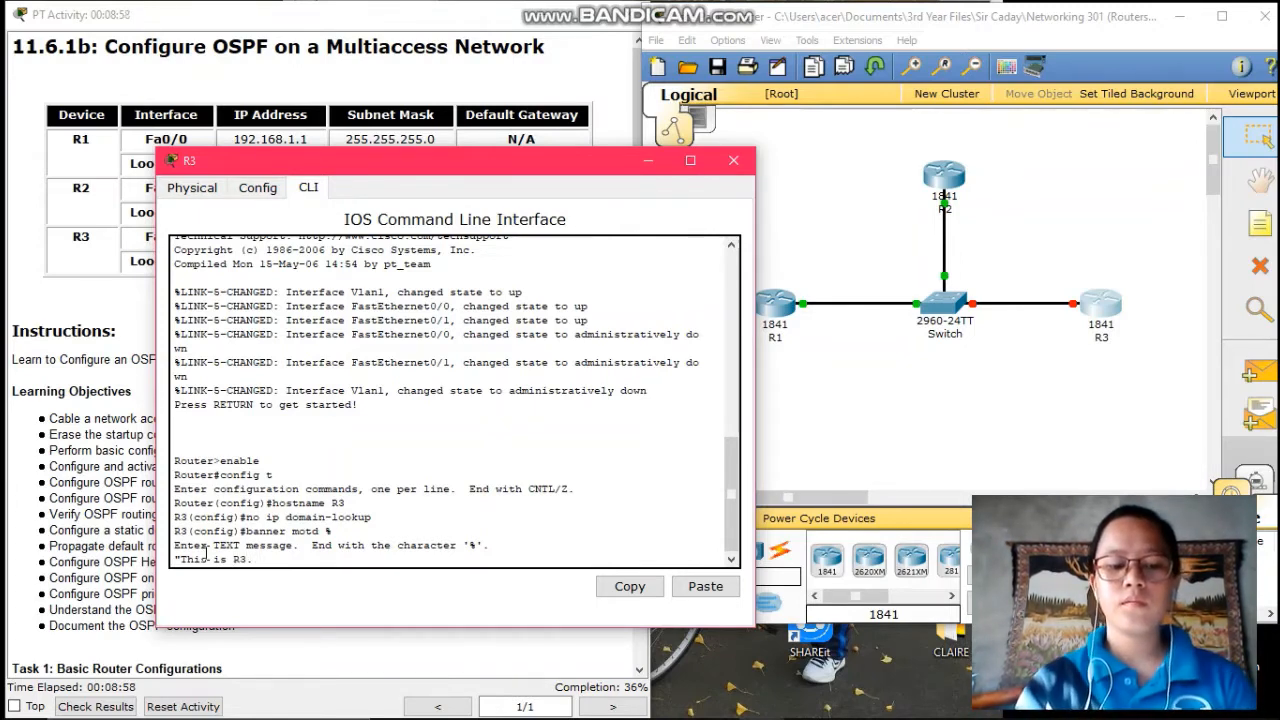
type("Authori")
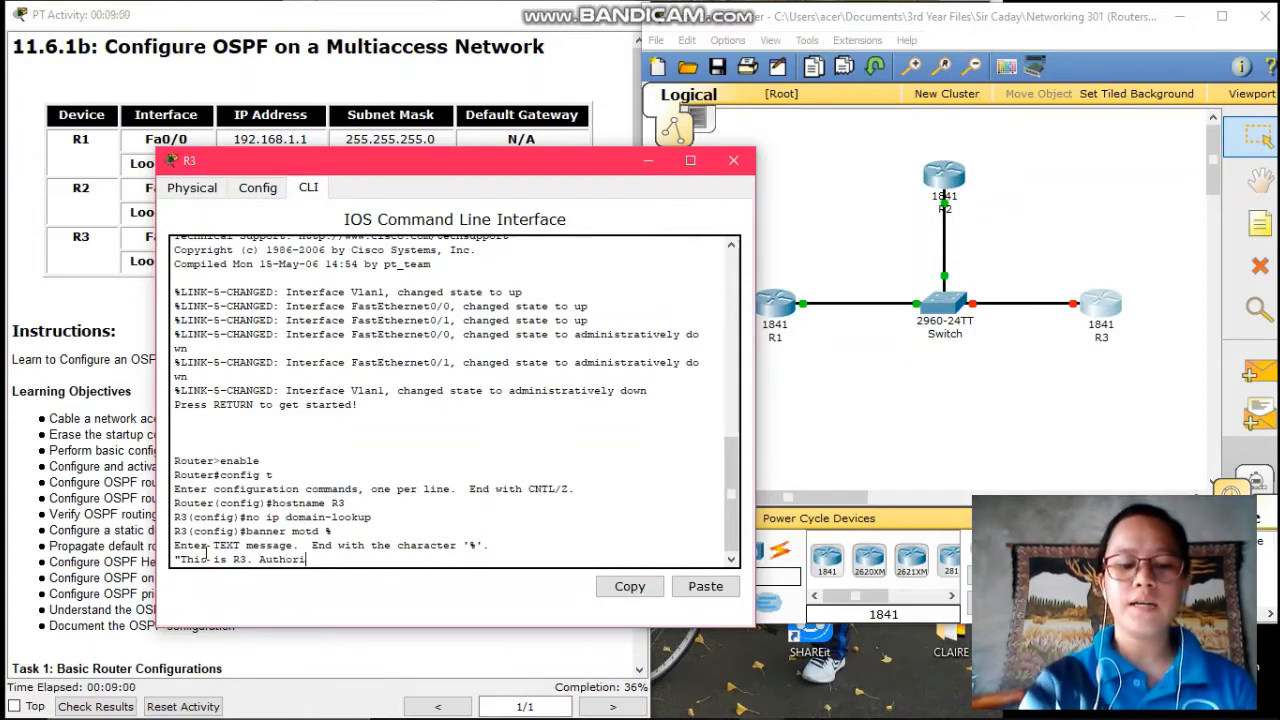
type("zed a")
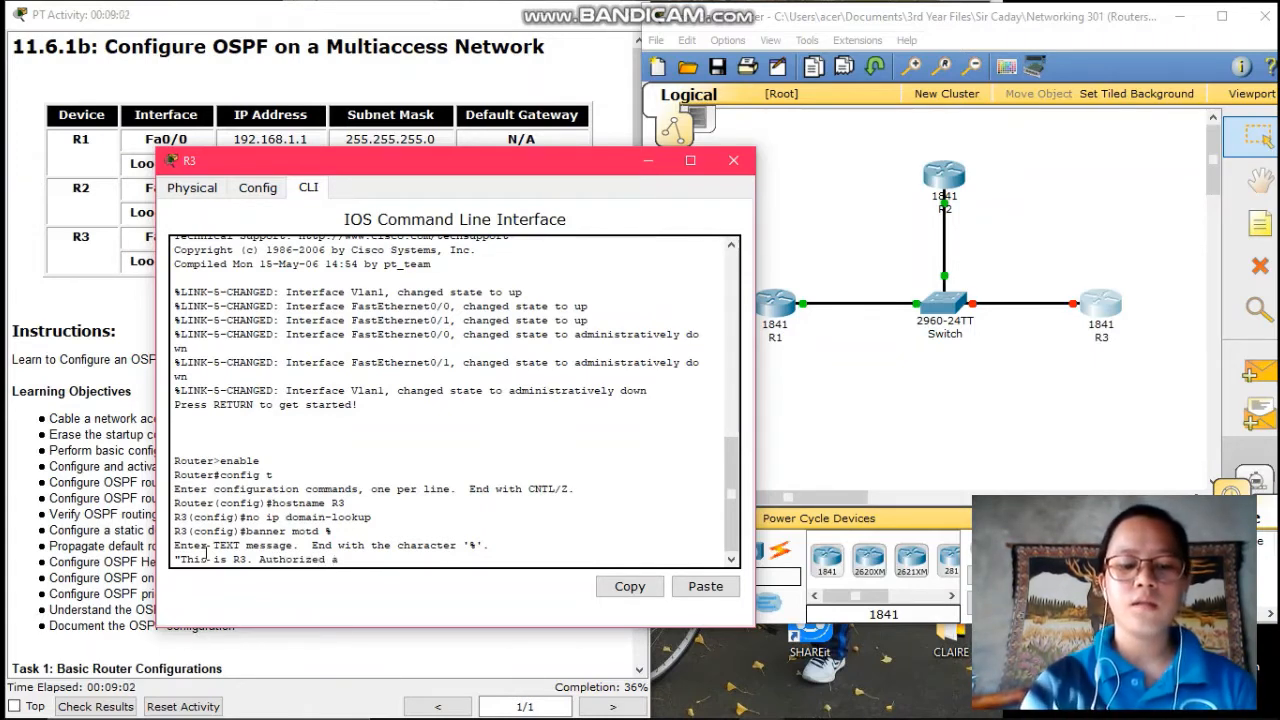
key("BackSpace")
type("Ac")
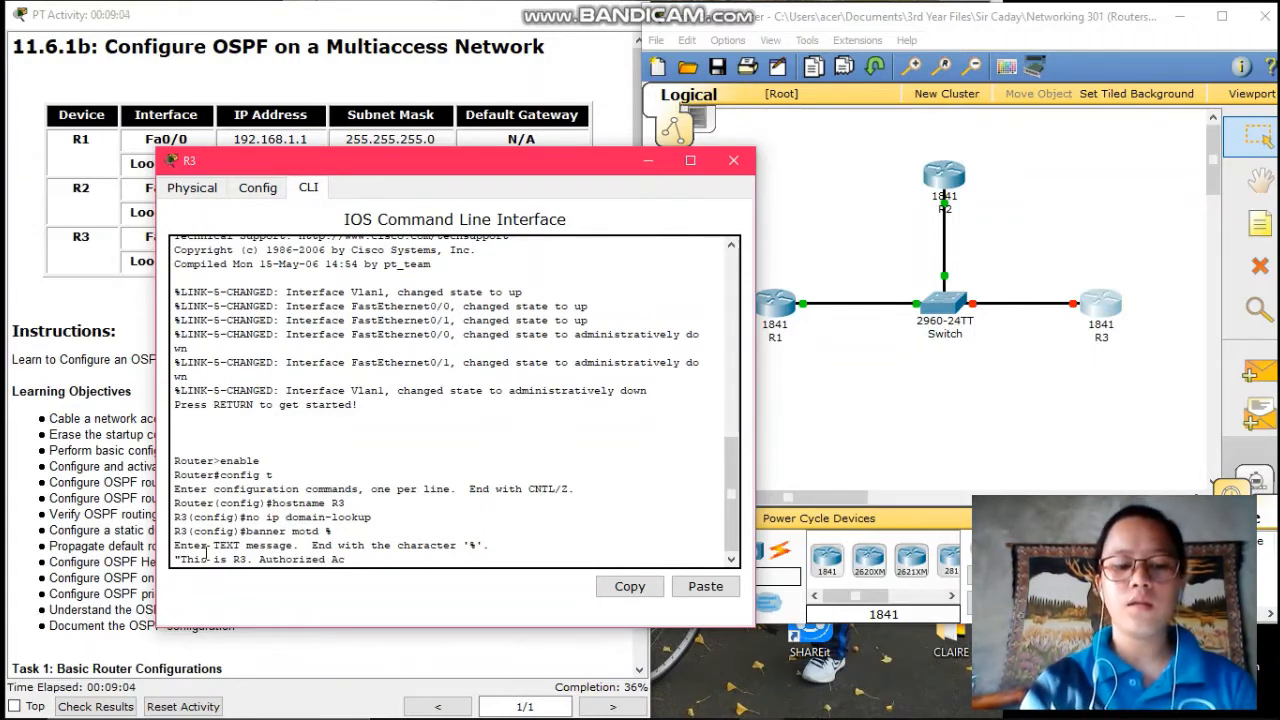
type("cess Onl")
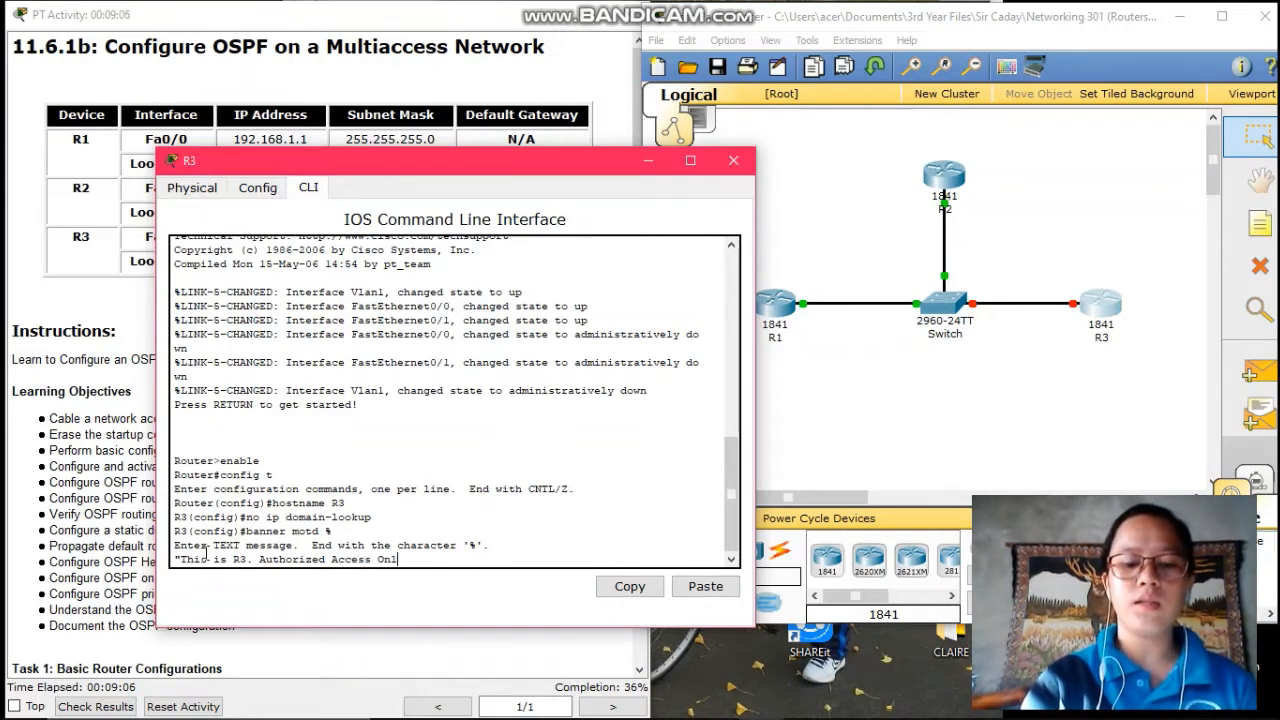
type("y.")
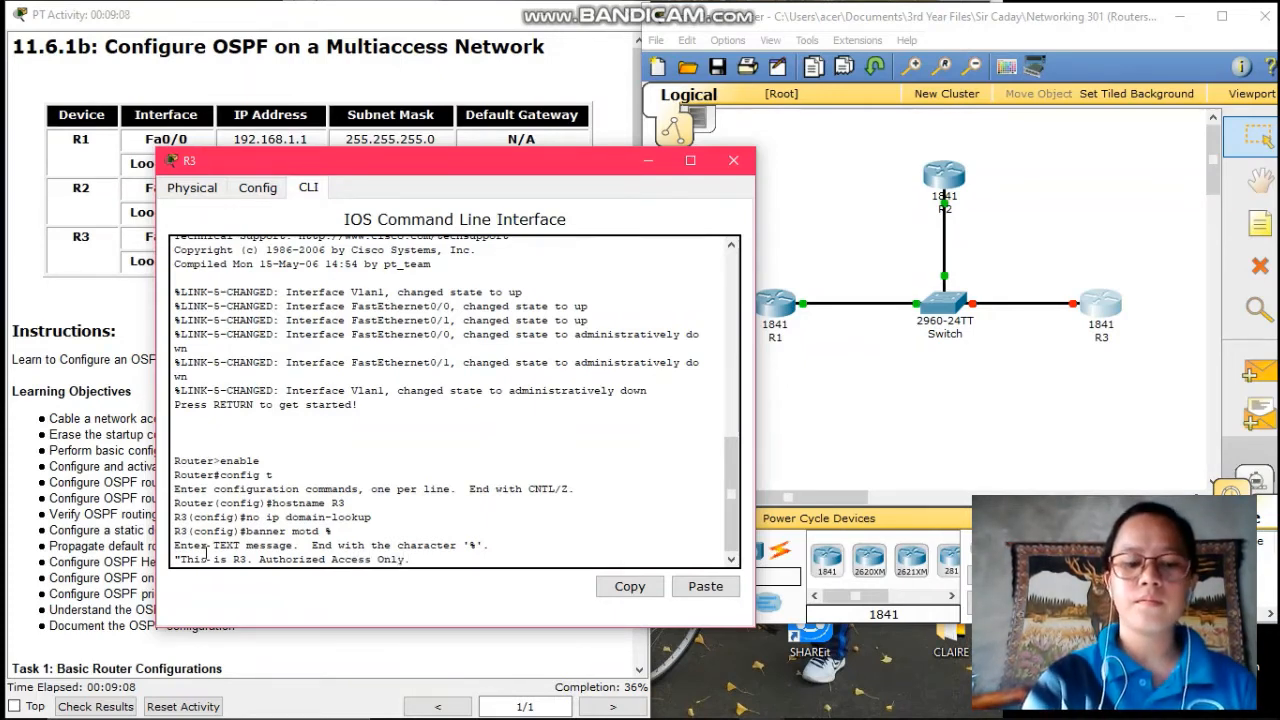
type("\"")
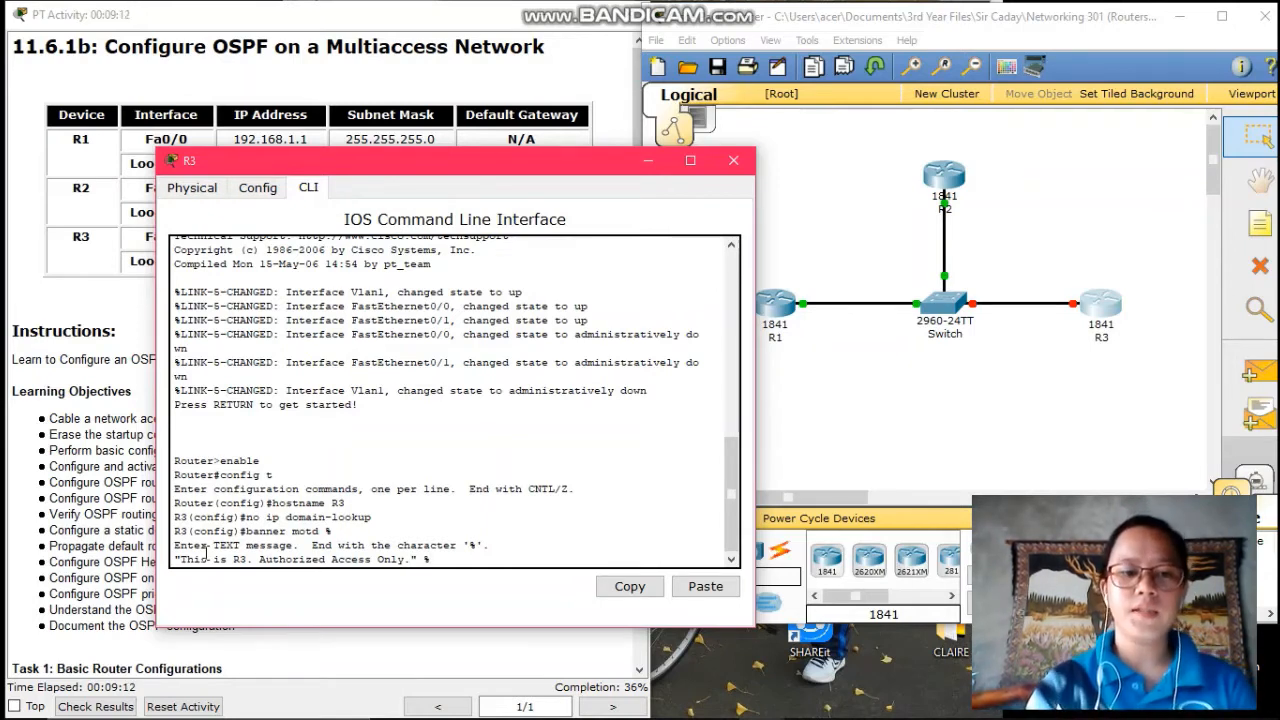
type(" %")
key("Return")
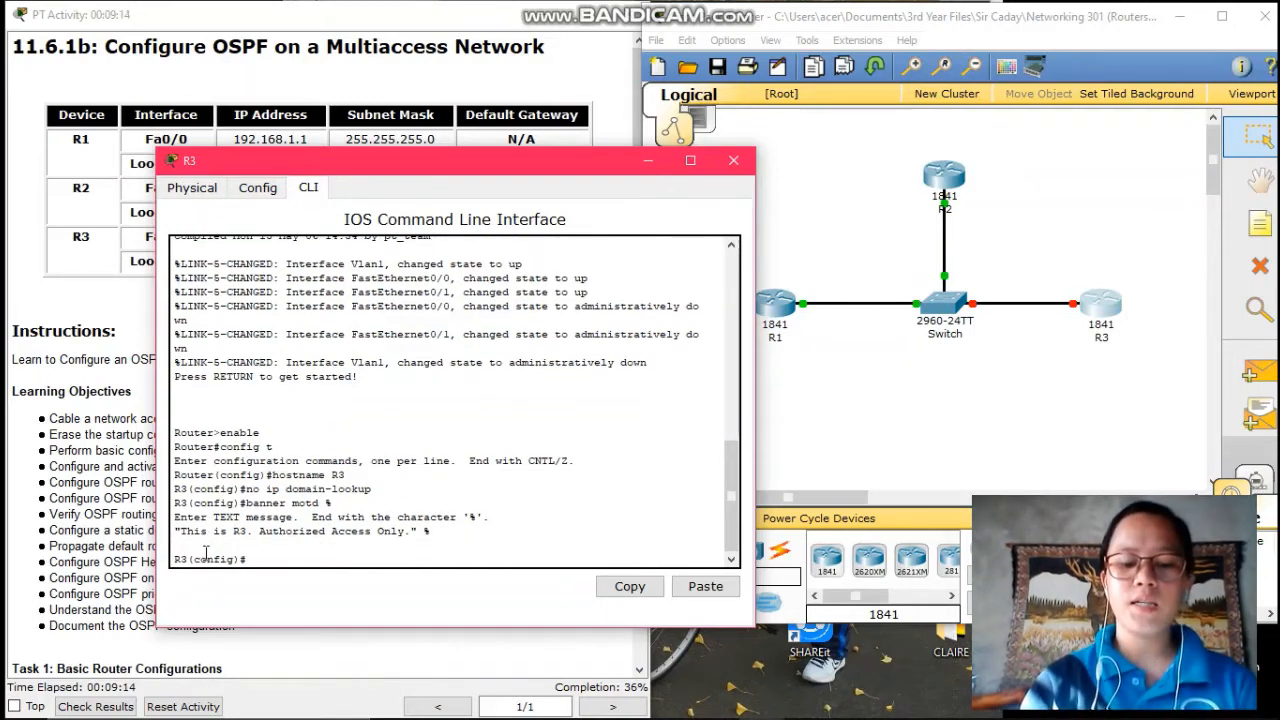
- Set R3's enable secret and a console 0 password with login required
type("enable s")
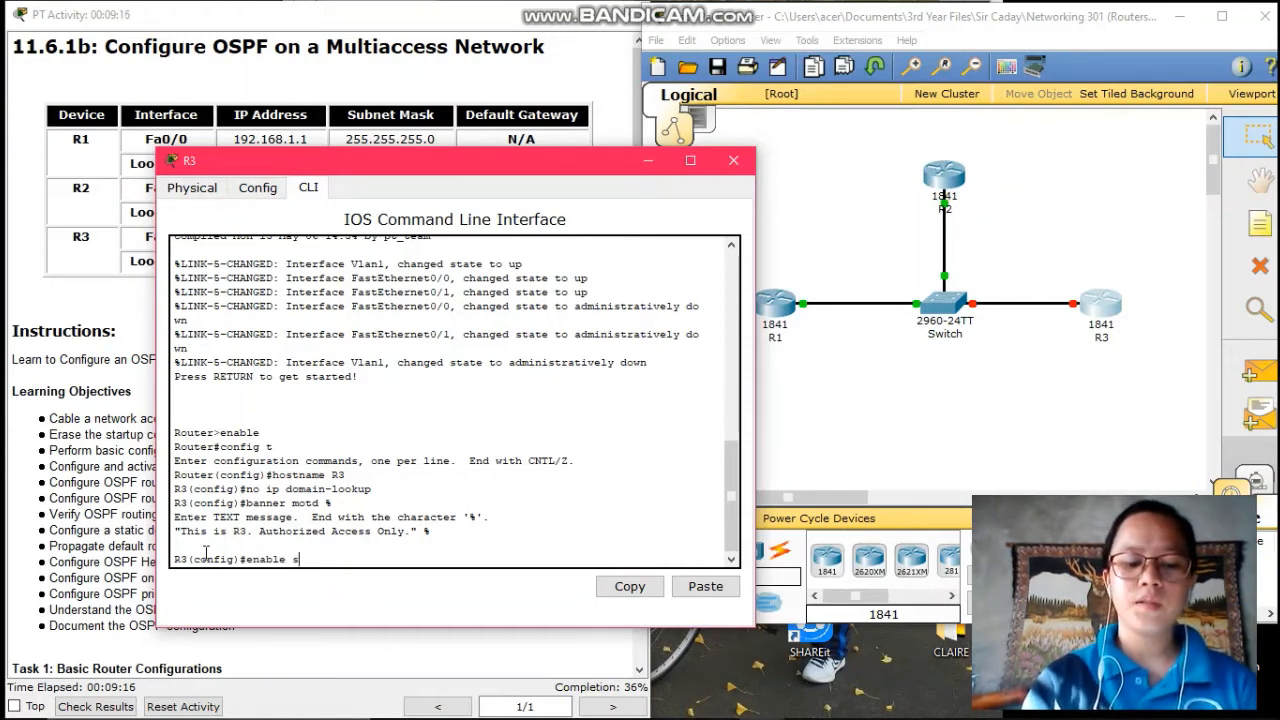
type("ecret cl")
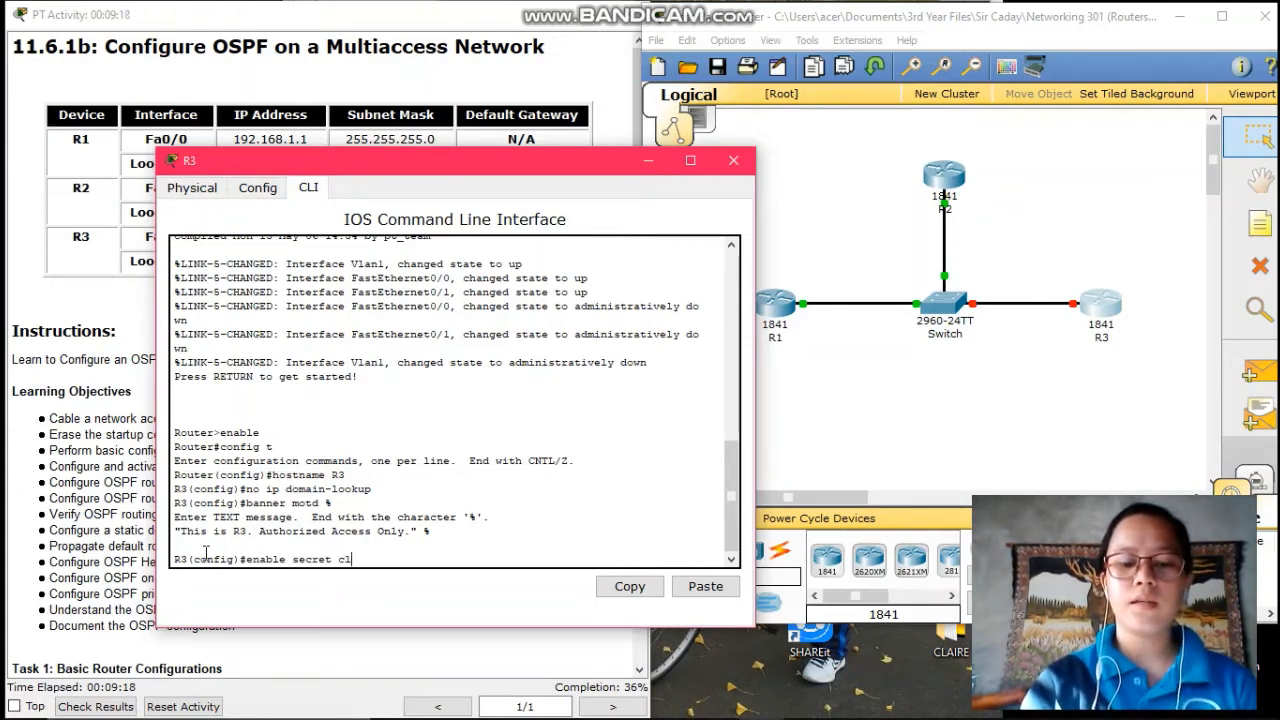
type("ass")
key("Return")
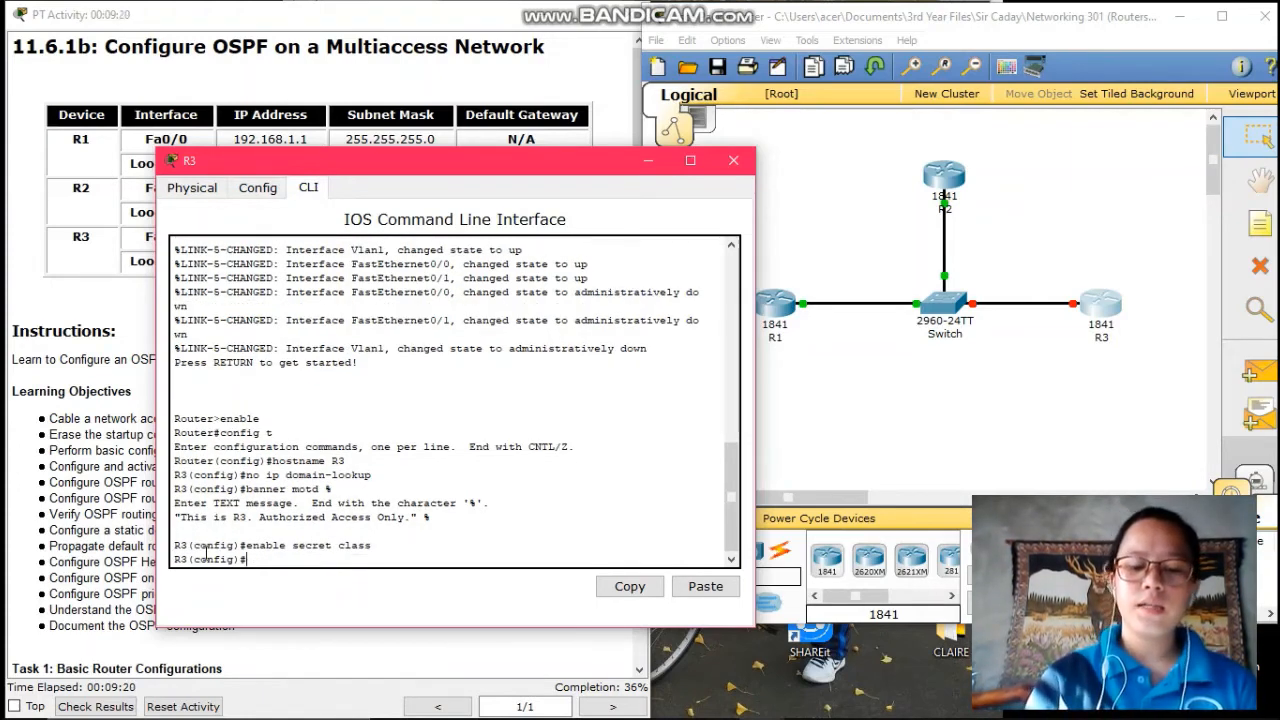
type("line co")
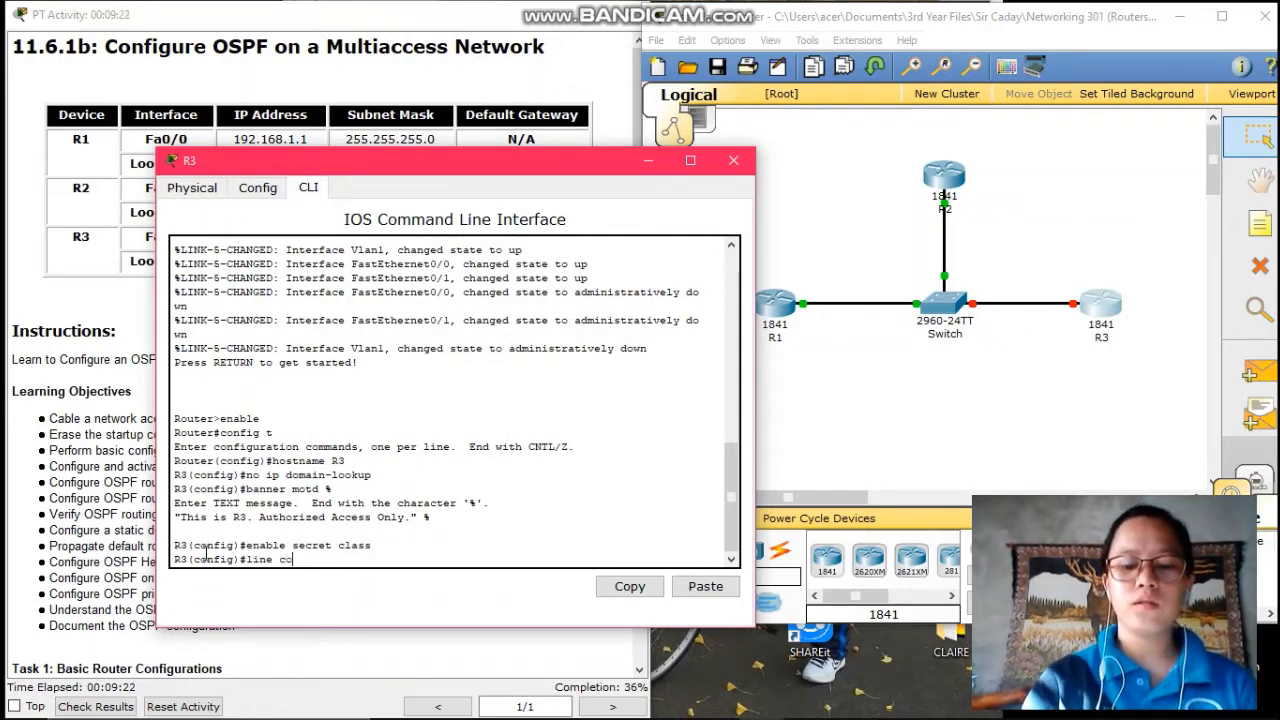
type("nsole 0")
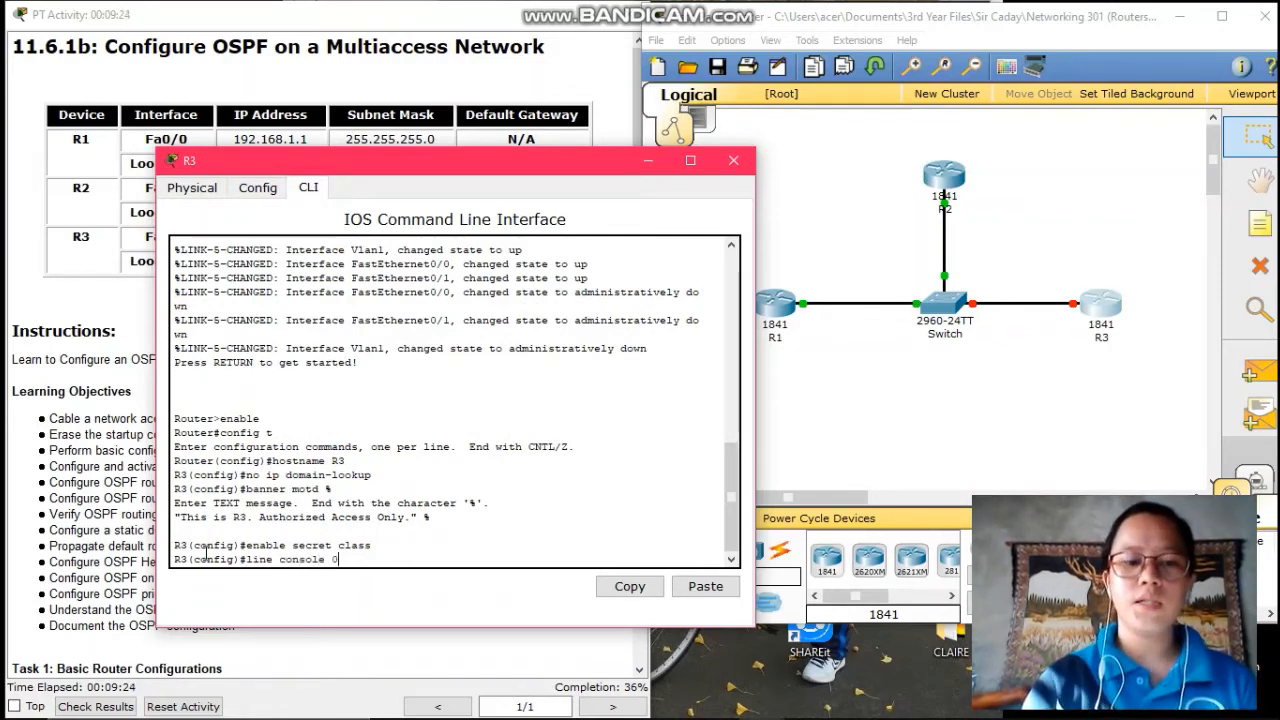
key("Return")
type("pass")
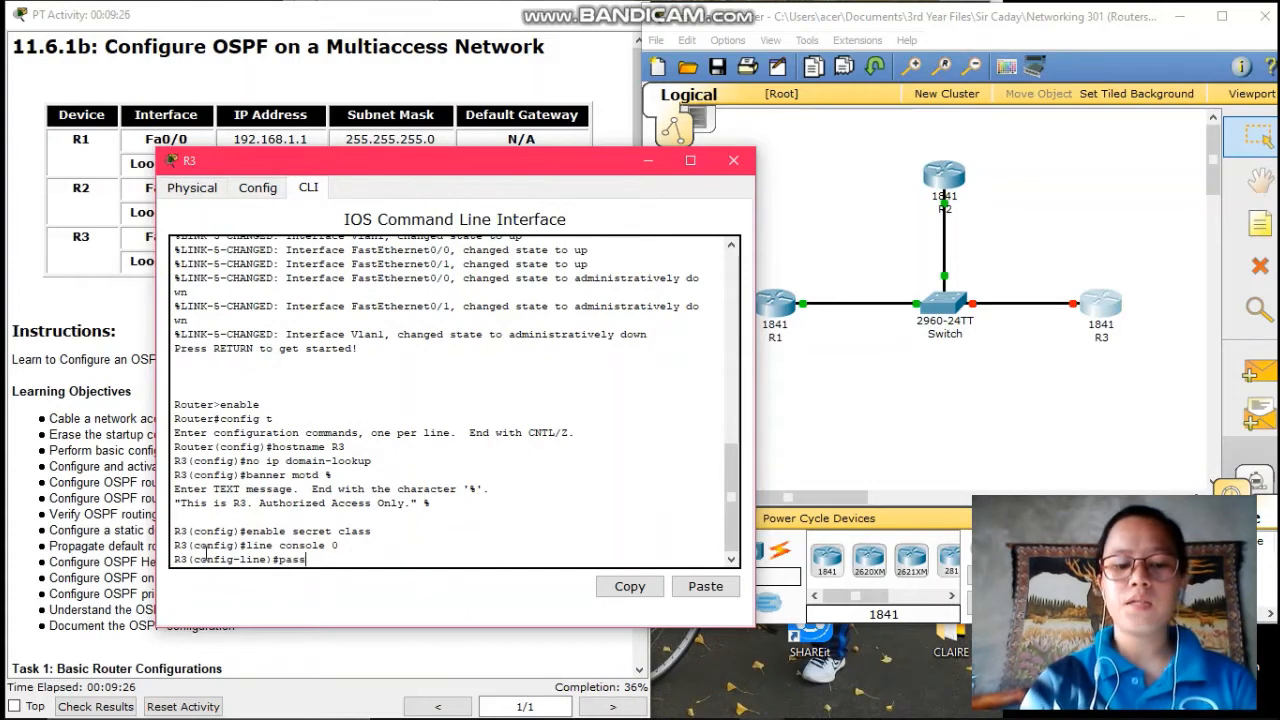
type("word cisco")
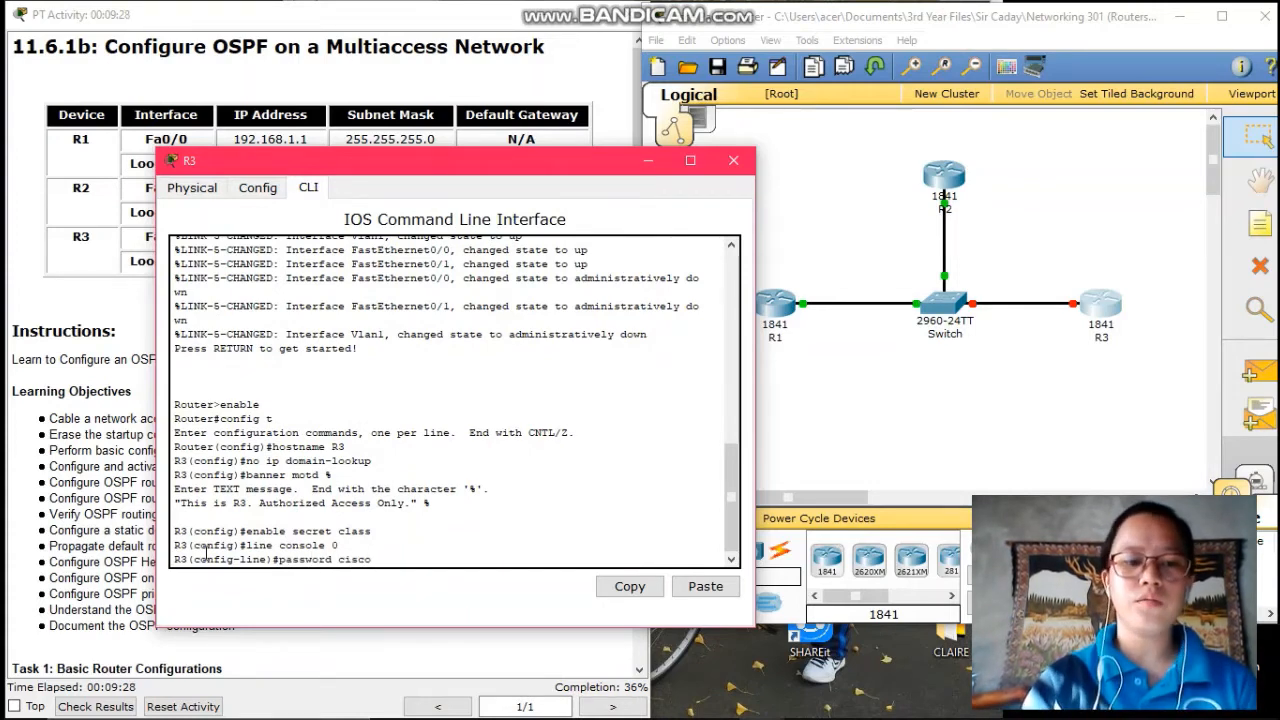
key("Return")
type("login")
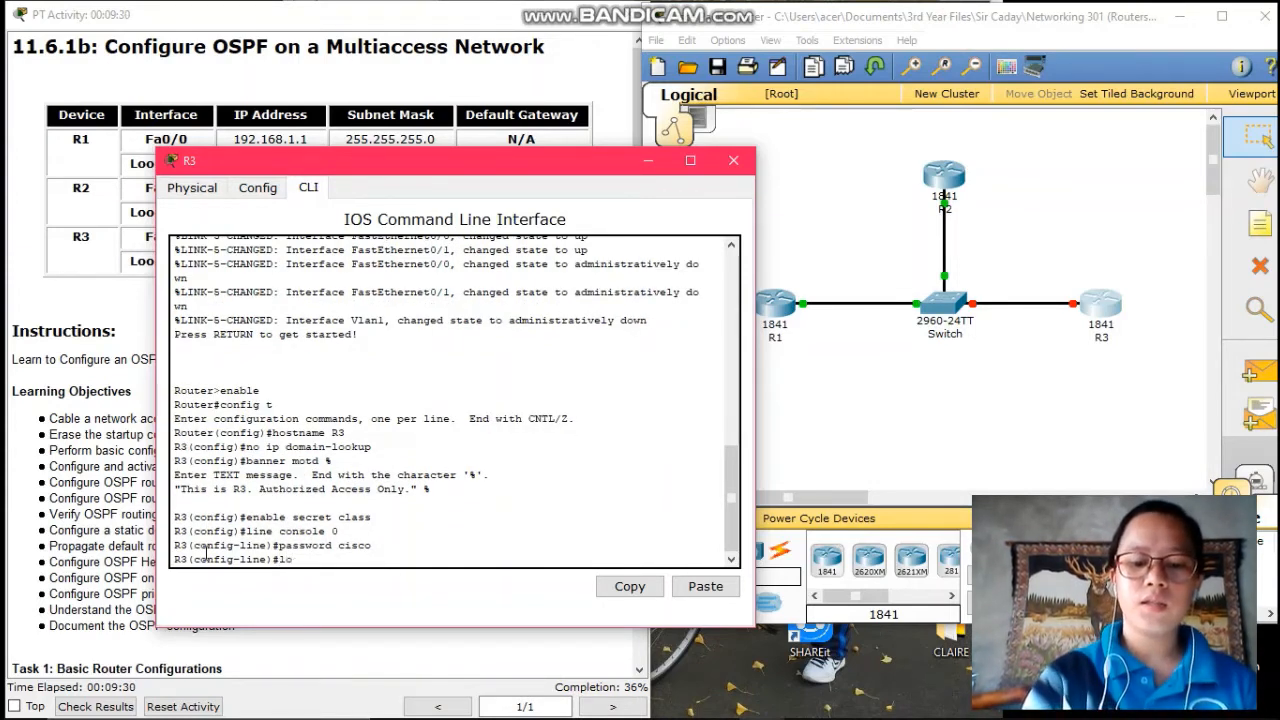
key("Return")
- Set a password on VTY lines 0 15 and exit to global configuration
type("line)#l")
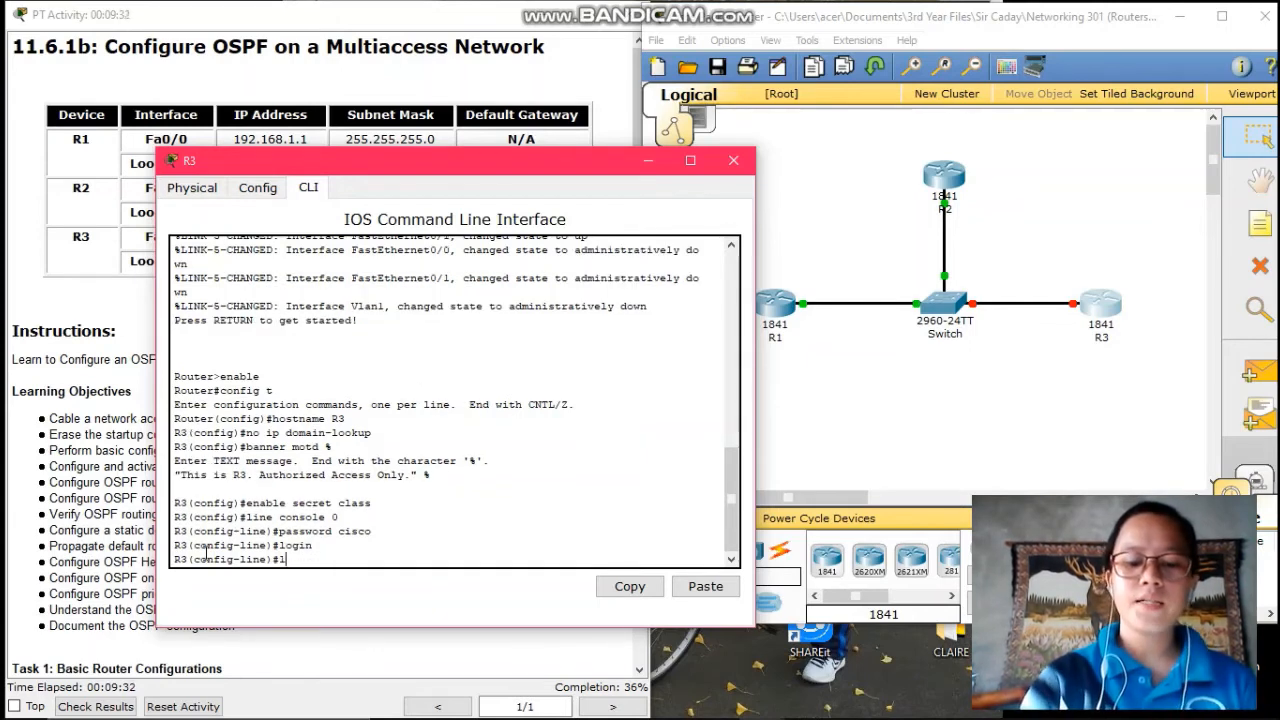
type("ine vty")
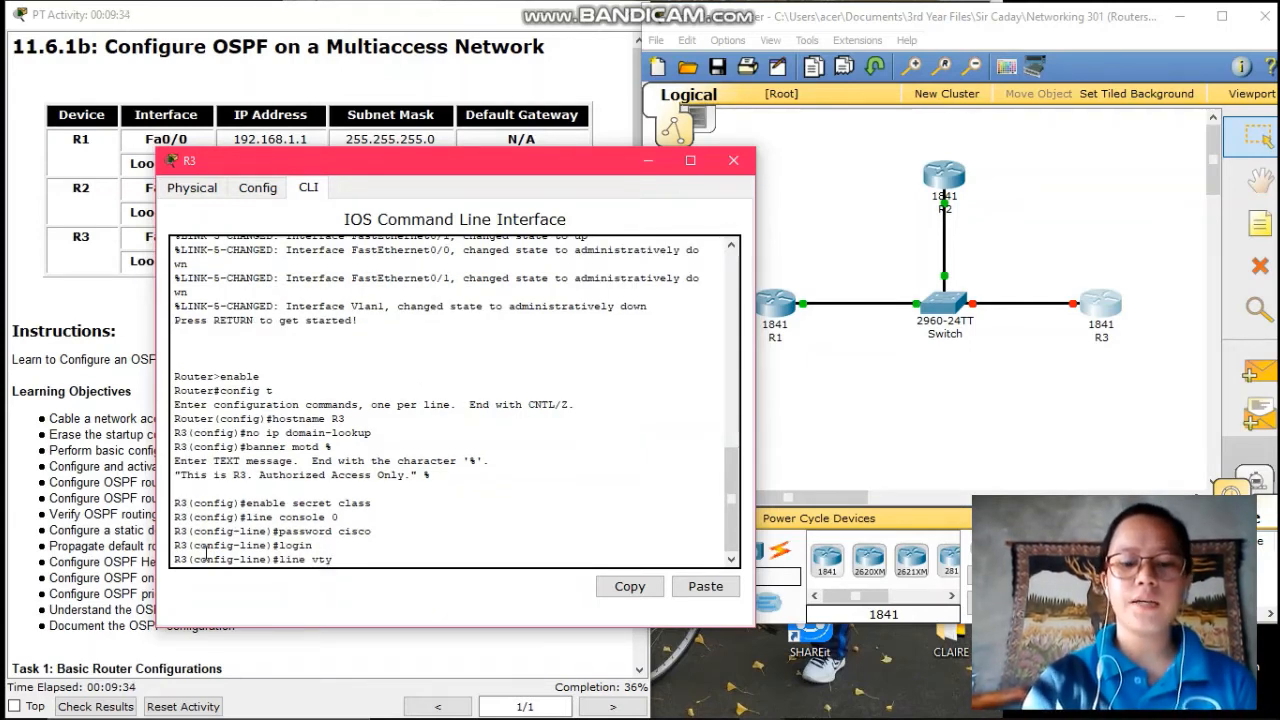
type(" 0 15")
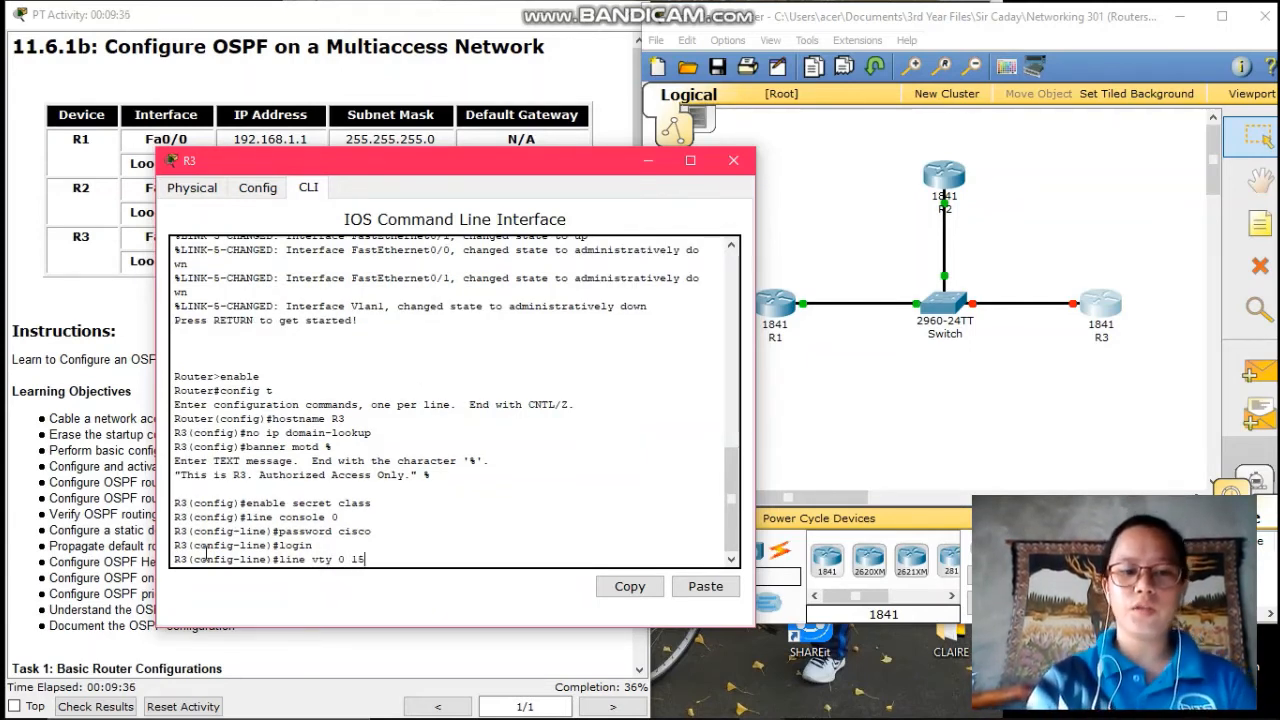
key("Return")
type("pass")
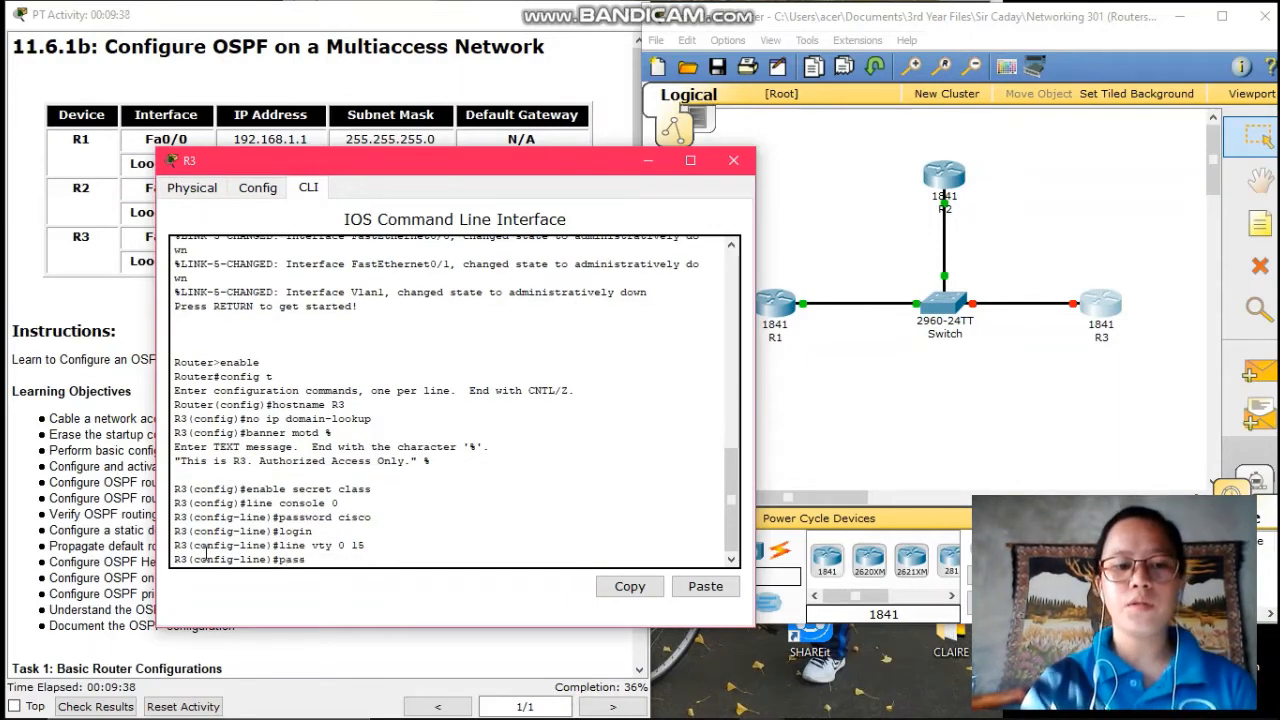
type("w\\")
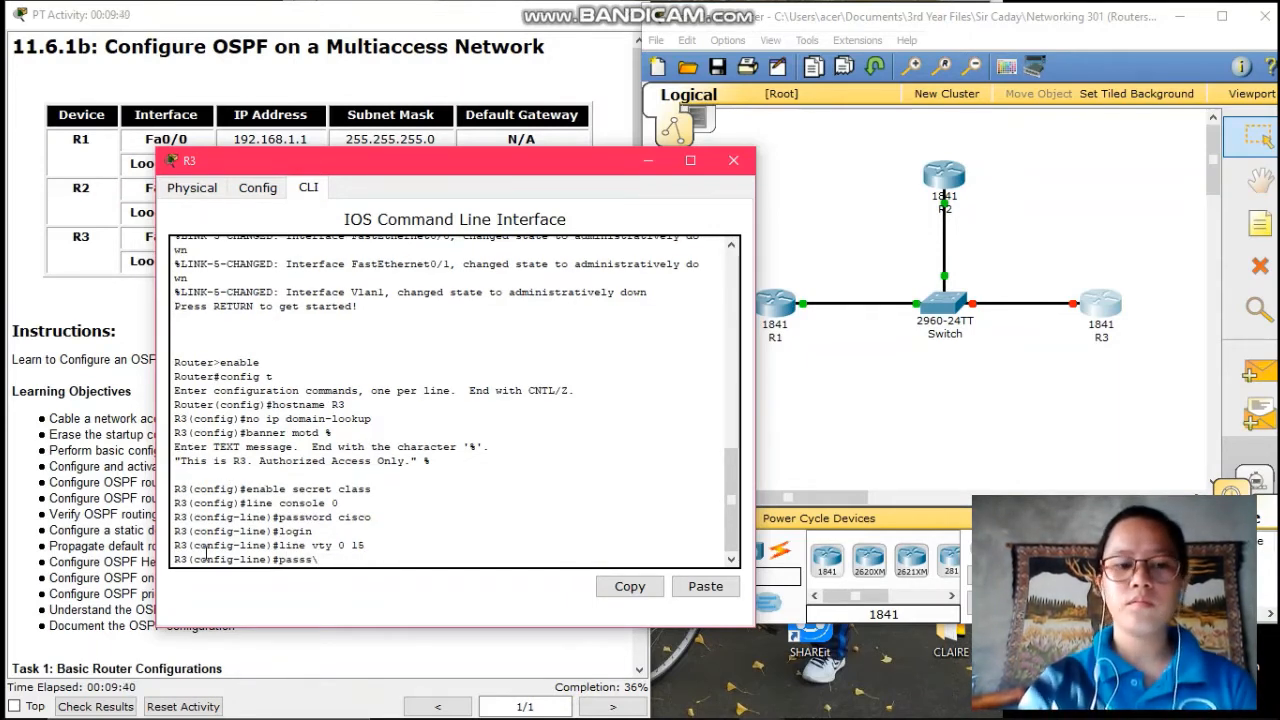
key("BackSpace")
key("BackSpace")
type("word cisco")
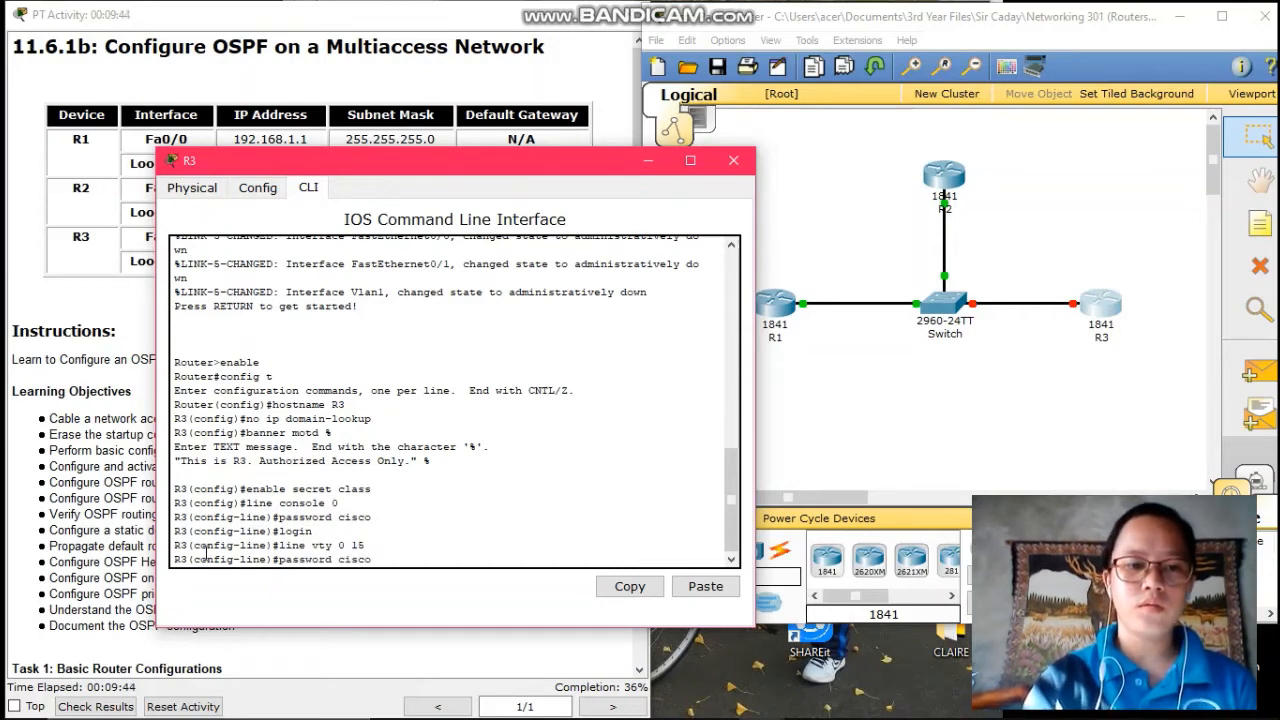
key("Return")
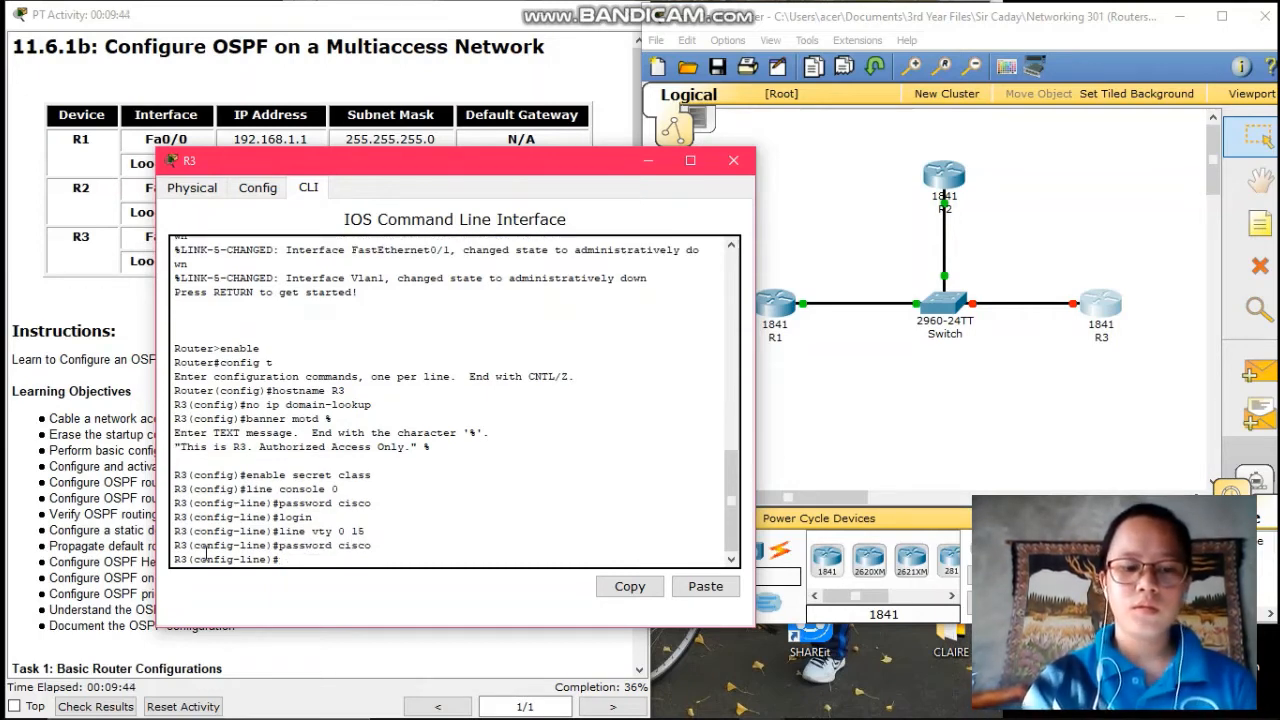
type("exit")
key("Return")
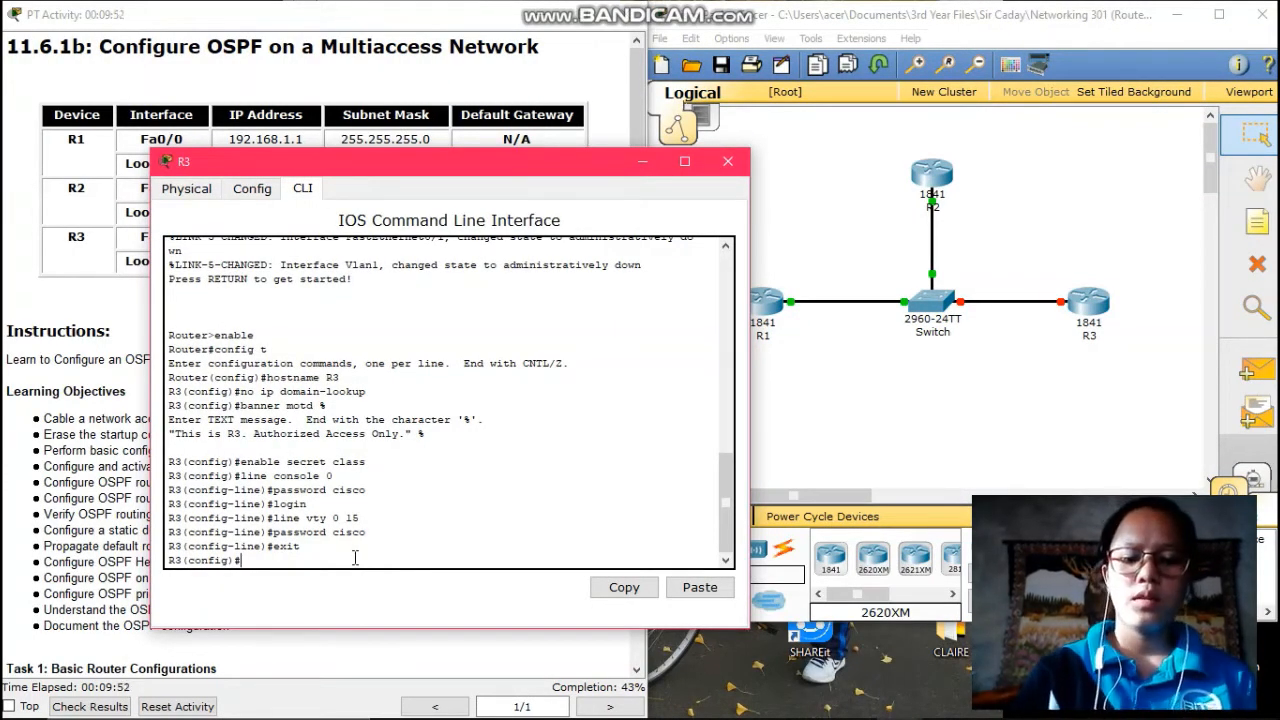
- Assign 192.168.1.3 255.255.255.0 to R3's FastEthernet0/0 interface
type("int fa")
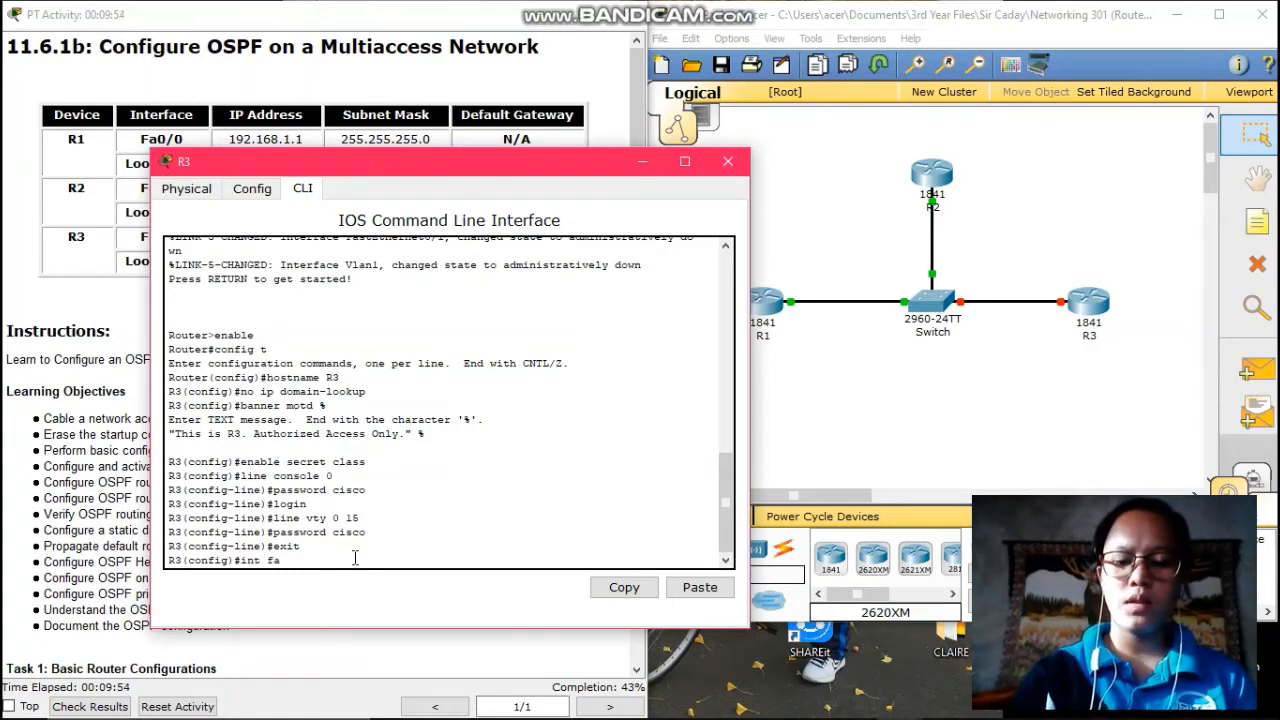
type("0/0")
key("Return")
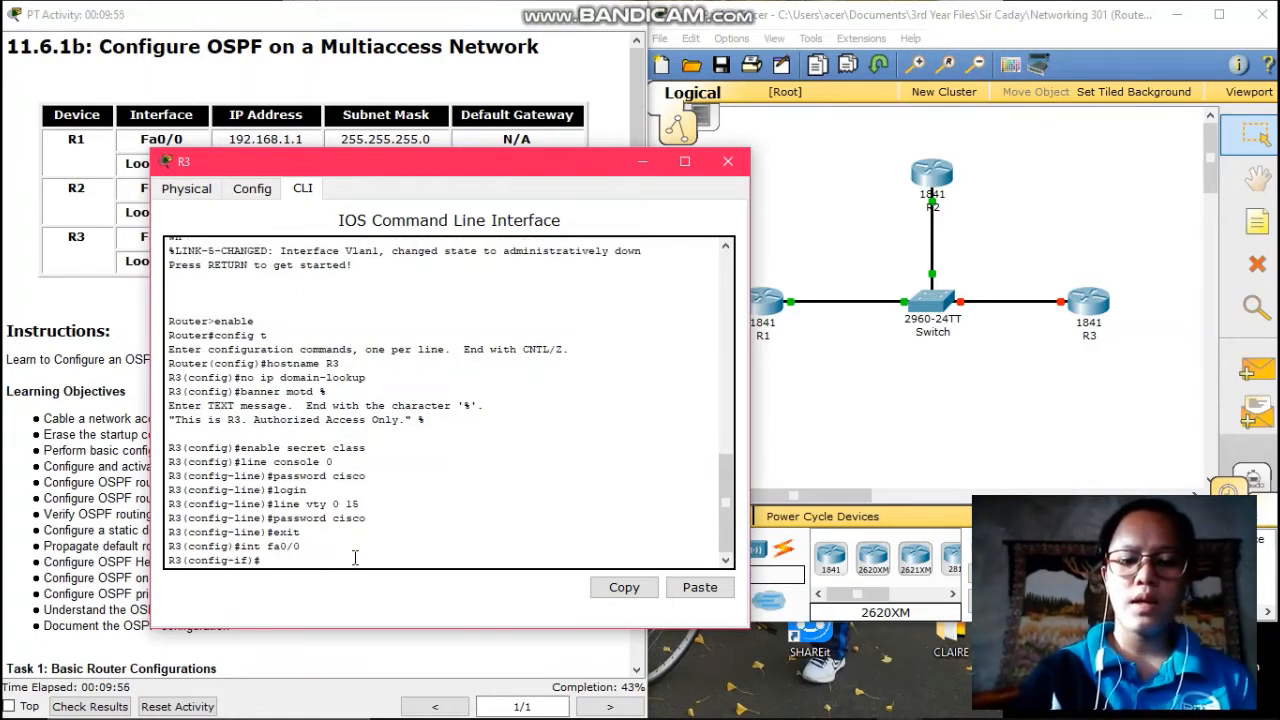
type("ip addr")
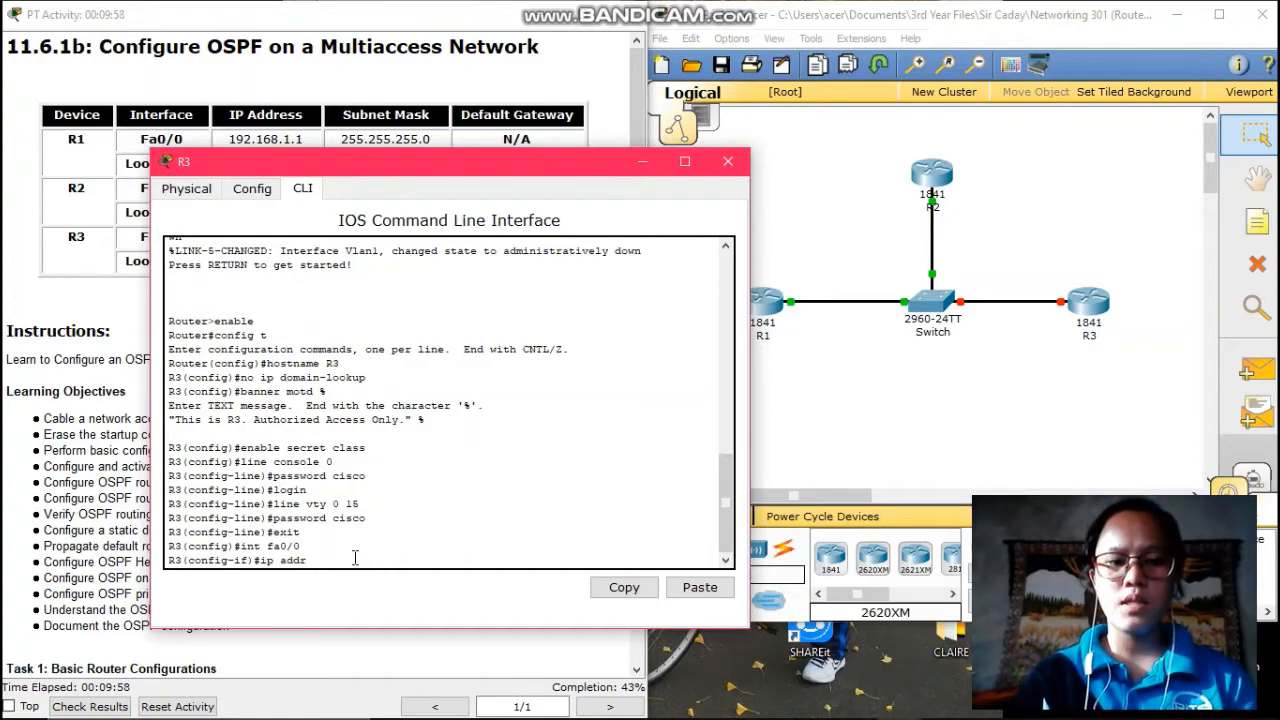
type("ess")
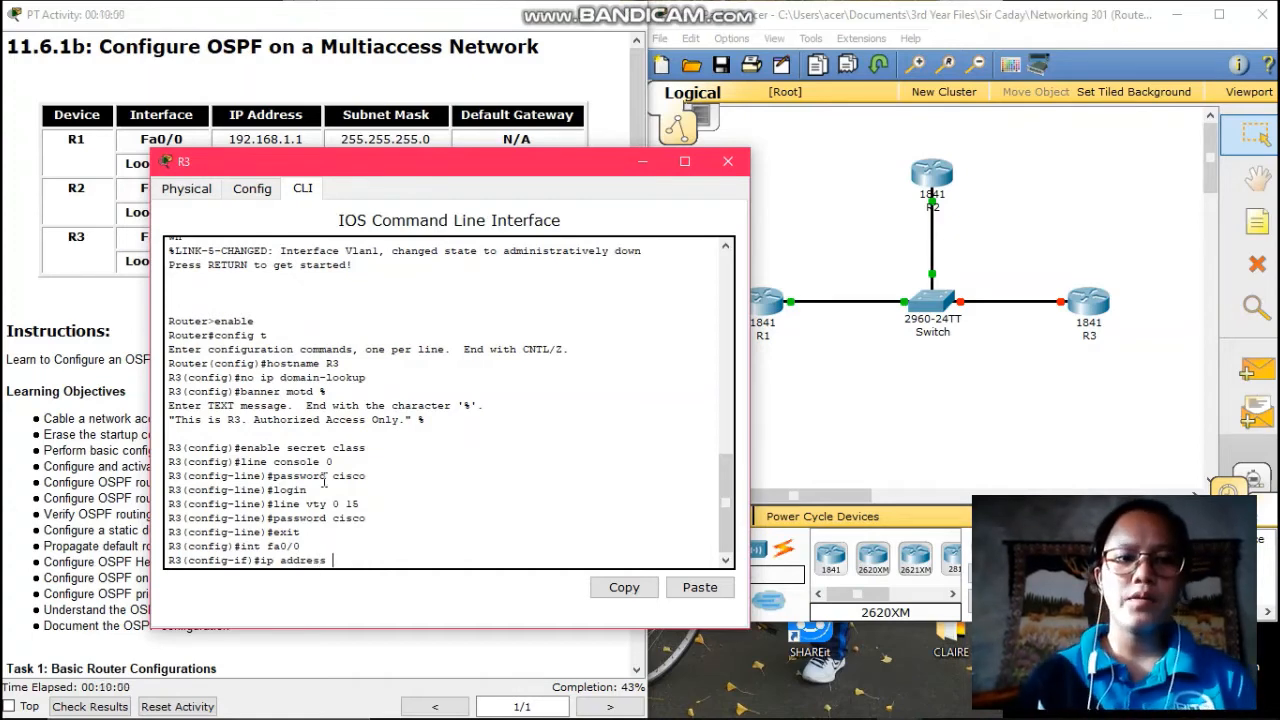
left_click_drag(471, 168, 868, 134)
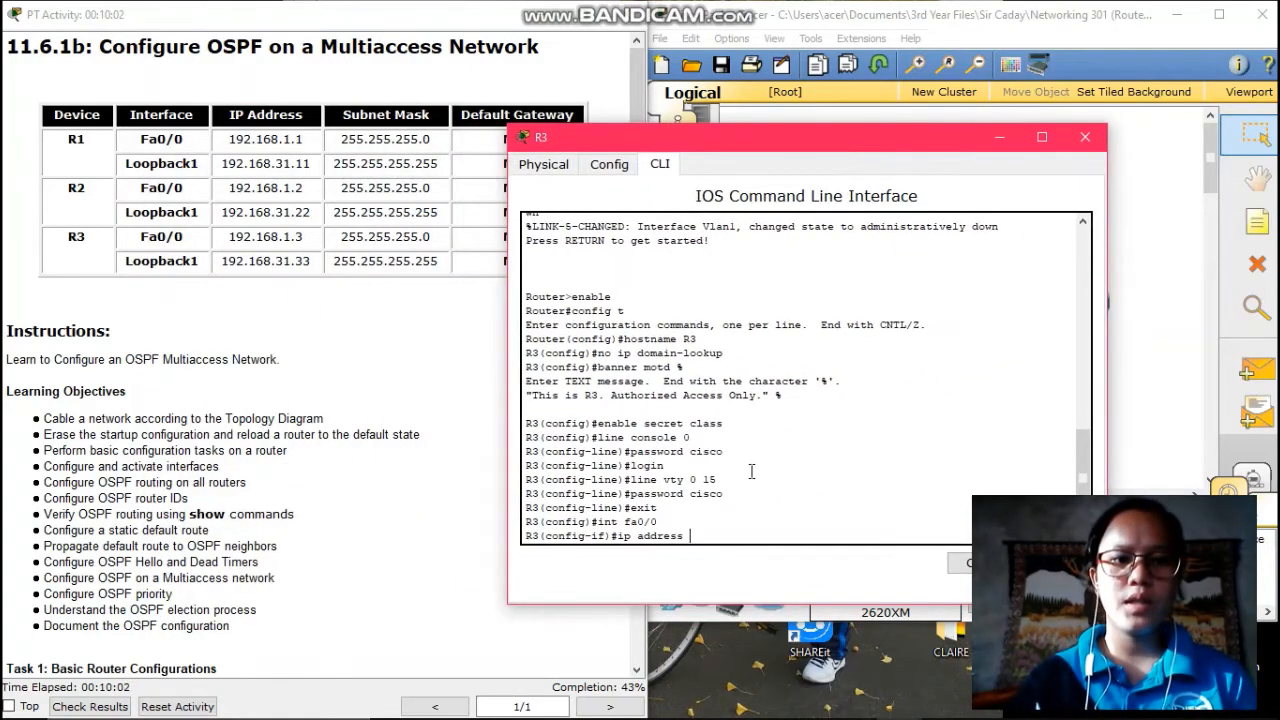
type("192.168")
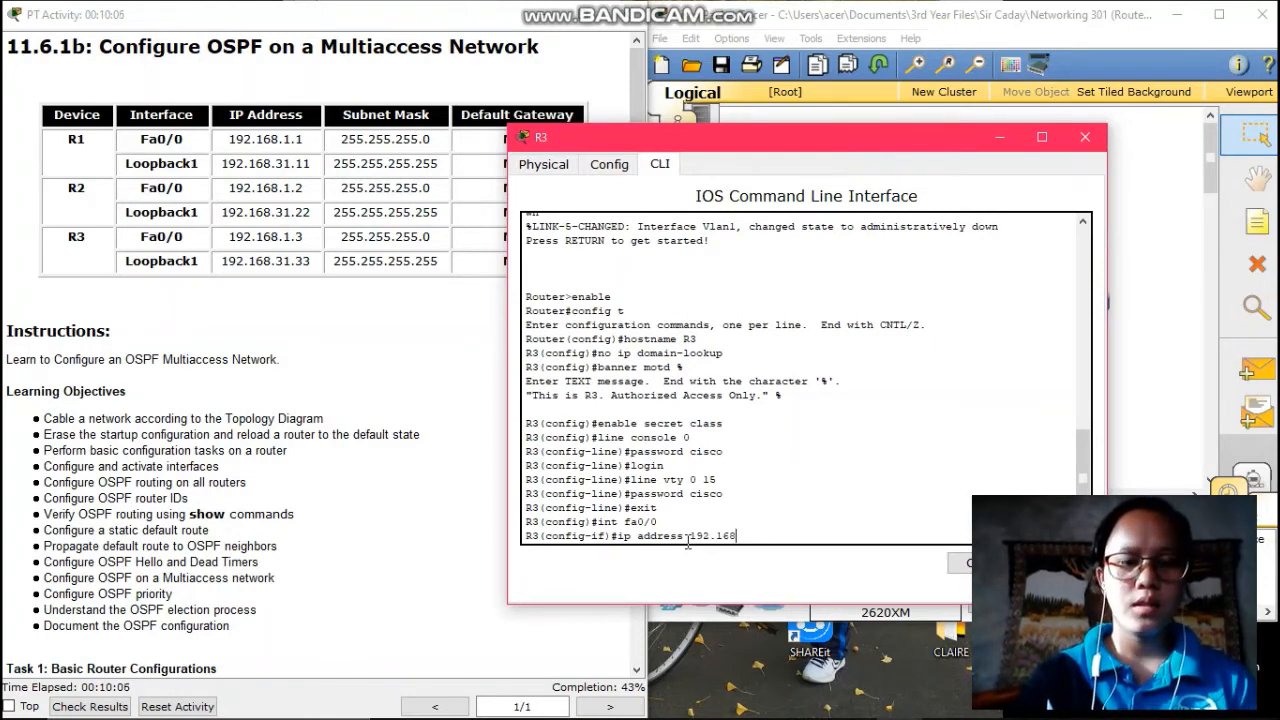
type(".1.3")
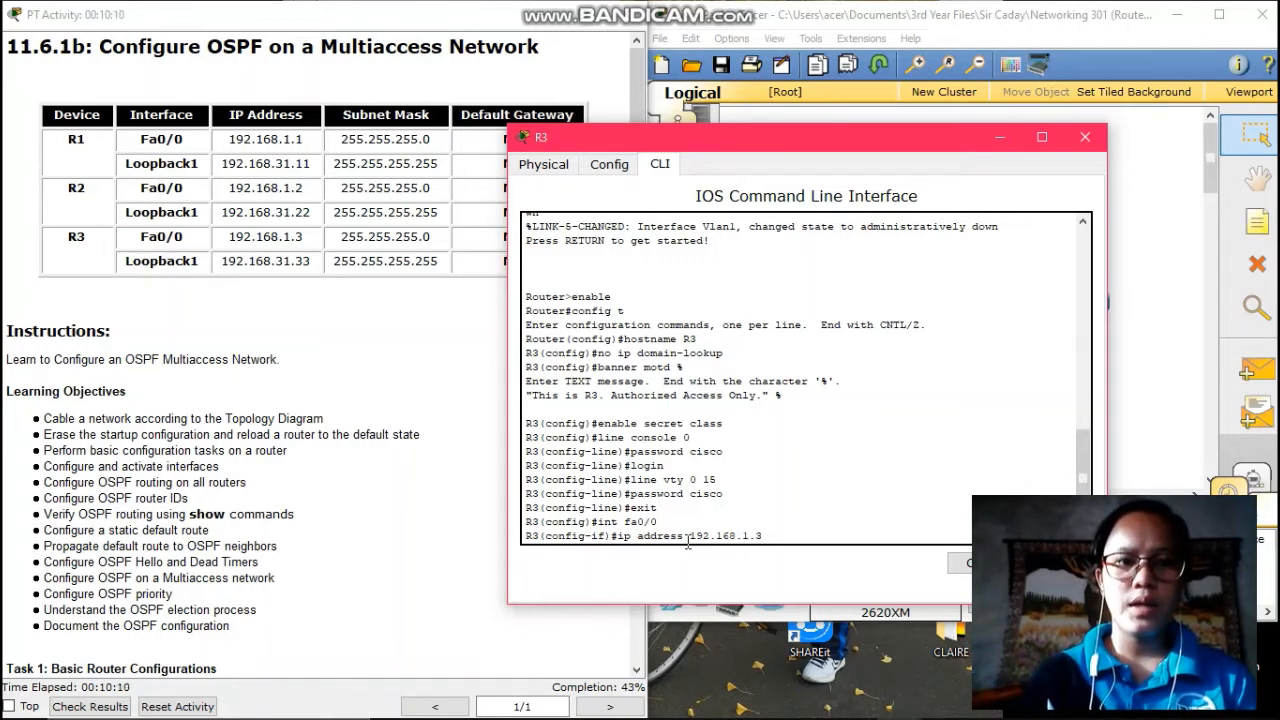
type(" 255")
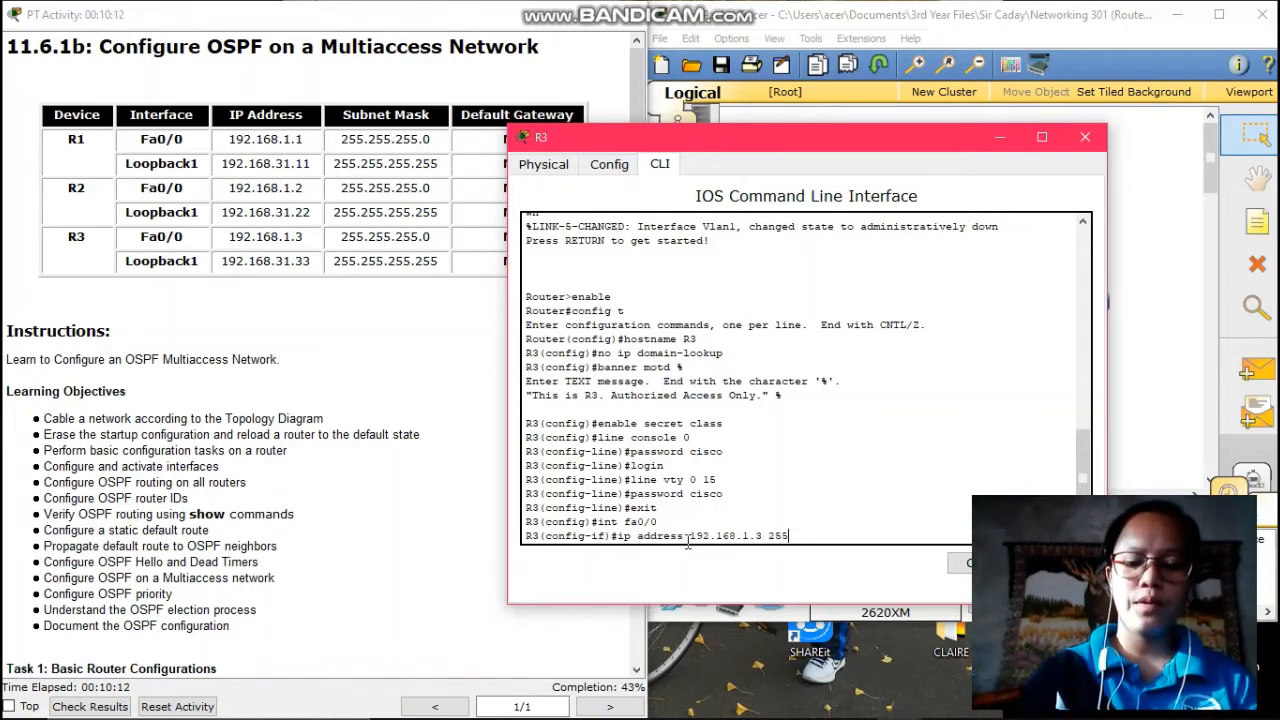
type(".26")
key("BackSpace")
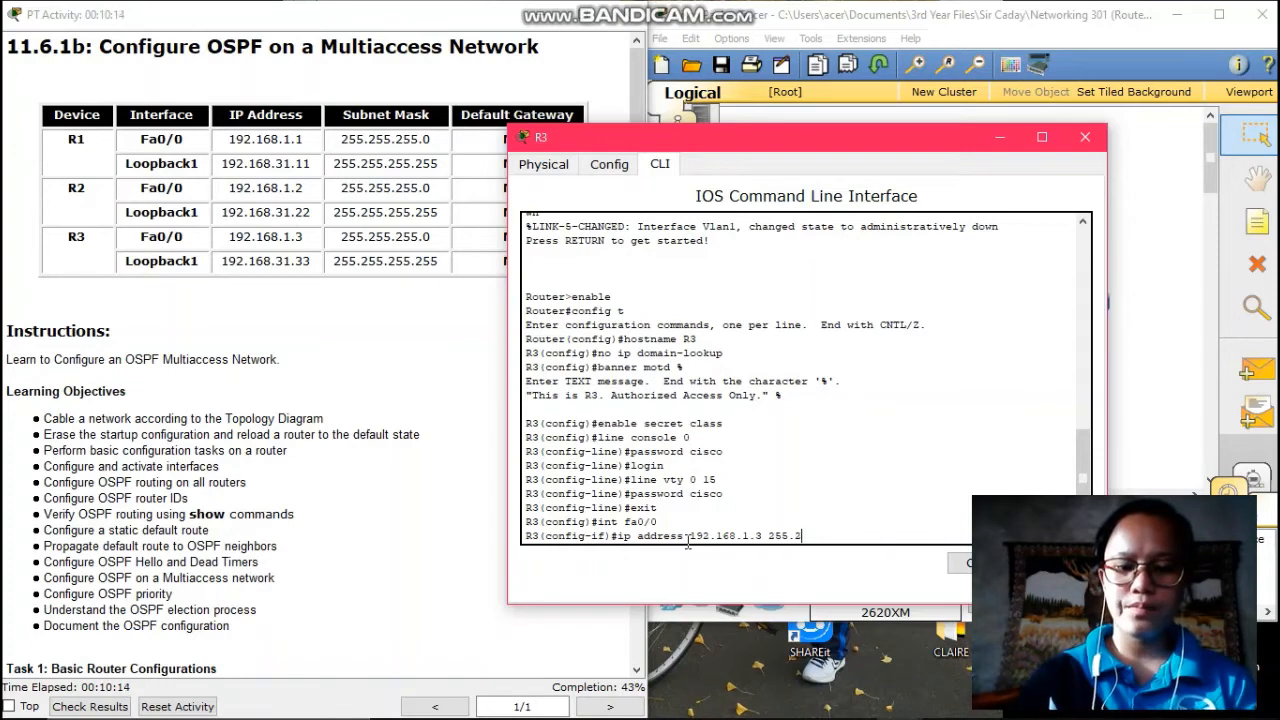
type("55.255")
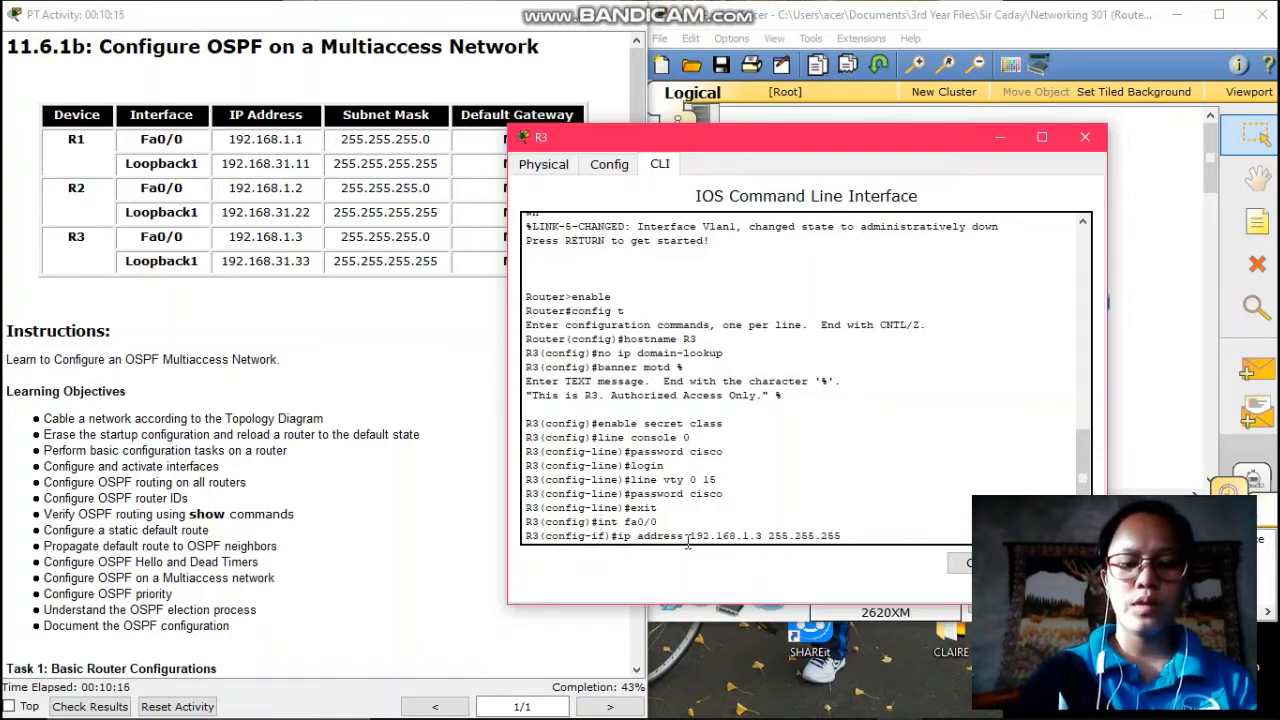
type(".0")
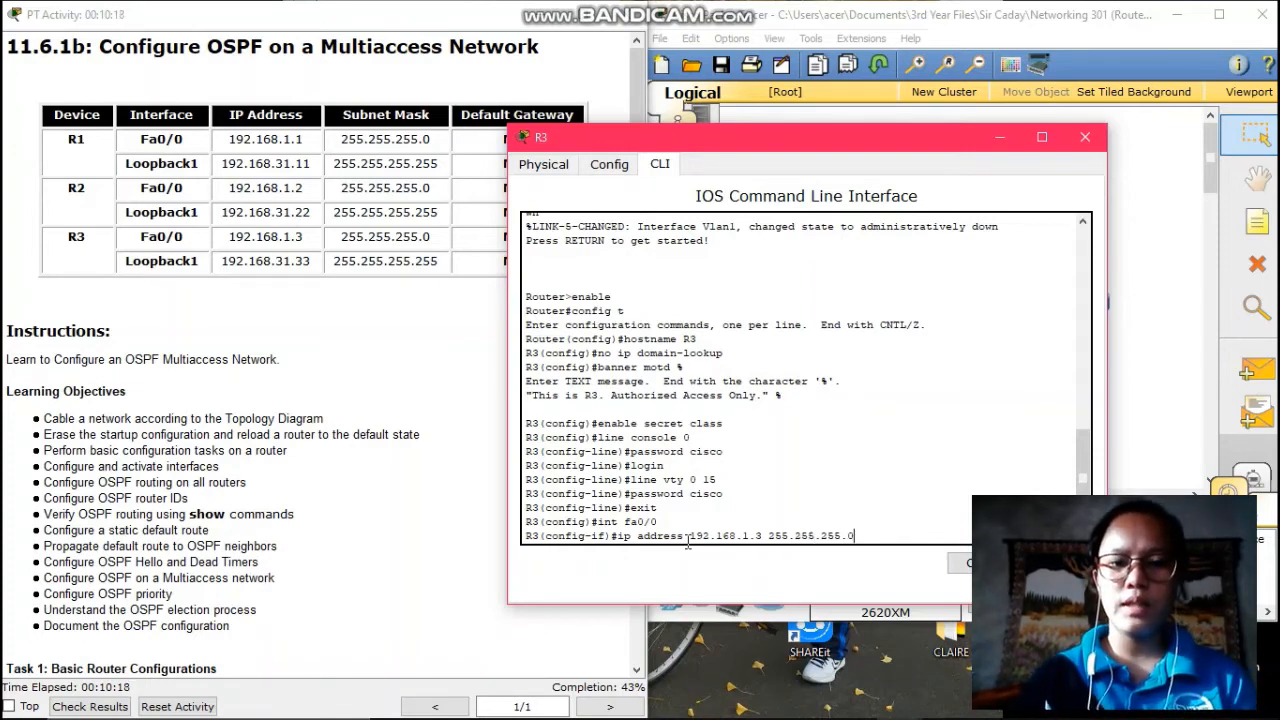
key("Return")
- Enable R3's Fa0/0 with no shutdown and return to global configuration
type("no shutdown")
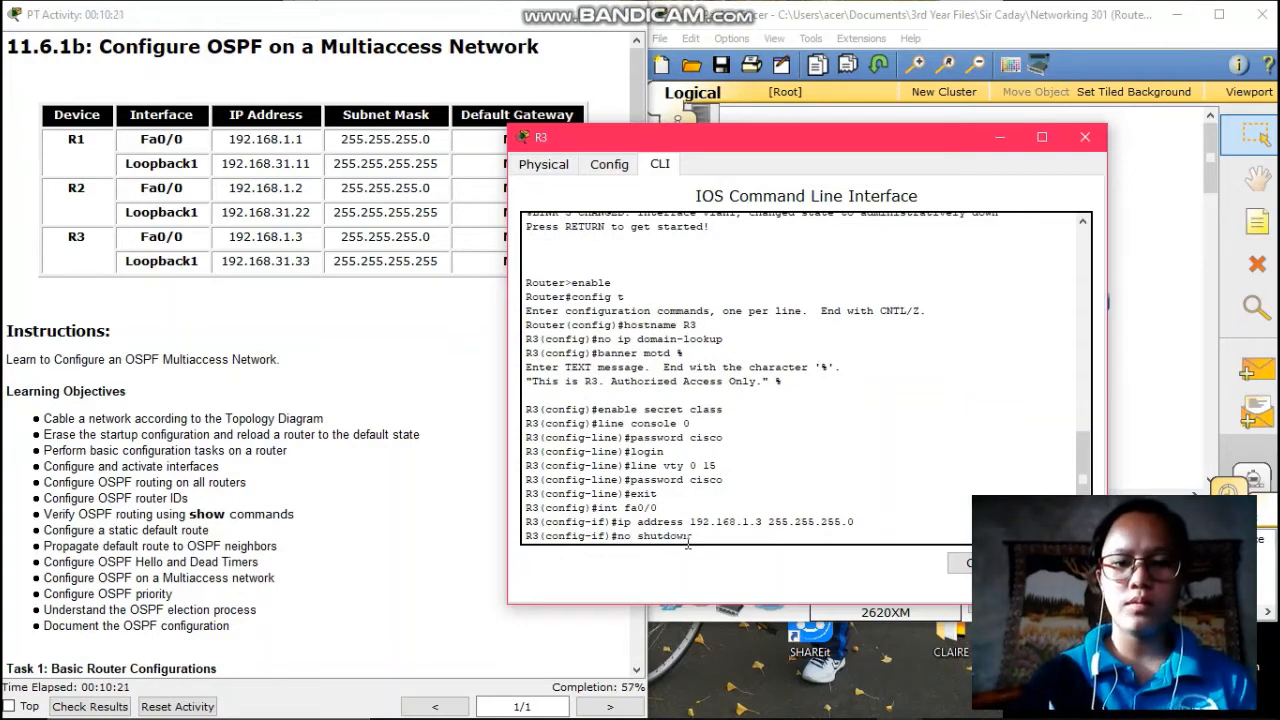
key("Return")
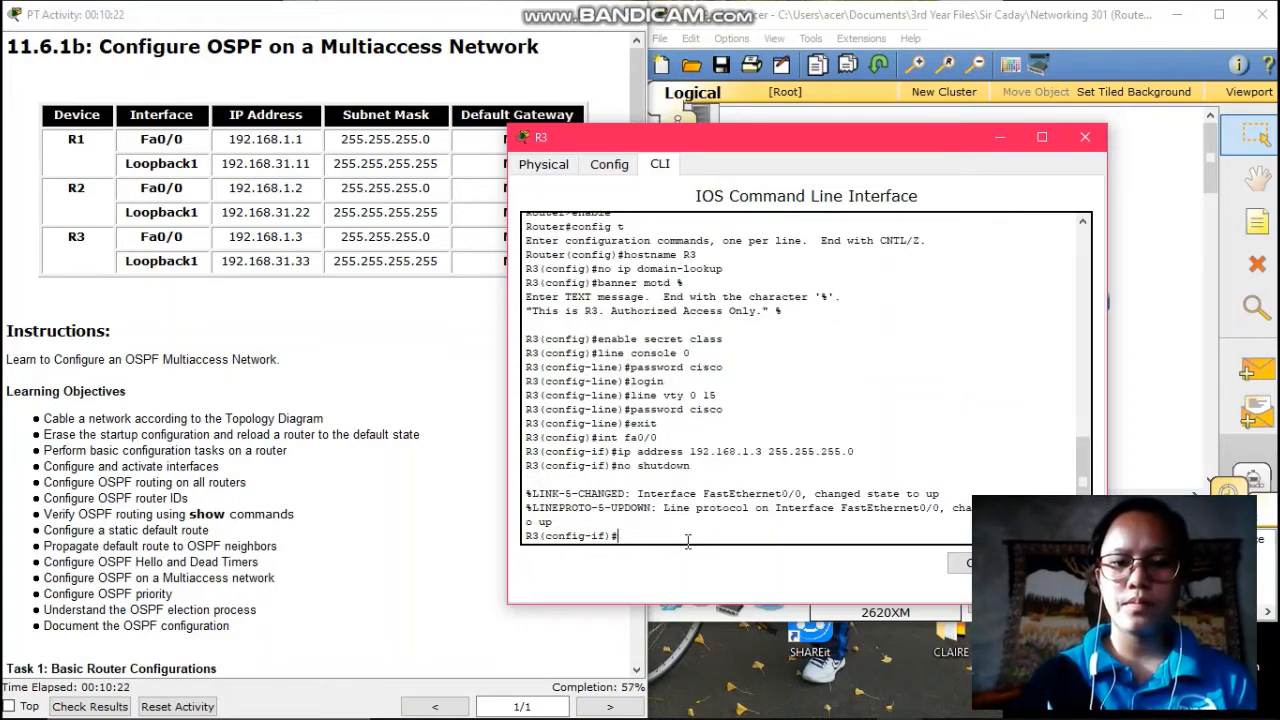
type("exit")
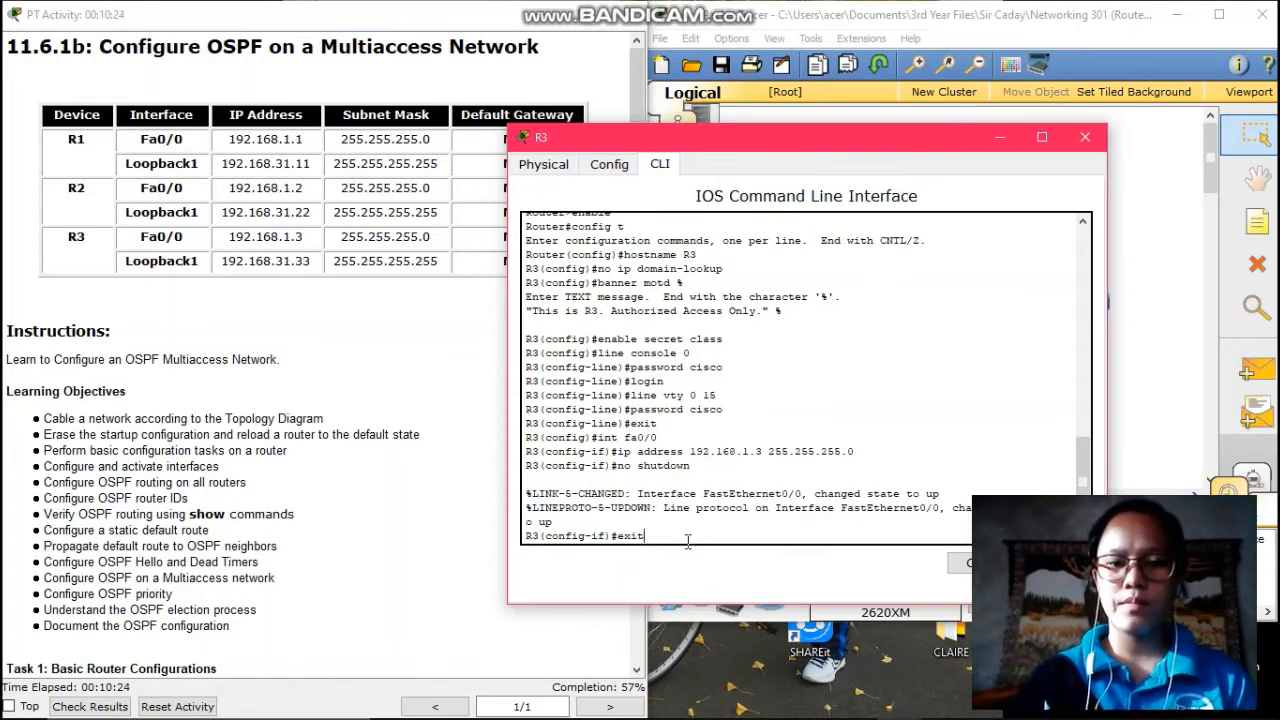
key("Return")
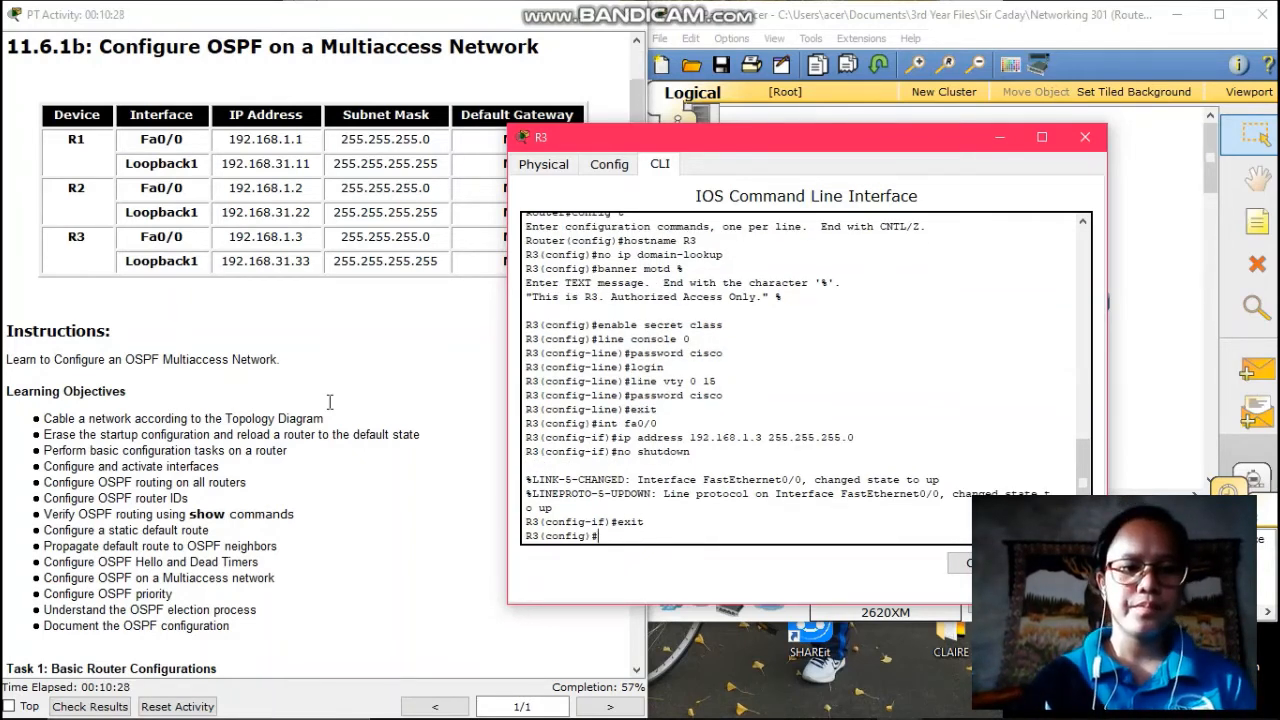
scroll(329, 402, "down", 6)
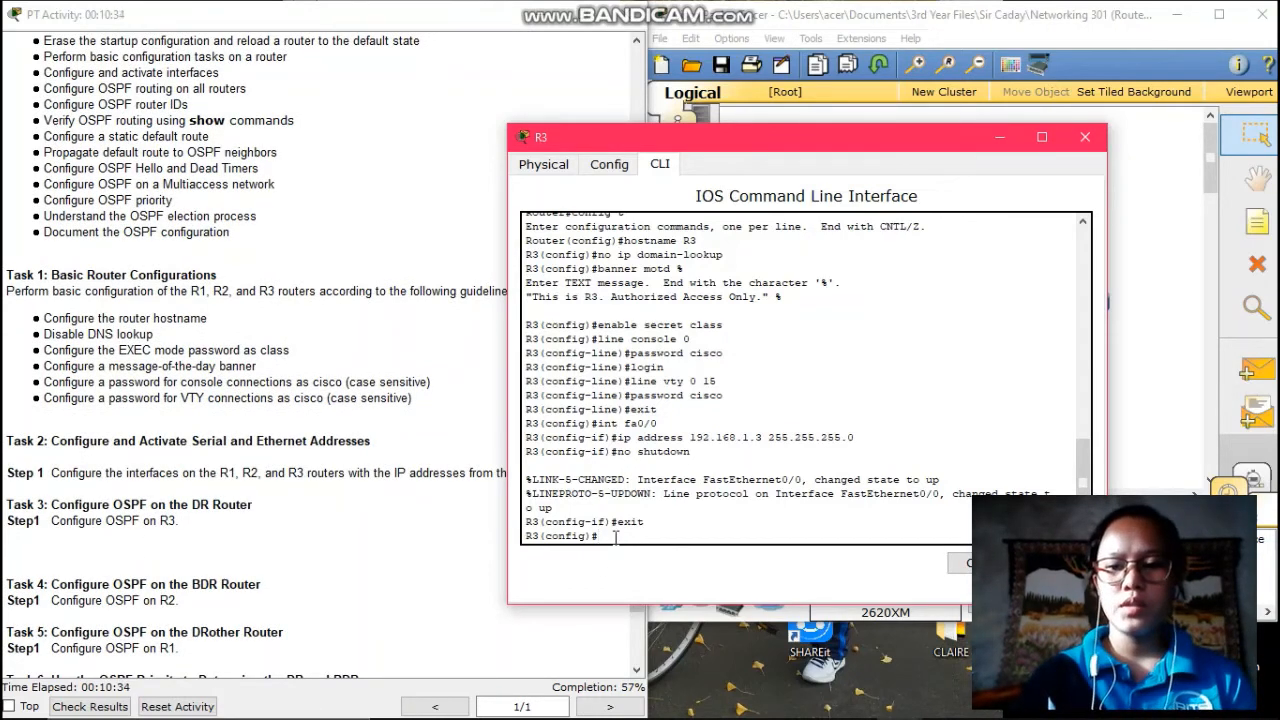
- Start router ospf 1 on R3 and advertise 192.168.1.0 0.0.0.255 in area 0
type("ro")
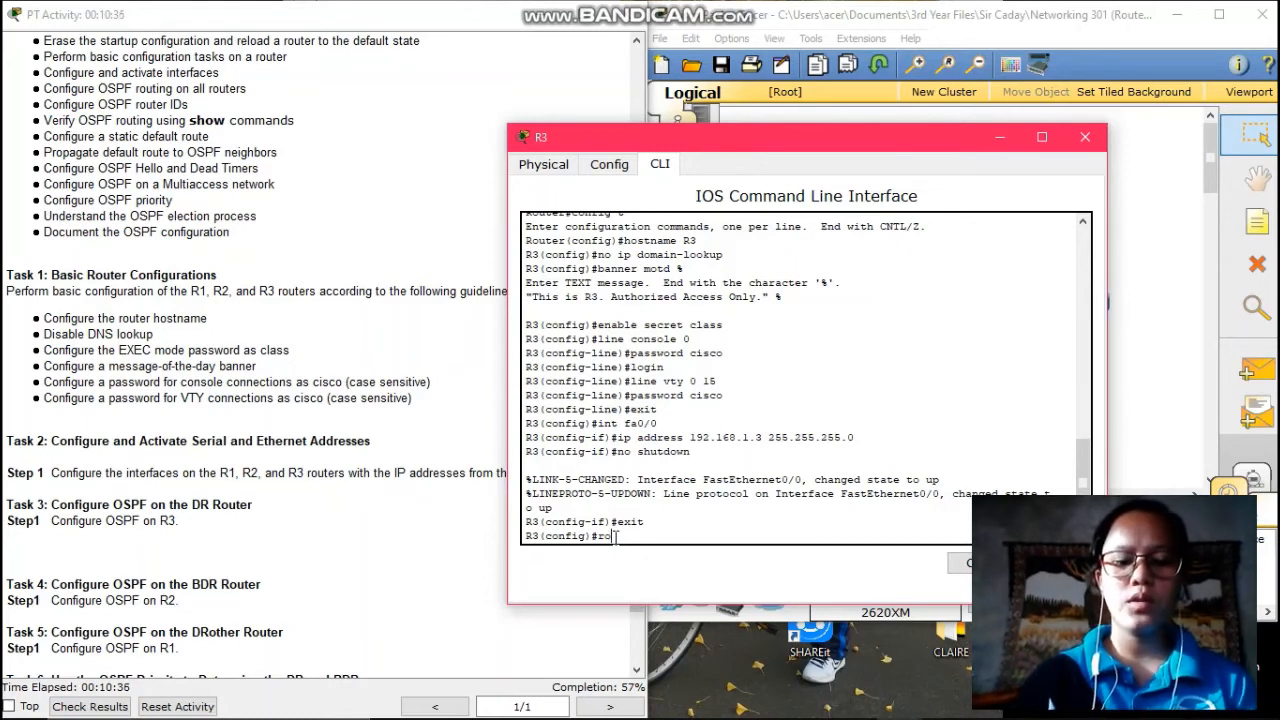
type("uter ospf 1")
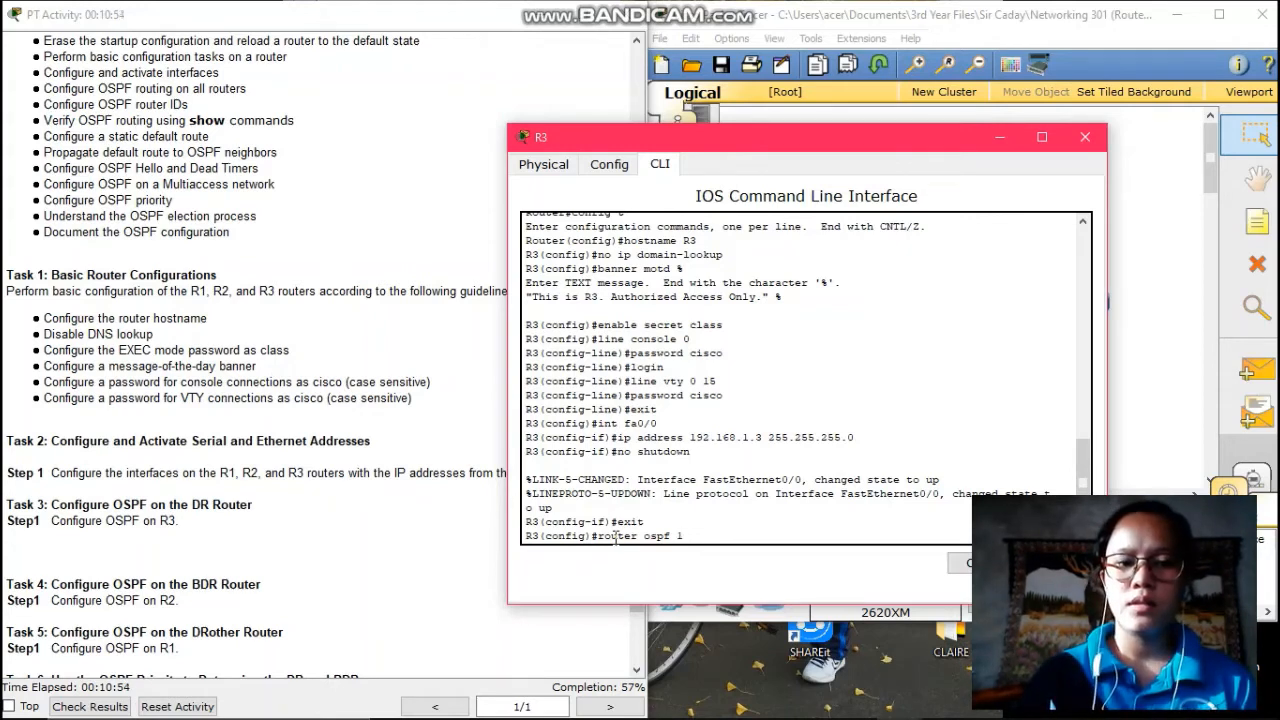
key("Return")
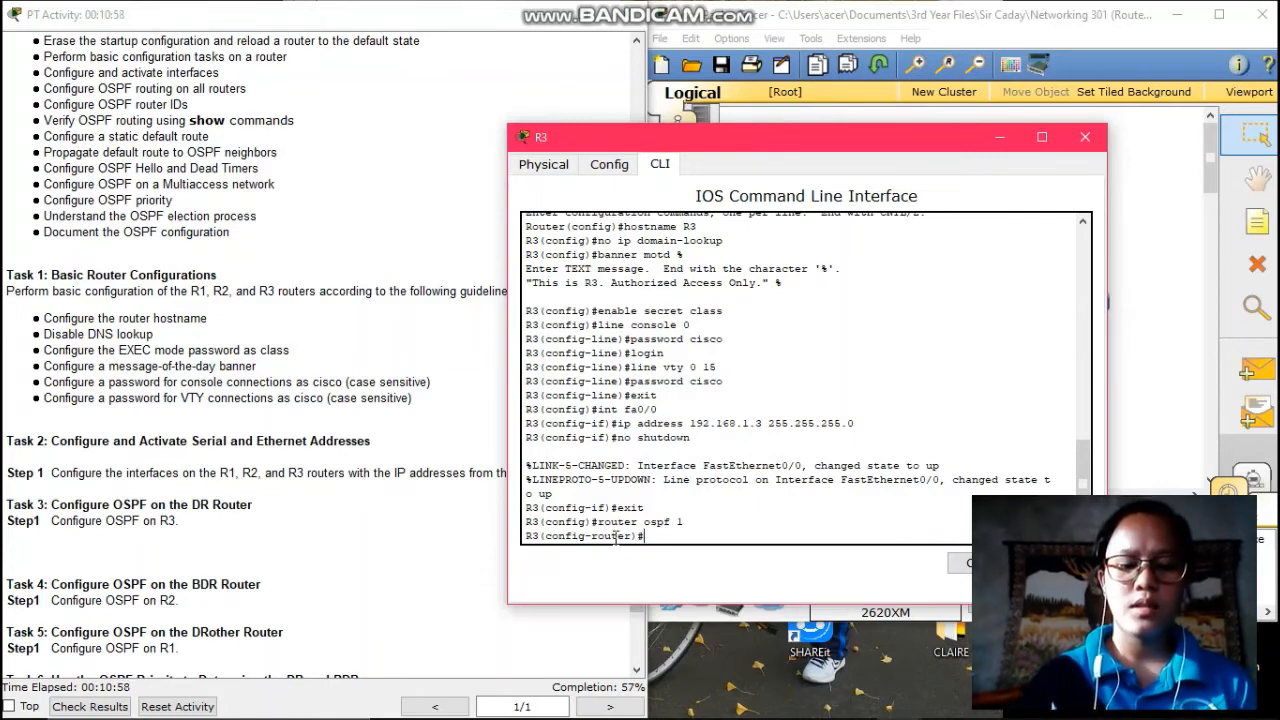
type("network")
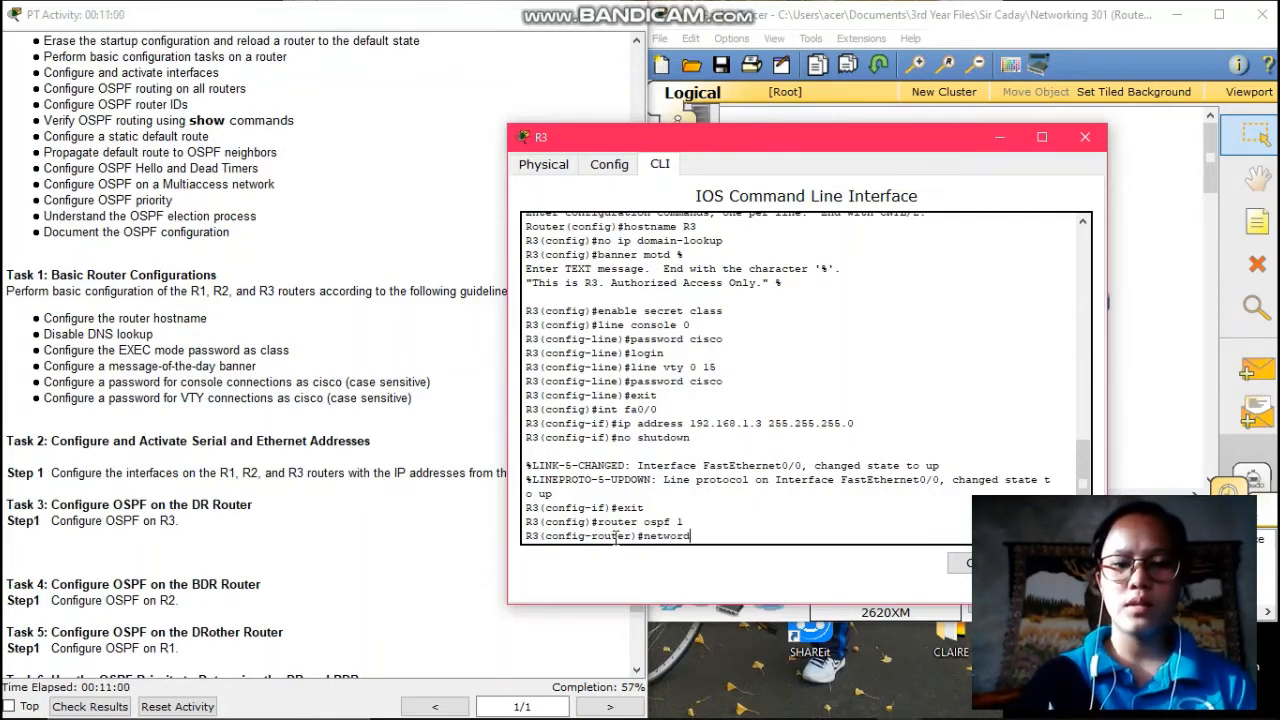
key("BackSpace")
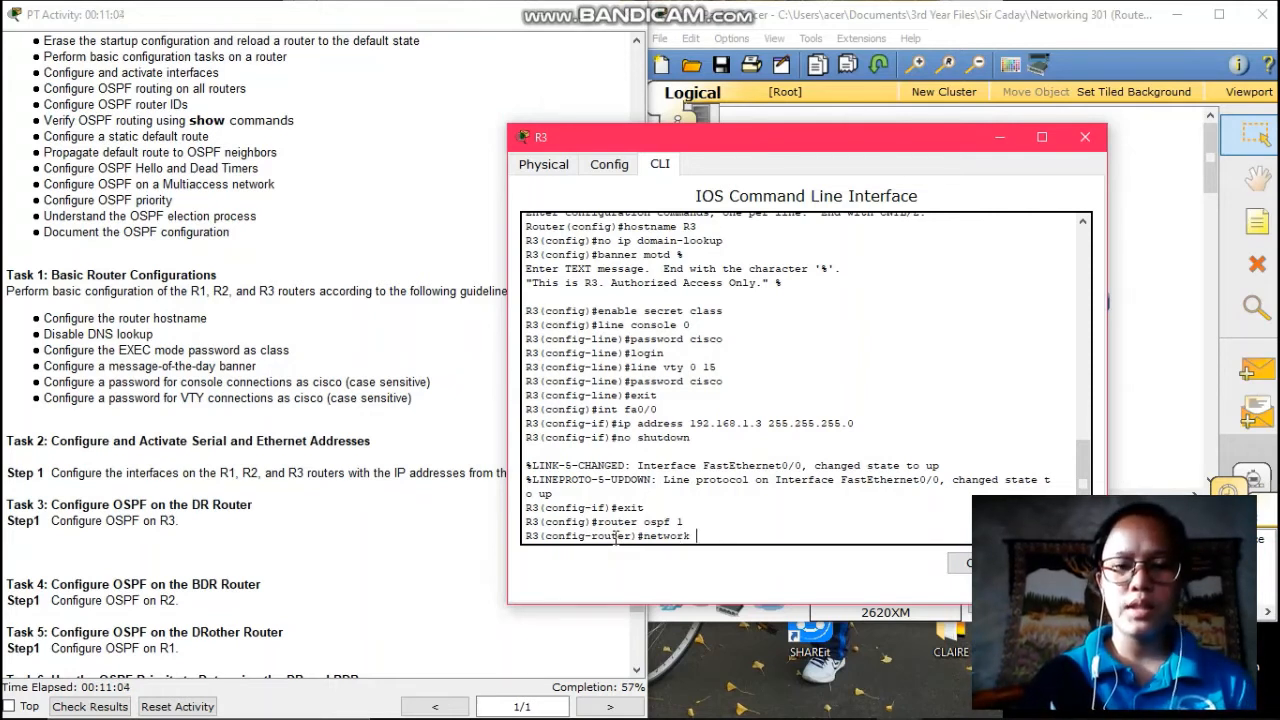
type("192.1")
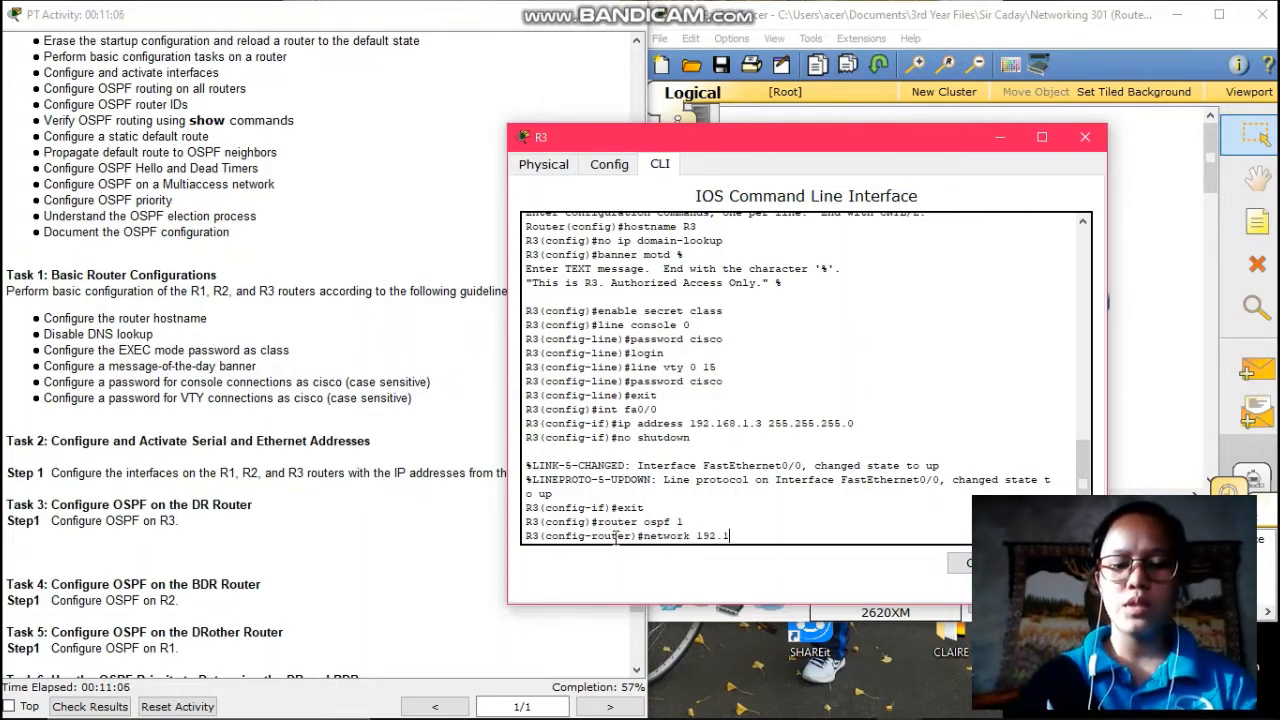
type("68.1.0")
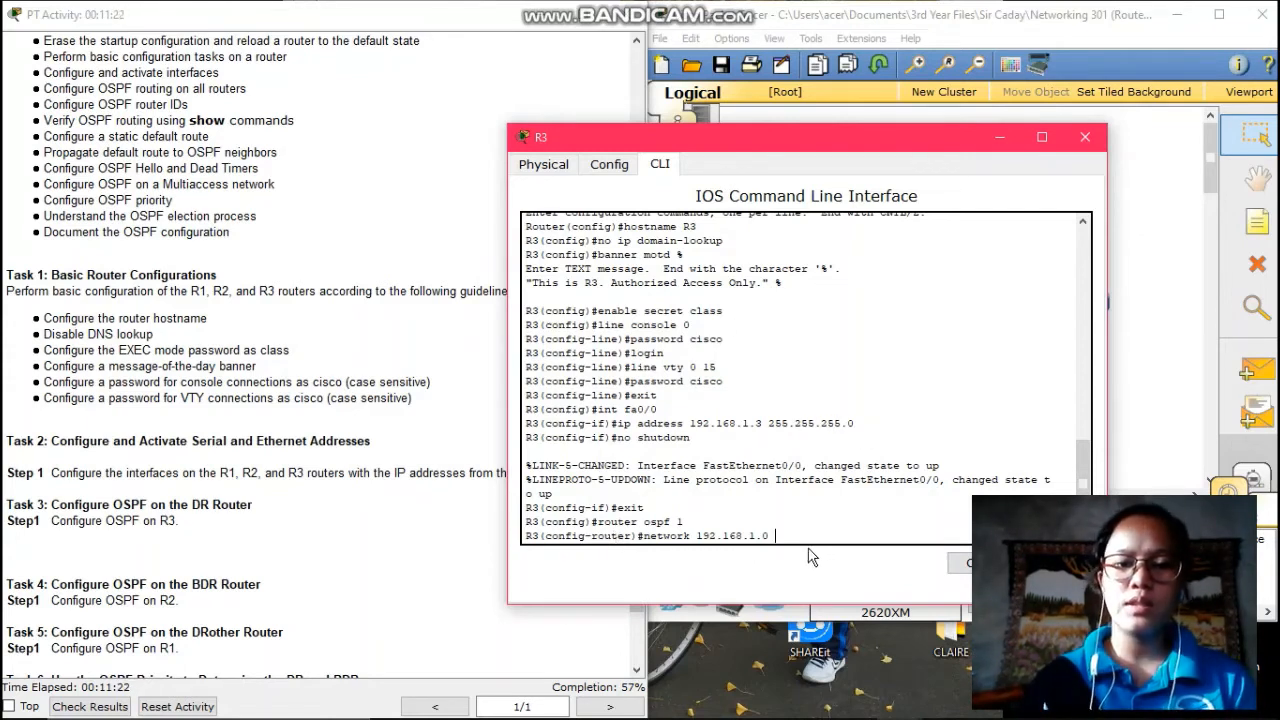
type("0")
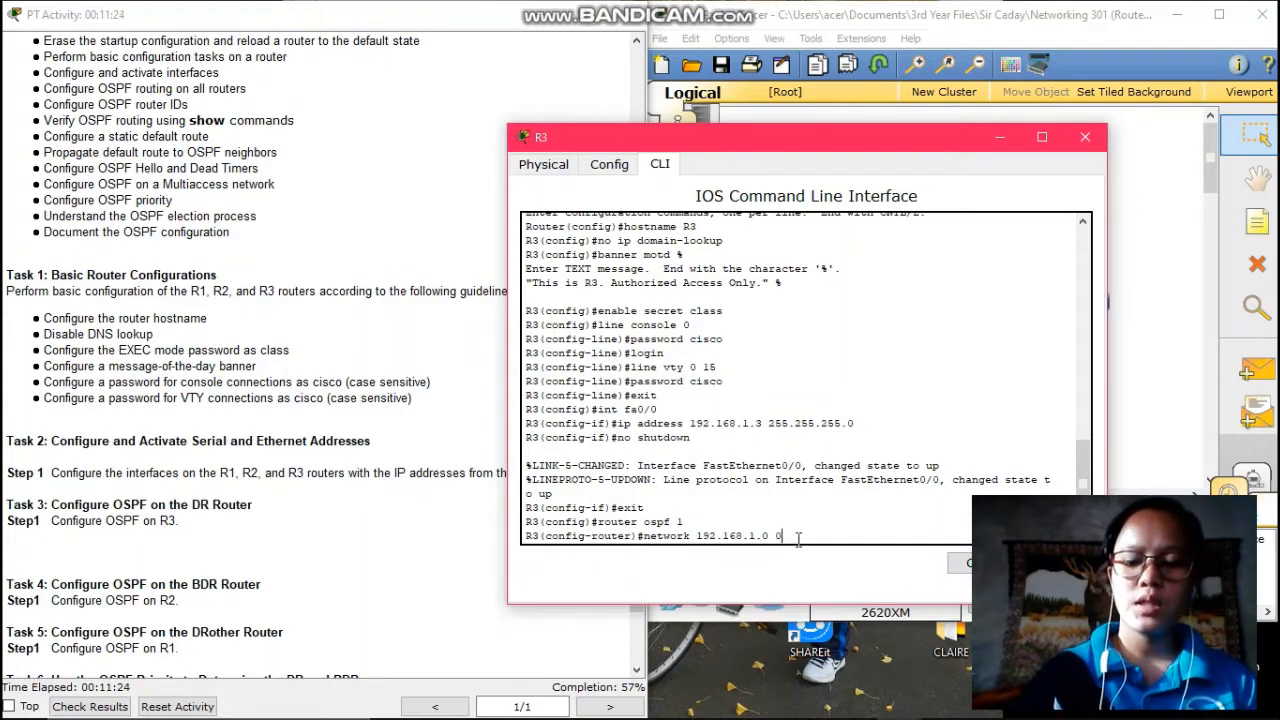
type(".070")
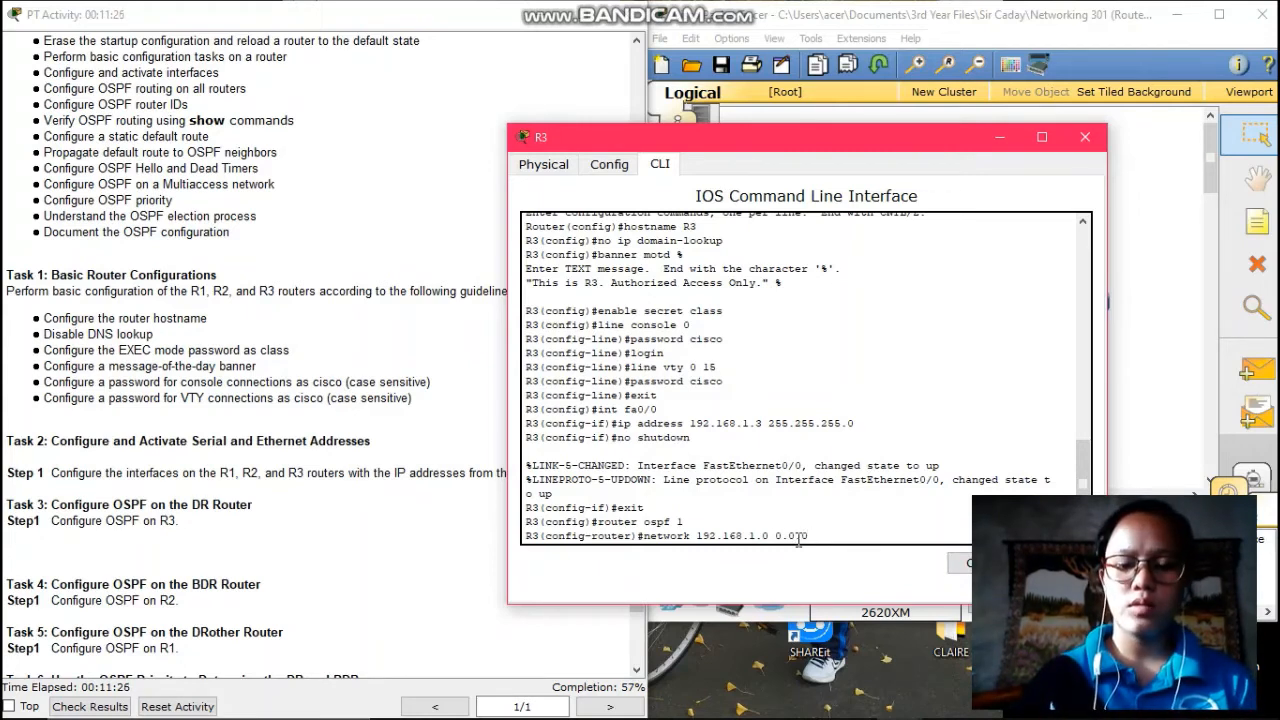
type(".255 ")
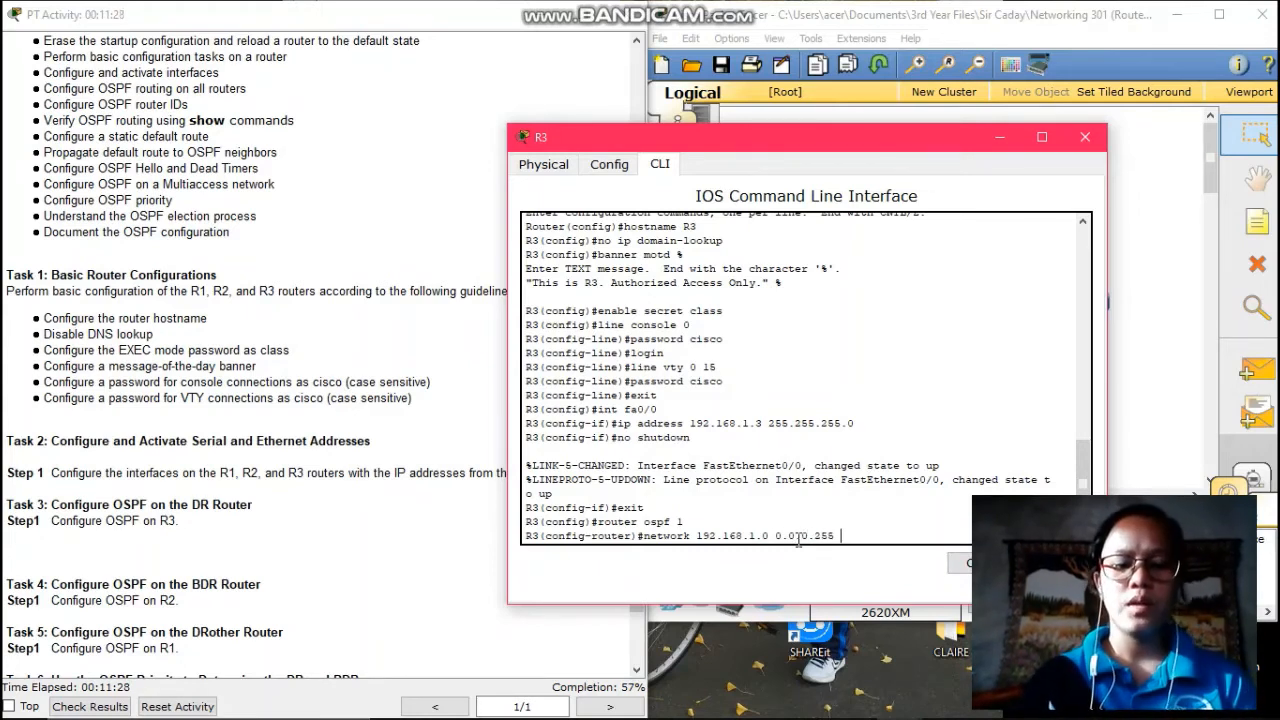
type("area")
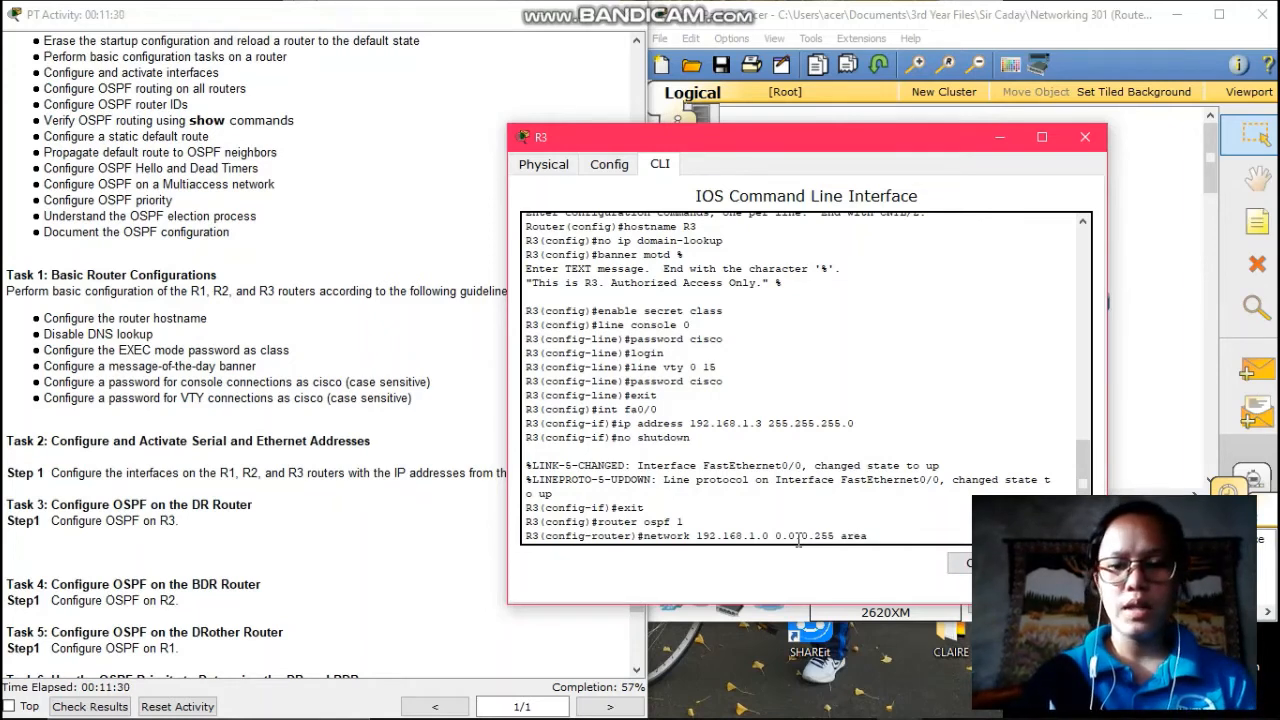
type(" 0")
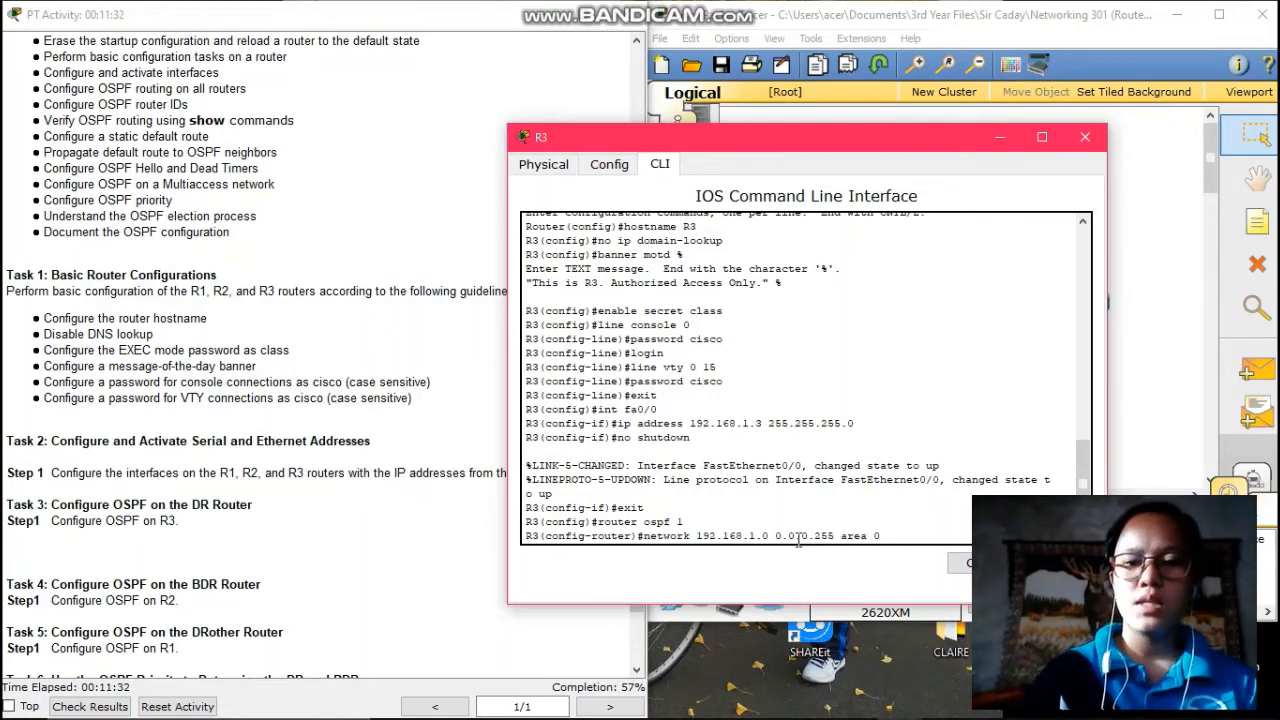
key("Return")
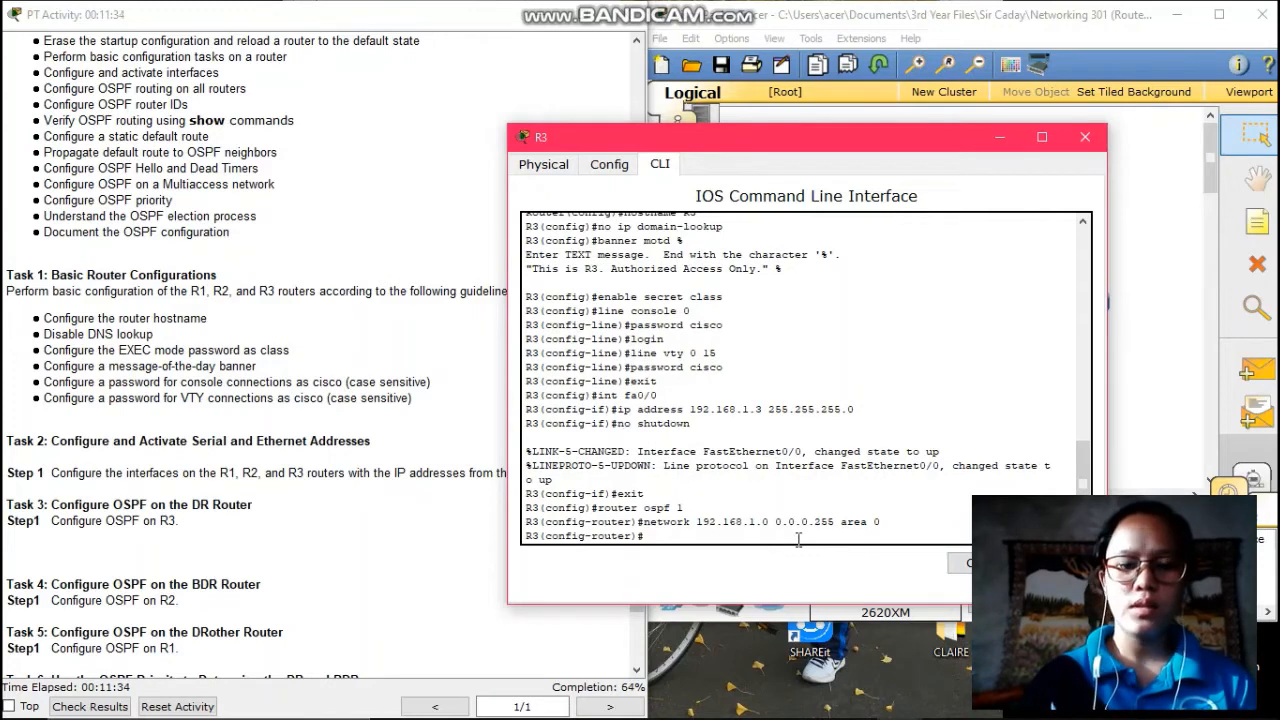
- Exit R3's OSPF router configuration and switch to R2's command line
type("exit")
key("Return")
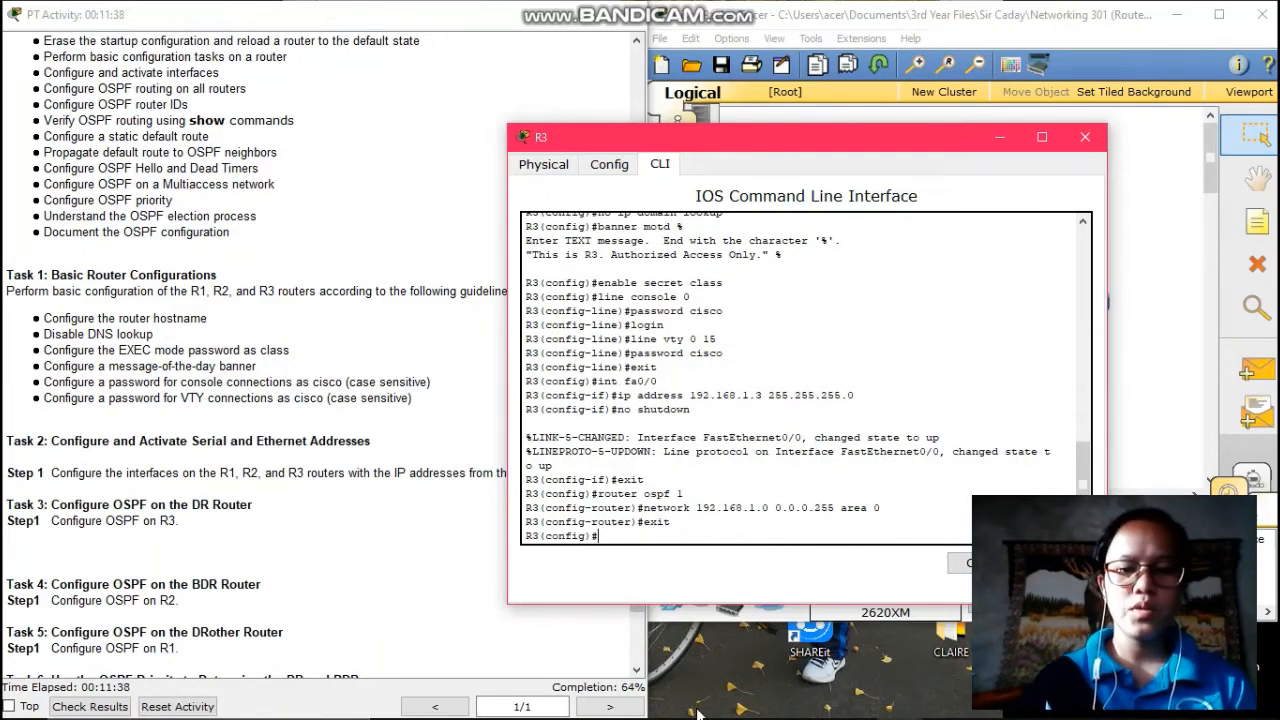
mouse_move(846, 707)
left_click(898, 703)
- On R2, enter router ospf 1, add network 192.168.1.0 0.0.0.255 area 0, then exit
left_click(1008, 622)
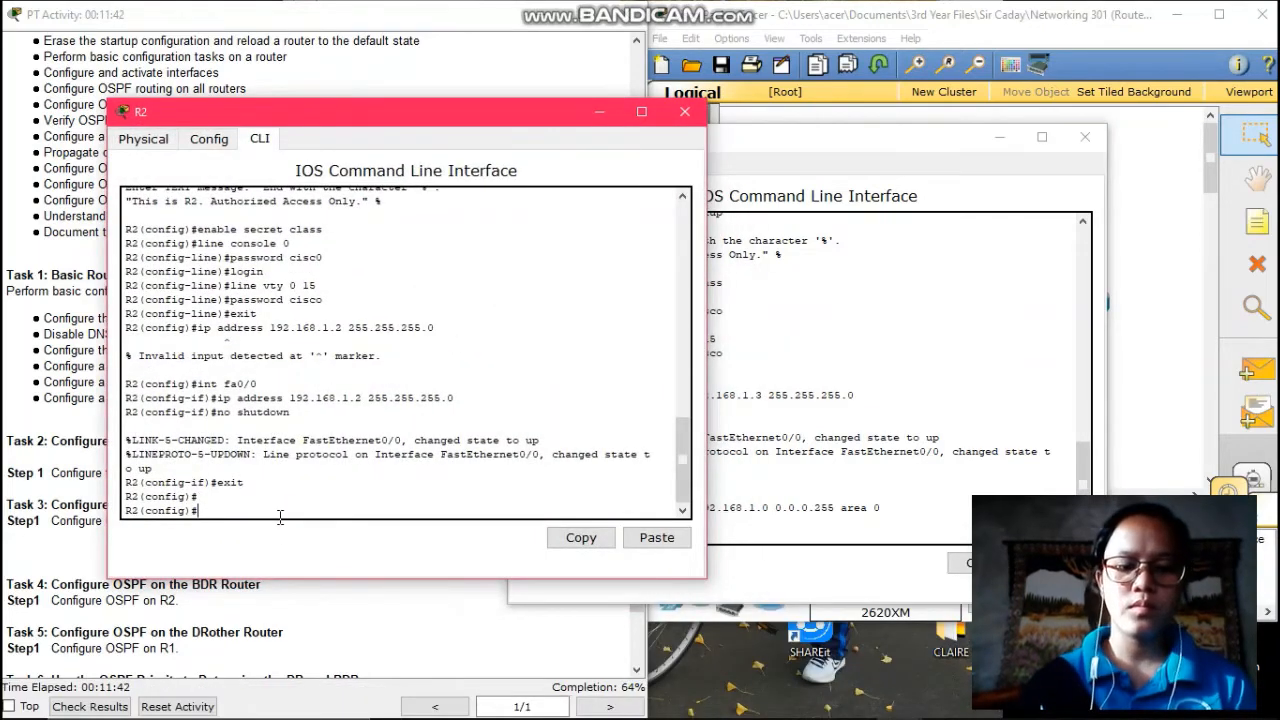
type("router")
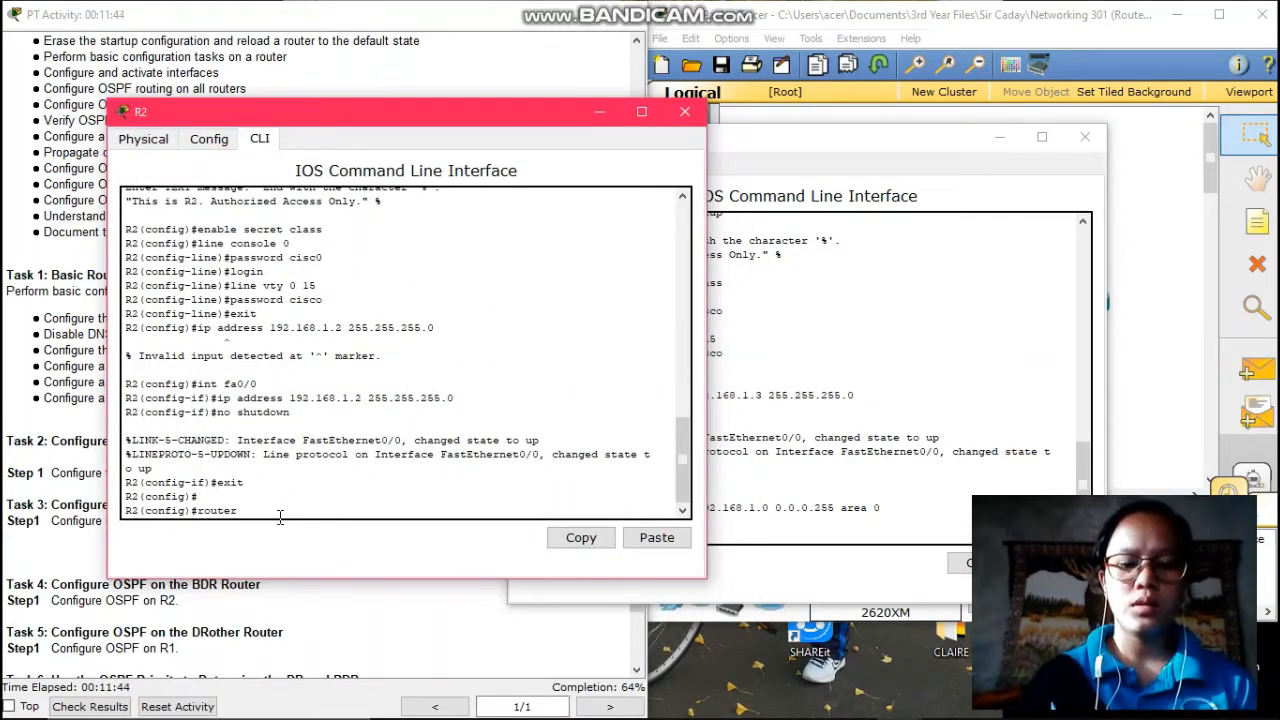
type(" ospf")
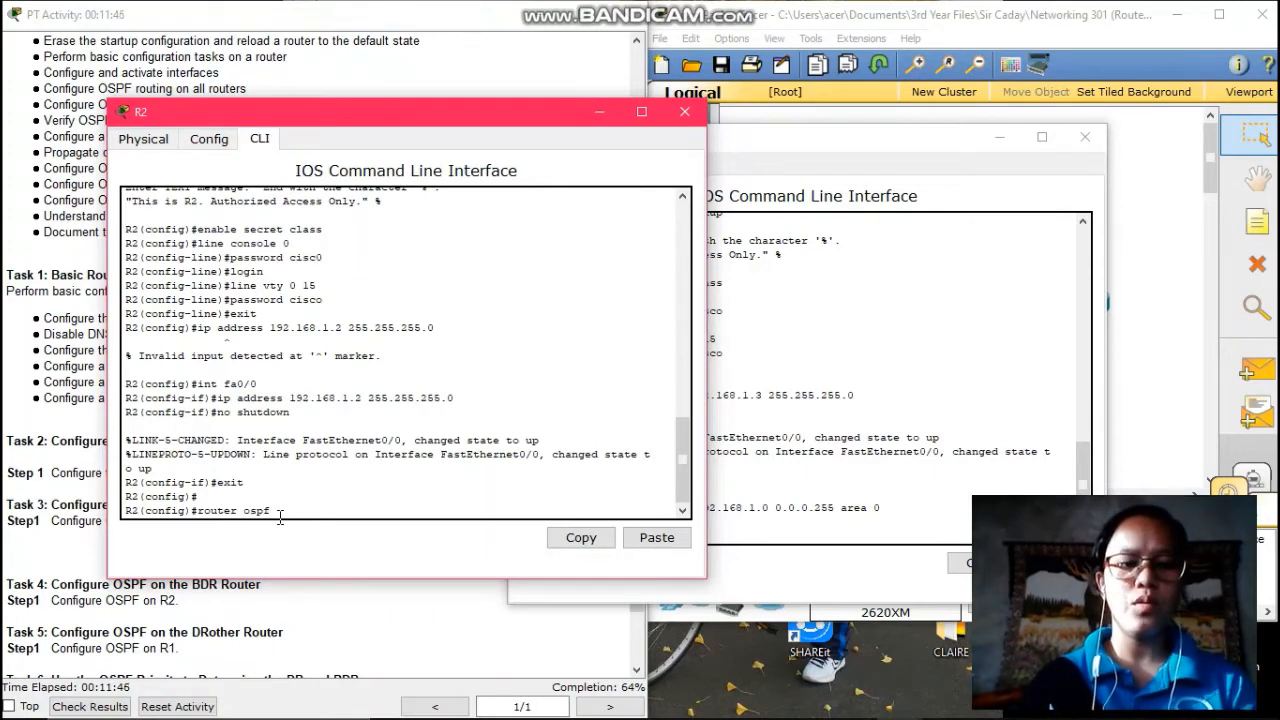
type(" 1")
key("Return")
type("net")
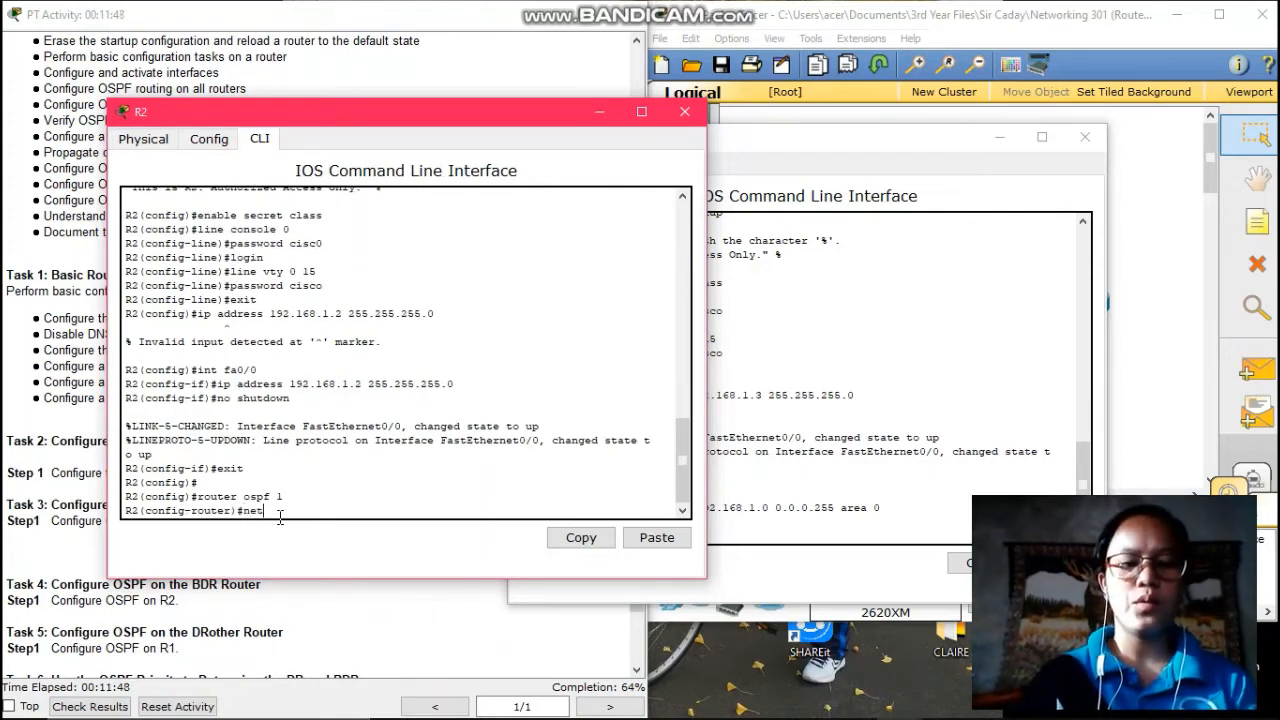
type("work")
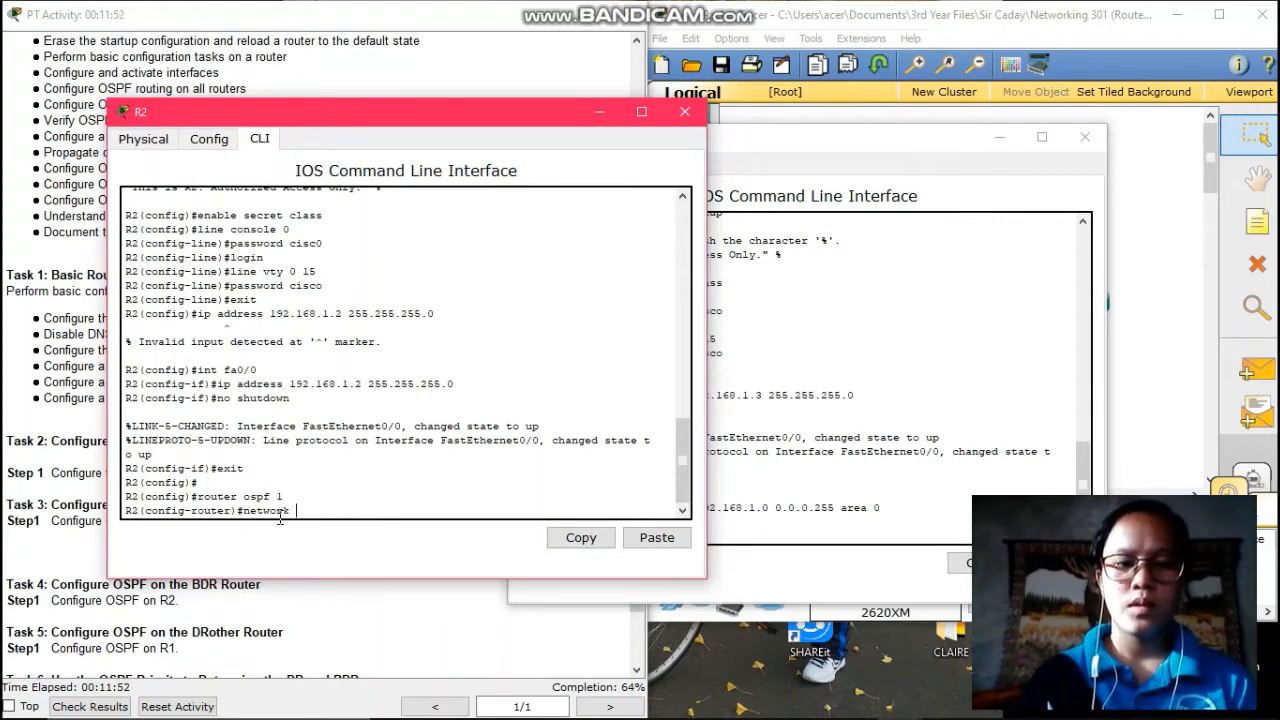
type(" 19")
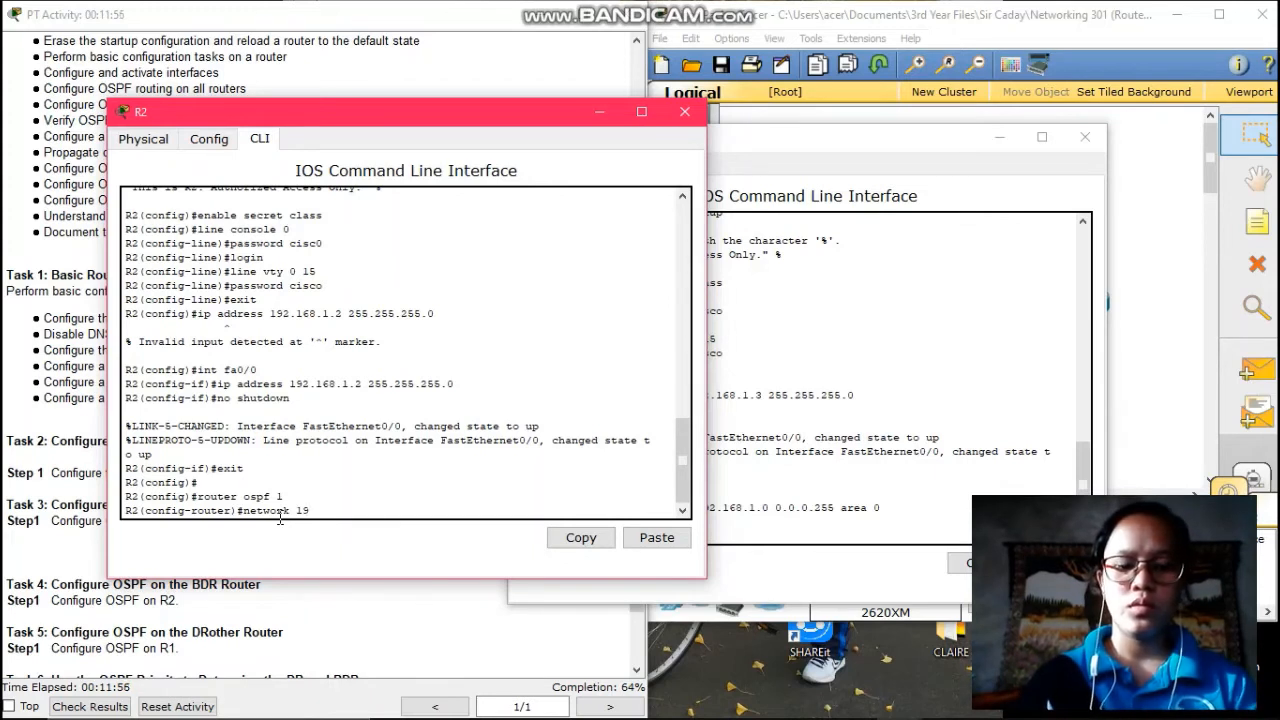
type(".2.168.1")
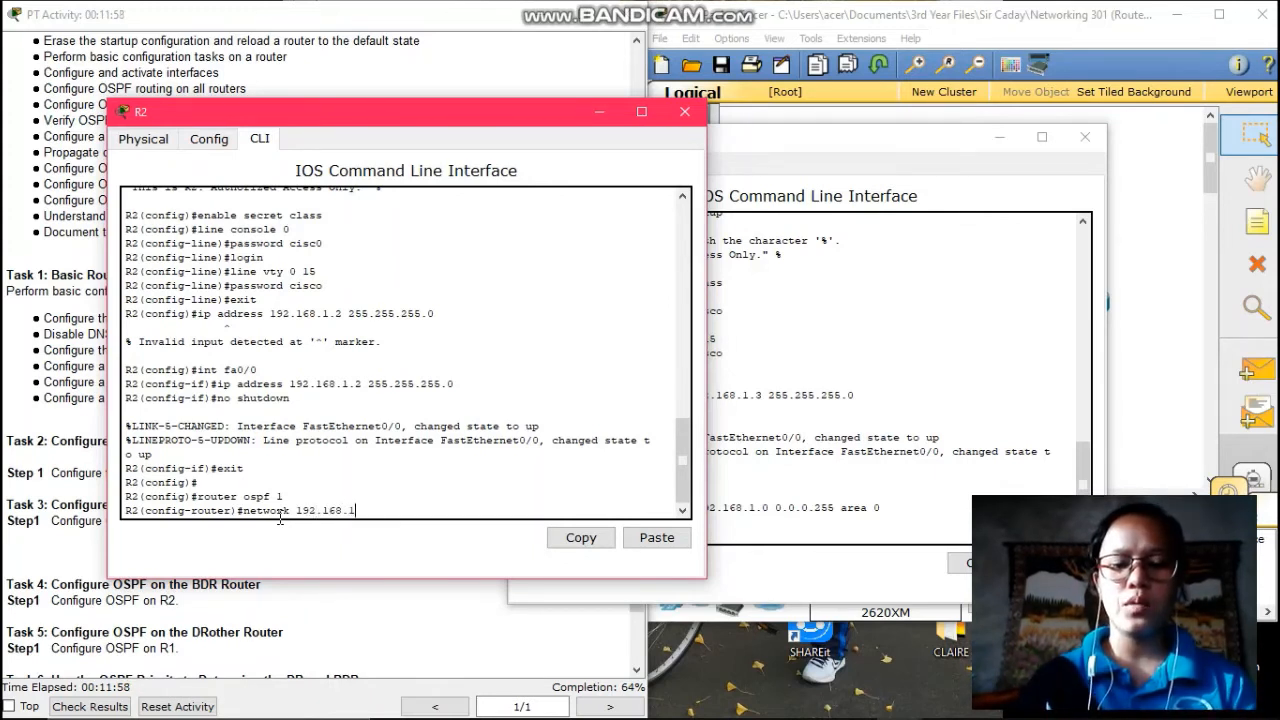
type(".0")
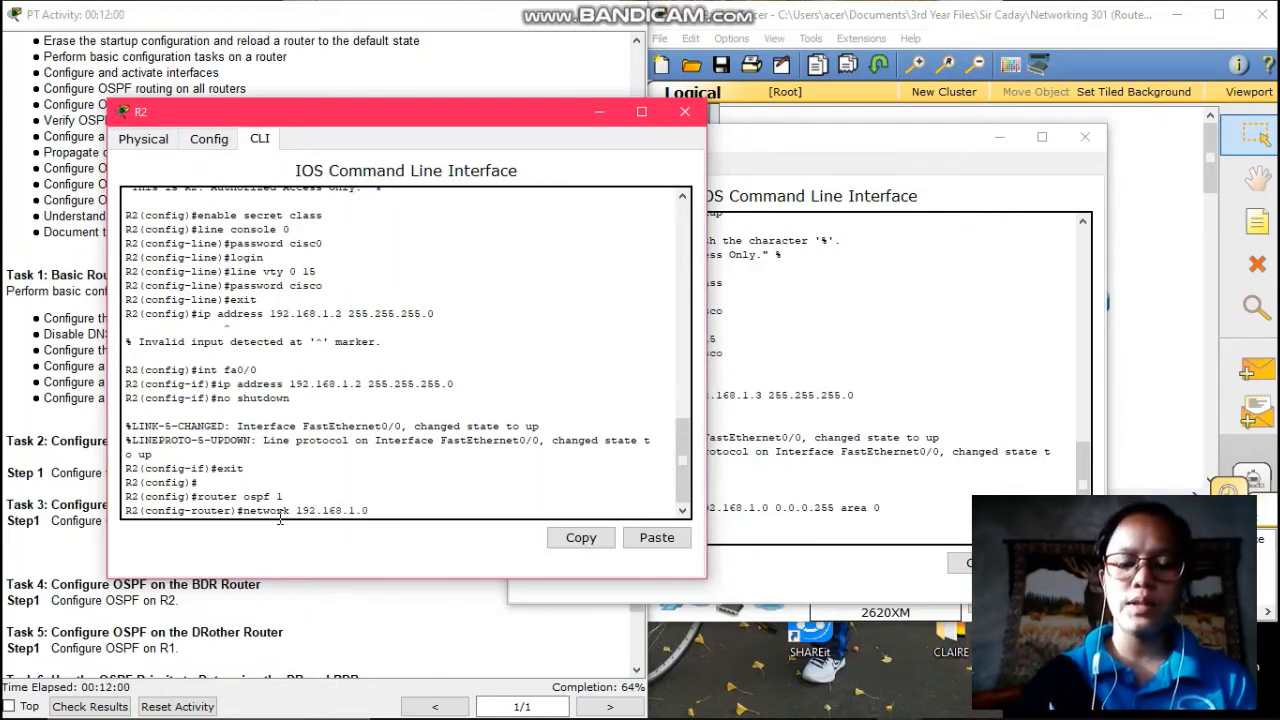
type(" 0.0")
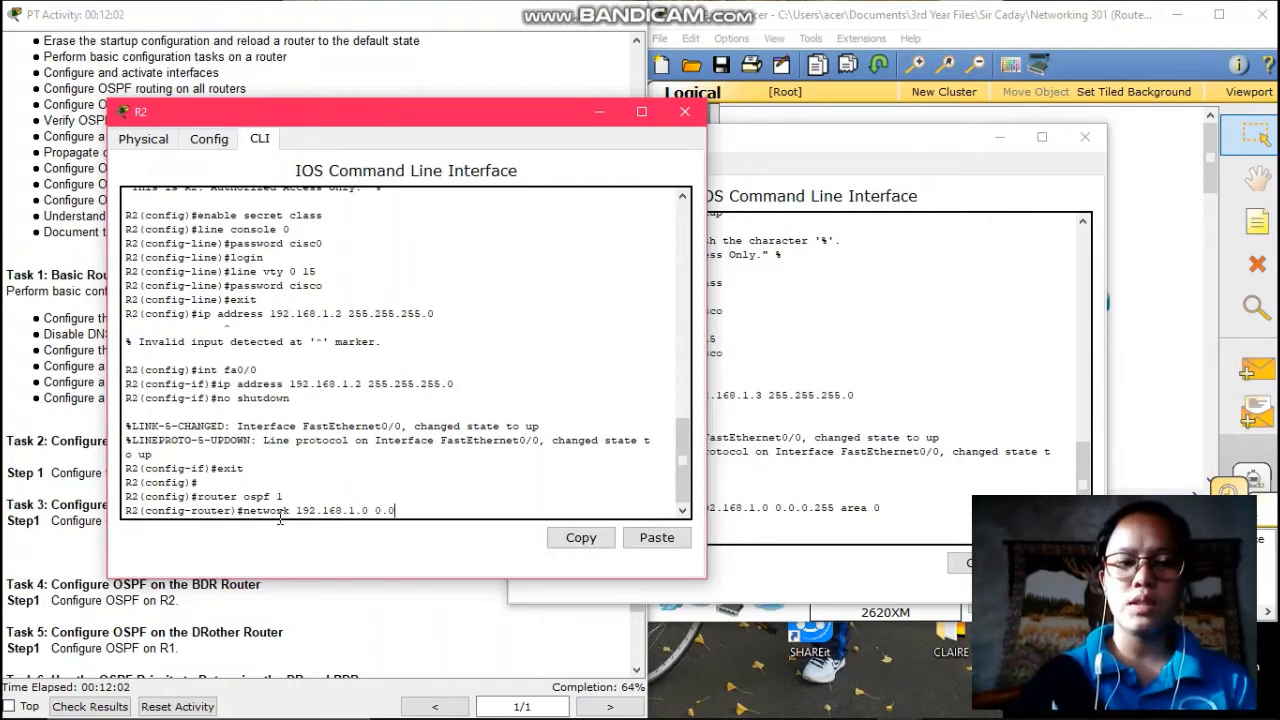
type(".0.")
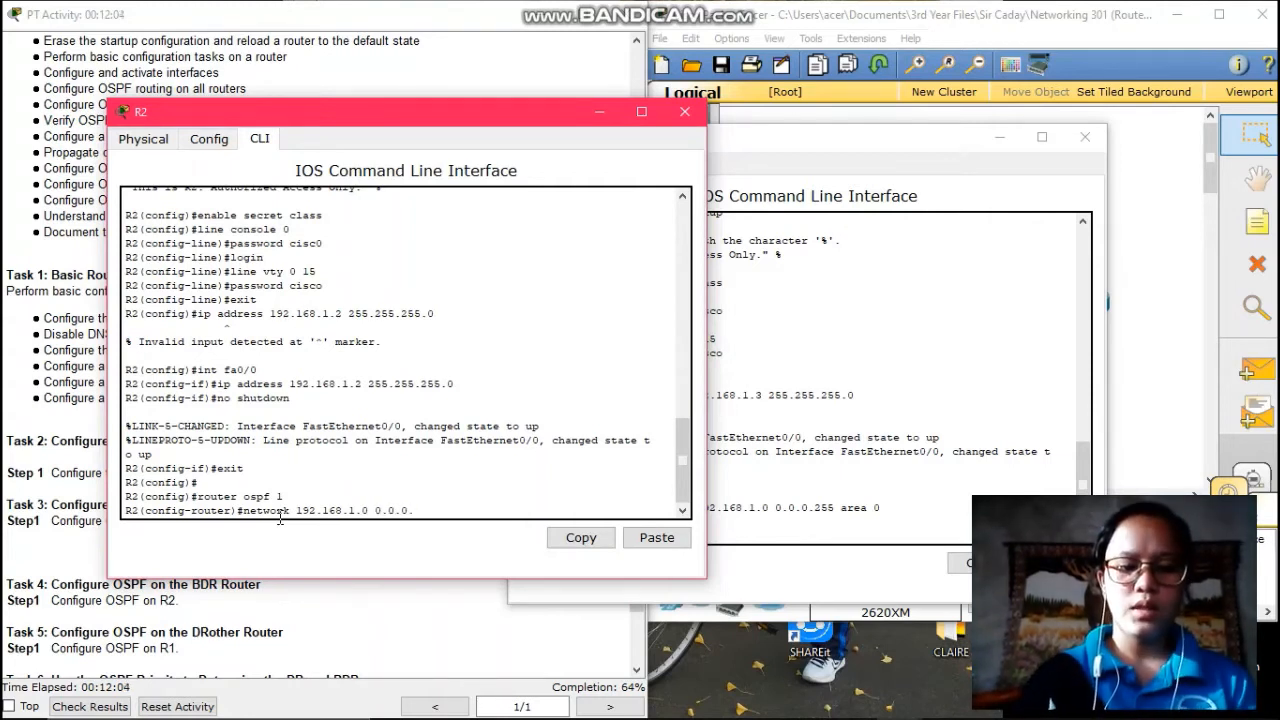
type("255")
key("Return")
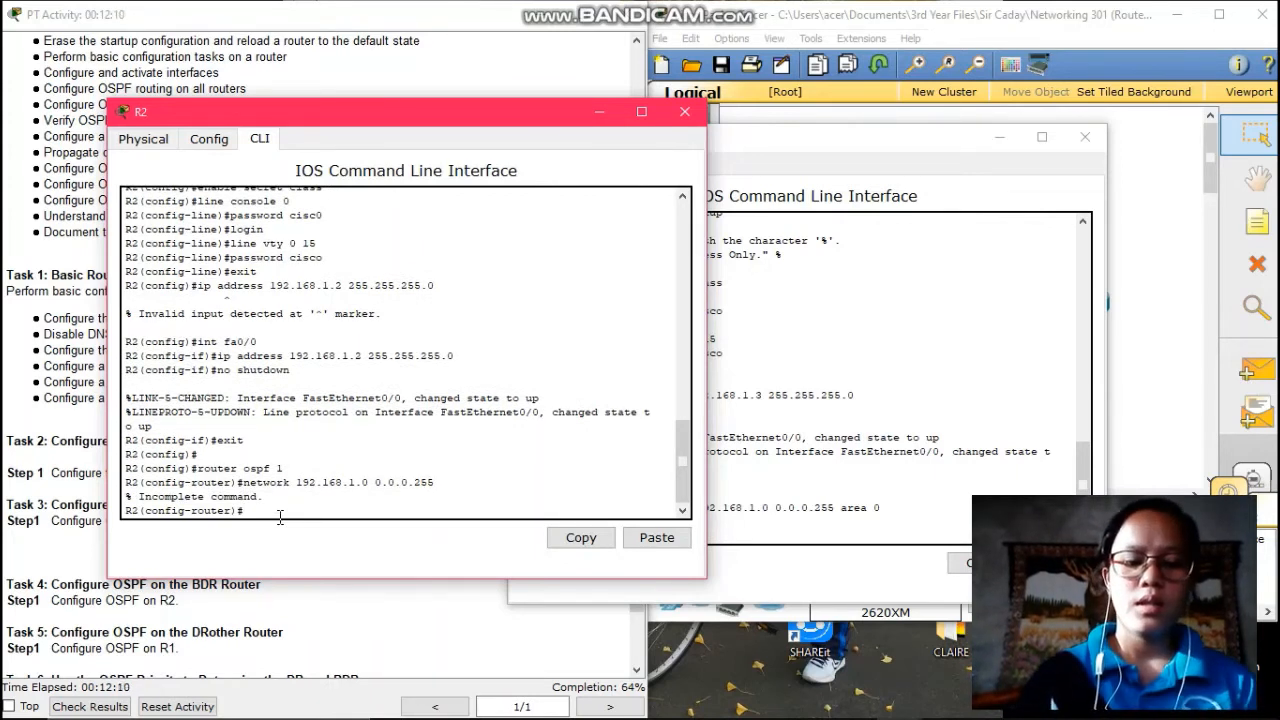
type("netw")
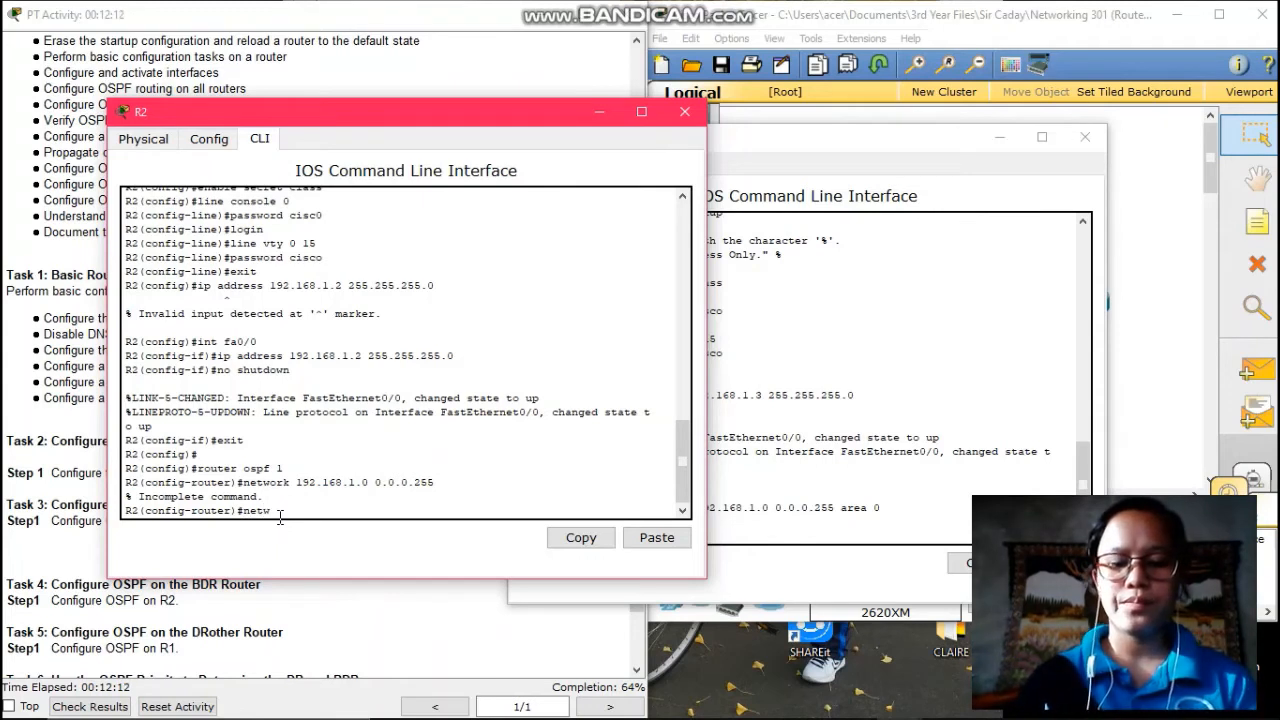
type("ork 192.168")
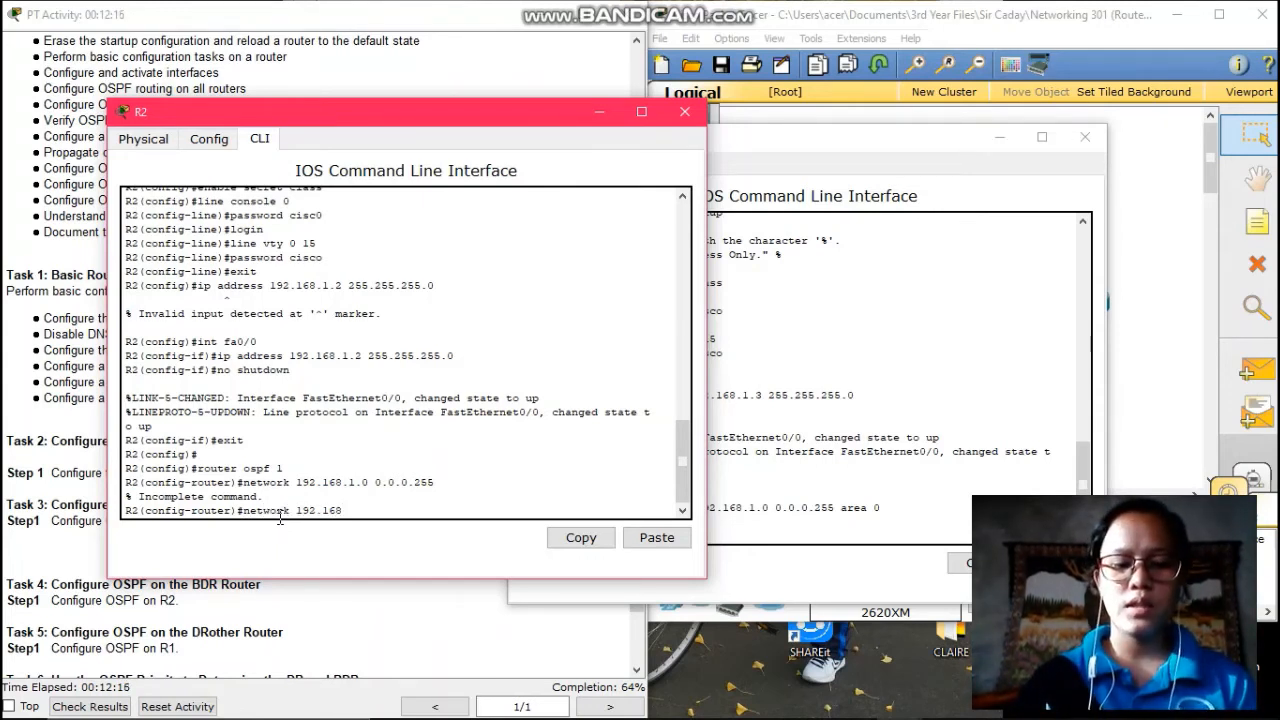
type(".1.0")
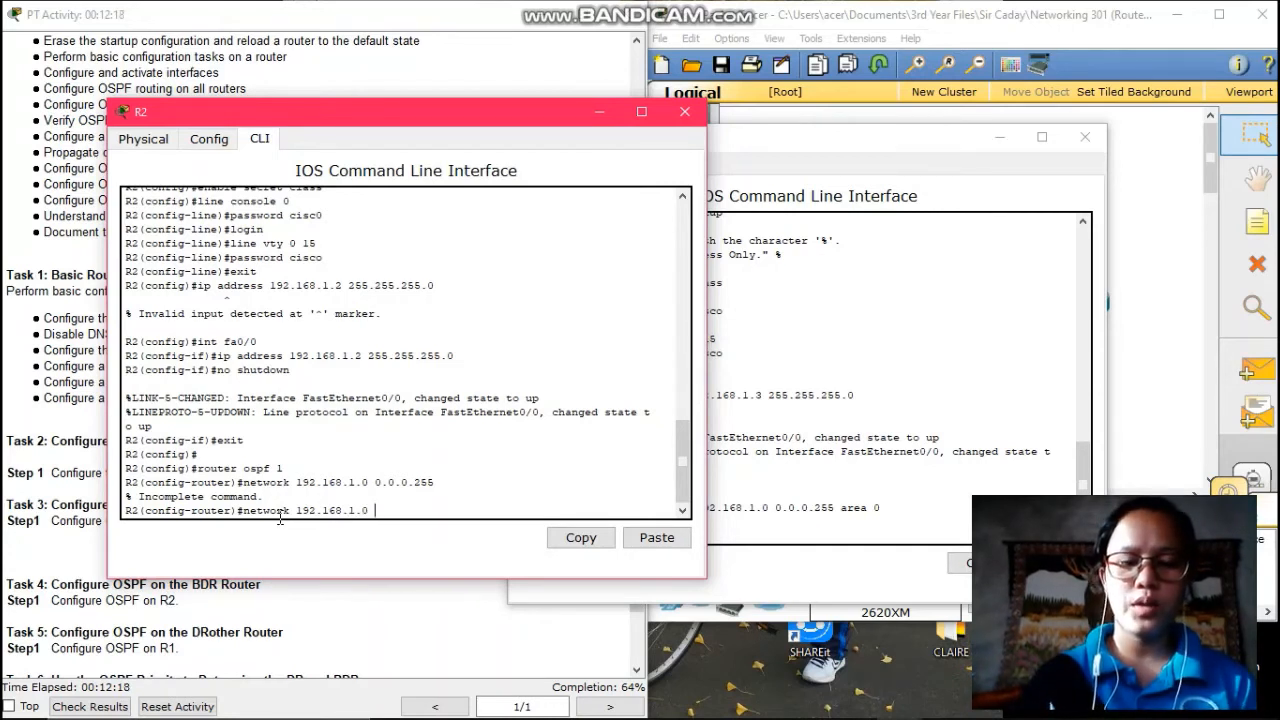
type(" 0.")
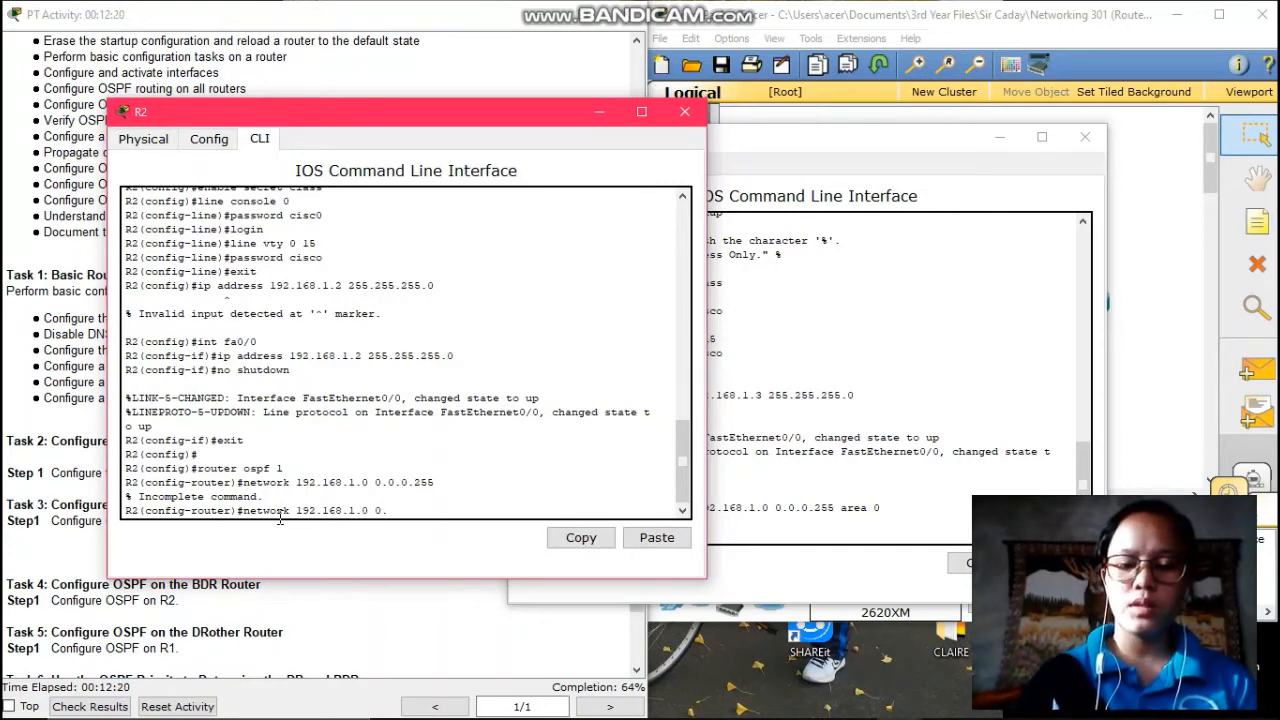
type("0.0.")
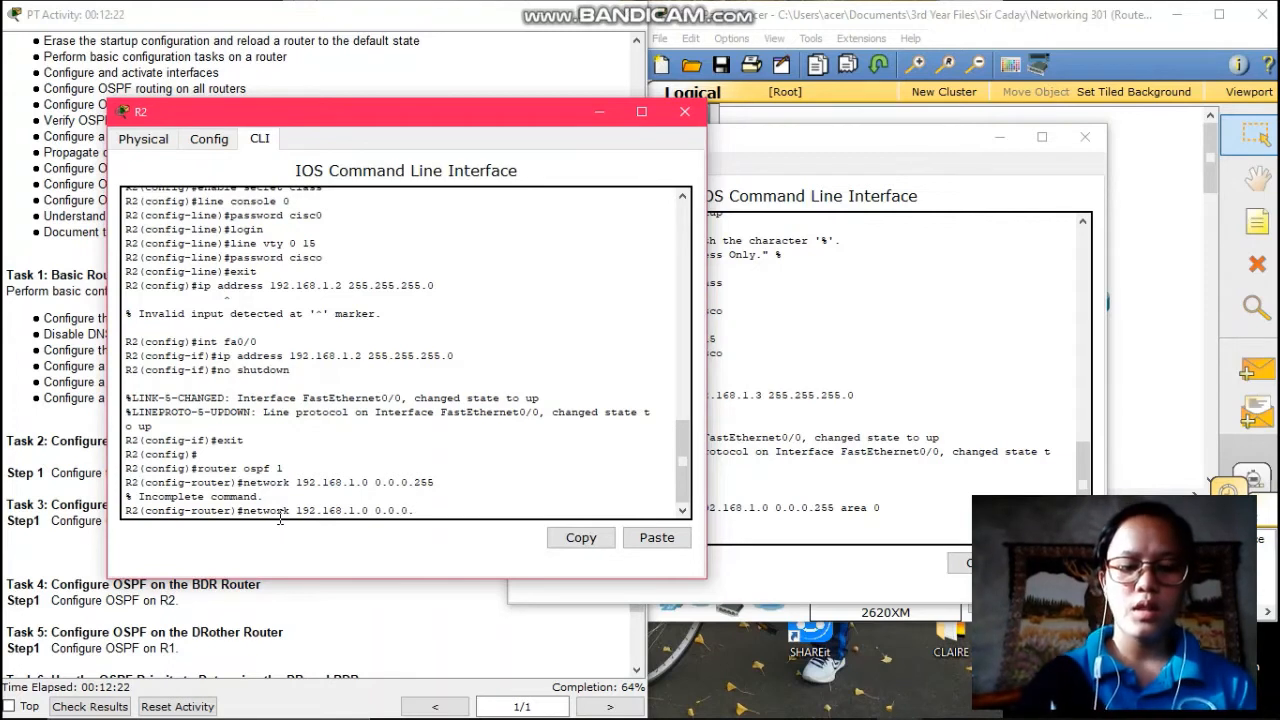
type("255 ")
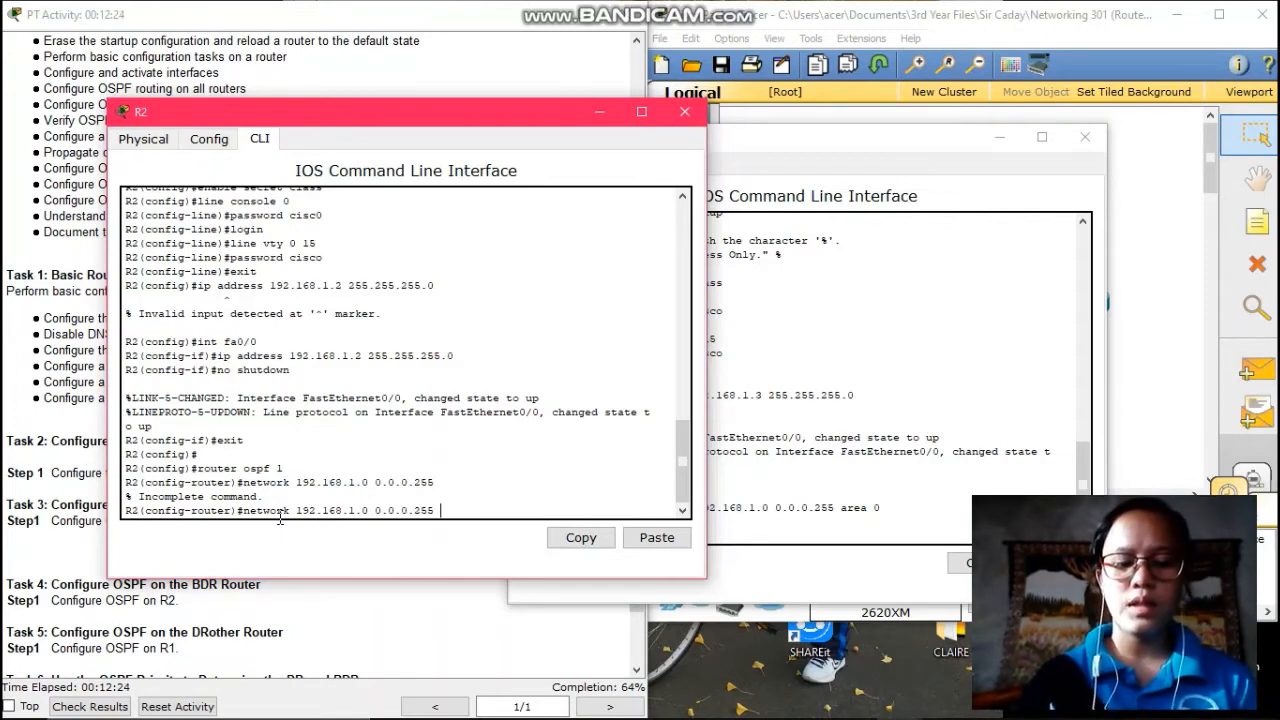
type("area 0")
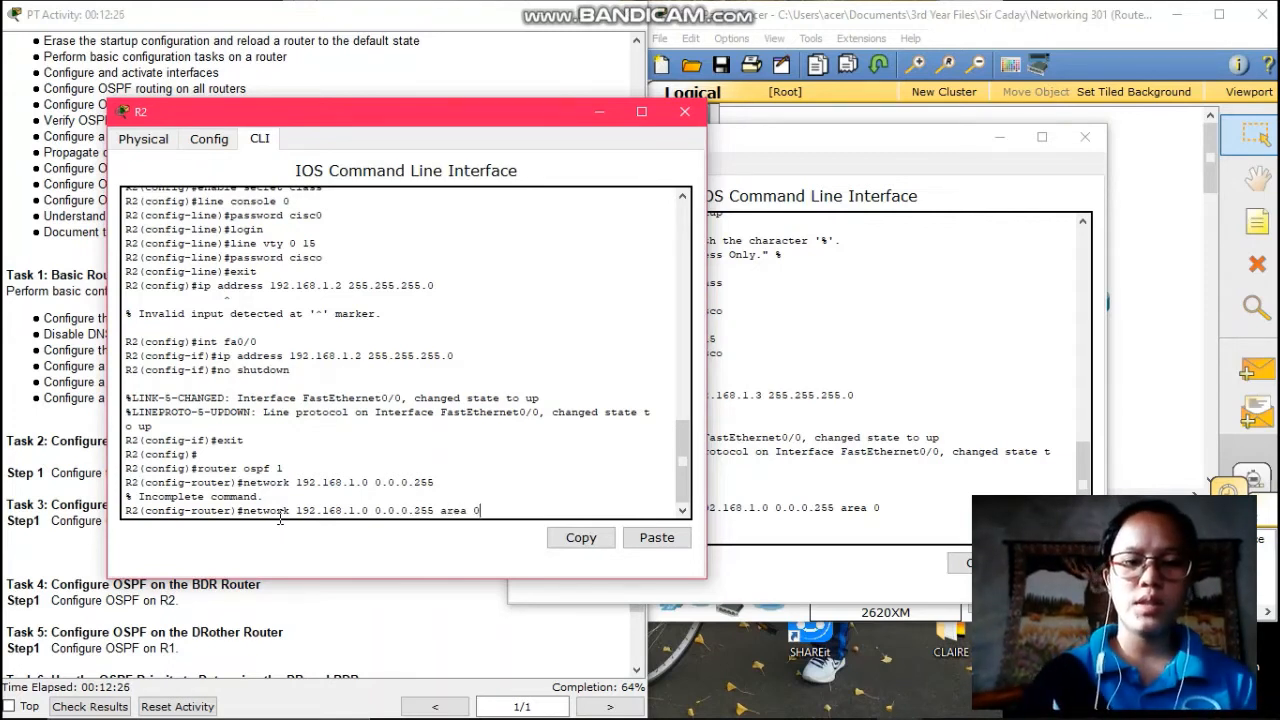
key("Return")
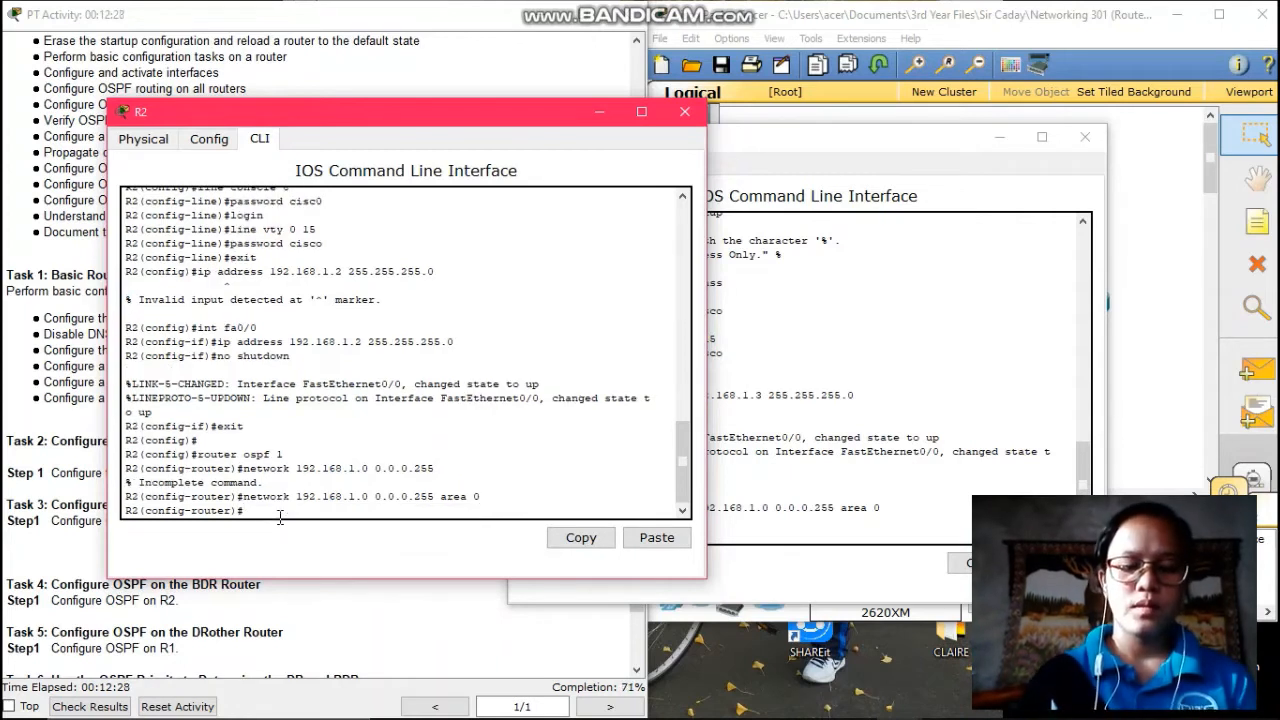
type("e")
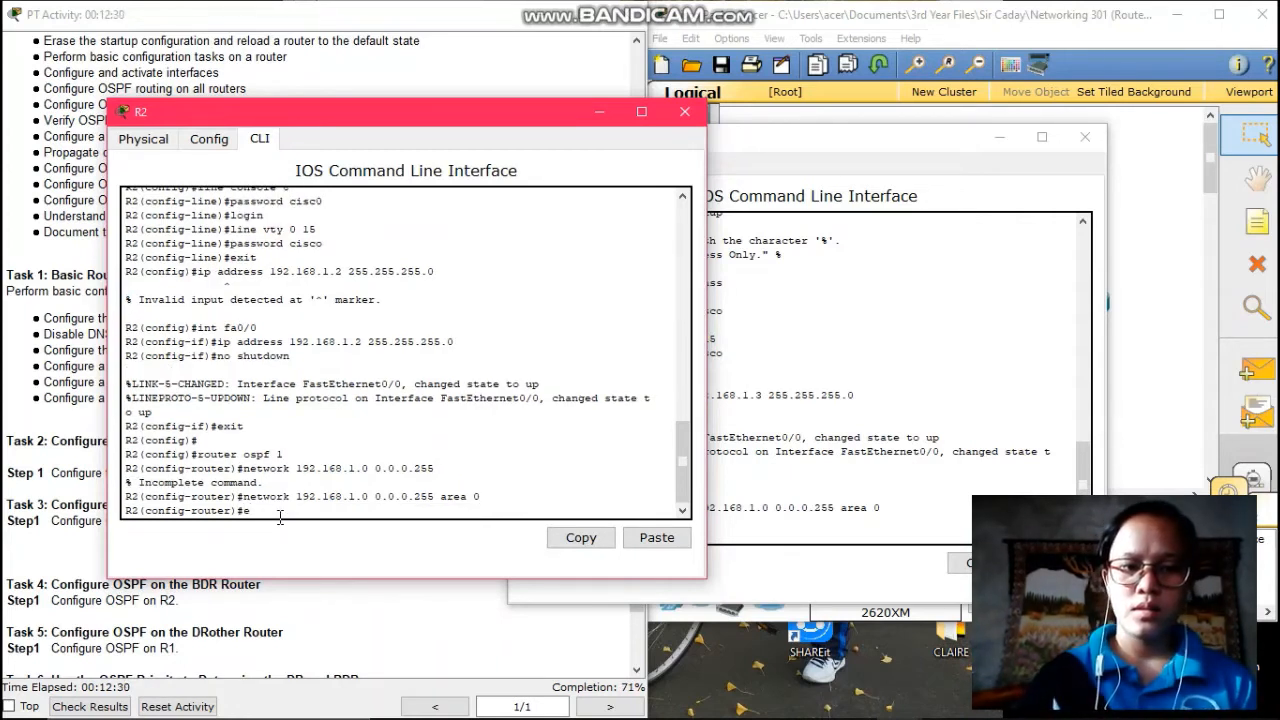
type("xit")
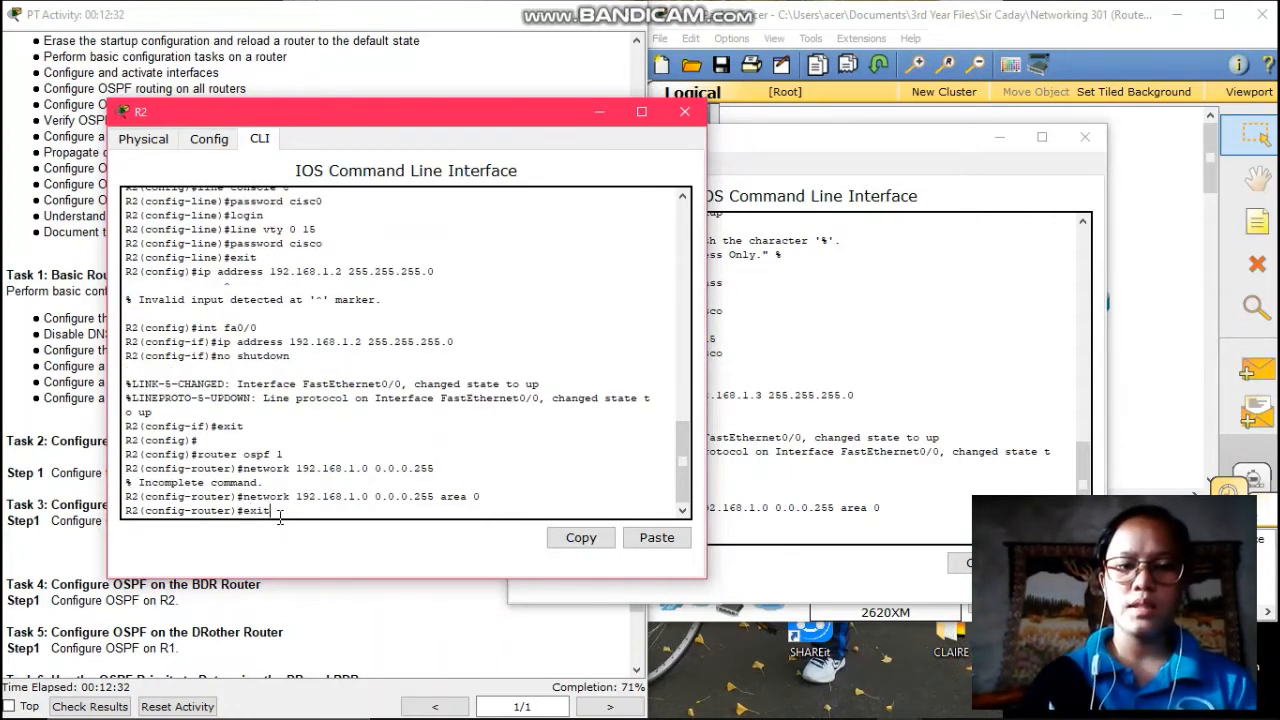
key("Return")
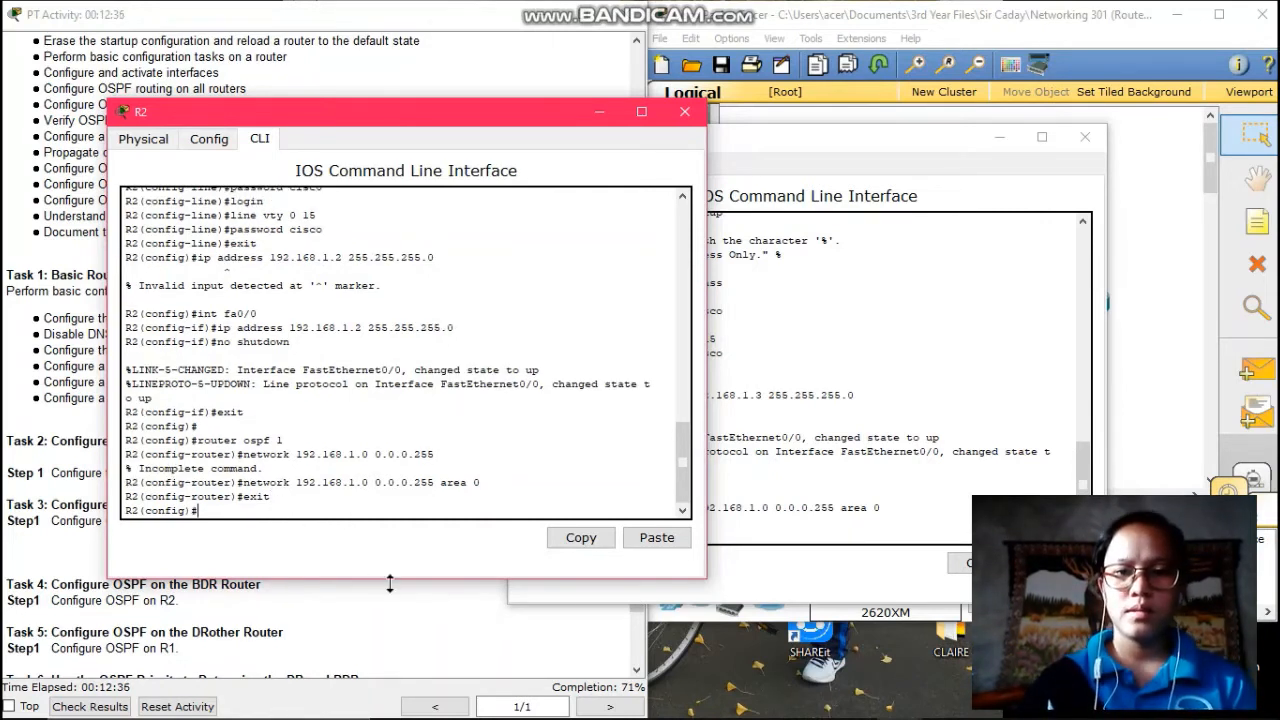
- On R1's CLI, configure router ospf 1 with network 192.168.1.0 0.0.0.255 area 0, then exit
mouse_move(895, 703)
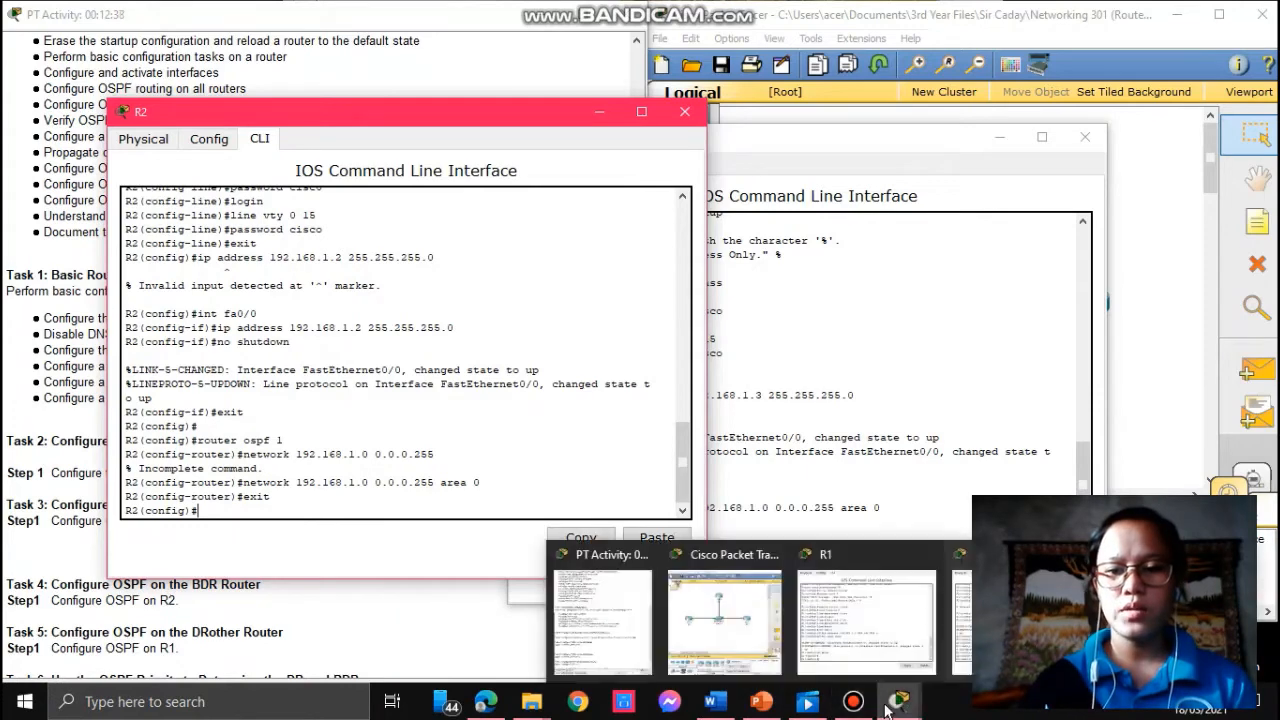
left_click(842, 668)
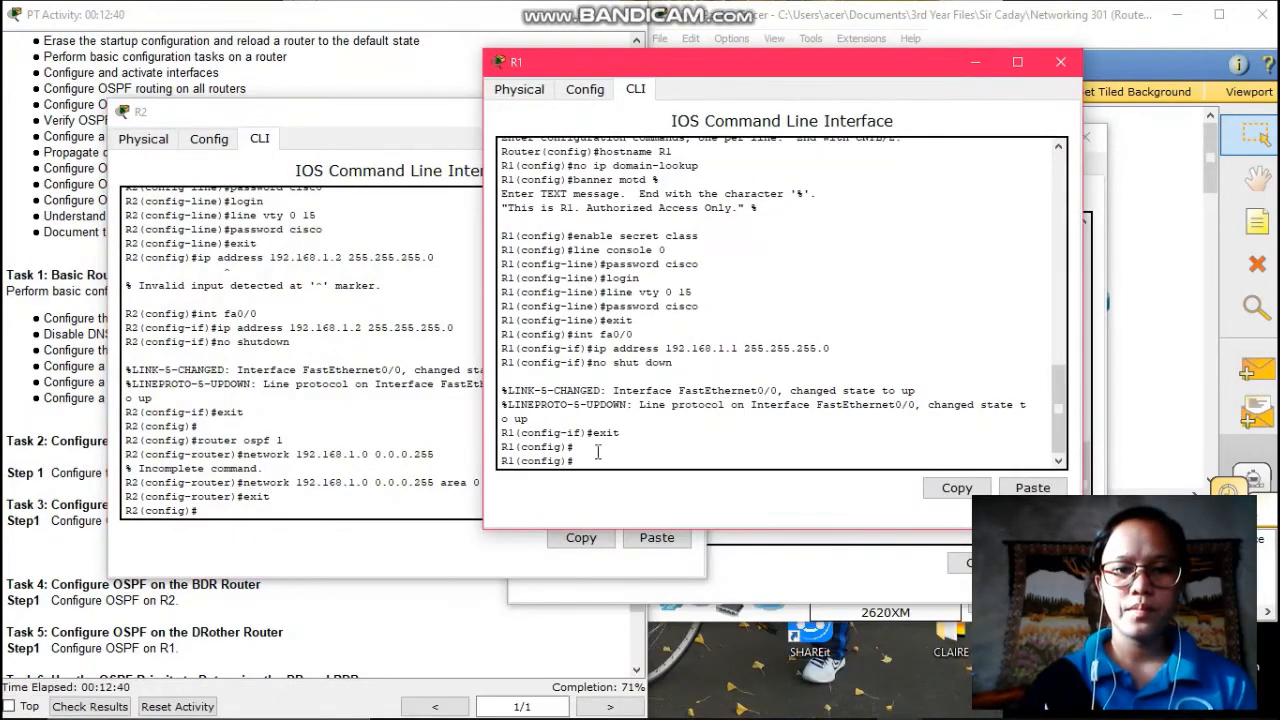
type("r")
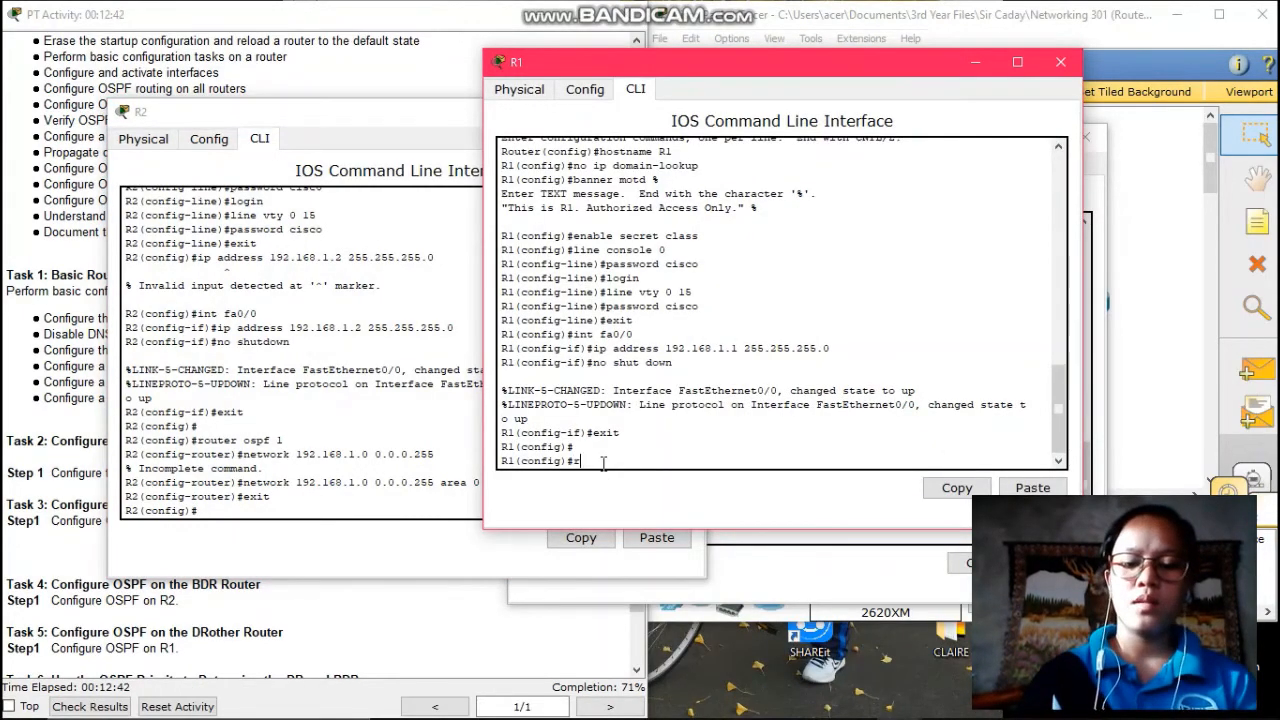
type("outer ospf")
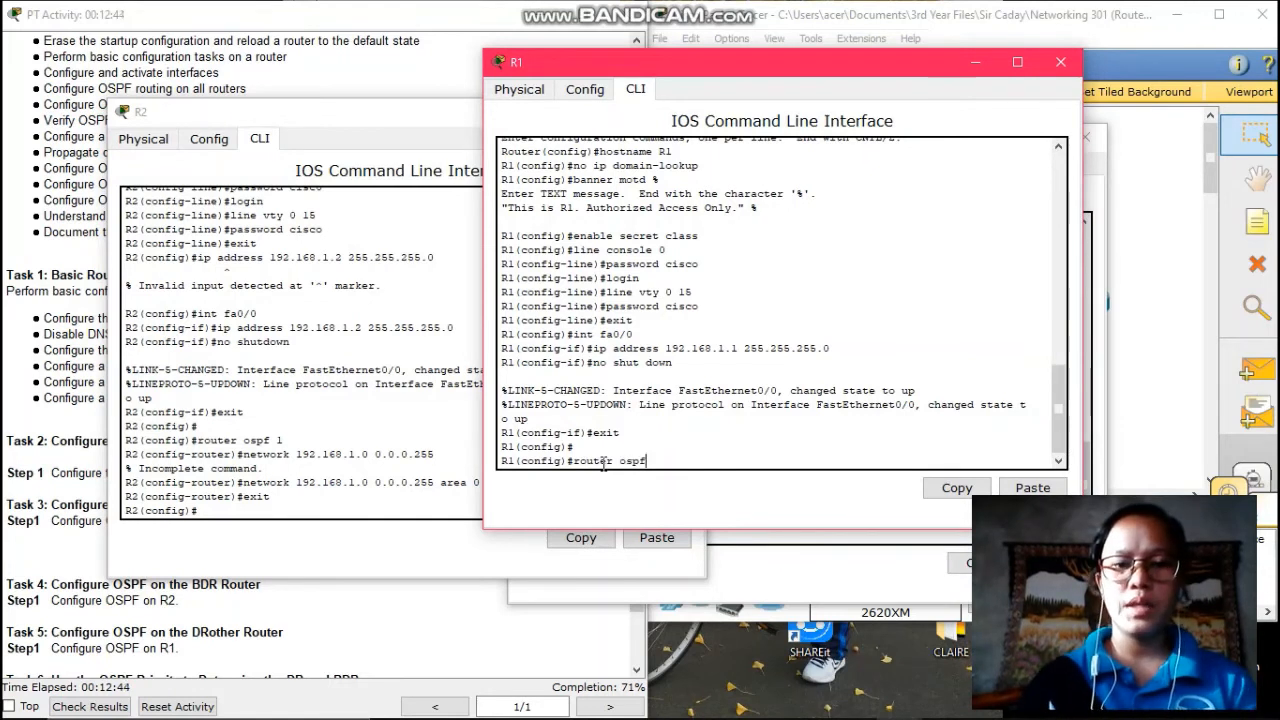
type(" 1")
key("Return")
type("ne")
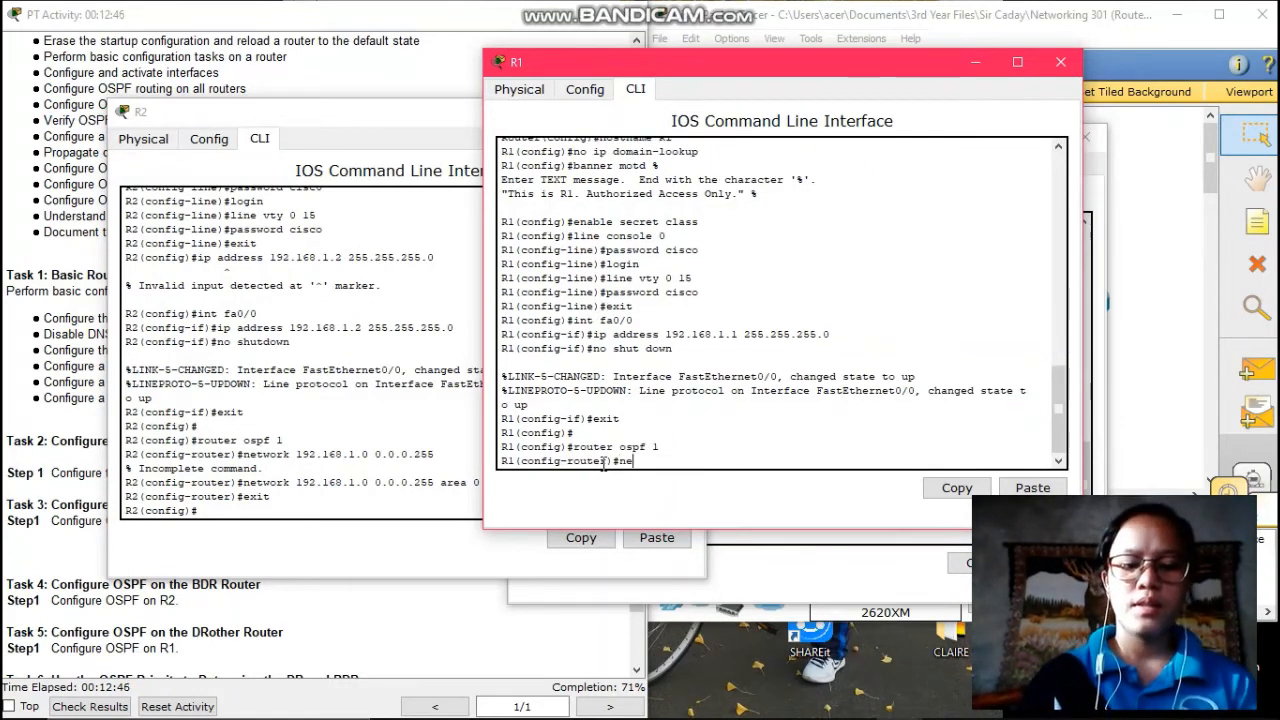
type("twork ")
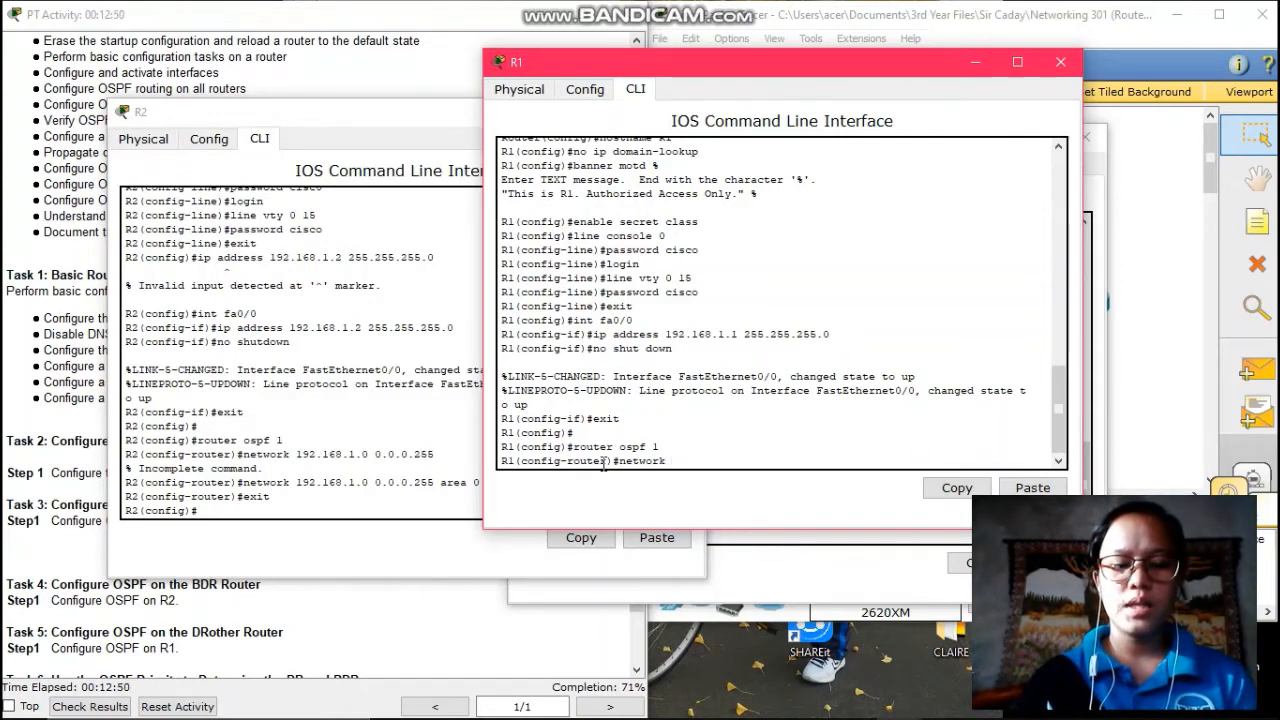
type("192.1")
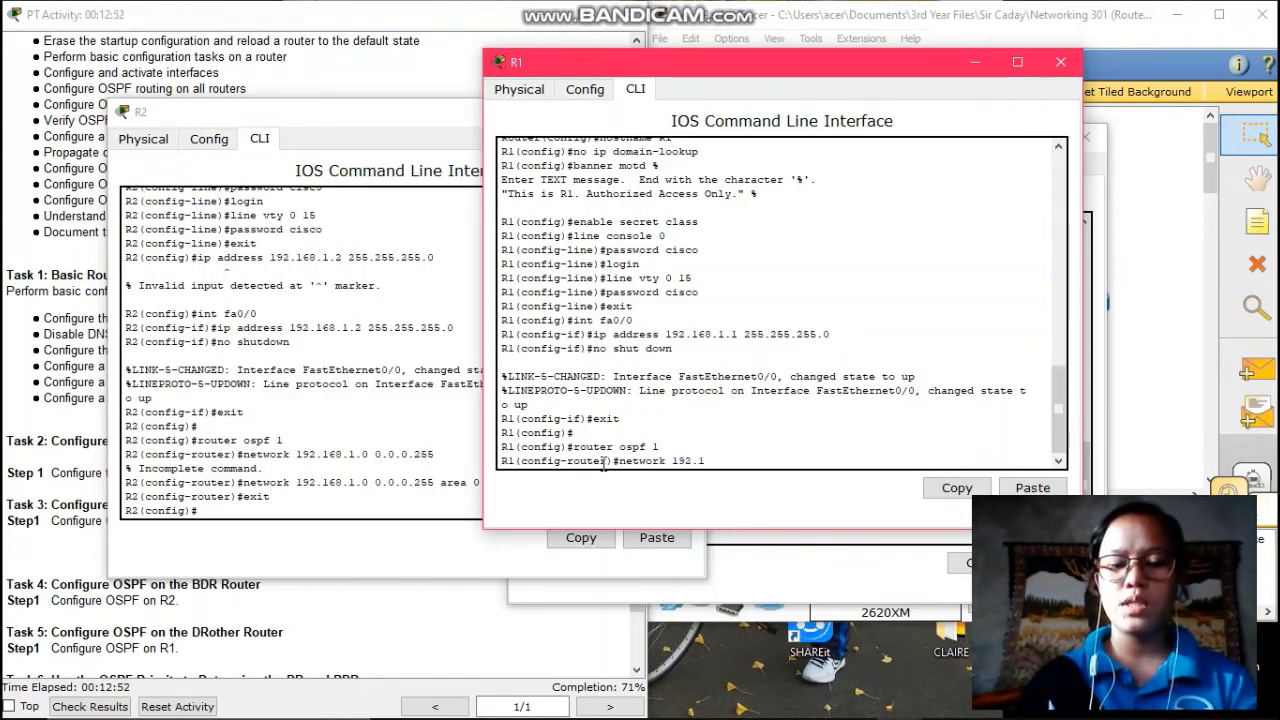
type("68.1.0")
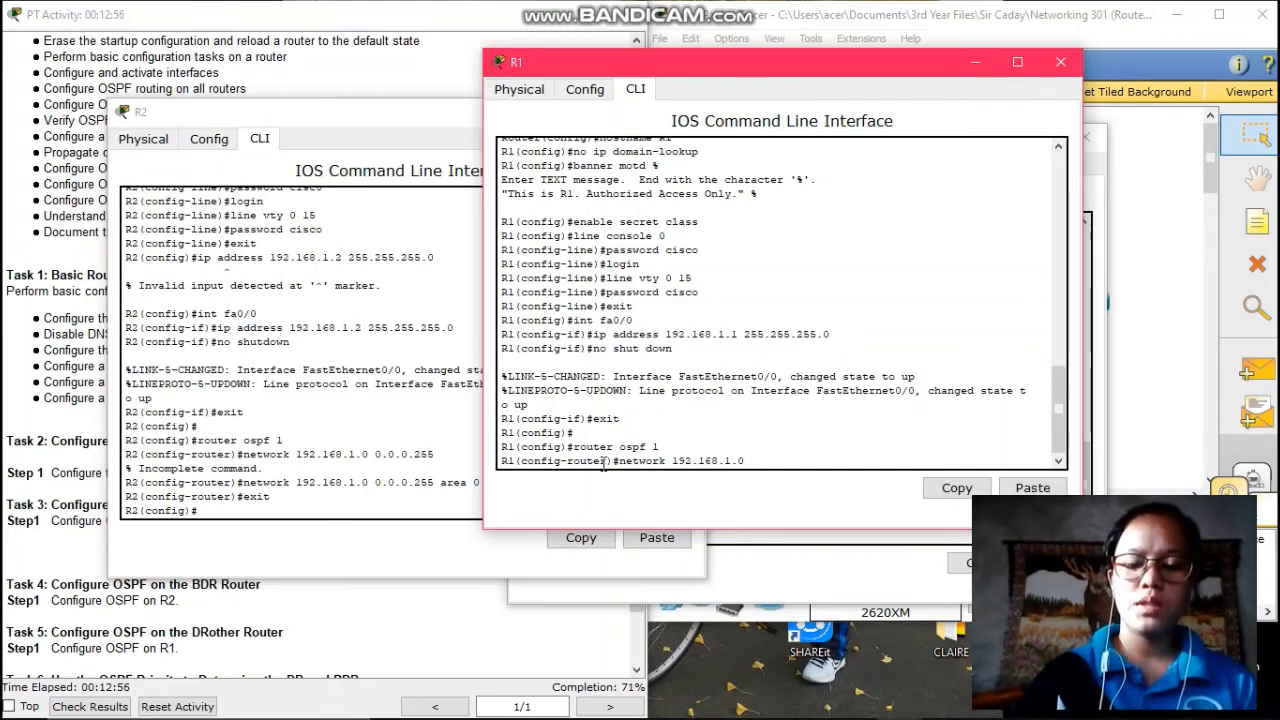
type(" 0.0.0")
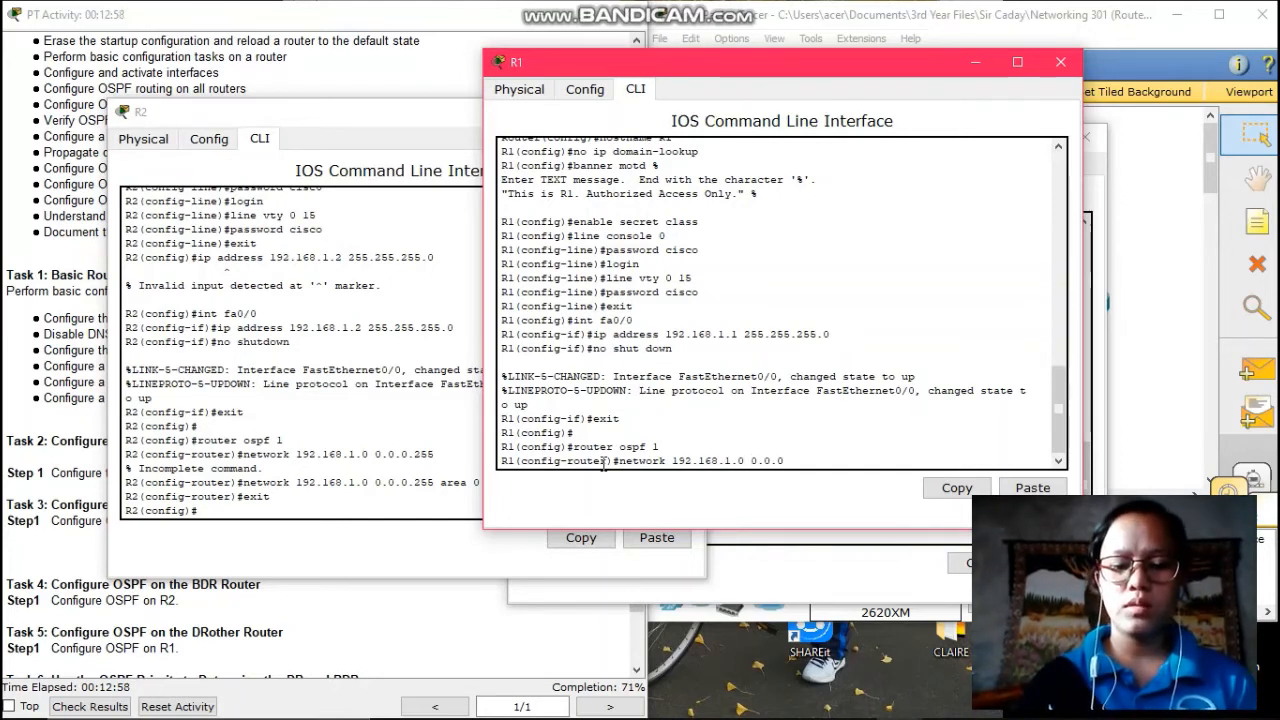
type(".")
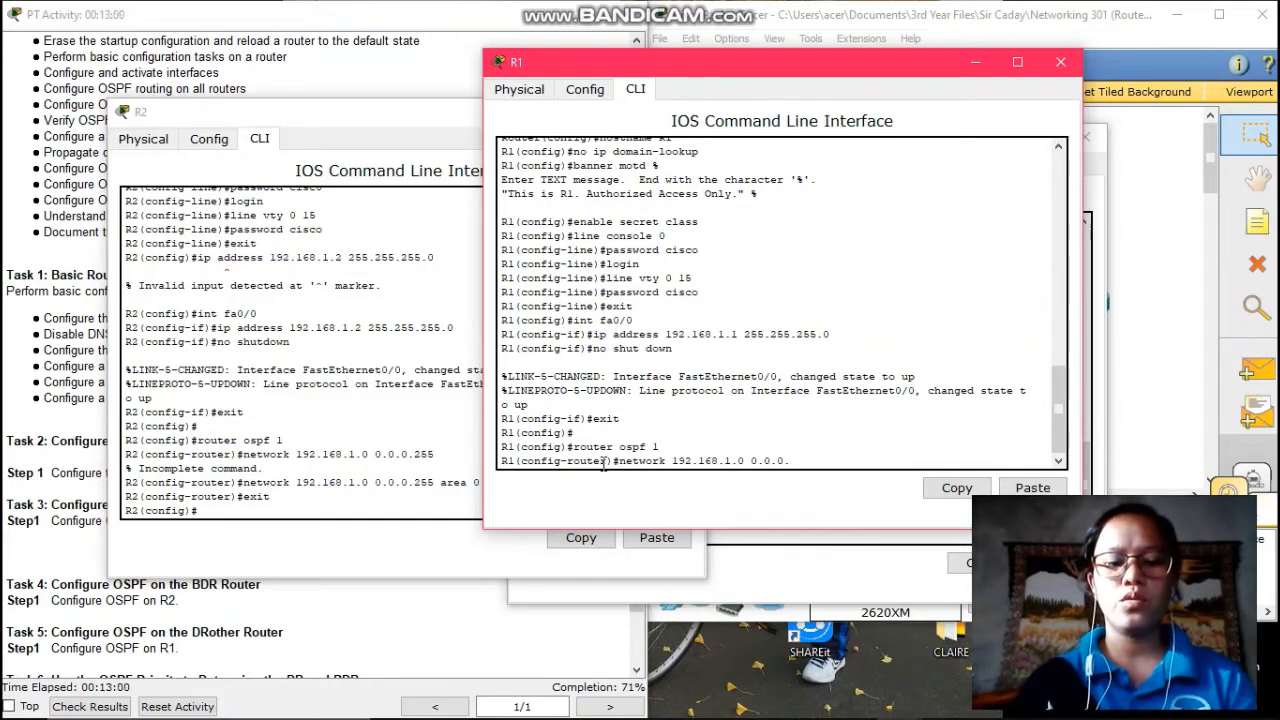
type("255")
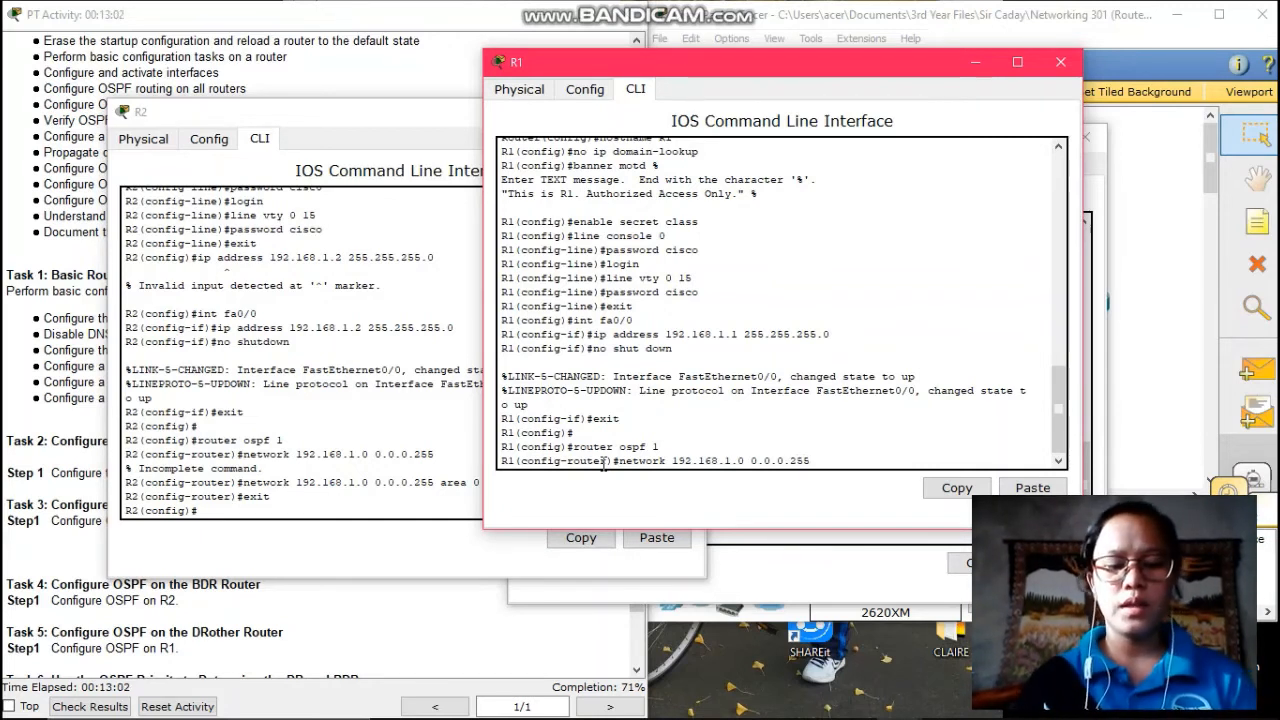
type(" area 0")
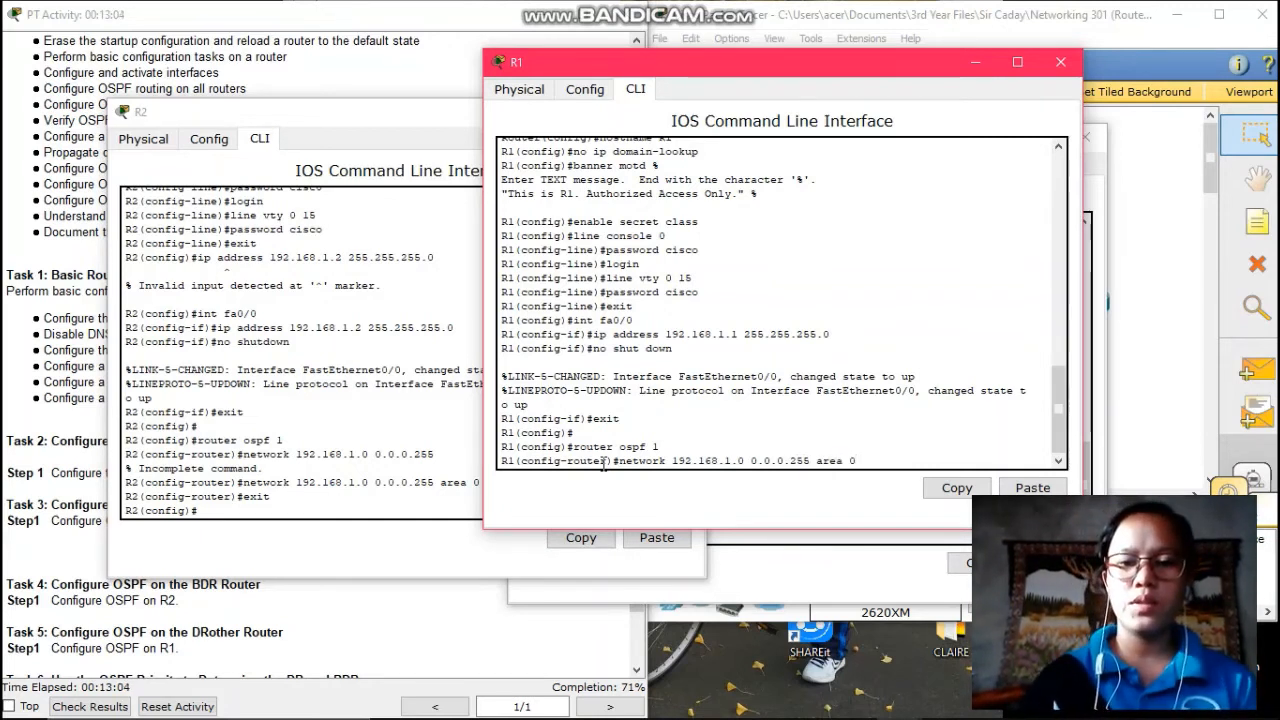
key("Return")
type("er)#e")
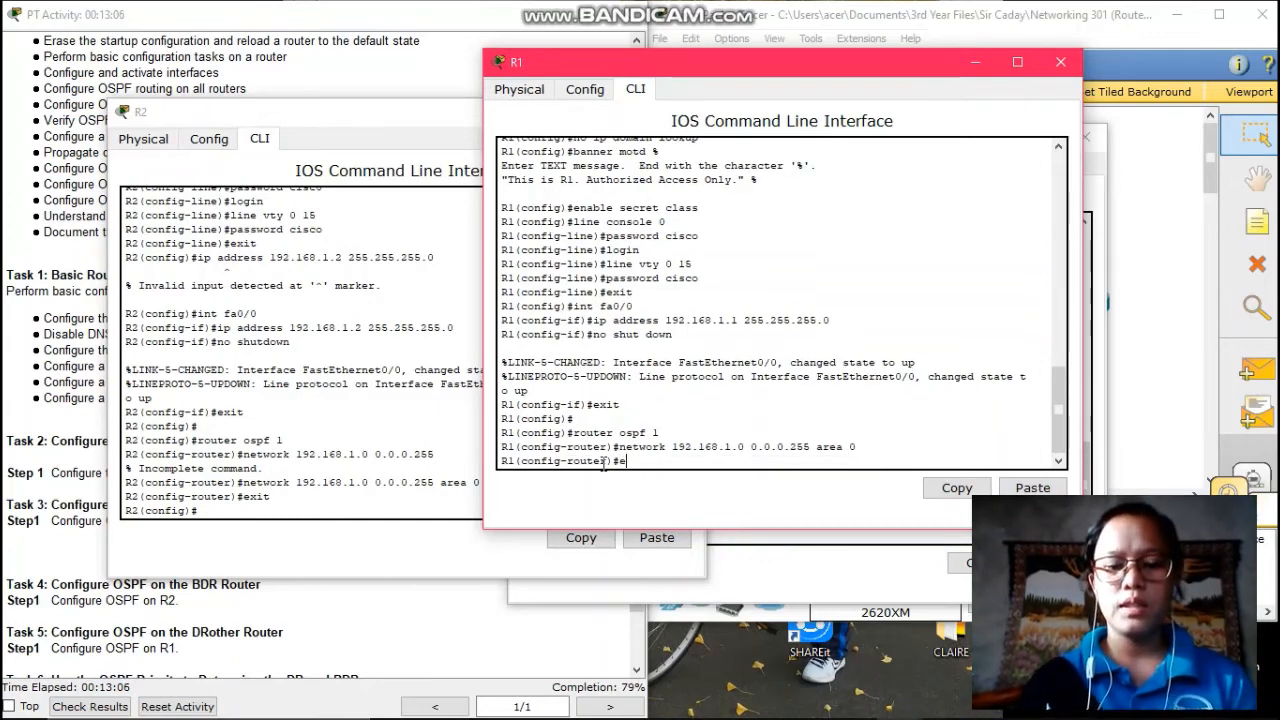
type("xit")
key("Return")
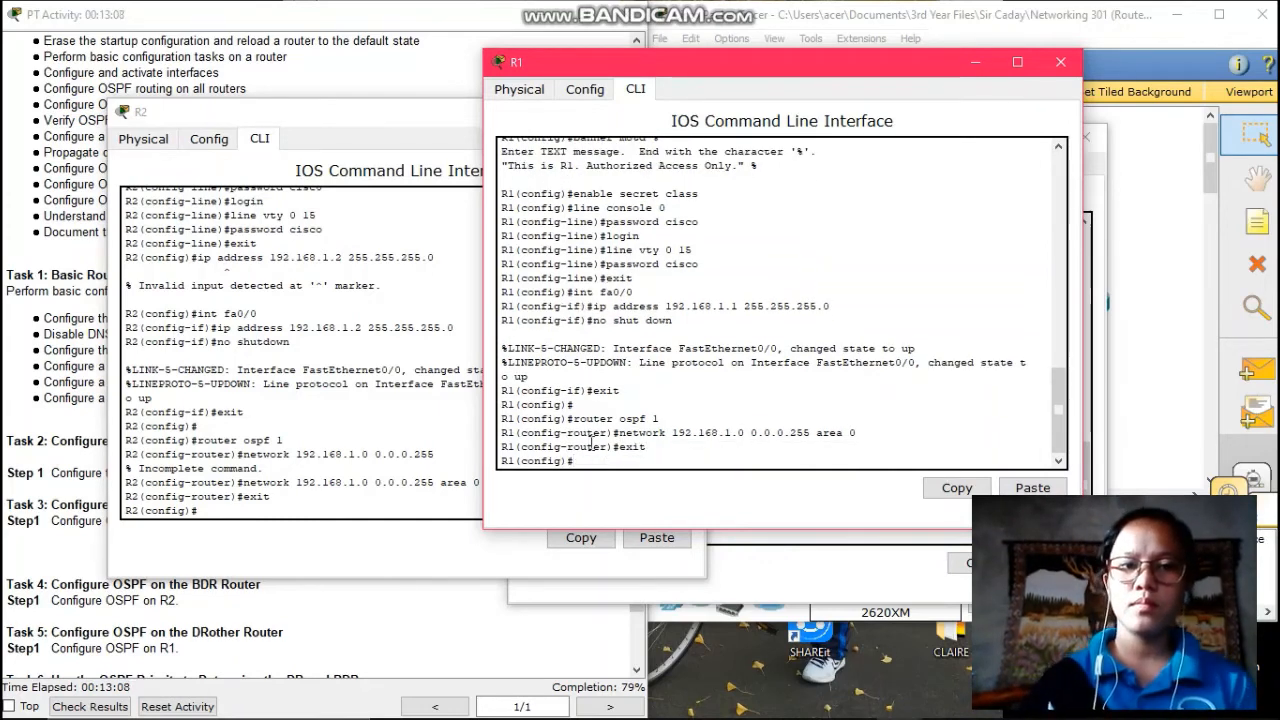
- Minimize the R1, R2 and R3 windows and reopen R1 from the topology
left_click(996, 62)
left_click(606, 113)
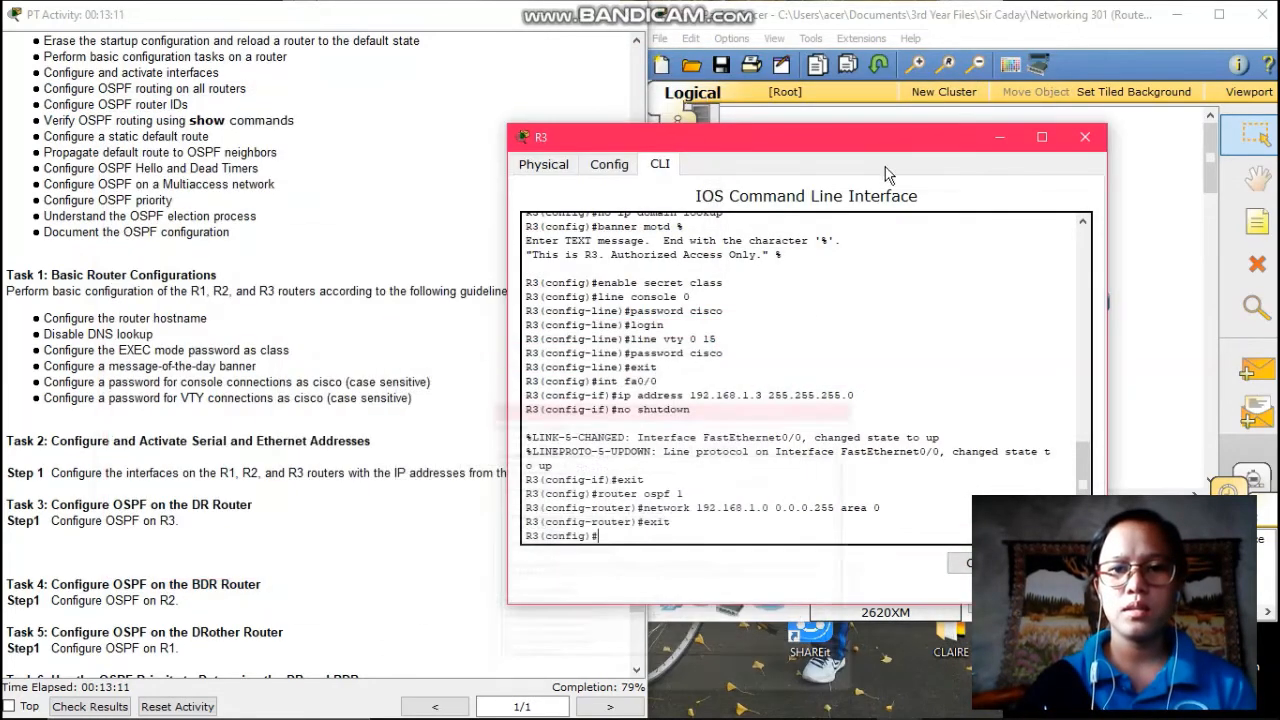
left_click(999, 139)
scroll(335, 372, "down", 2)
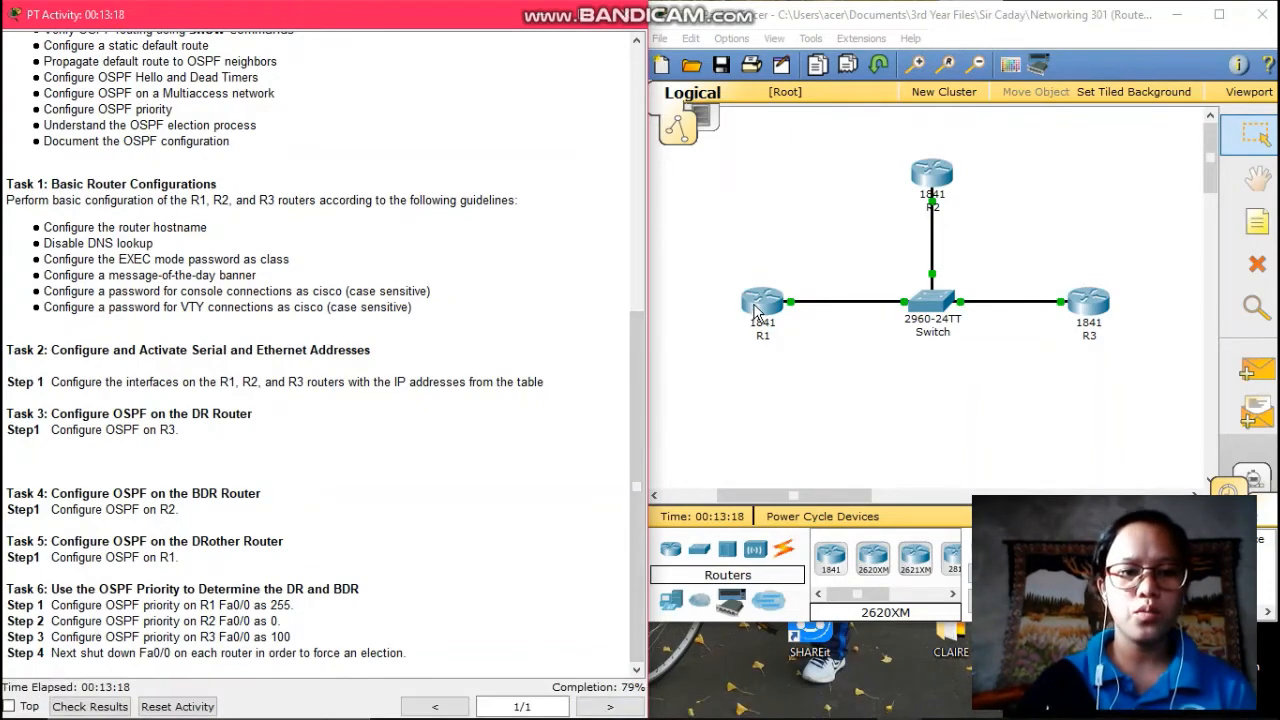
left_click(758, 302)
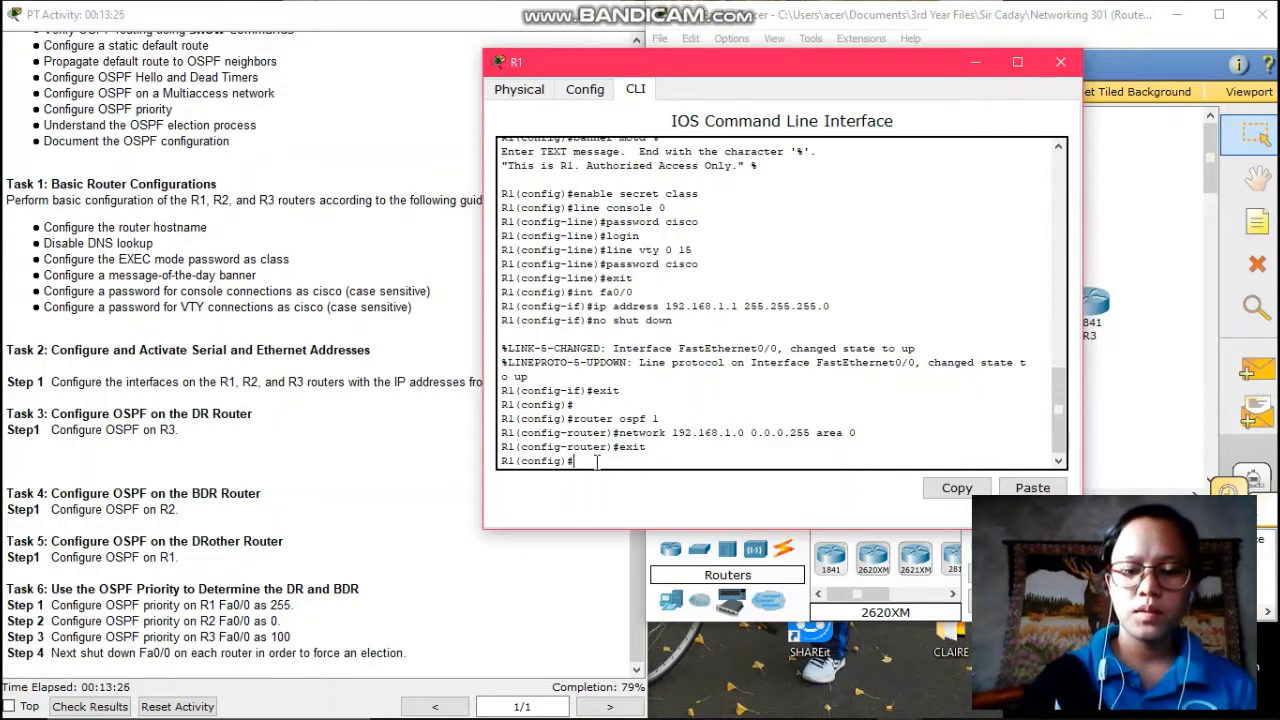
- Set OSPF priority 255 on R1's Fa0/0, exit interface mode and close R1's window
type("interfac")
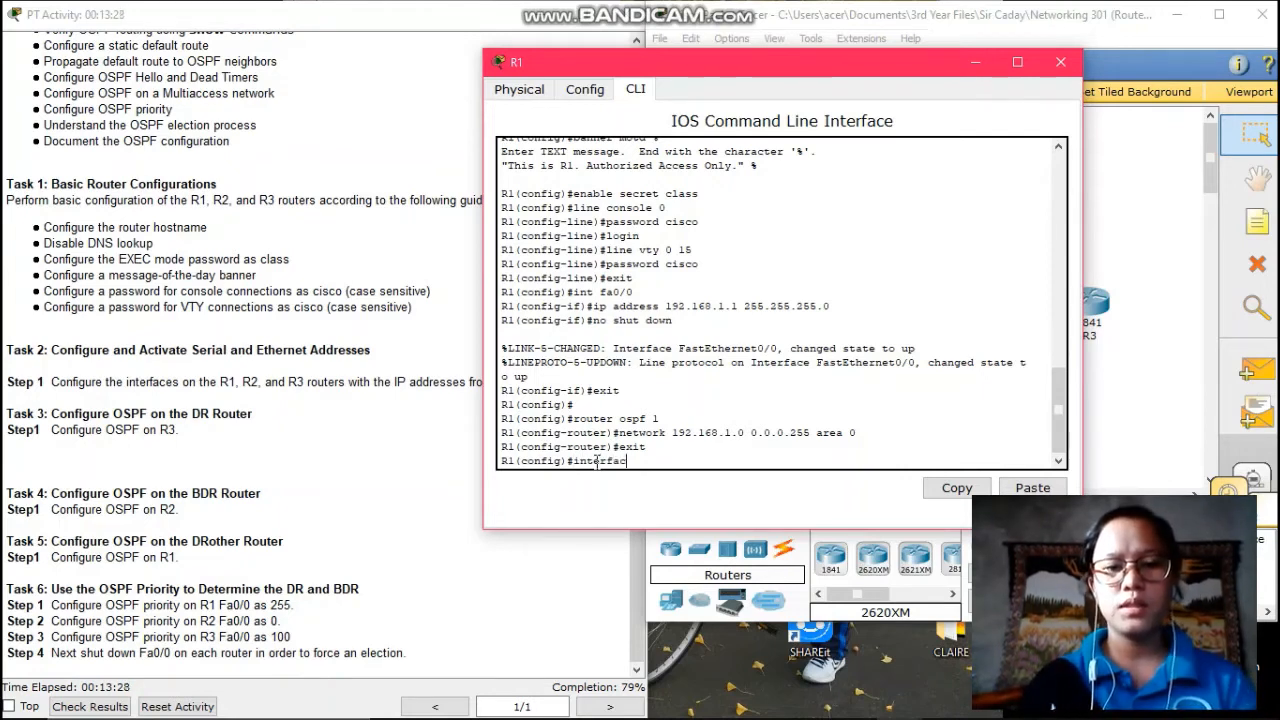
type("e fa0")
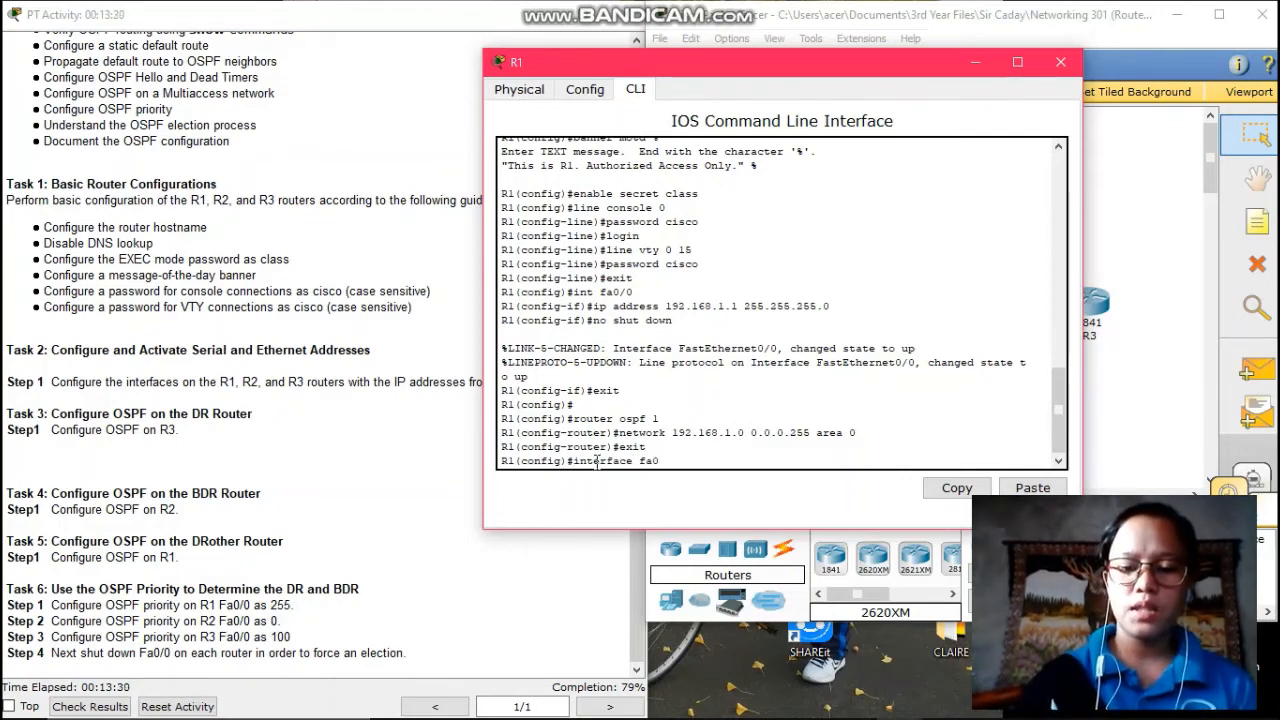
type("/0")
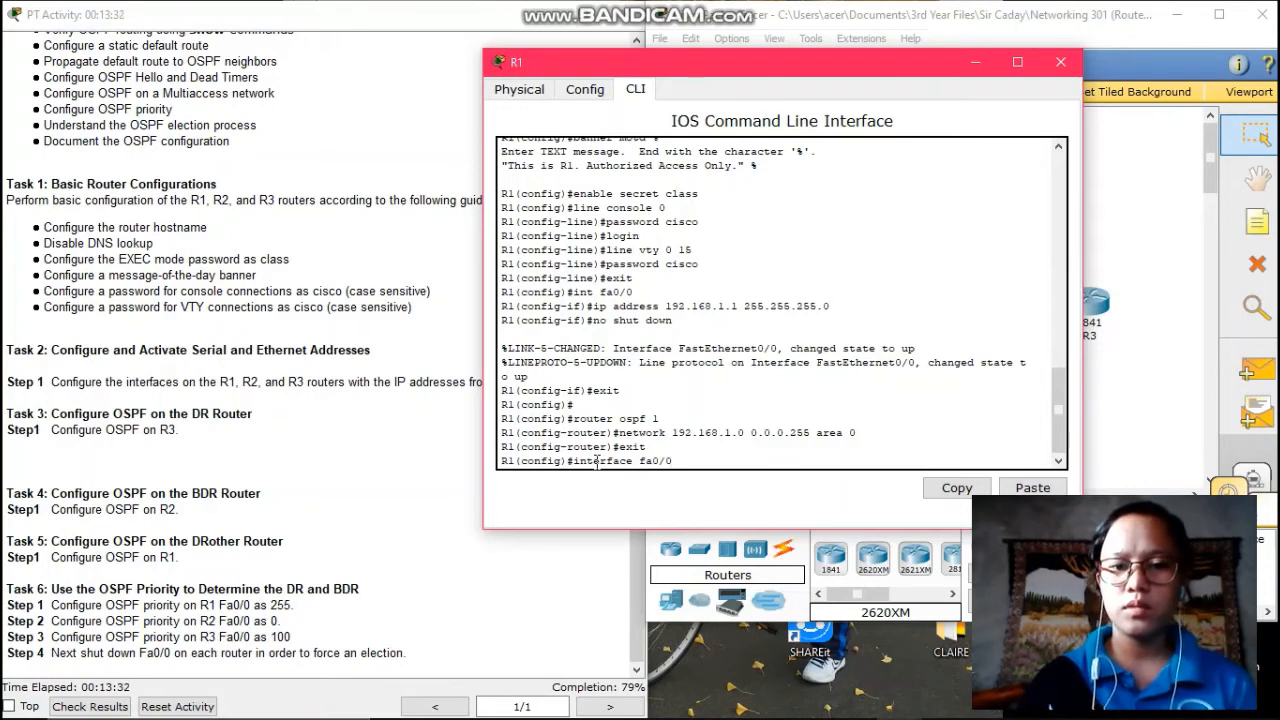
key("Return")
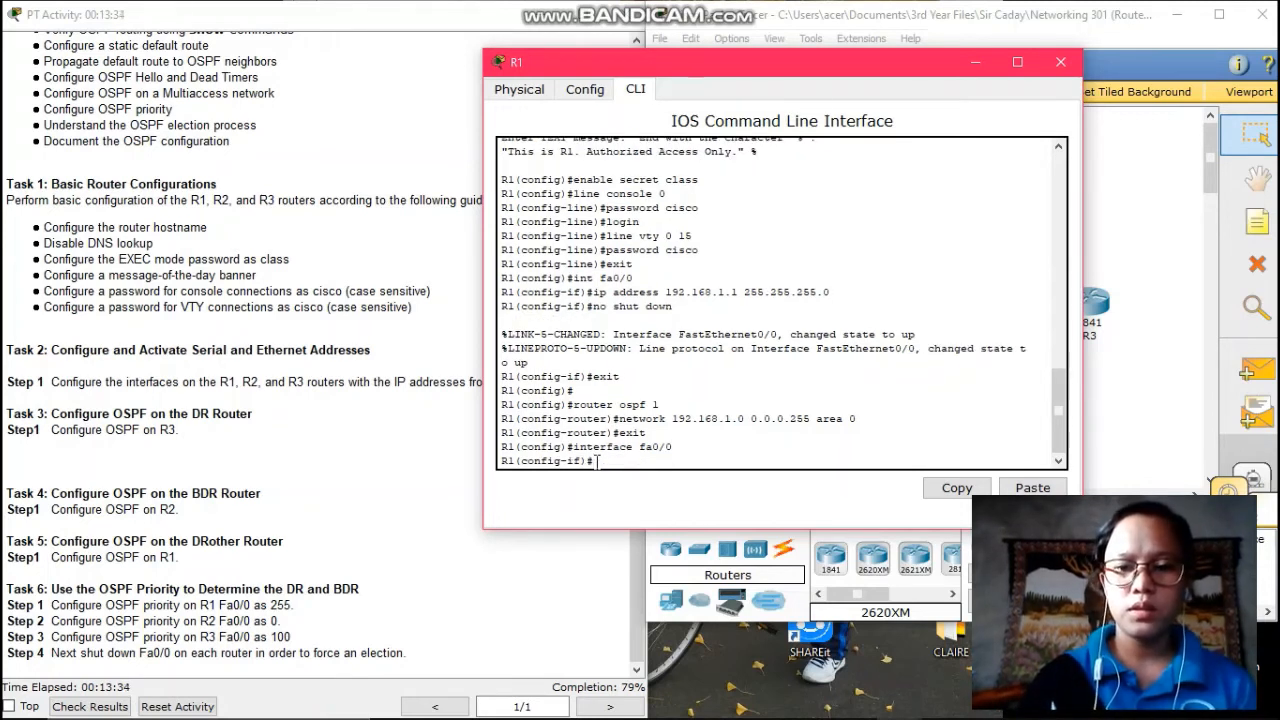
type("ip ospfr")
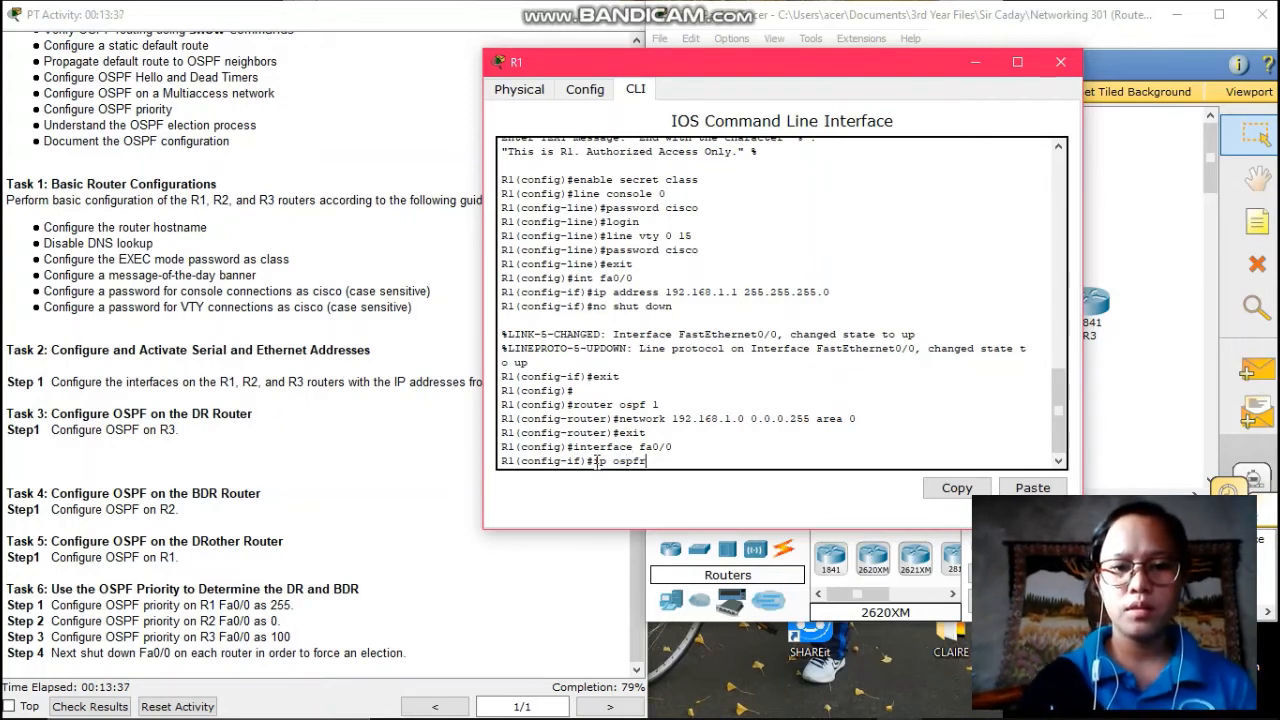
key("BackSpace")
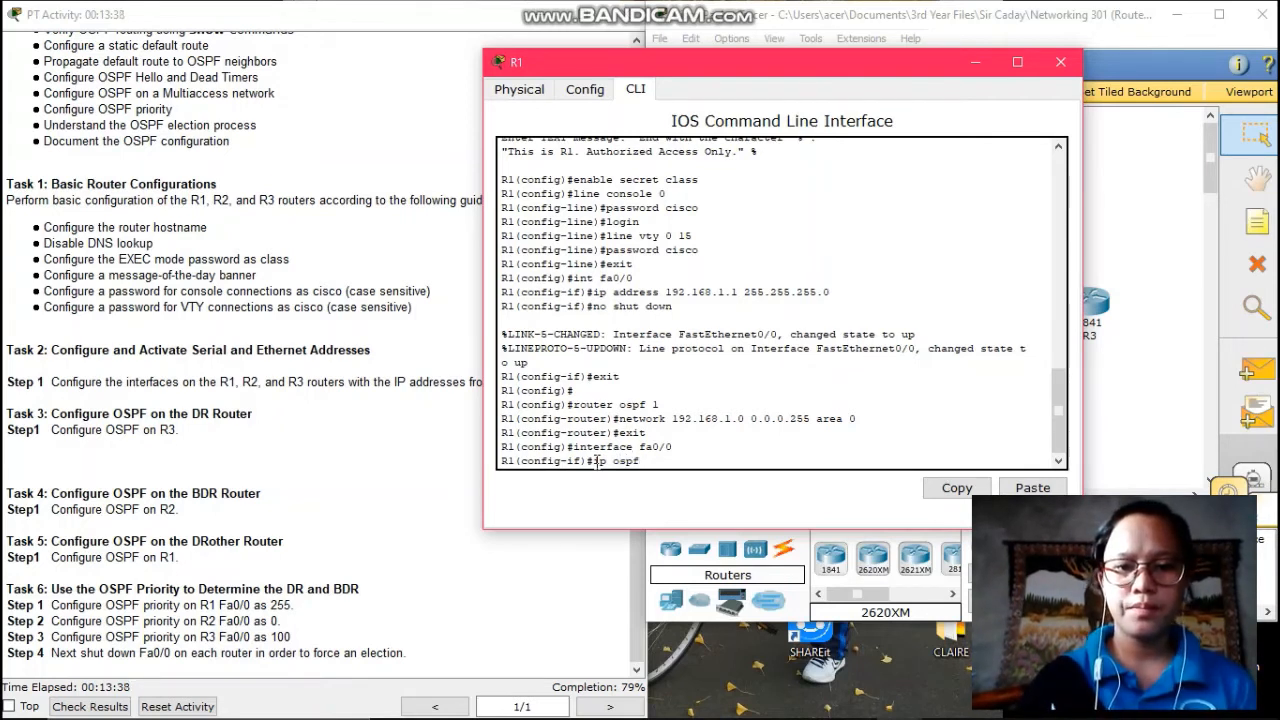
type("priority")
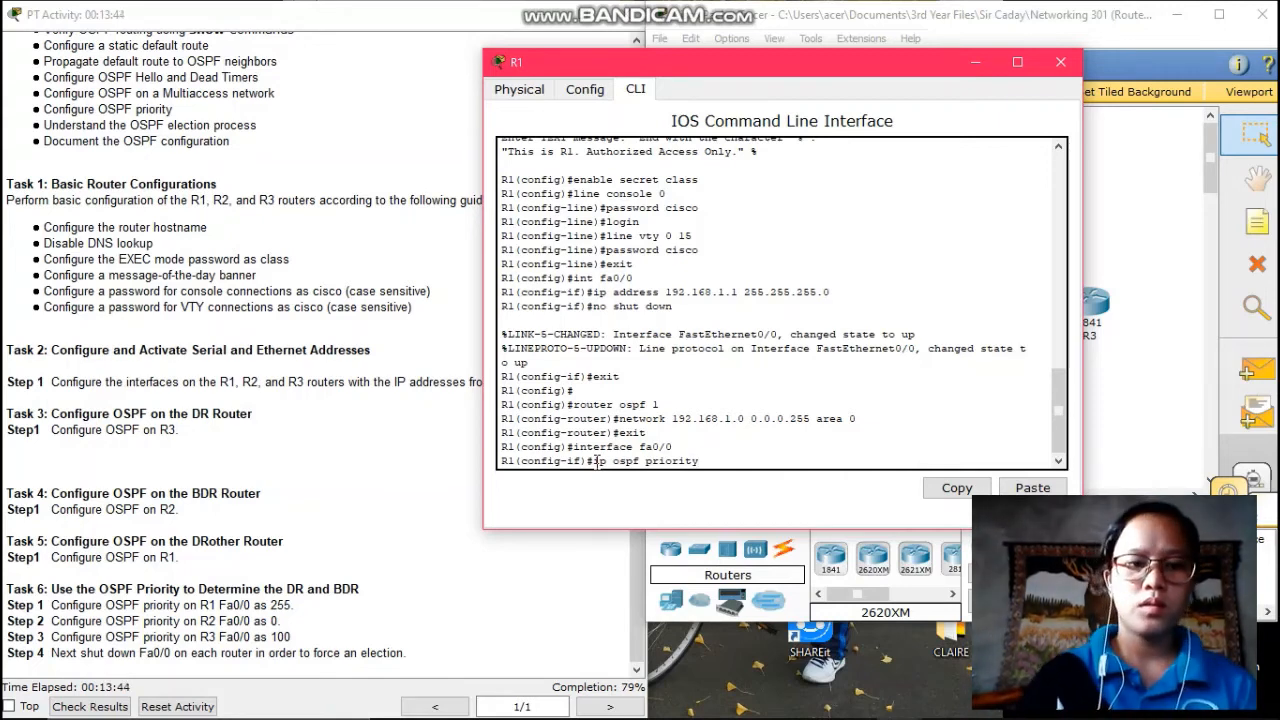
type("25")
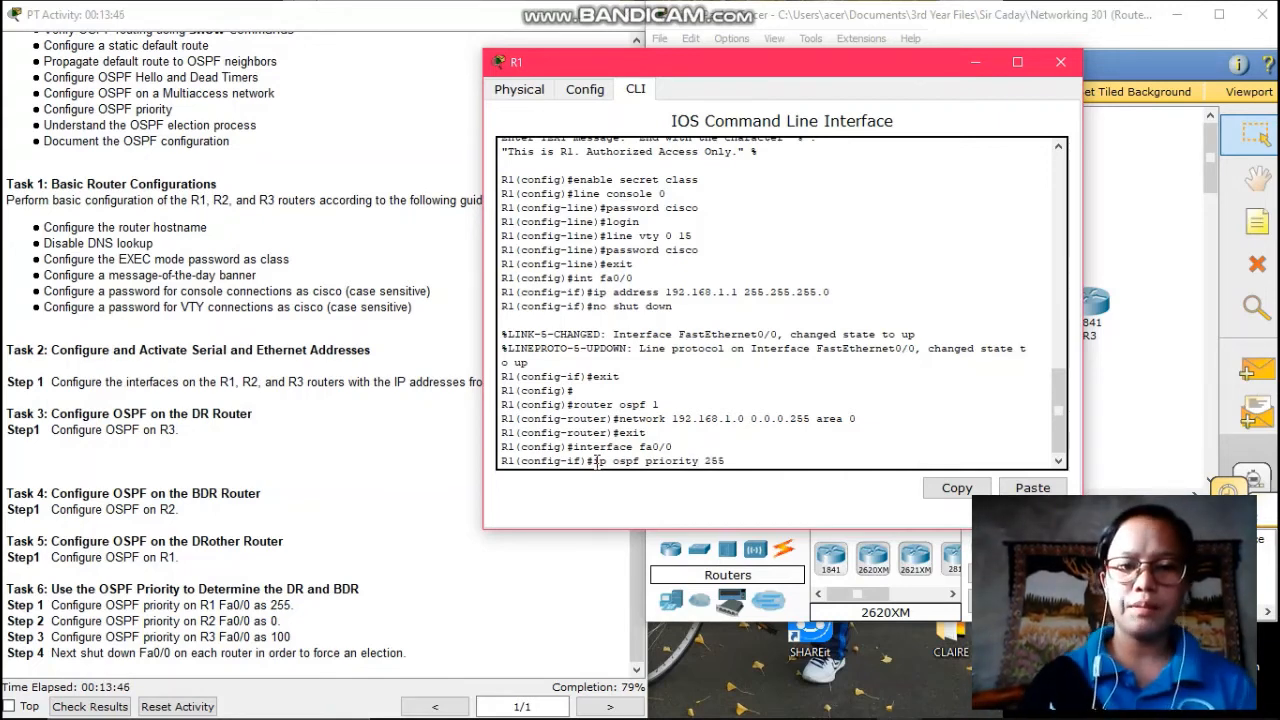
type("5")
key("Return")
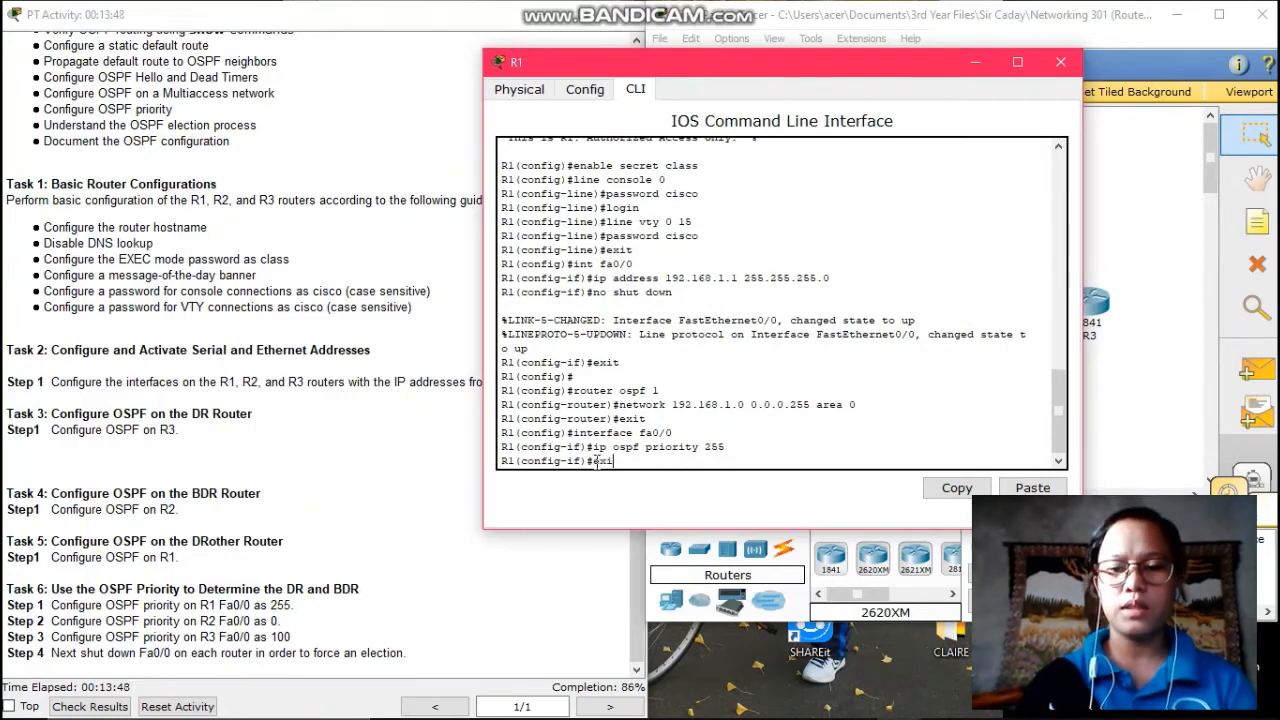
type("exit")
key("Return")
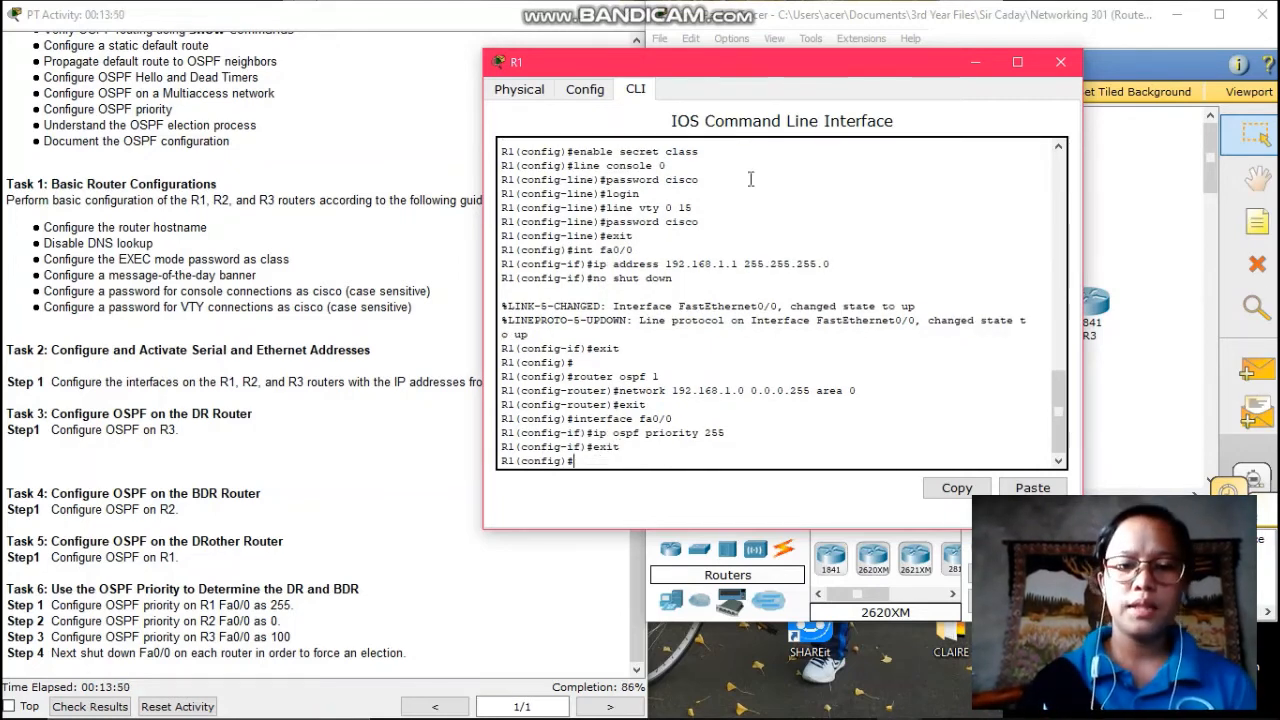
left_click(976, 62)
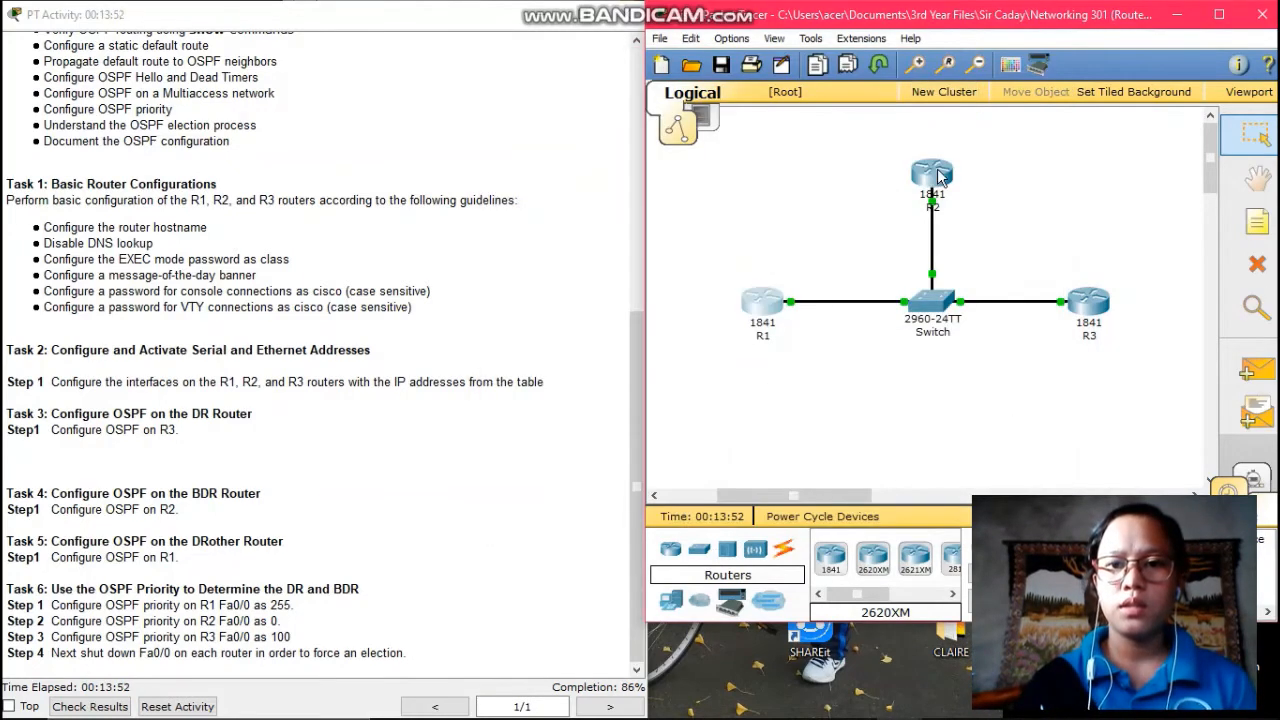
- Give R2's Fa0/0 an ip ospf priority of 0 and leave interface configuration
left_click(935, 176)
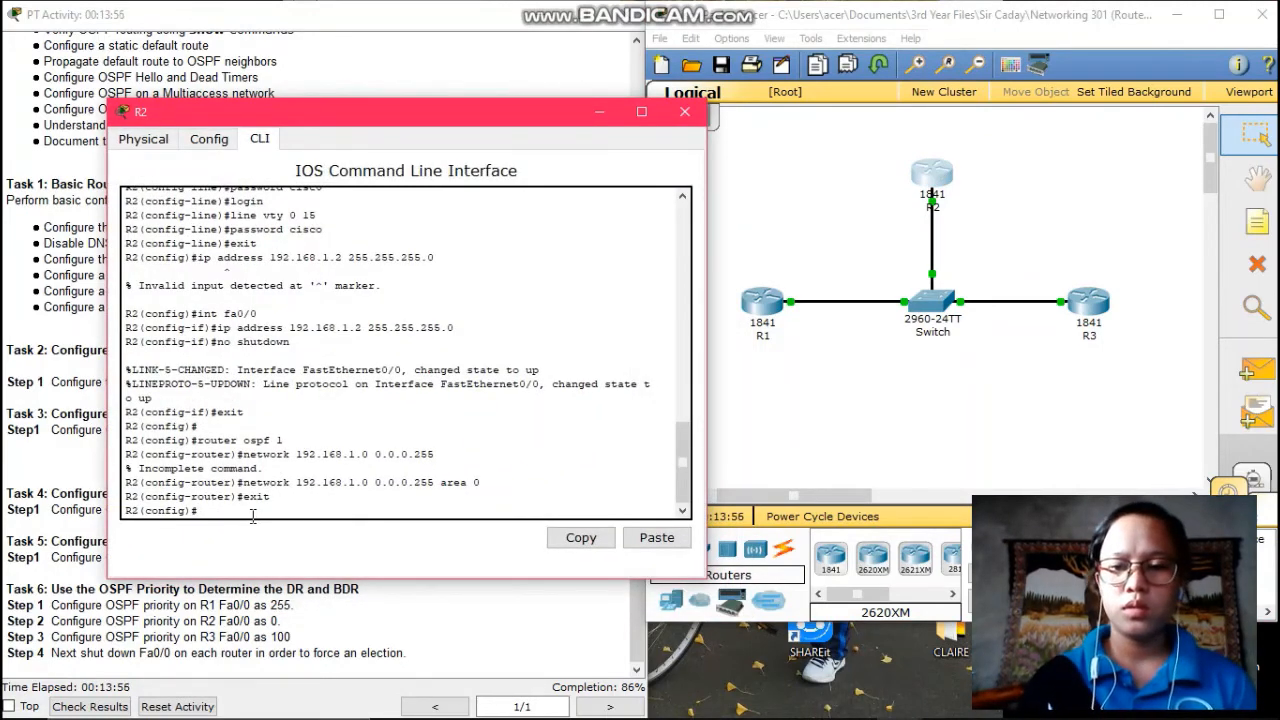
type("i")
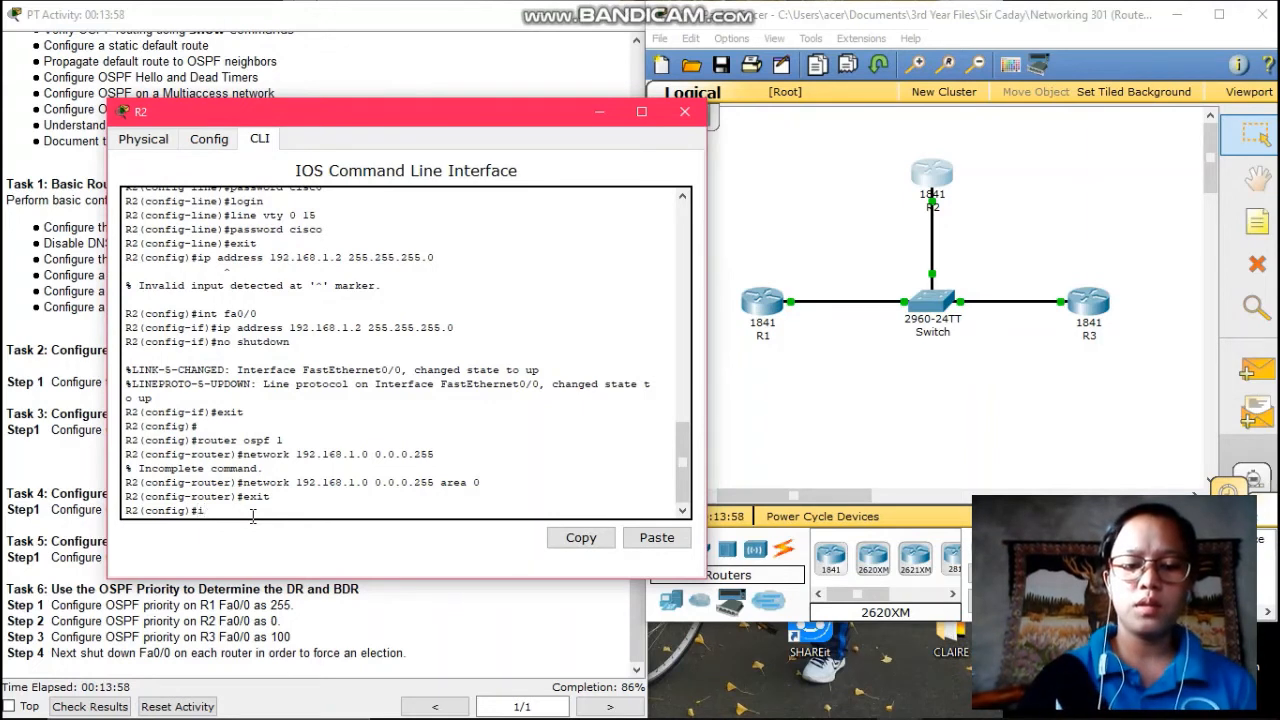
type("nterface")
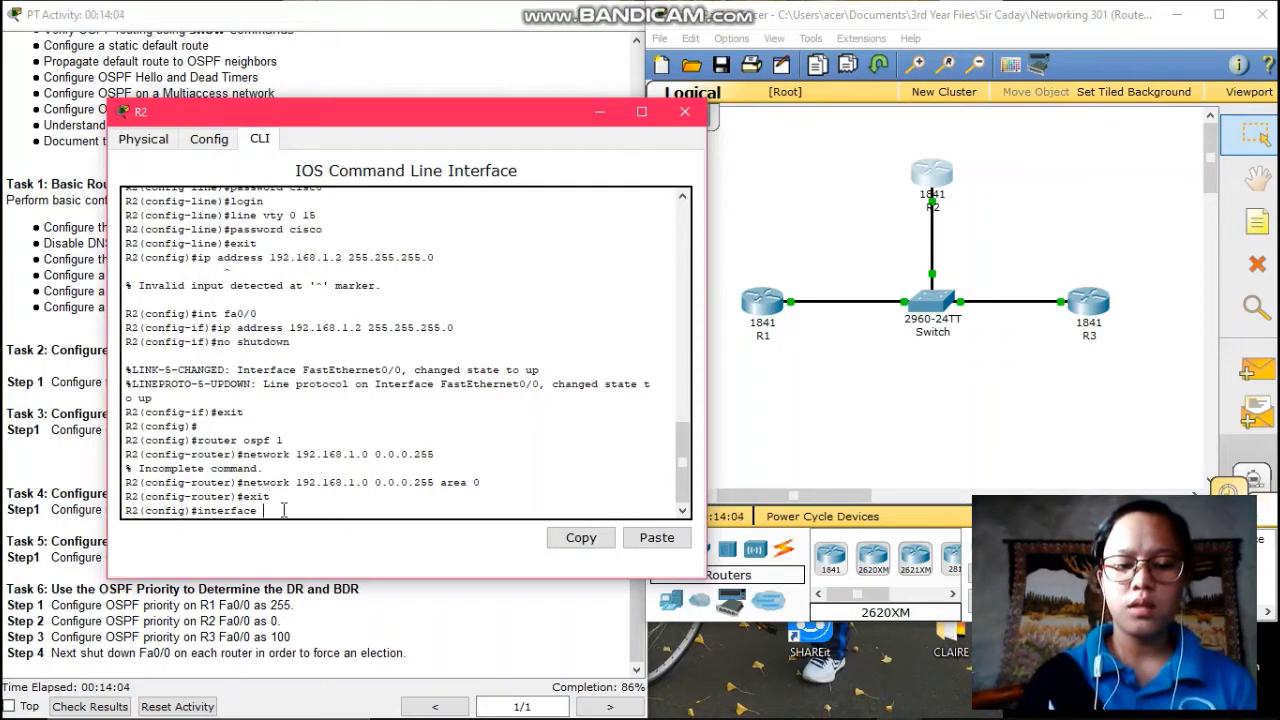
type(" fa")
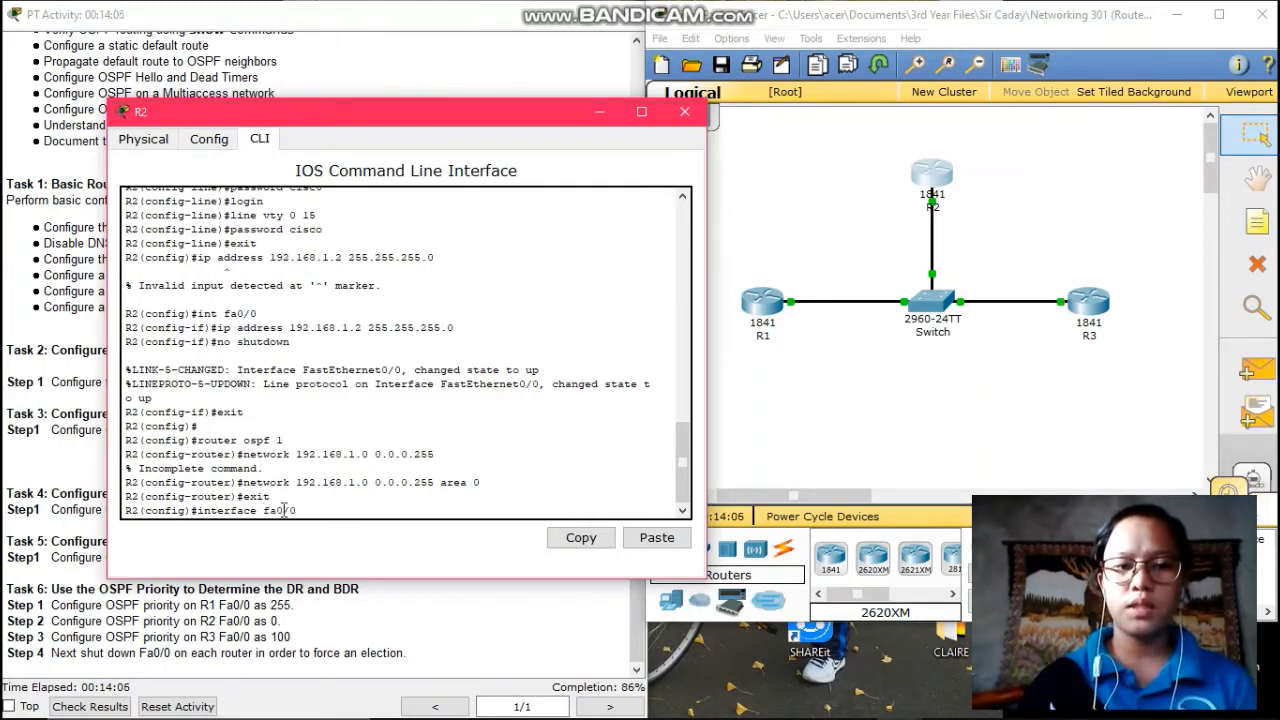
type("0/0")
key("Return")
type("i")
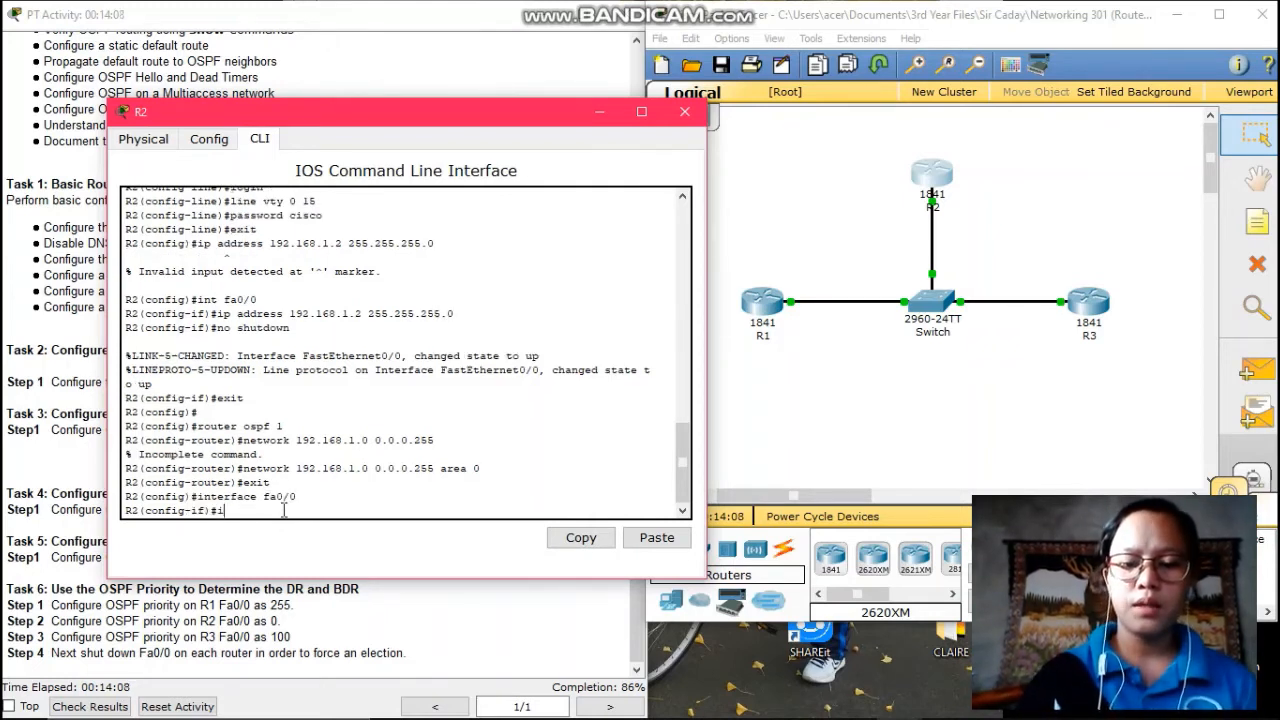
type("p ospf ")
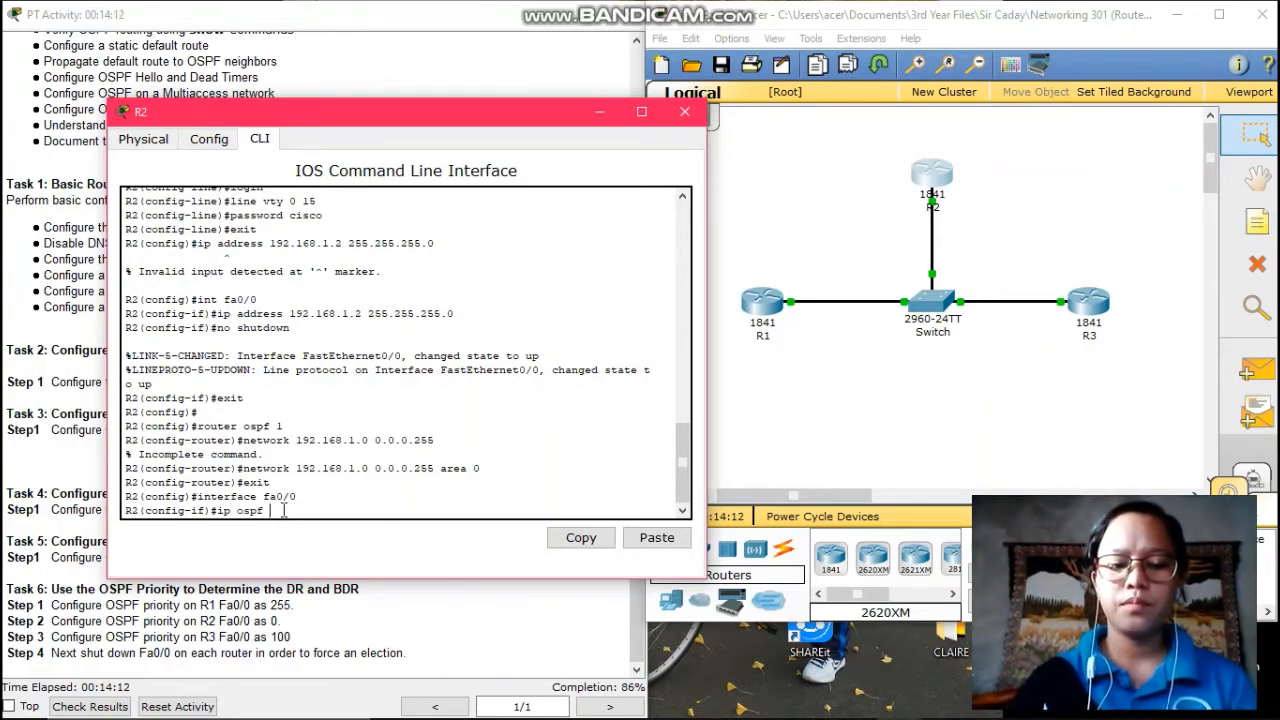
type("prior")
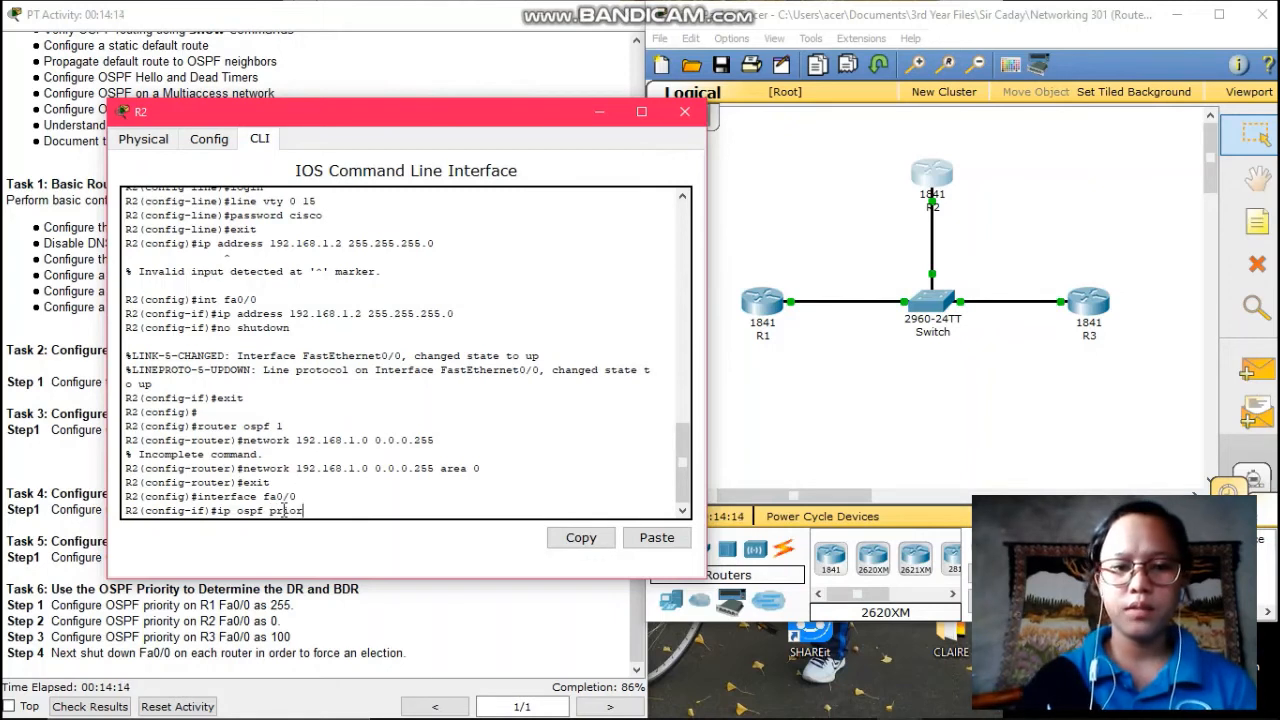
type("ity")
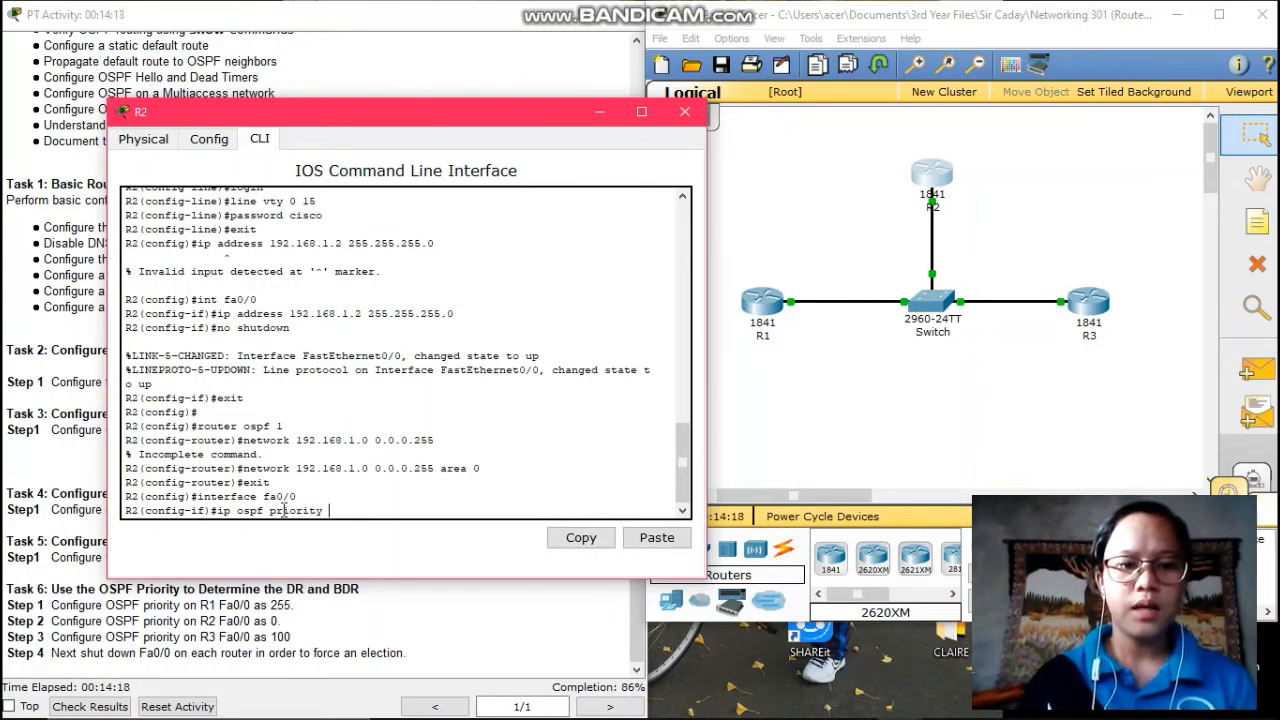
type(" 0")
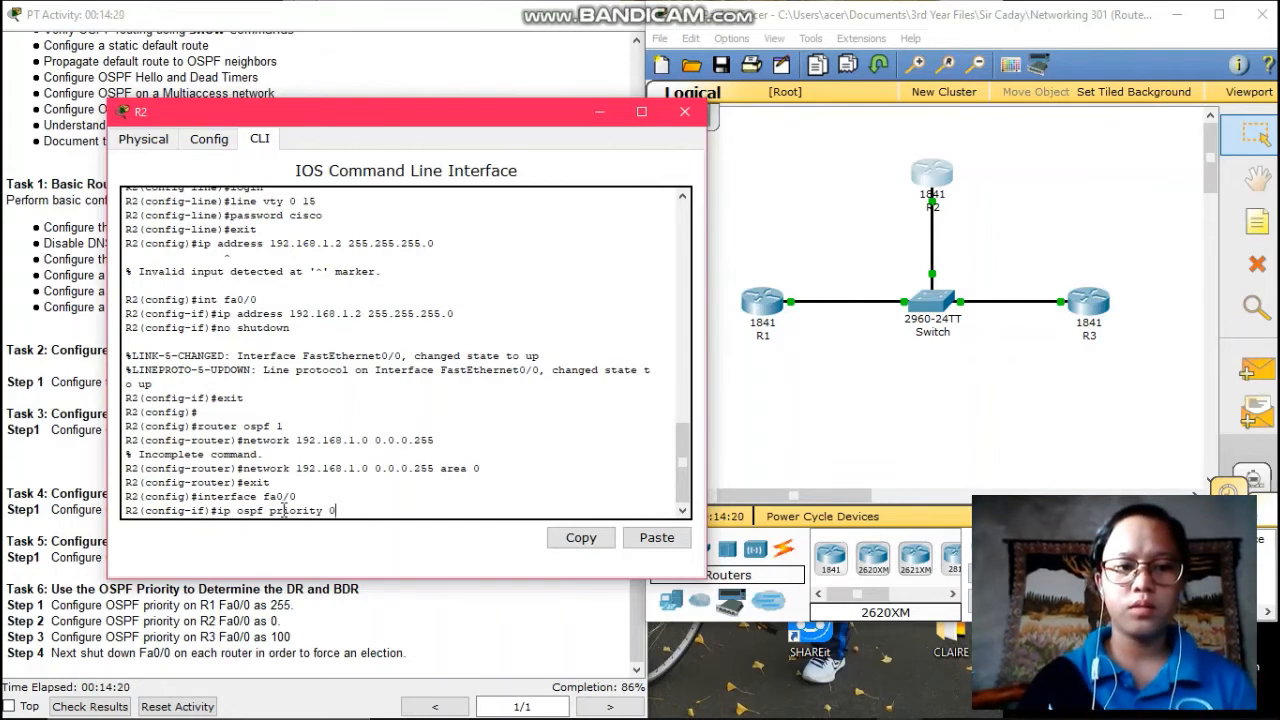
key("Return")
type("exit")
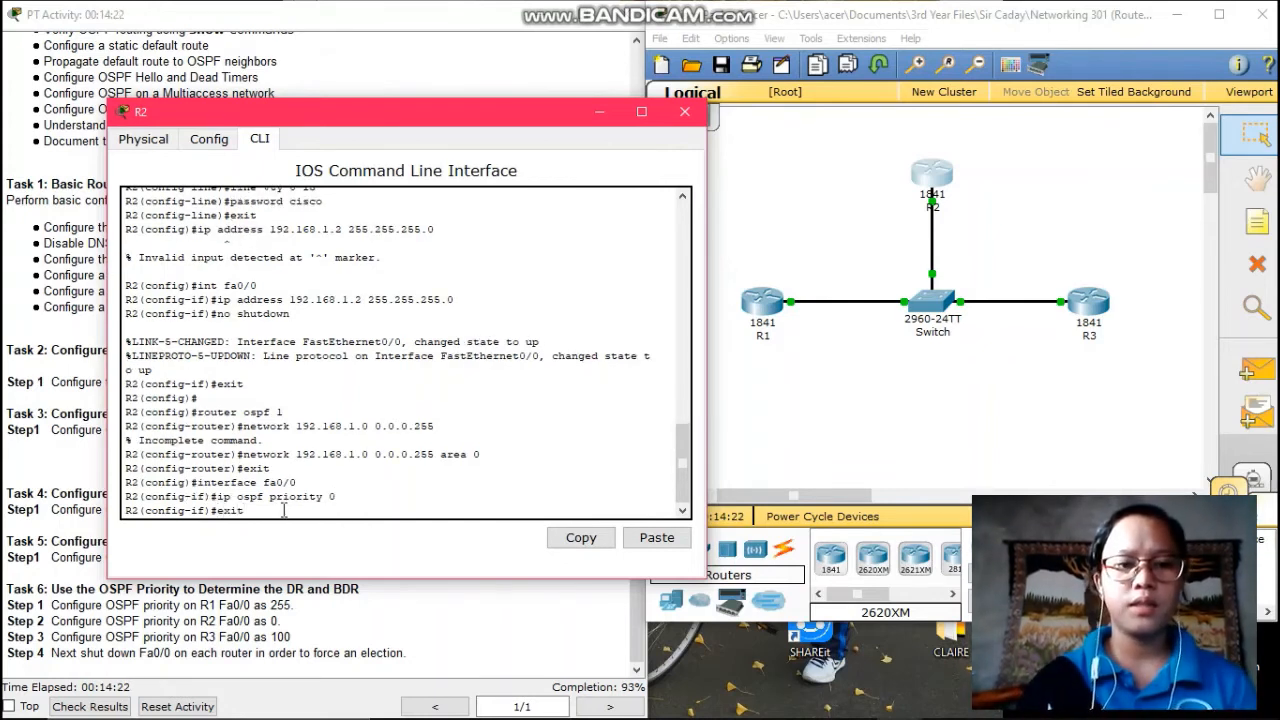
key("Return")
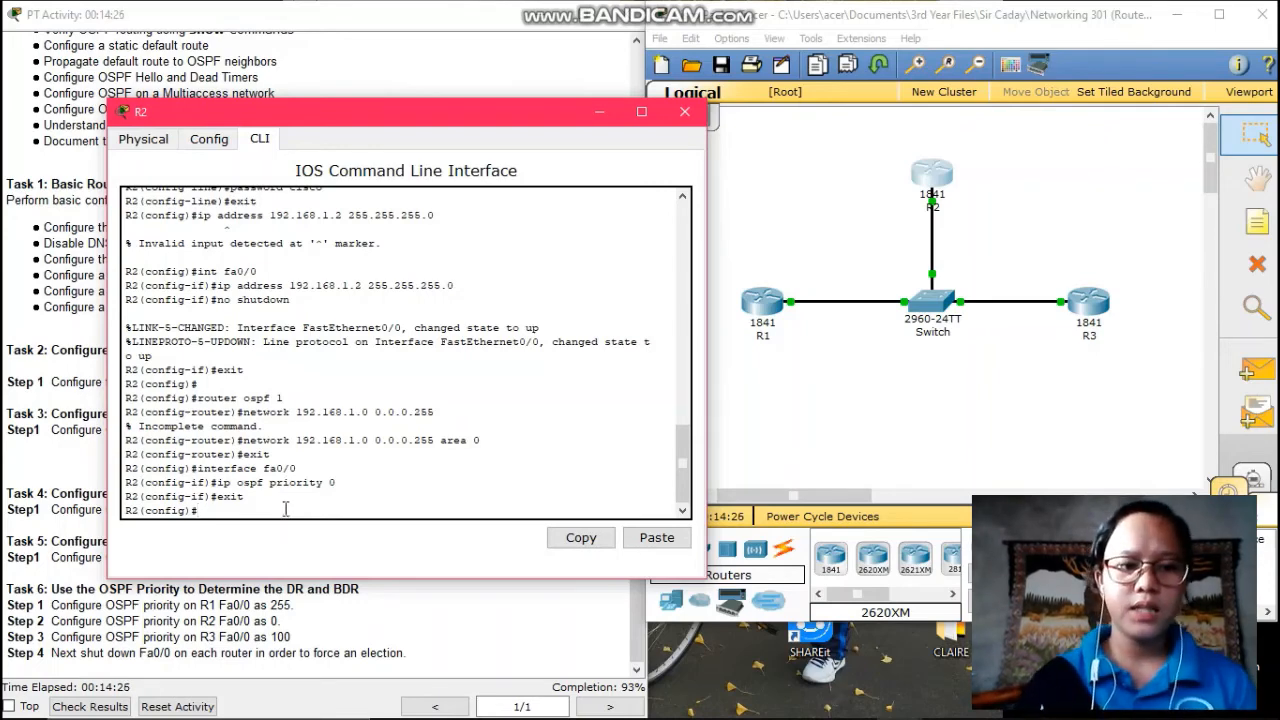
left_click(1088, 305)
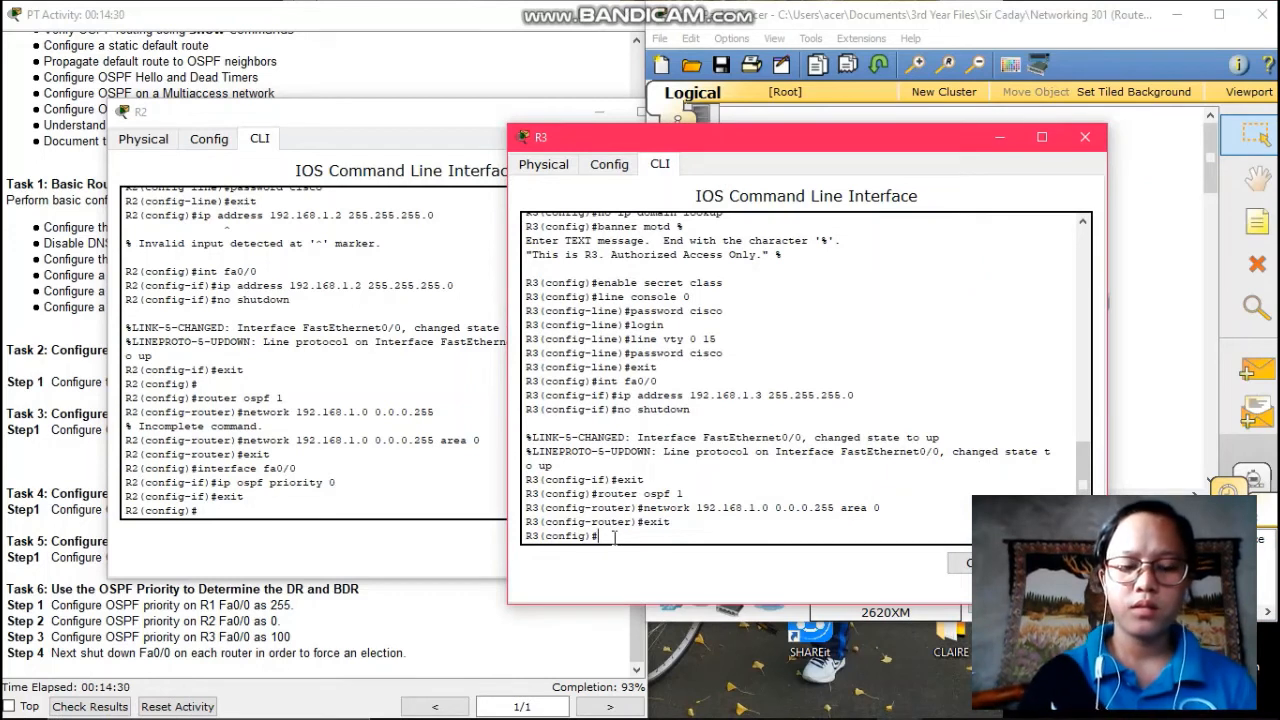
- Apply ip ospf priority 100 to R3's Fa0/0 and exit interface configuration
type("interfac")
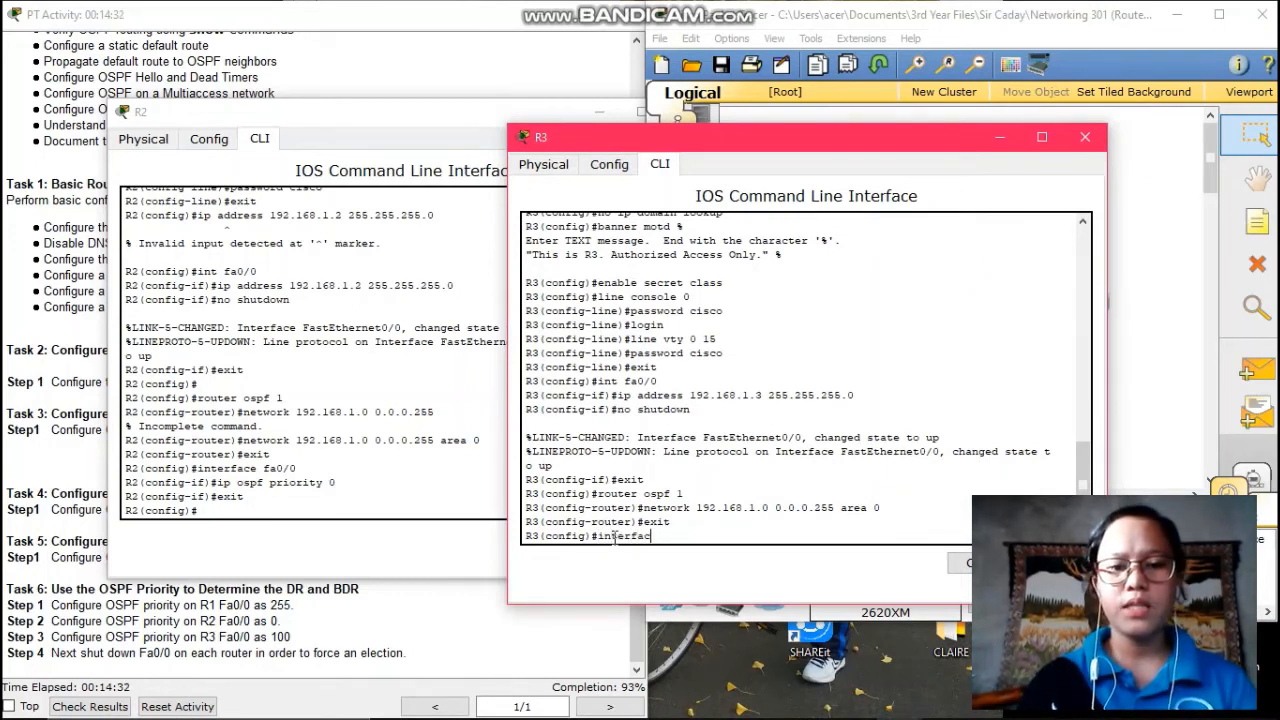
type("e fa0")
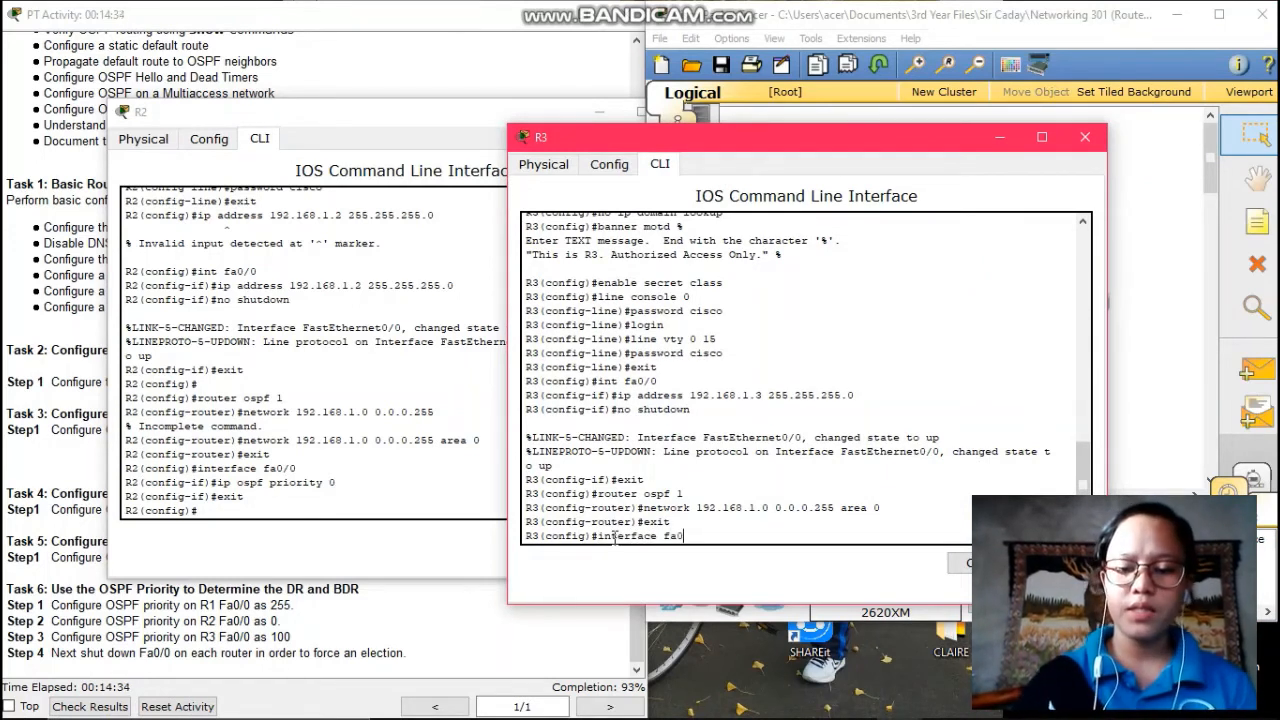
type("/0")
key("Return")
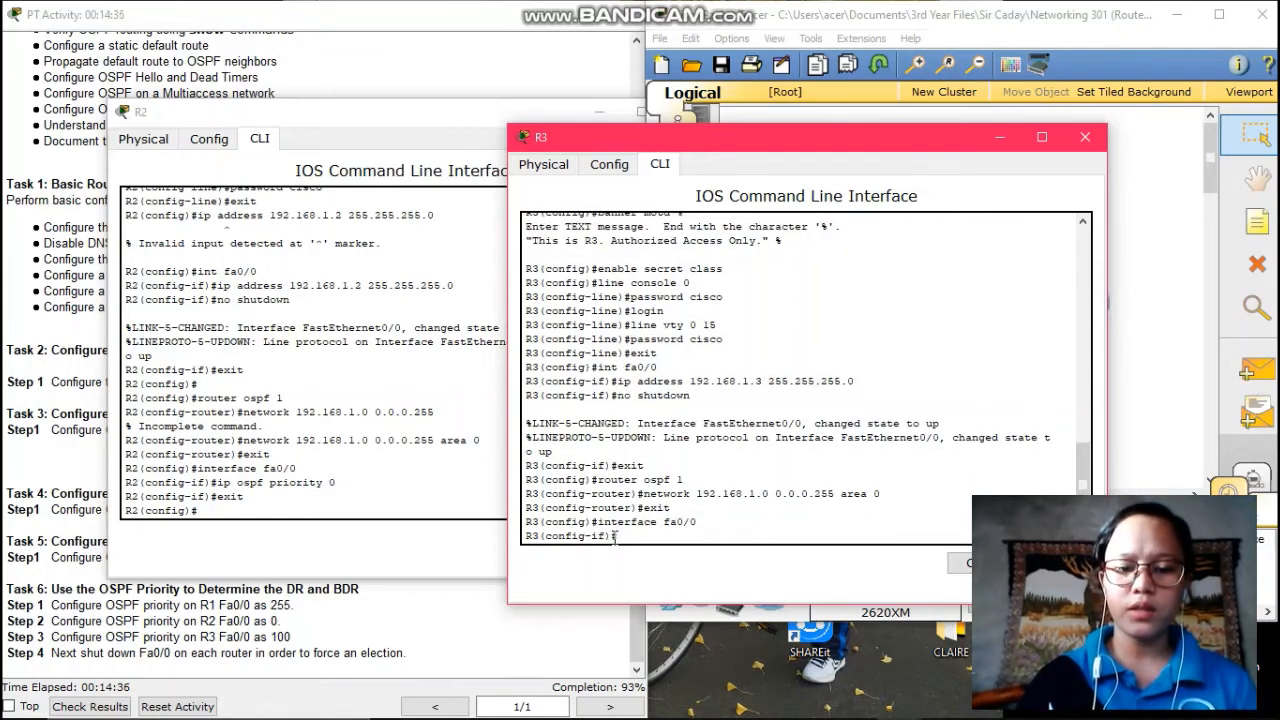
type("ip ospf")
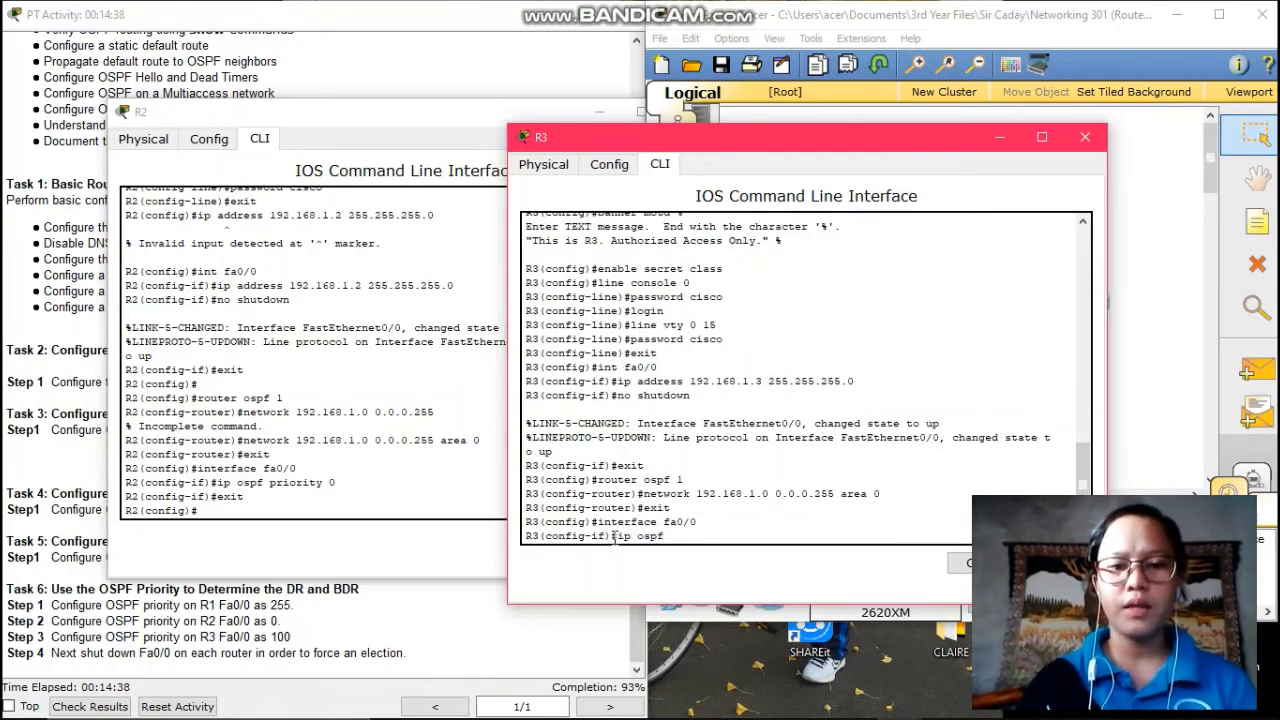
type(" pri")
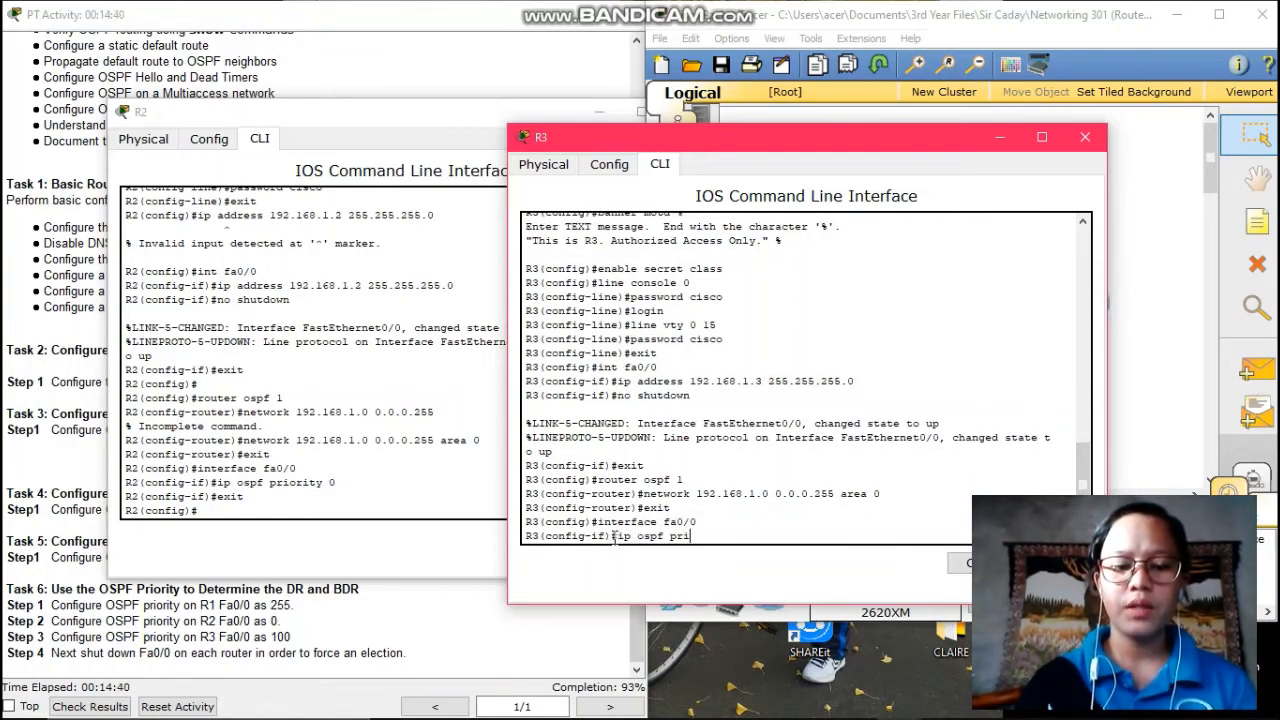
type("ority")
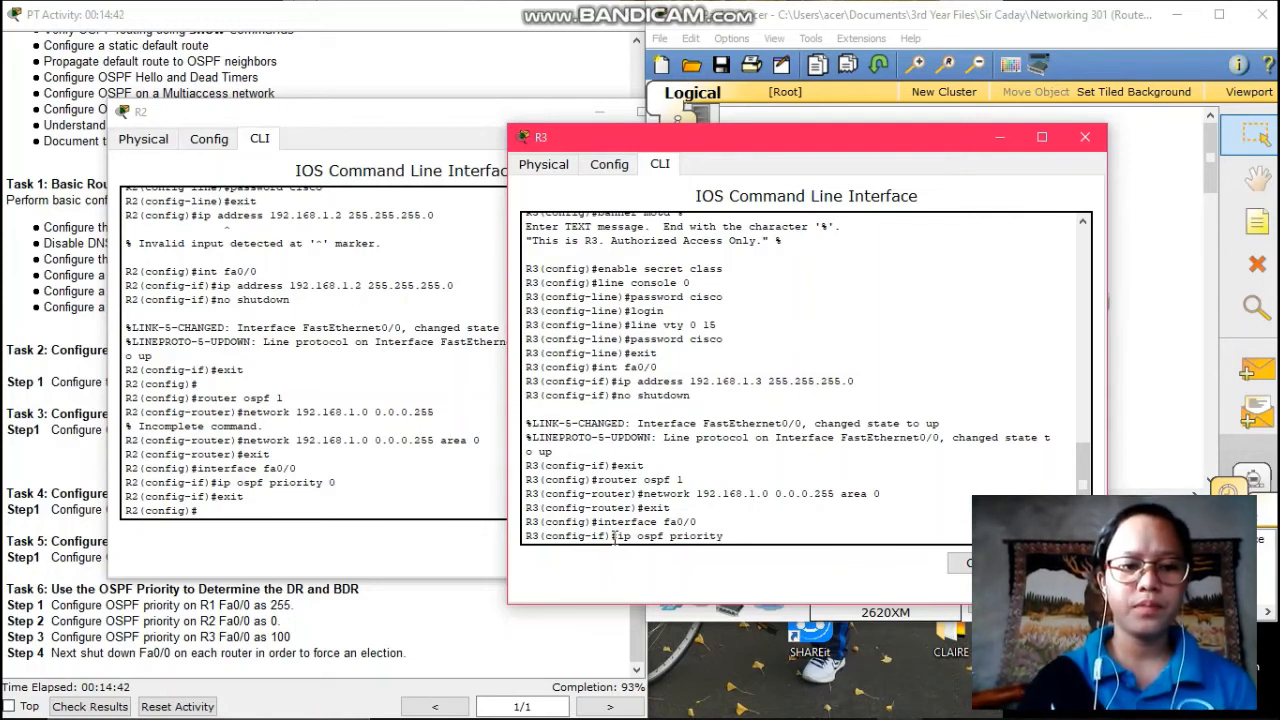
type(" 100")
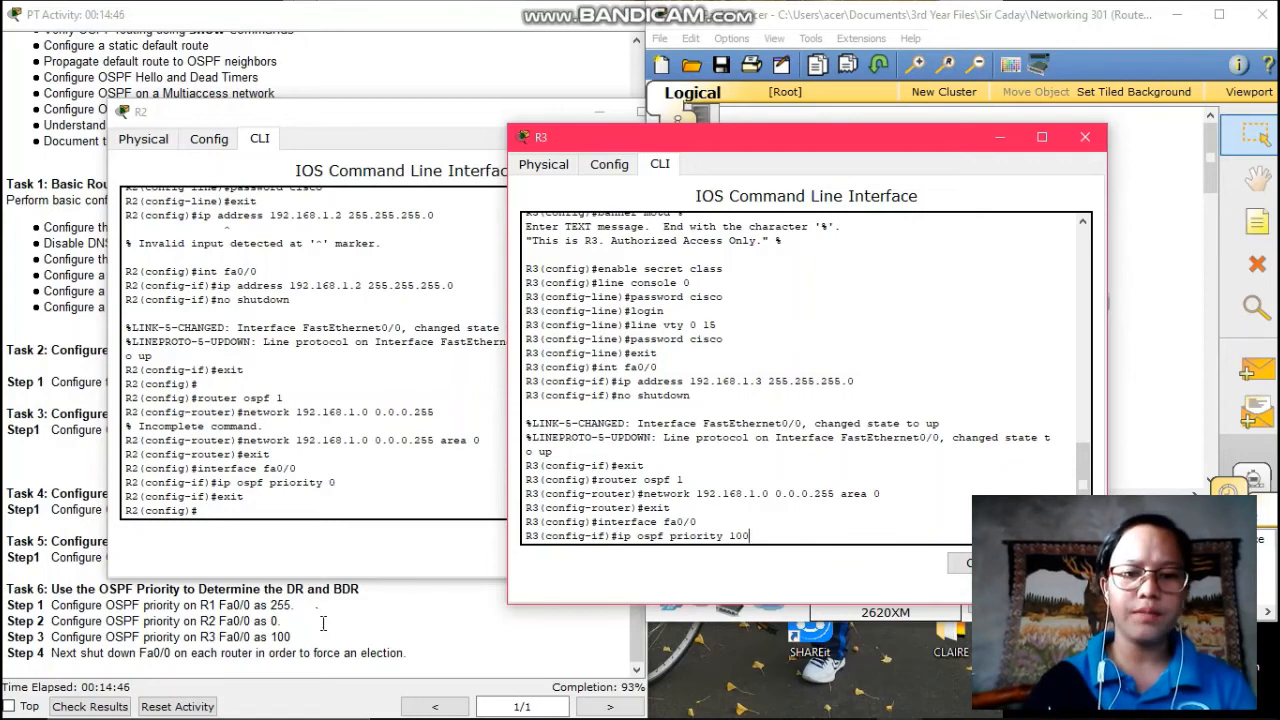
key("Return")
type("e")
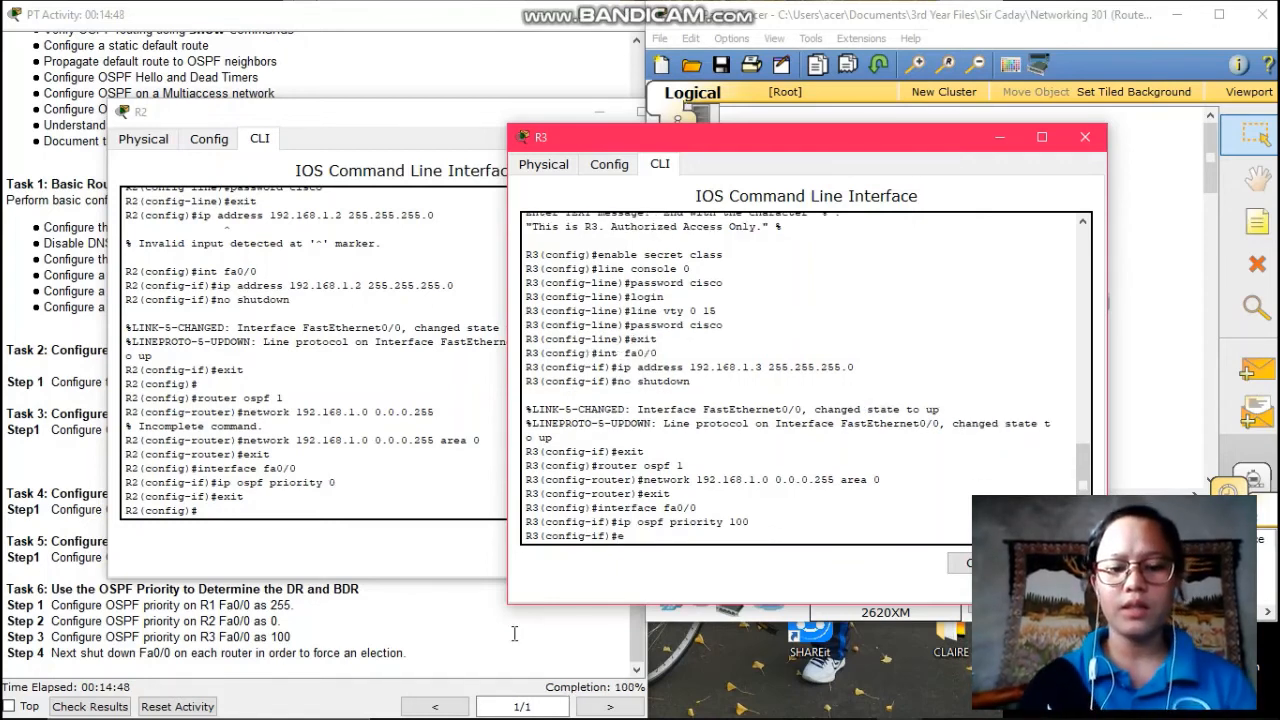
type("xit")
key("Return")
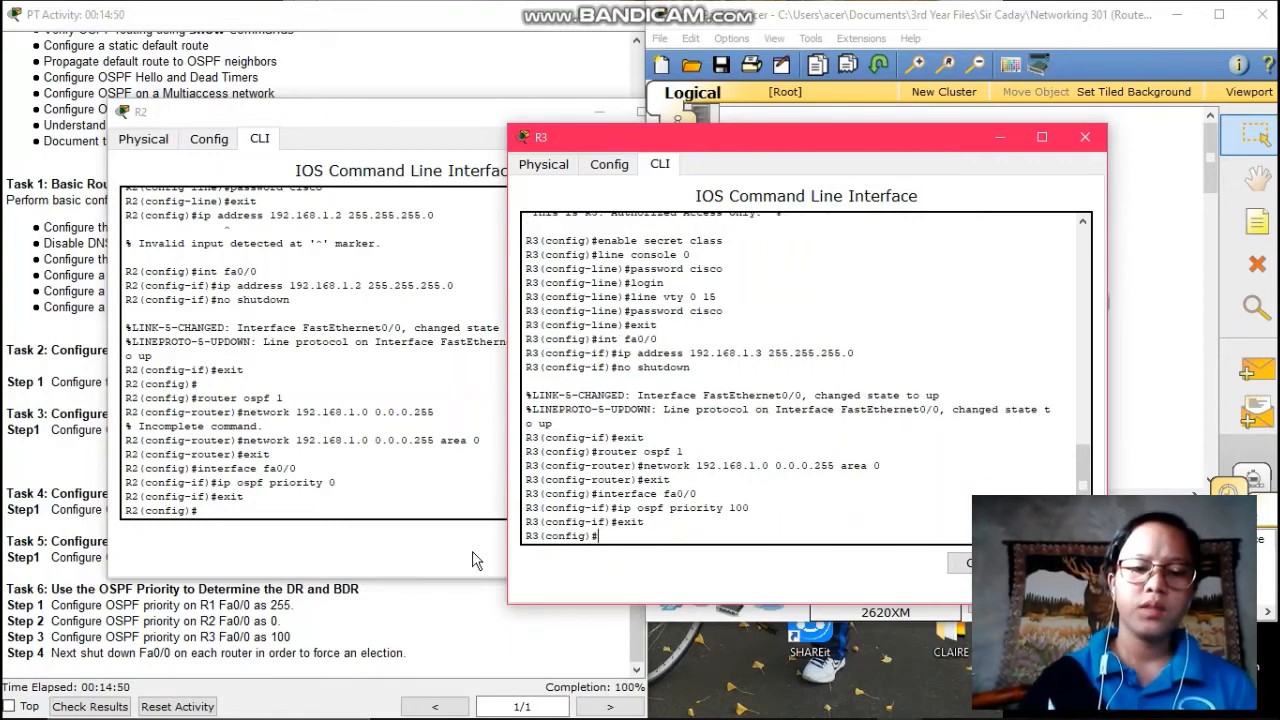
left_click(503, 644)
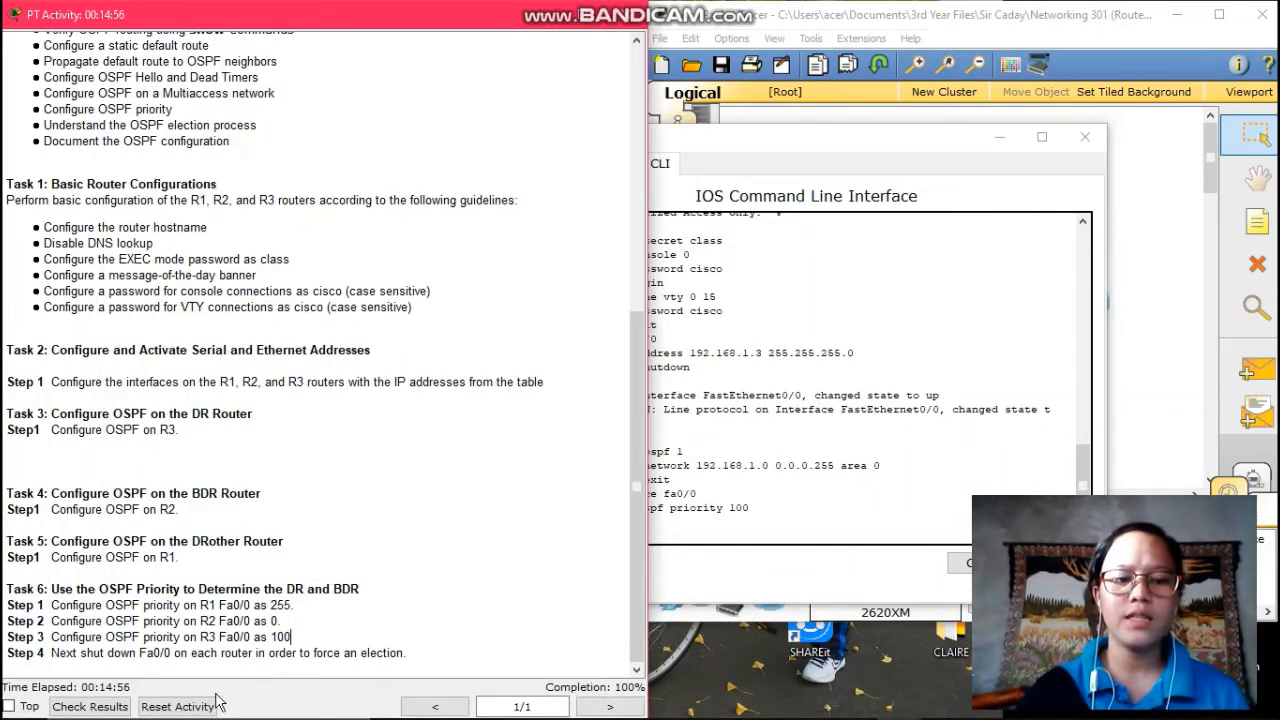
- Check Results, review the Assessment Items showing 14 of 14 correct, then close the results
left_click(100, 706)
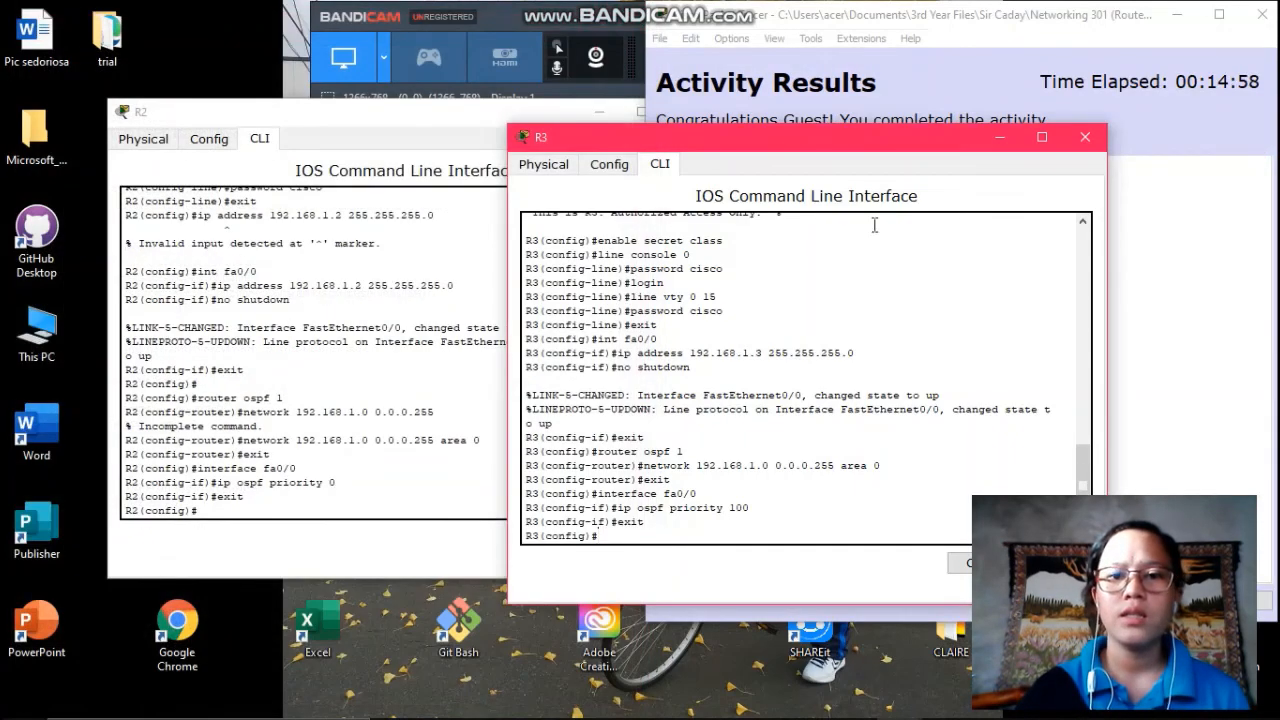
left_click(978, 15)
left_click_drag(978, 15, 658, 21)
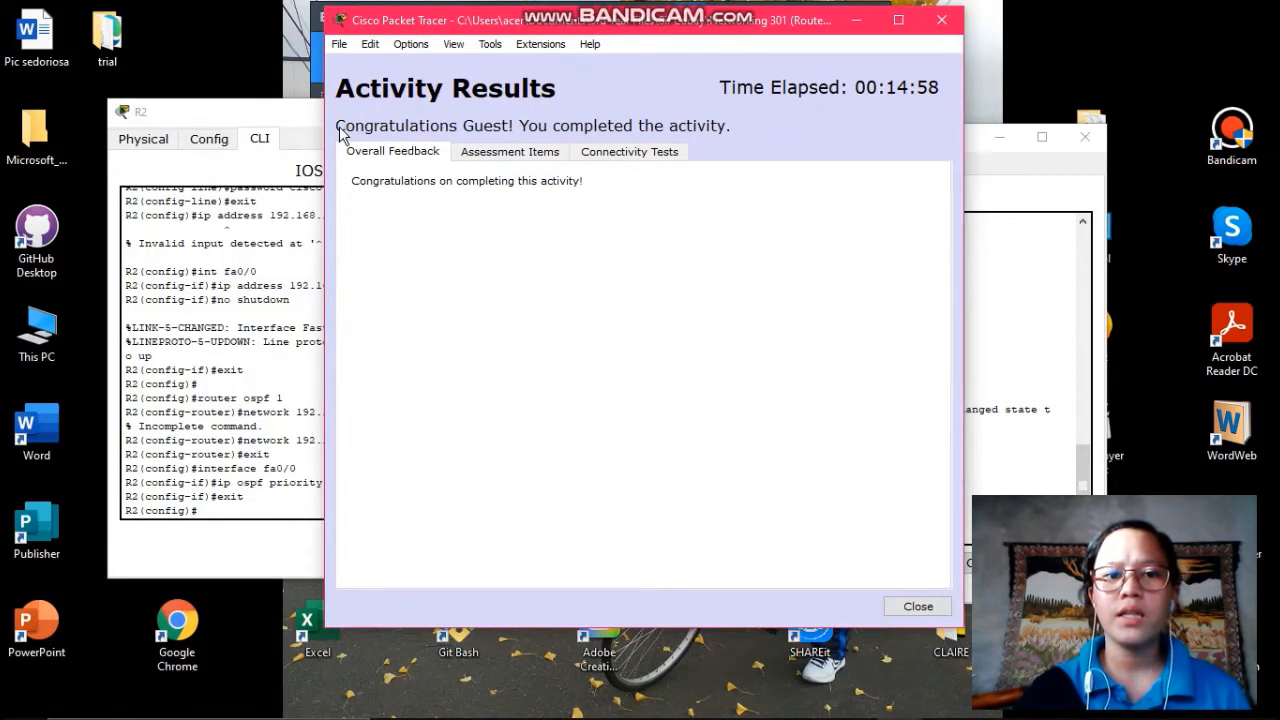
left_click(509, 155)
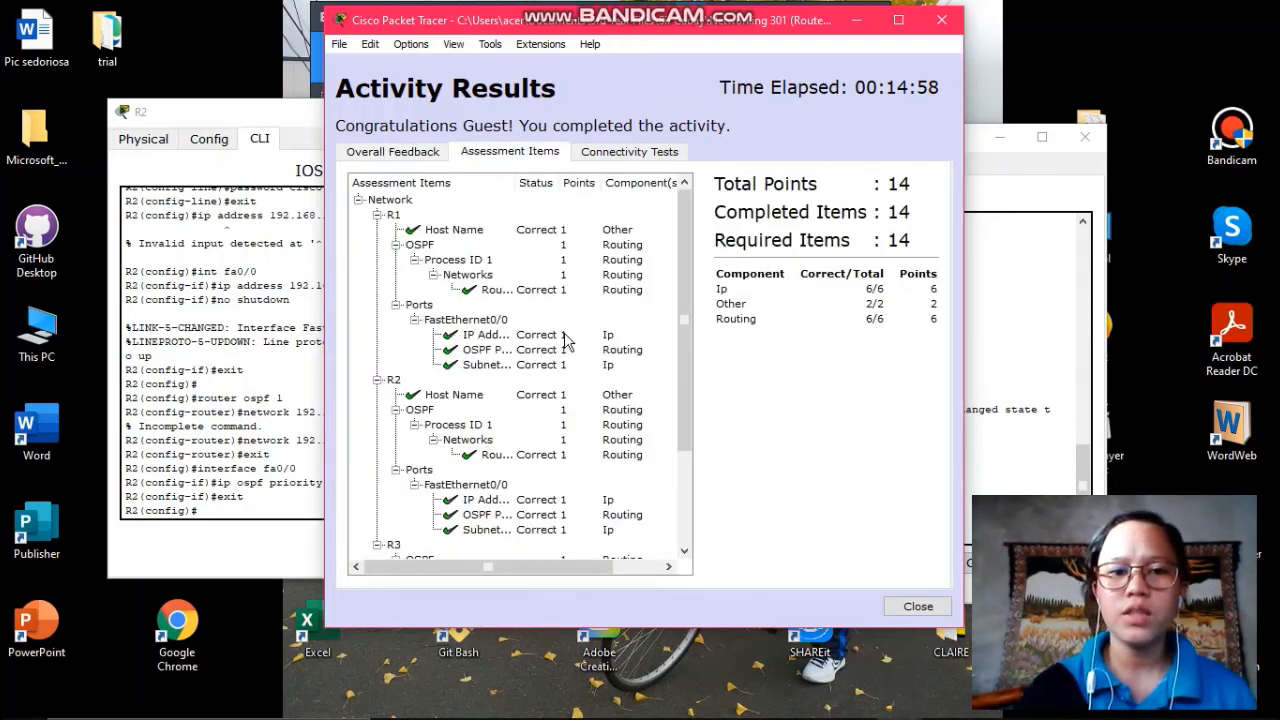
scroll(565, 345, "down", 3)
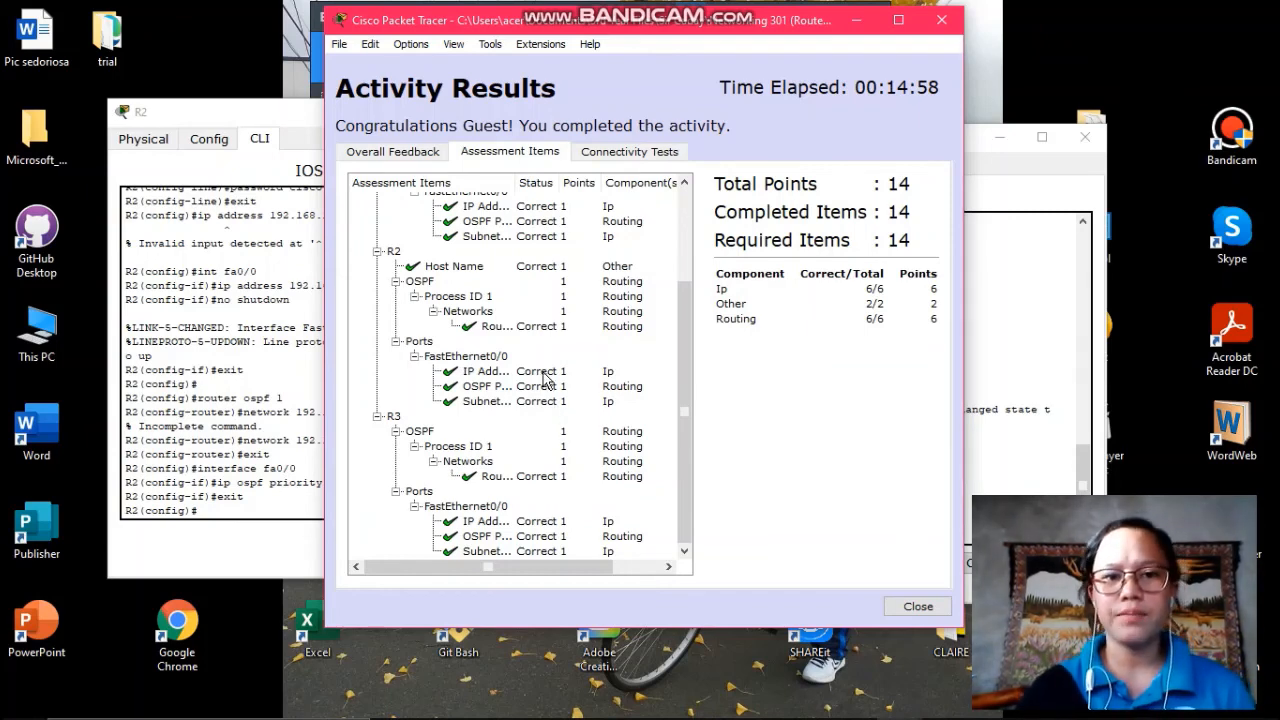
left_click(918, 606)
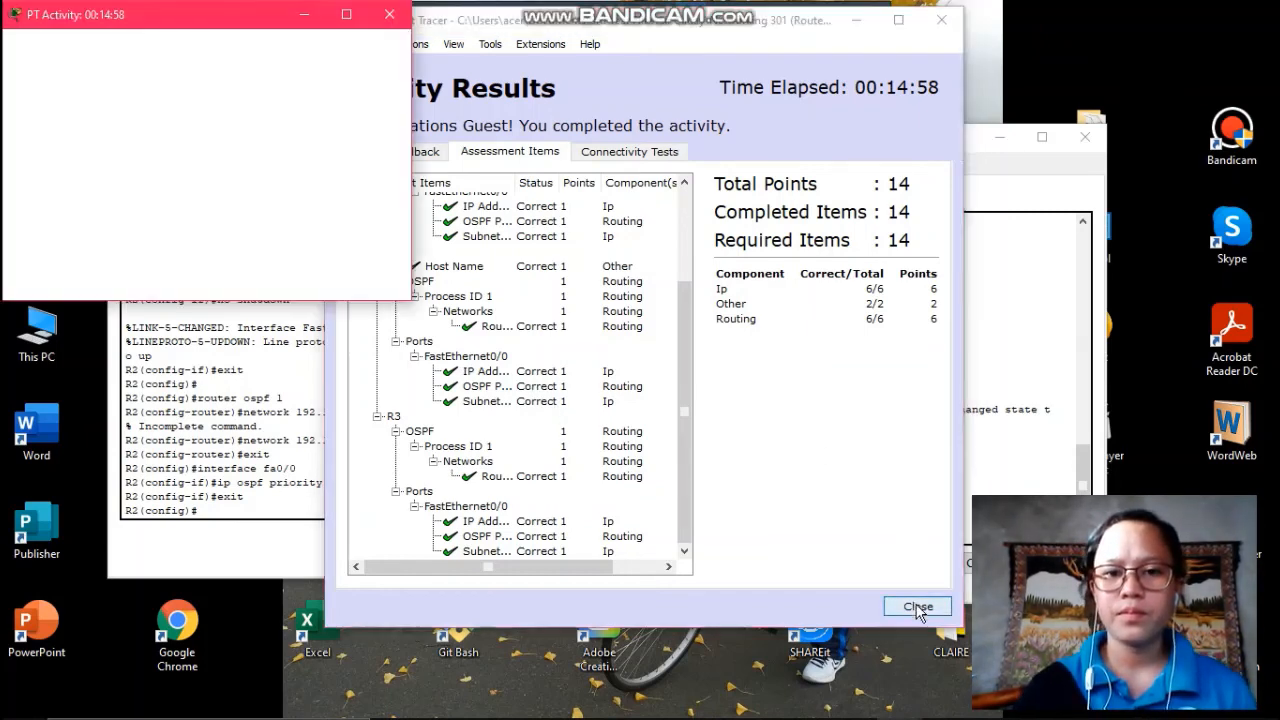